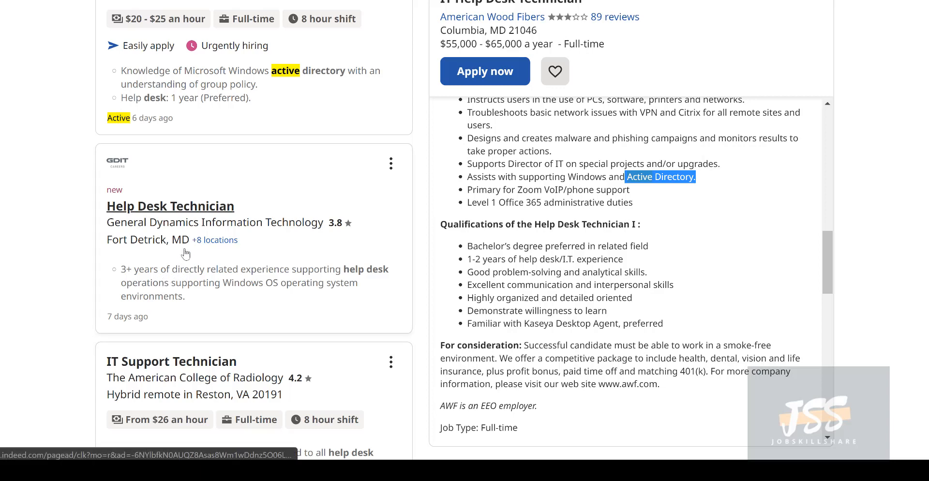
Scroll down through more Indeed help desk results, then back up to the posting's job details
scroll(203, 290, down, 6)
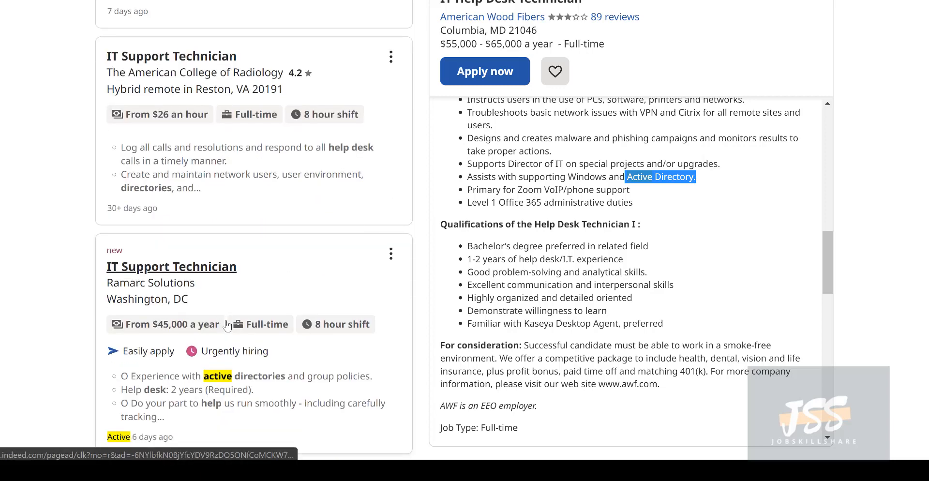
scroll(227, 325, down, 2)
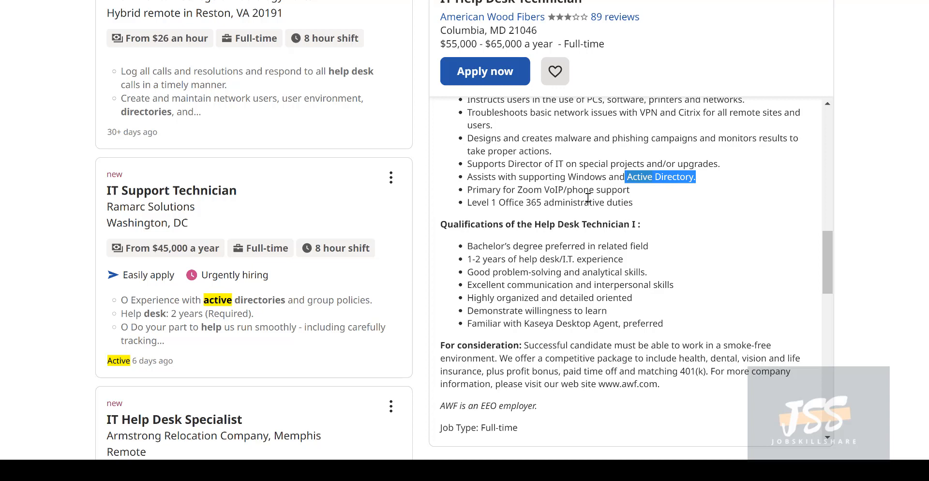
scroll(546, 289, down, 2)
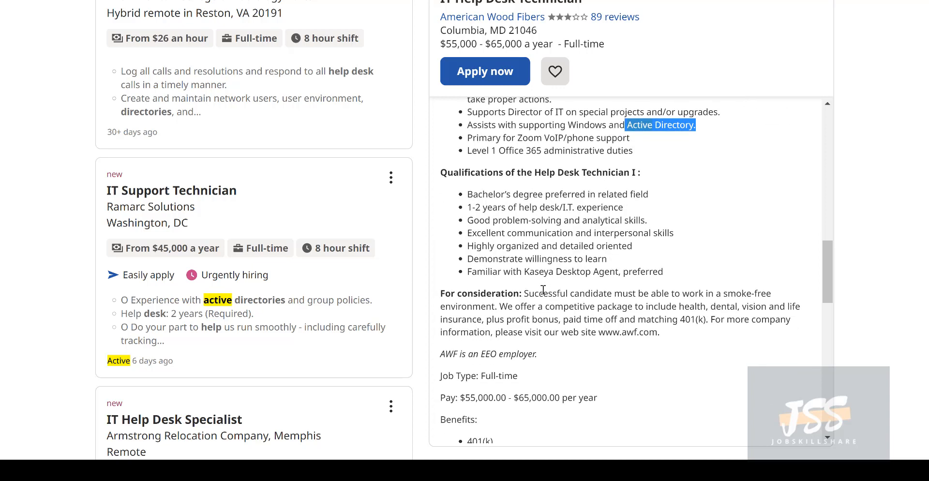
scroll(412, 292, down, 3)
scroll(727, 224, down, 2)
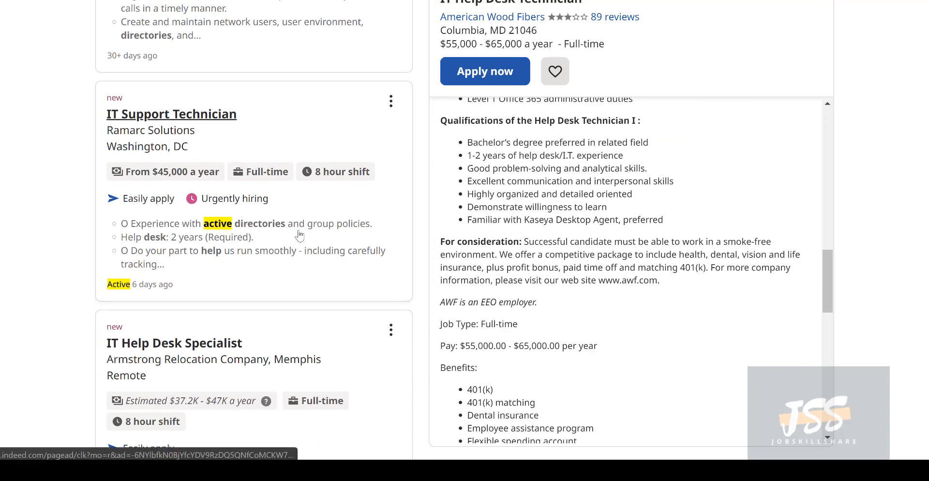
scroll(276, 271, down, 8)
scroll(262, 262, down, 10)
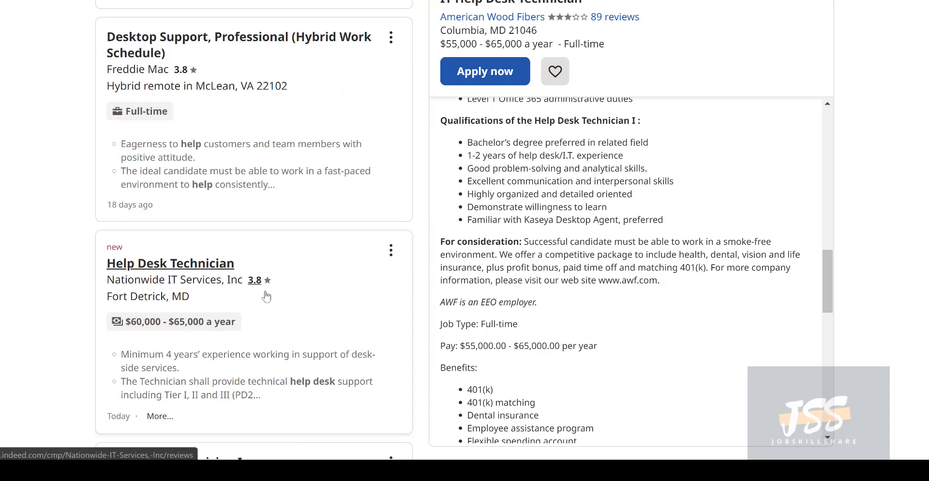
scroll(227, 296, down, 4)
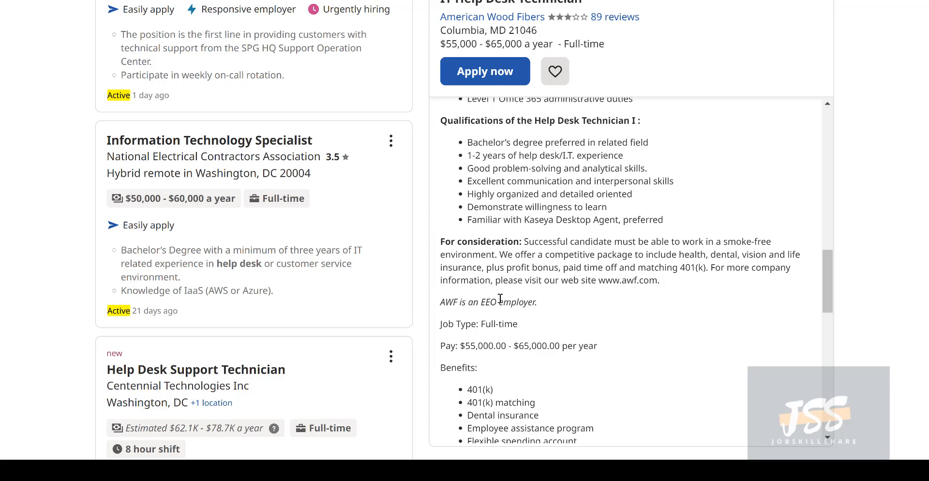
scroll(500, 298, up, 10)
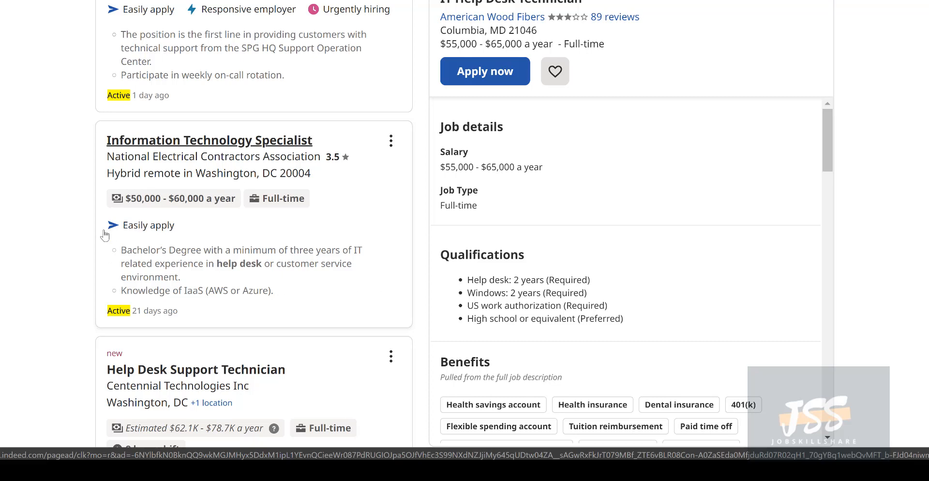
Scroll through the remaining results and the American Wood Fibers posting's experience requirements
scroll(123, 227, up, 5)
scroll(124, 226, up, 12)
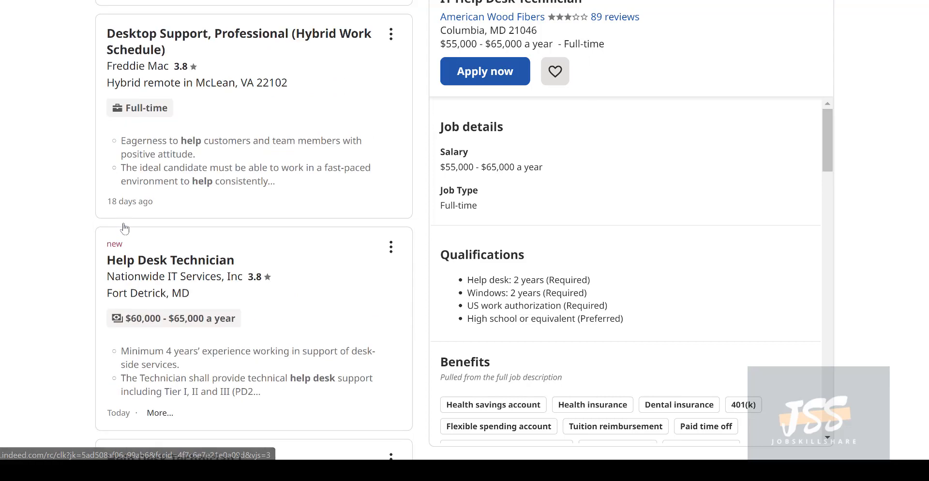
scroll(125, 229, down, 20)
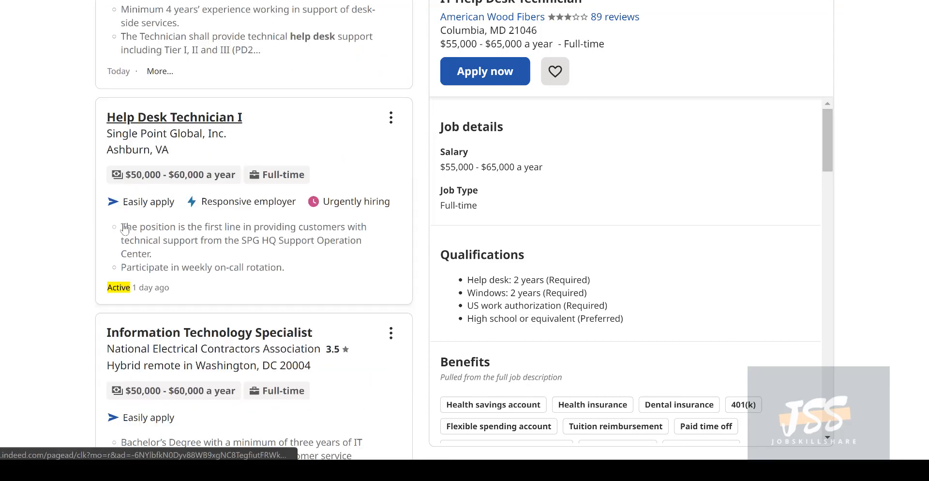
scroll(123, 239, down, 10)
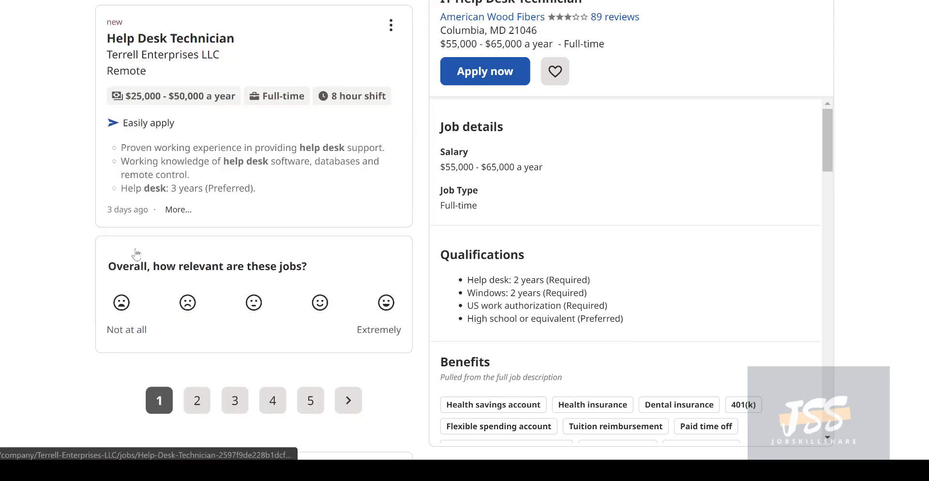
scroll(305, 288, up, 14)
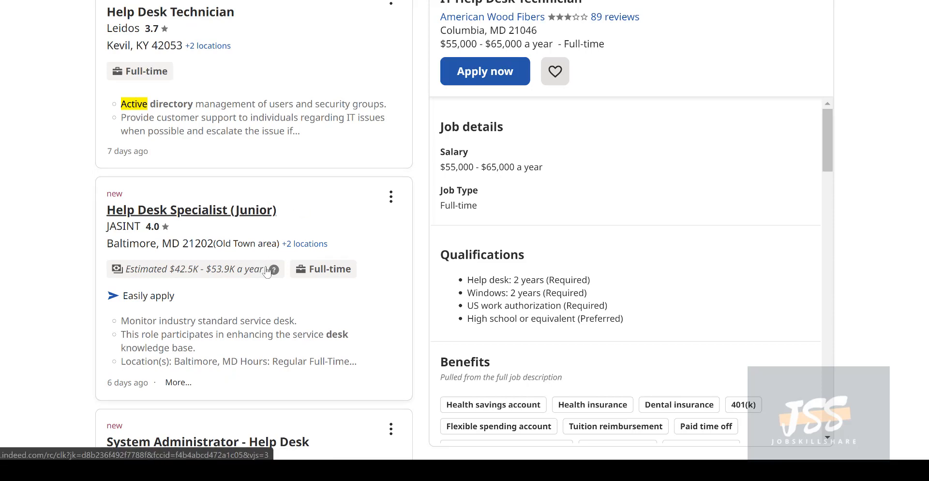
scroll(267, 273, up, 14)
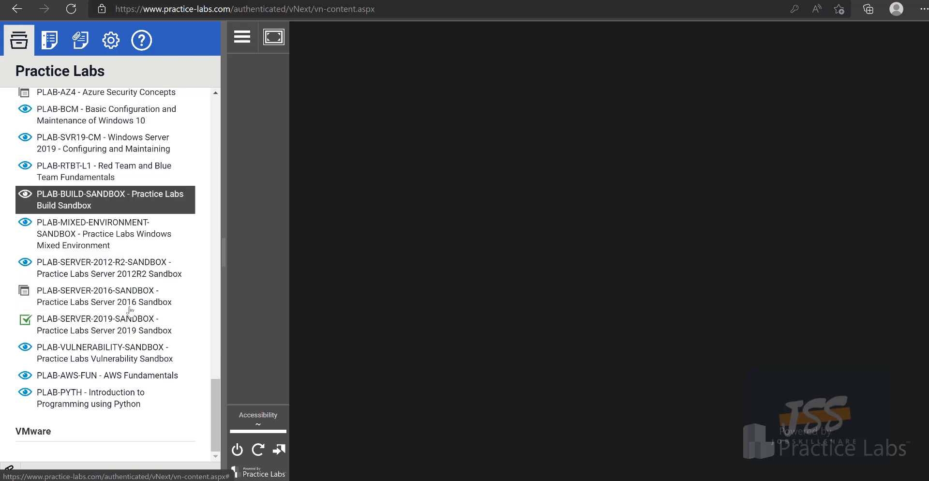
Select PLAB-SERVER-2019-SANDBOX, open its Introduction guide, and start the lab
scroll(179, 368, up, 5)
scroll(172, 372, down, 5)
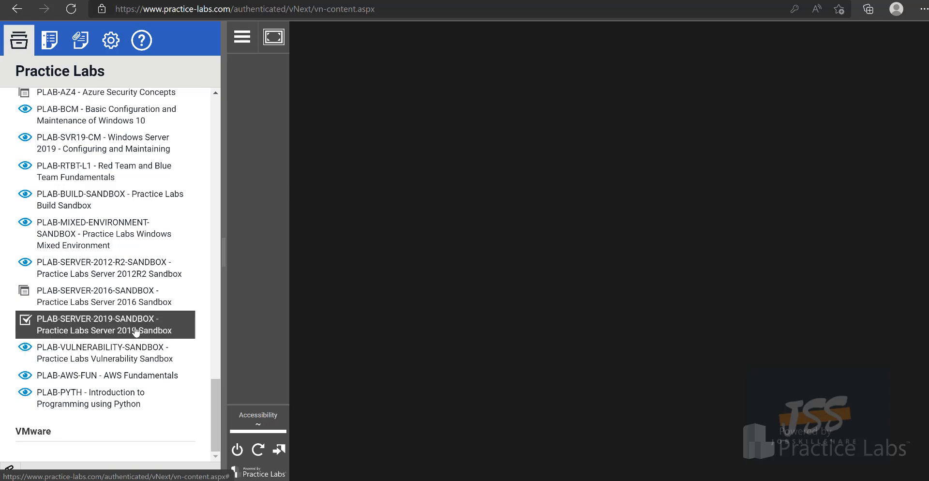
click(115, 329)
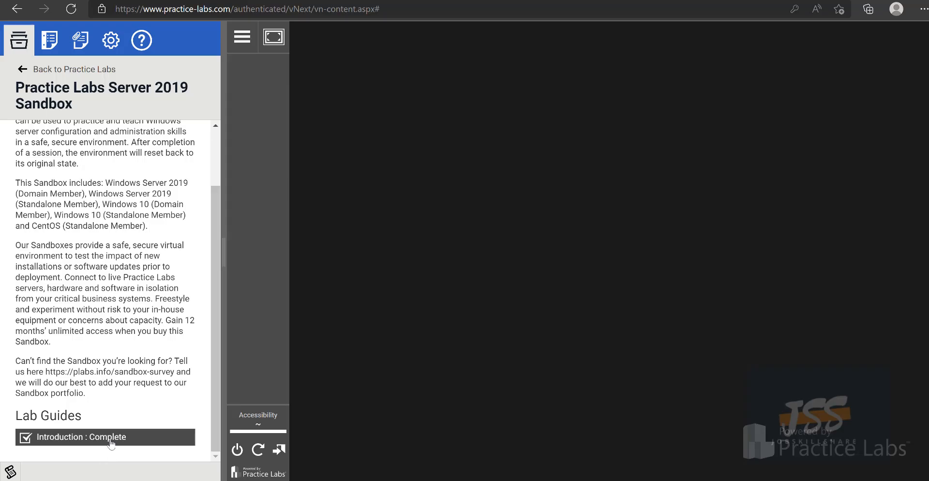
click(109, 438)
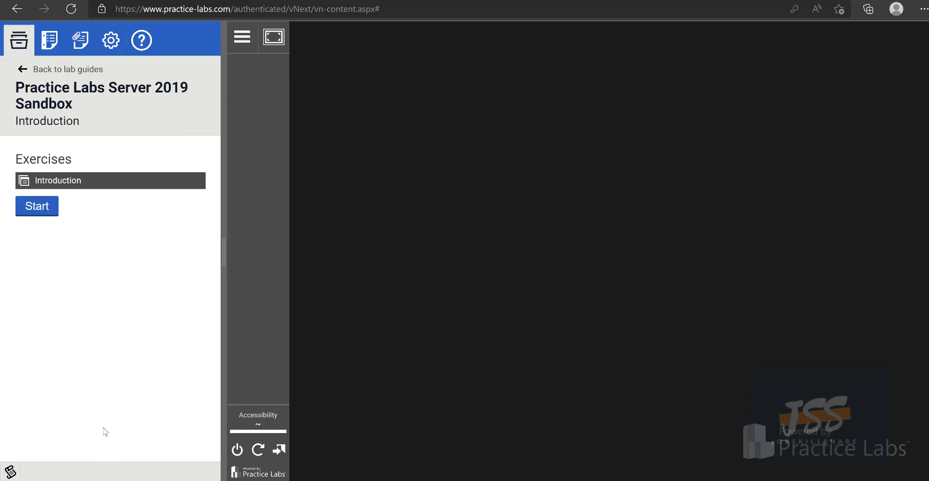
click(39, 213)
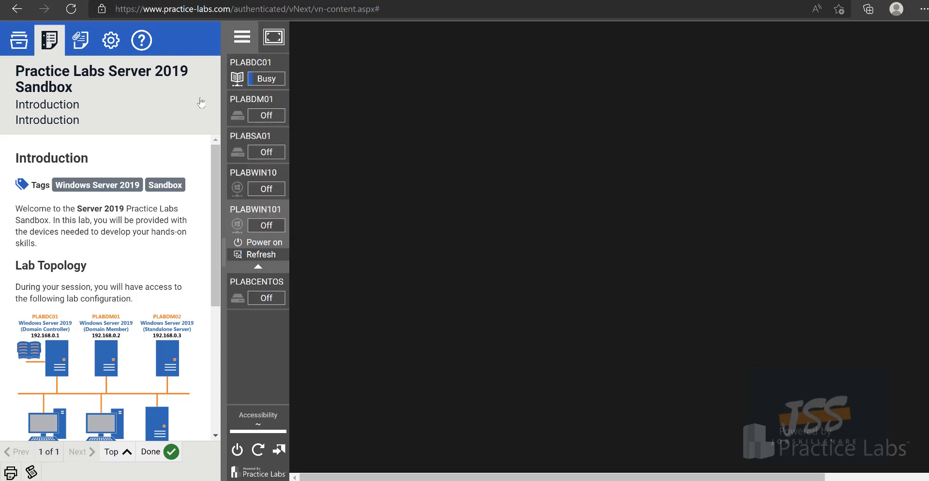
Glance at the help panel, collapse the side panel, and power on all lab machines
click(142, 40)
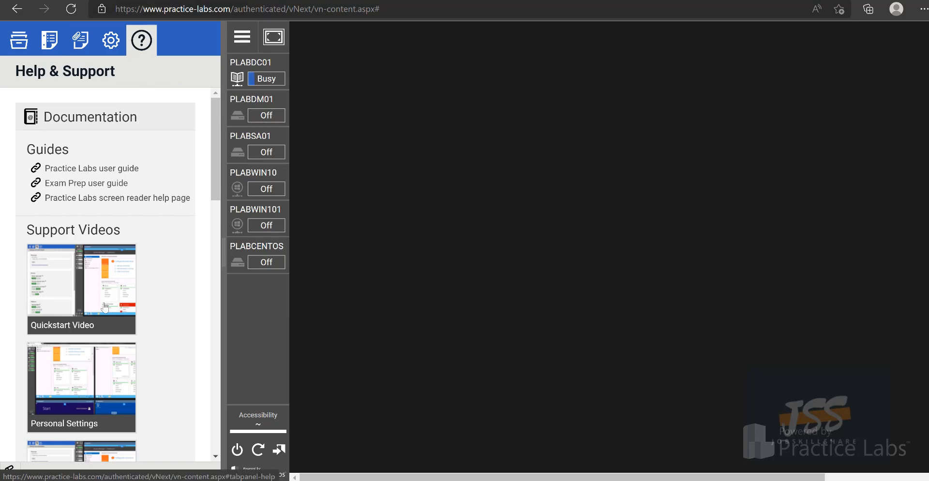
scroll(122, 395, down, 10)
scroll(122, 395, down, 1)
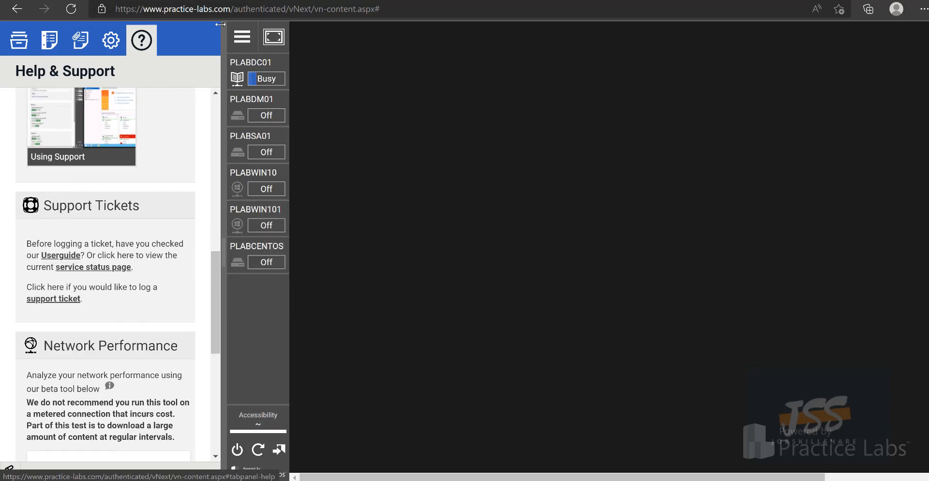
click(237, 36)
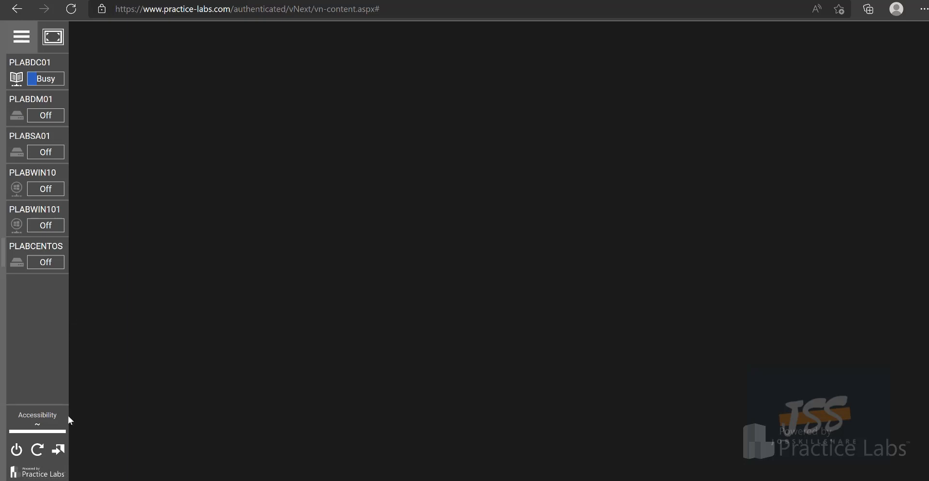
click(22, 37)
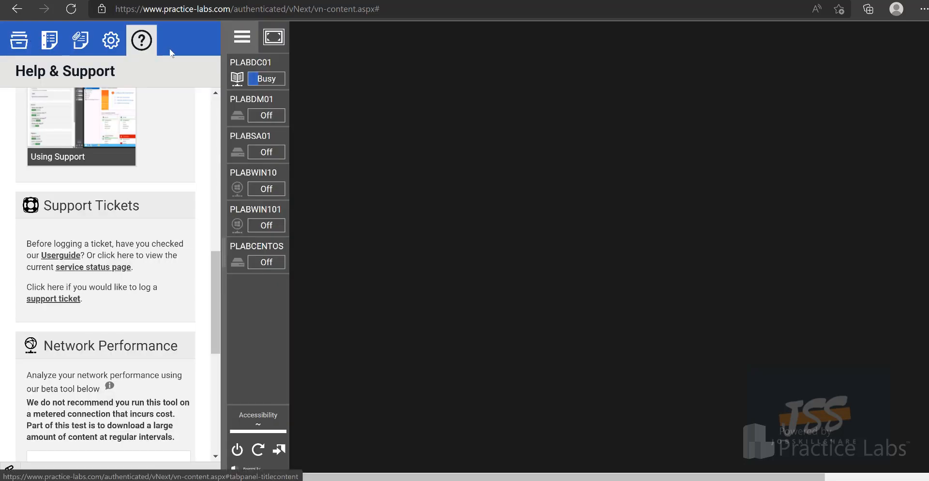
click(242, 37)
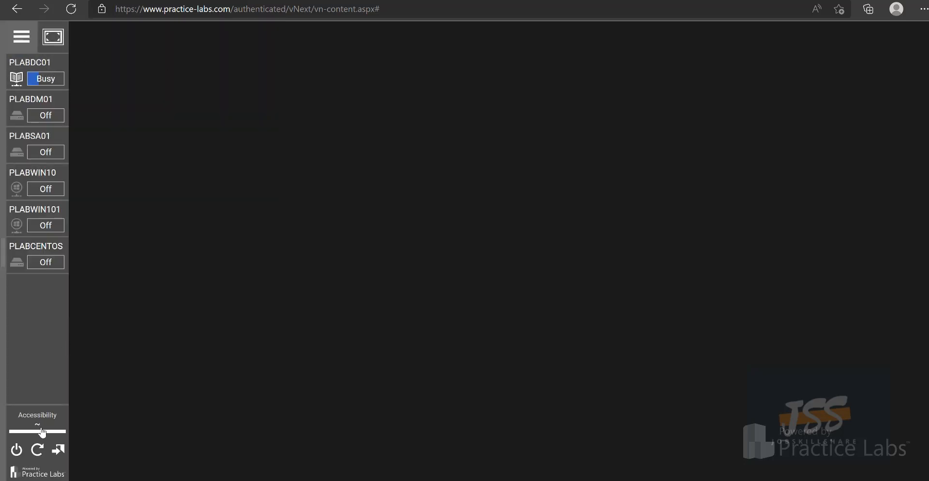
click(16, 450)
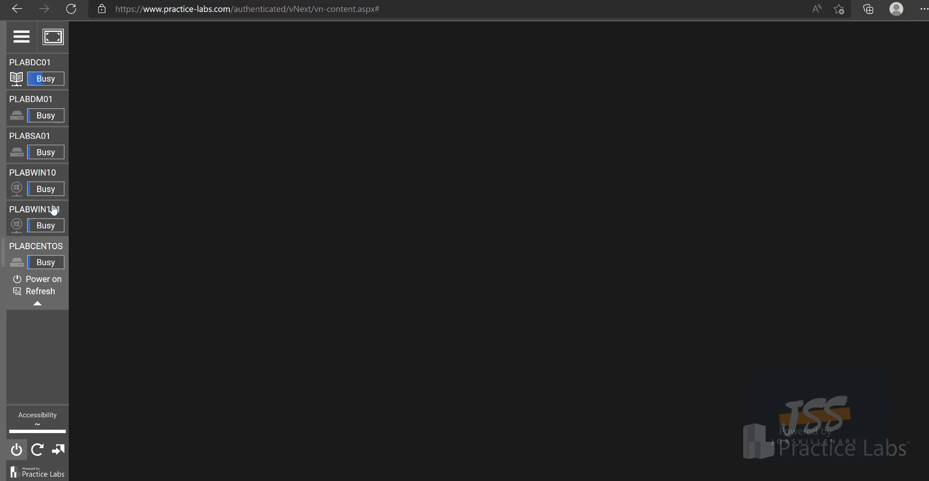
Wait until all six VMs switch from Busy to On and PLABWIN101 starts connecting
mouse_move(32, 187)
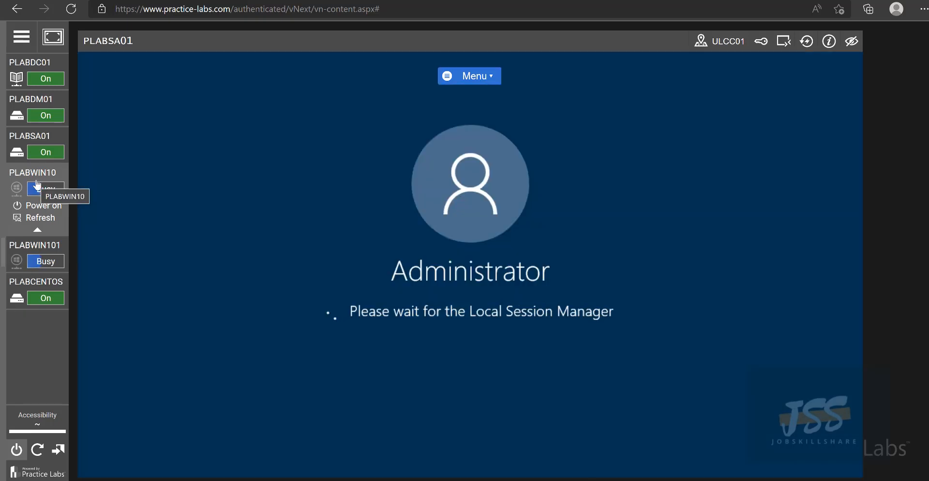
mouse_move(67, 116)
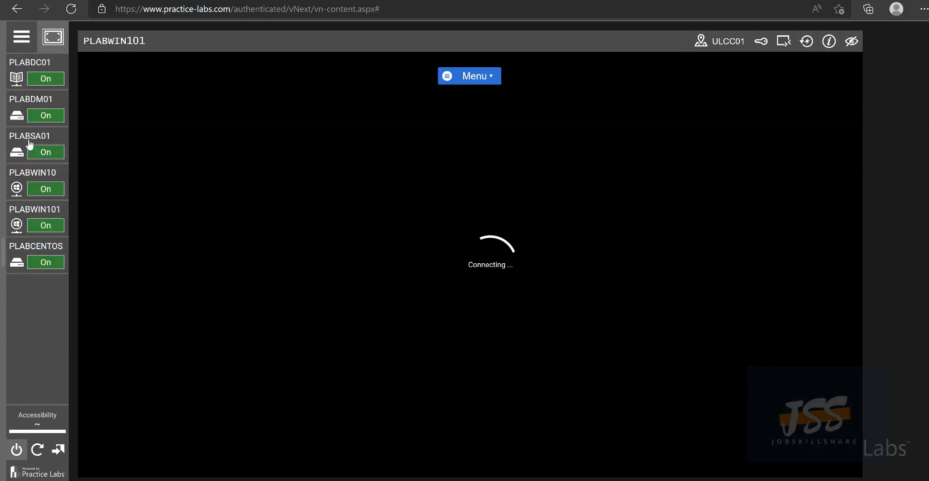
mouse_move(21, 68)
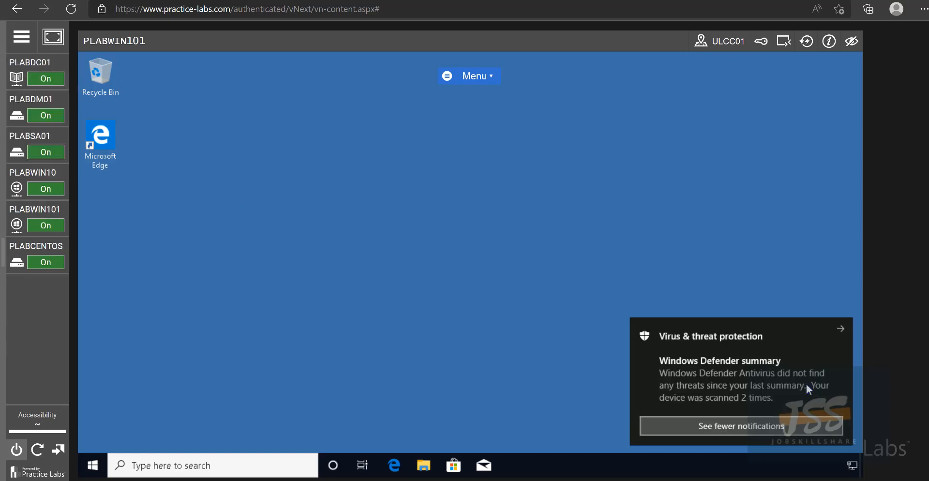
Dismiss the Defender scan notification and the clipboard permission prompt
click(837, 327)
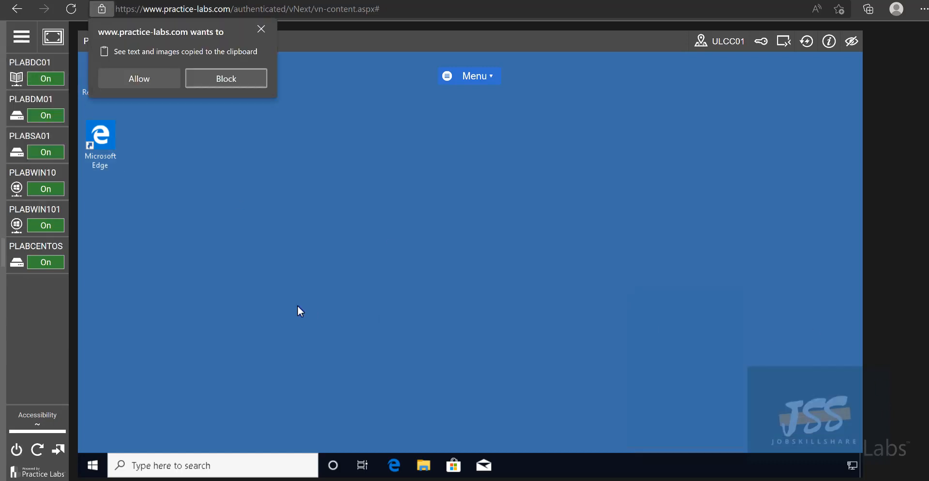
click(264, 30)
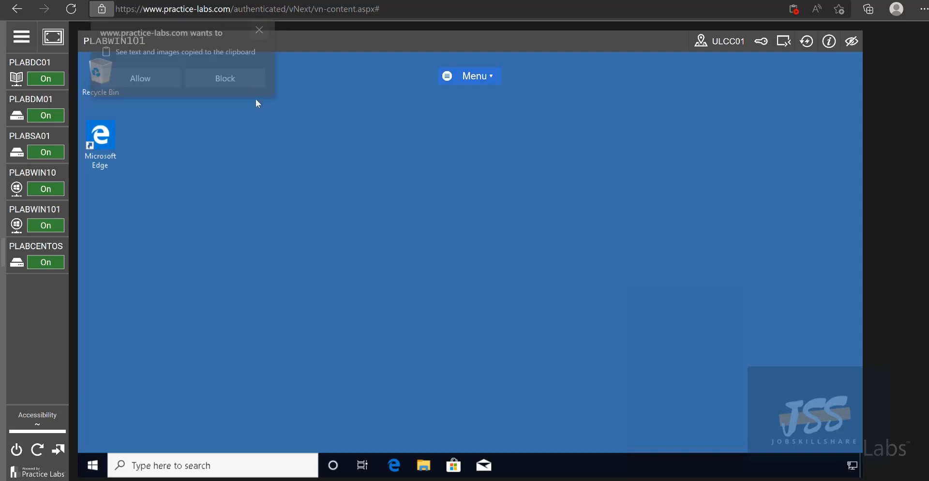
click(264, 31)
Switch the console from PLABWIN10 to the PLABDC01 domain controller
click(37, 184)
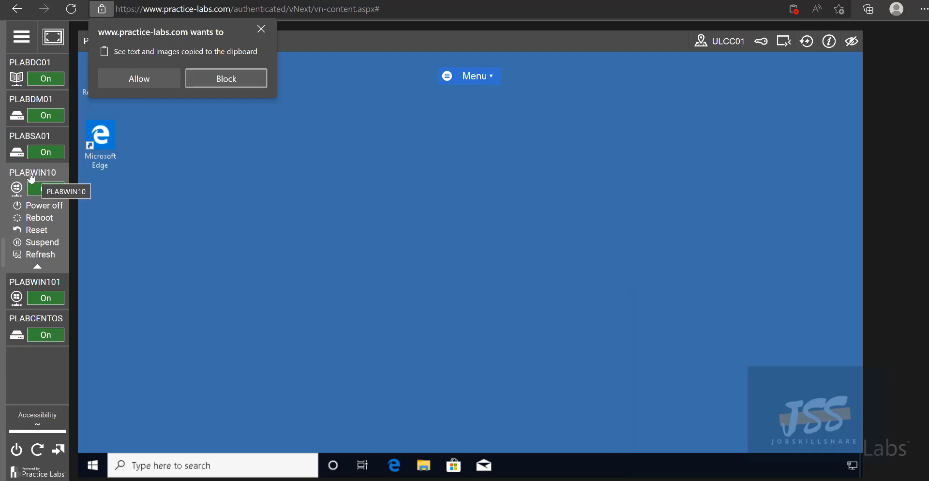
click(261, 29)
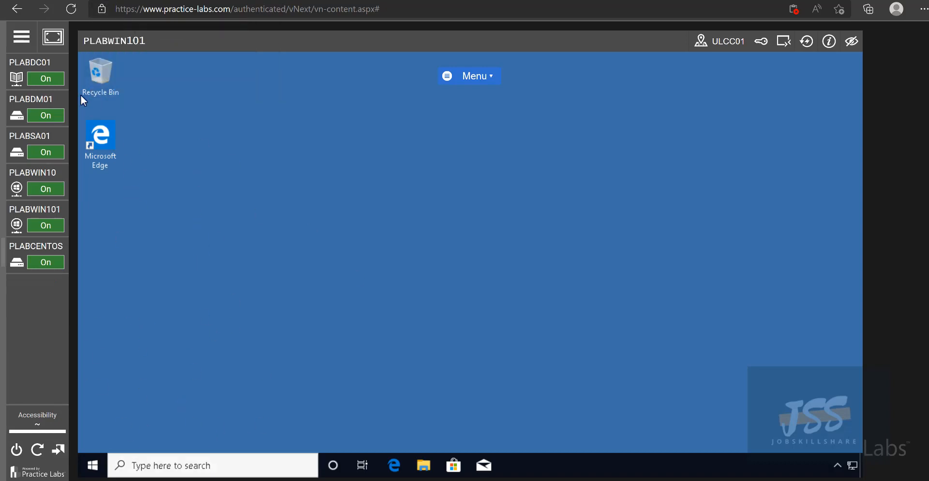
click(27, 64)
click(20, 71)
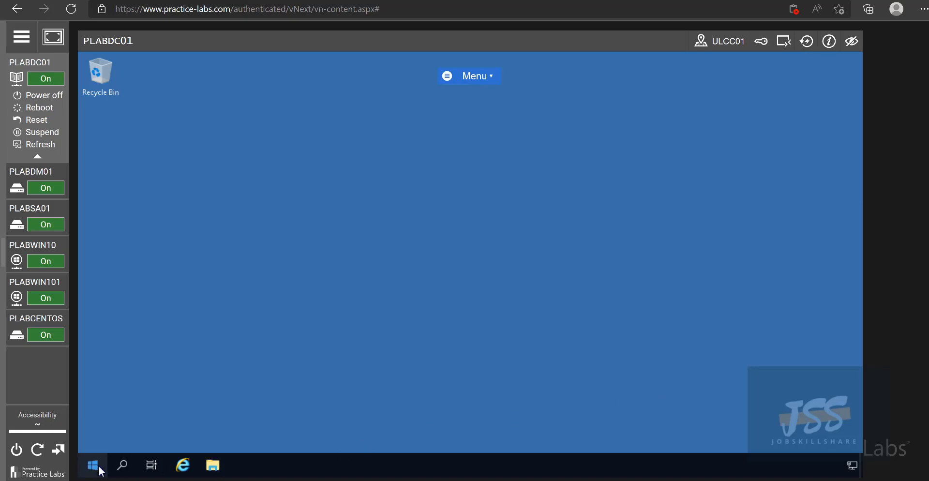
Launch Active Directory Users and Computers from Server Manager's Tools menu and maximize it
click(99, 468)
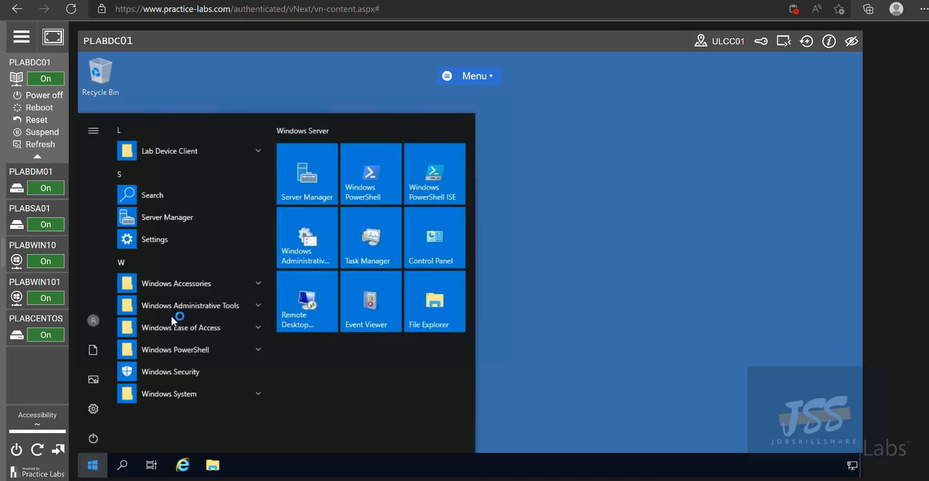
click(312, 193)
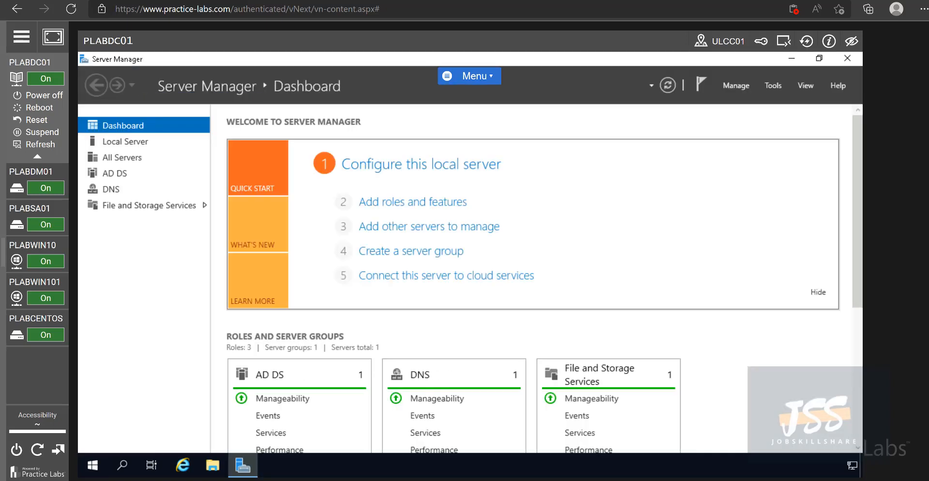
click(774, 87)
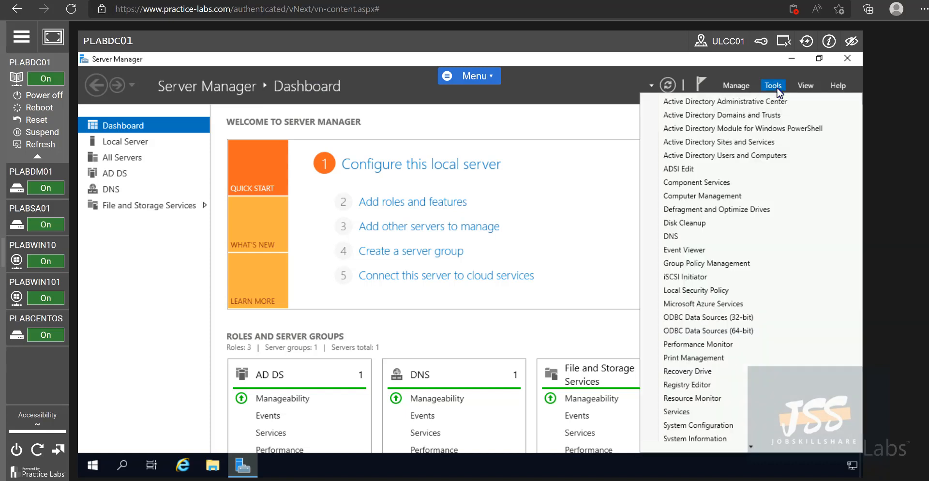
click(754, 163)
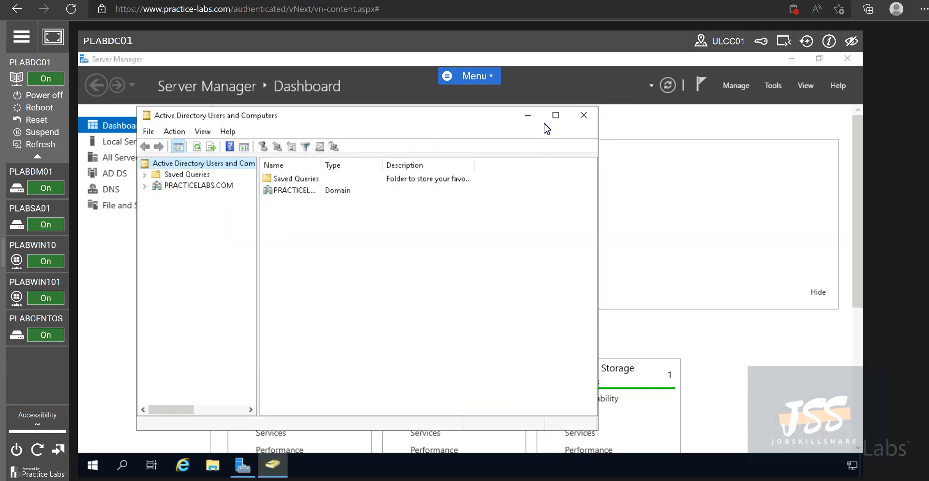
click(556, 116)
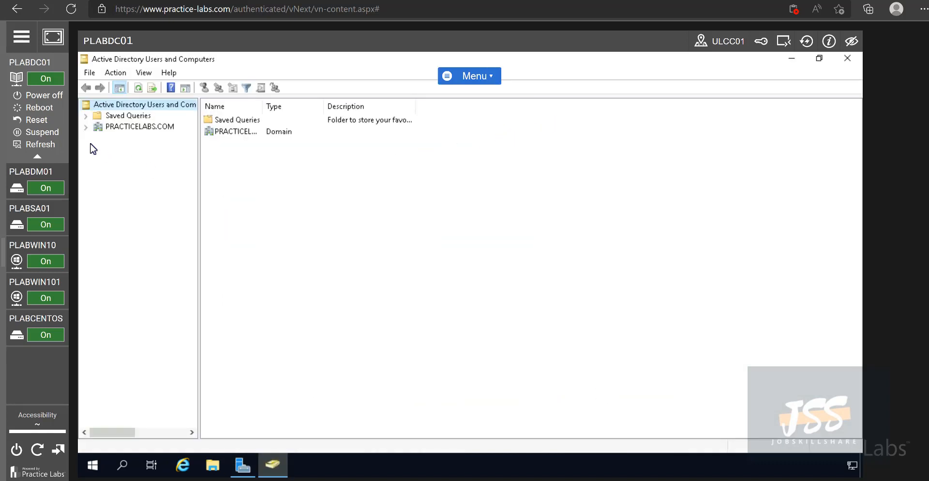
Expand PRACTICELABS.COM and select Users to list Administrator, Guest and the security groups
click(86, 127)
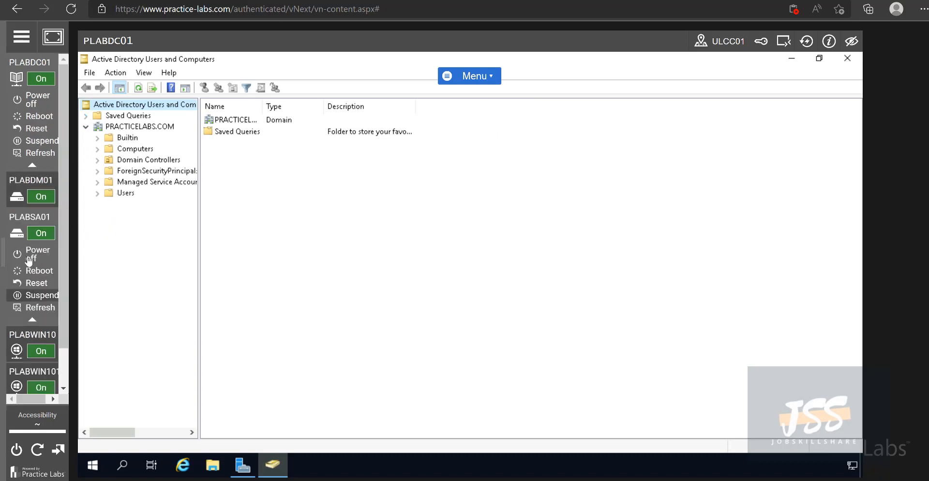
mouse_move(21, 337)
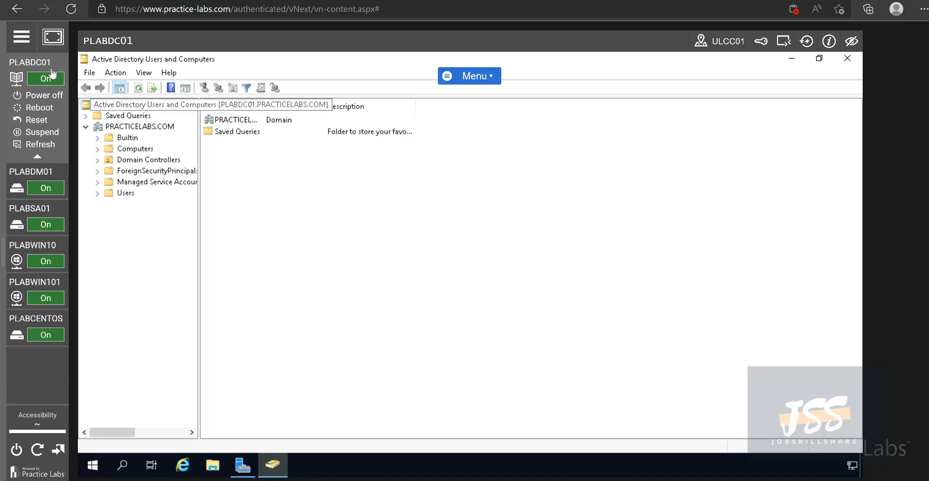
mouse_move(31, 279)
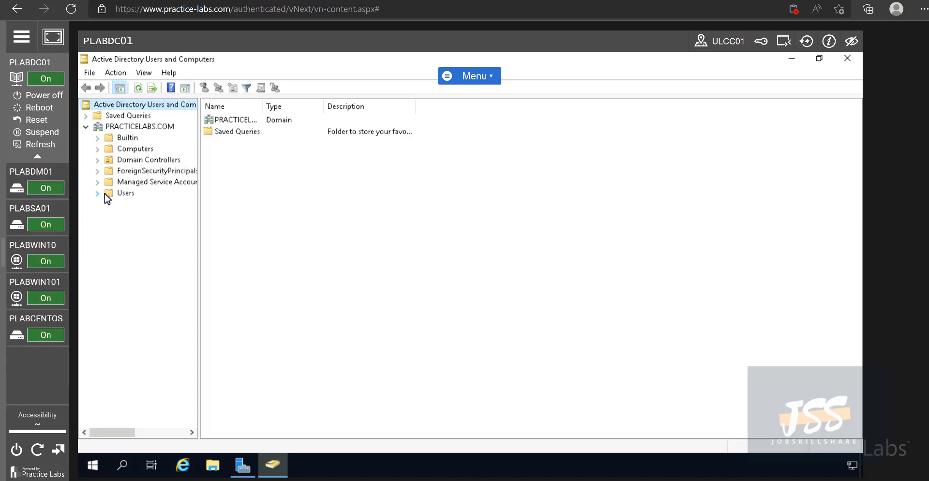
click(125, 194)
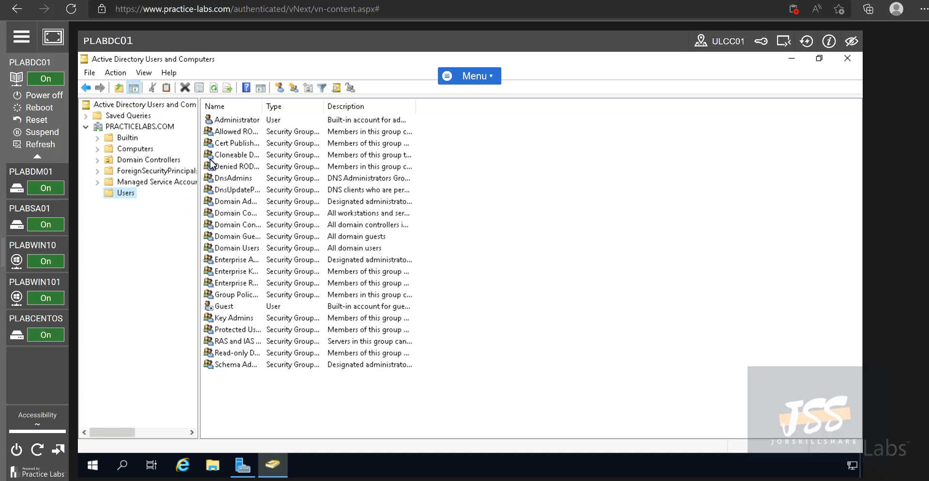
Alternate between Computers and Domain Controllers to see PLABDM01, PLABWIN10 and PLABDC01, then reselect Users
click(127, 149)
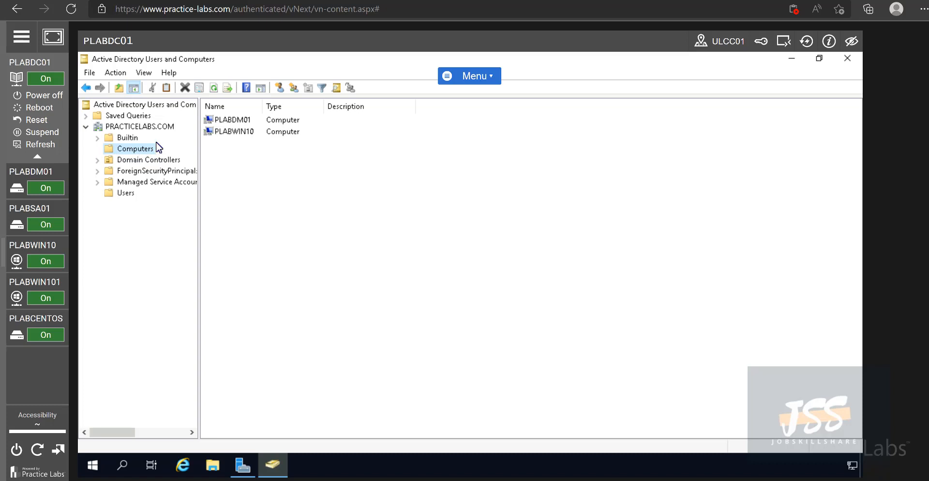
click(110, 162)
click(121, 151)
click(111, 161)
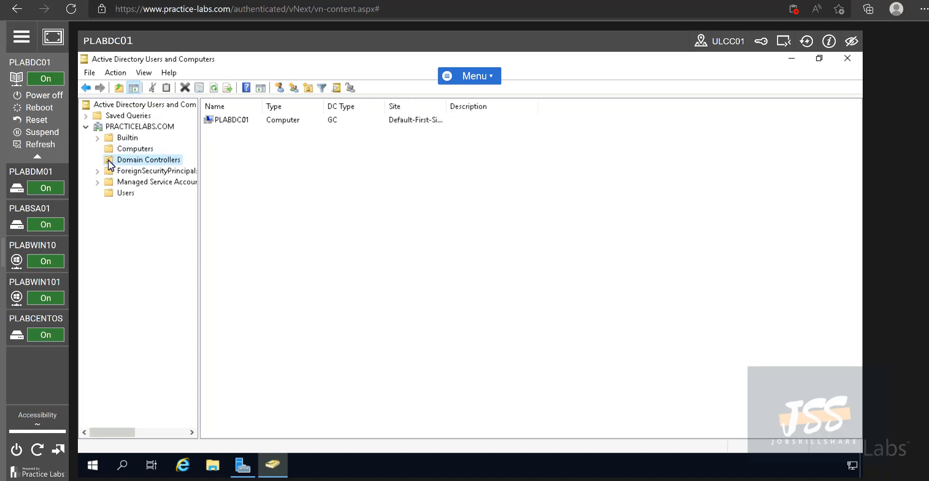
click(112, 153)
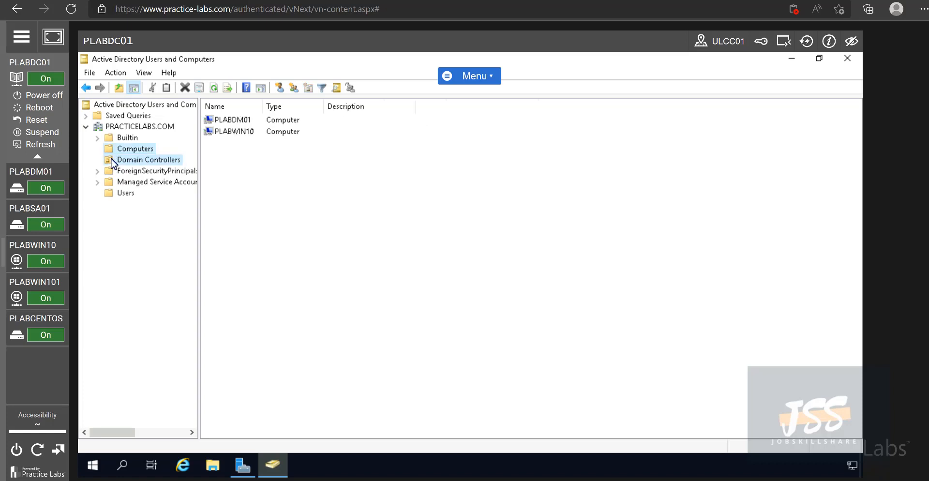
click(112, 163)
click(112, 152)
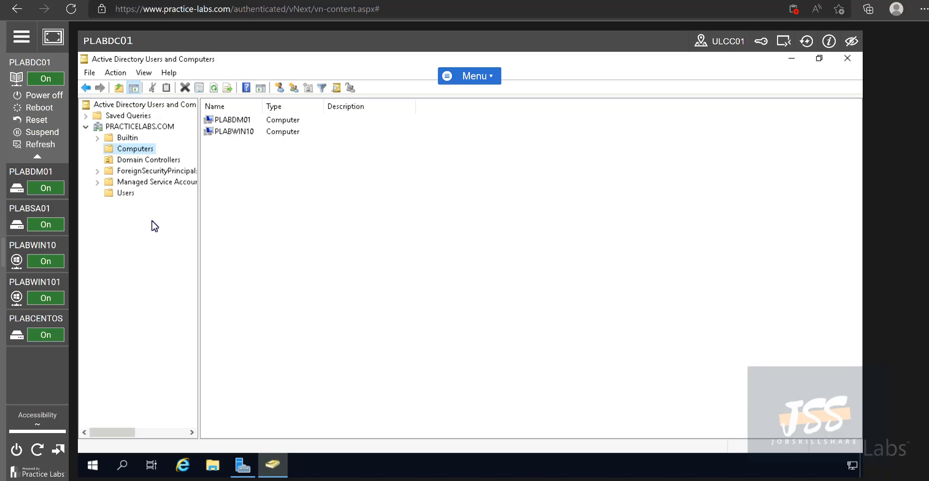
click(128, 193)
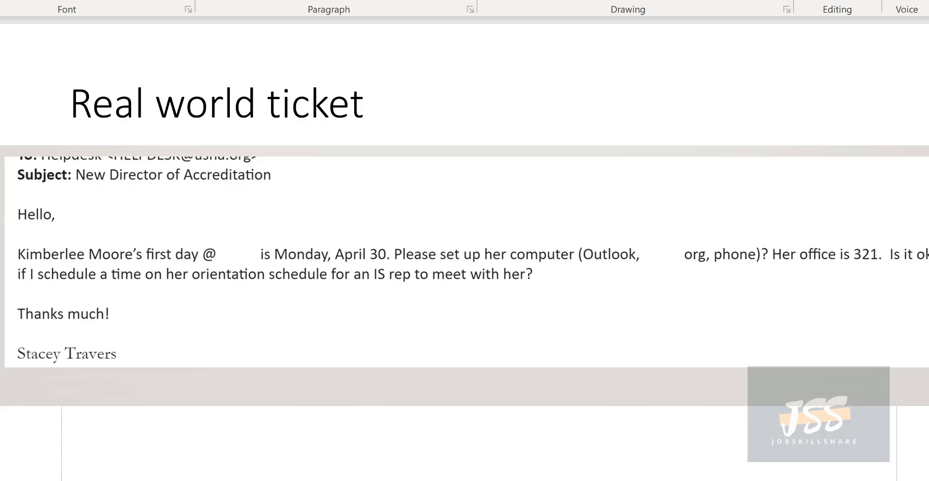
Outline the requester's office number in red, then advance to the Real world Tickets incident slide
mouse_move(817, 222)
mouse_down()
mouse_move(818, 292)
mouse_move(919, 223)
mouse_move(823, 222)
mouse_up()
scroll(220, 358, down, 1)
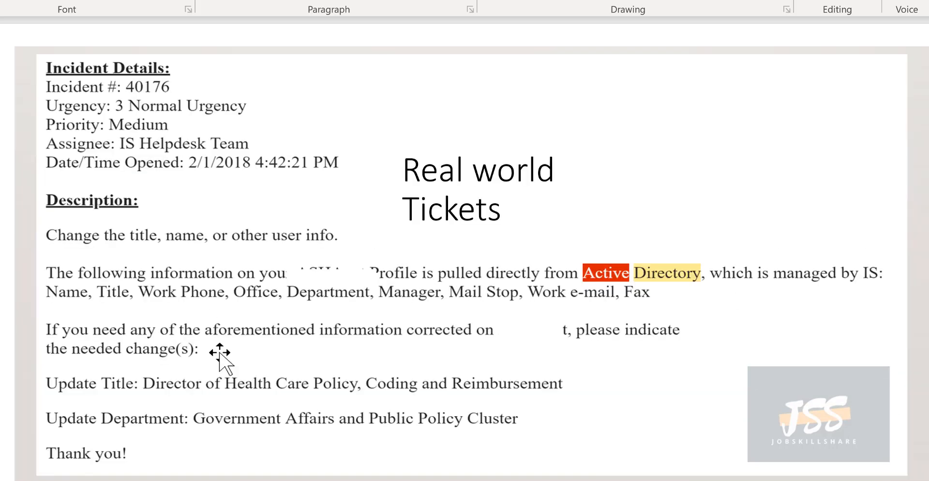
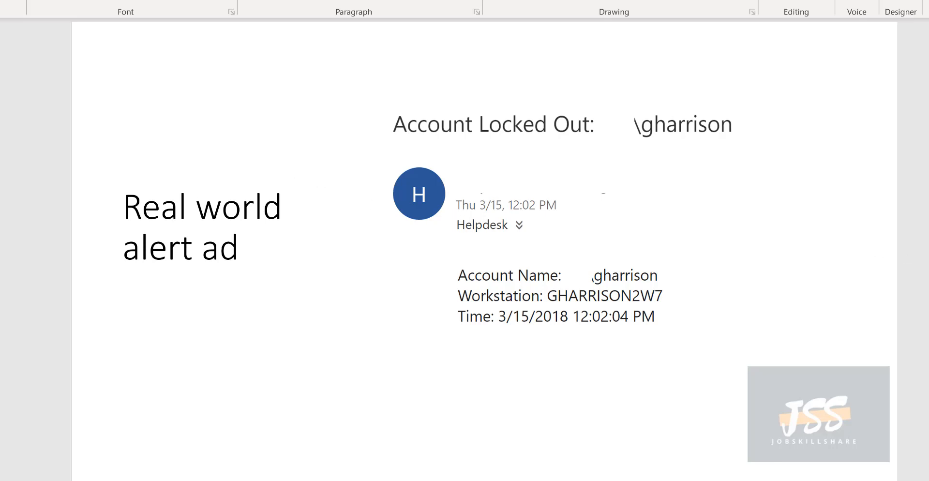
Advance from the account-lockout alert slide to the Real world ticket slide
key(Down)
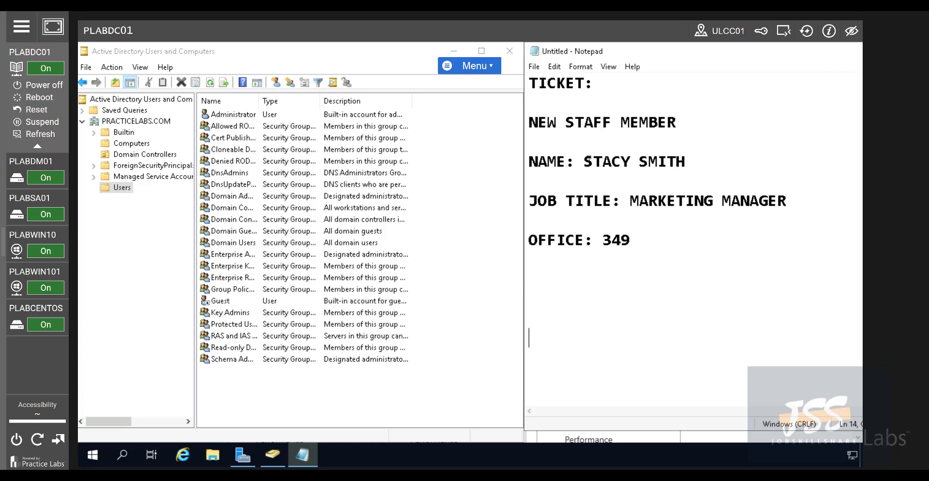
drag(631, 161, 593, 161)
double_click(693, 160)
click(695, 185)
drag(632, 203, 799, 200)
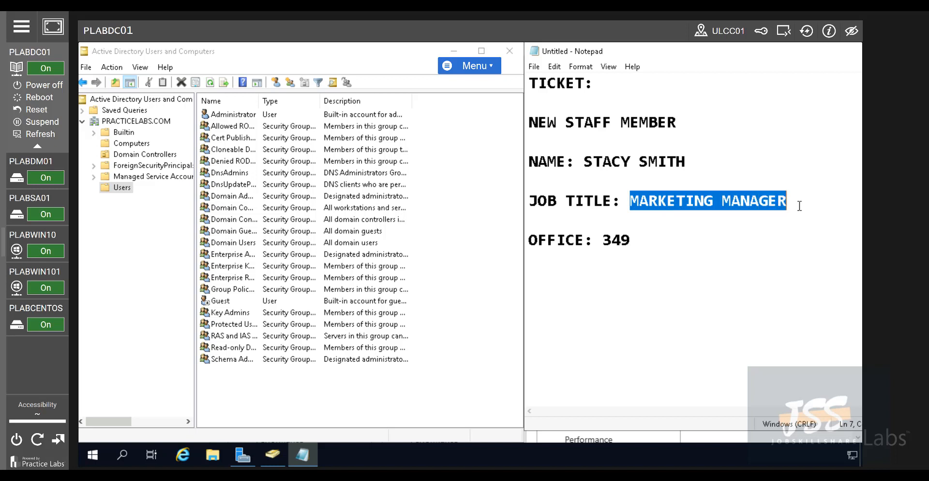
drag(646, 246, 603, 241)
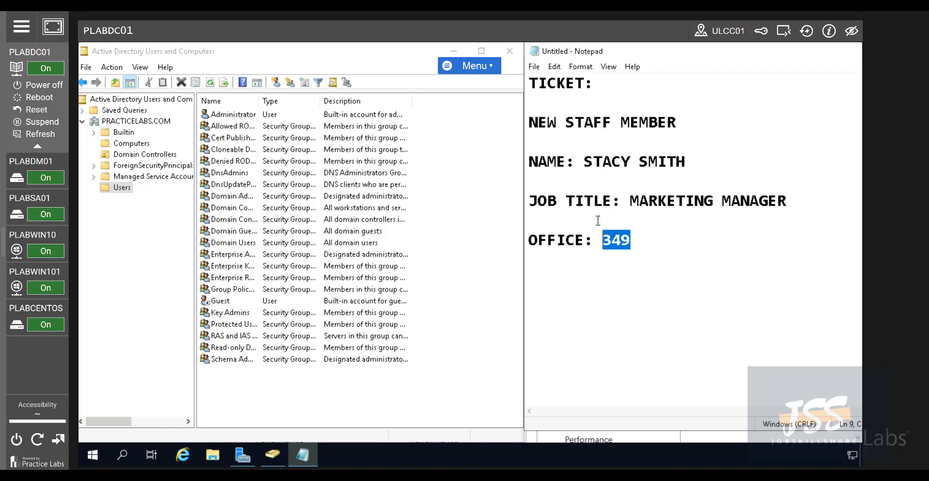
click(46, 251)
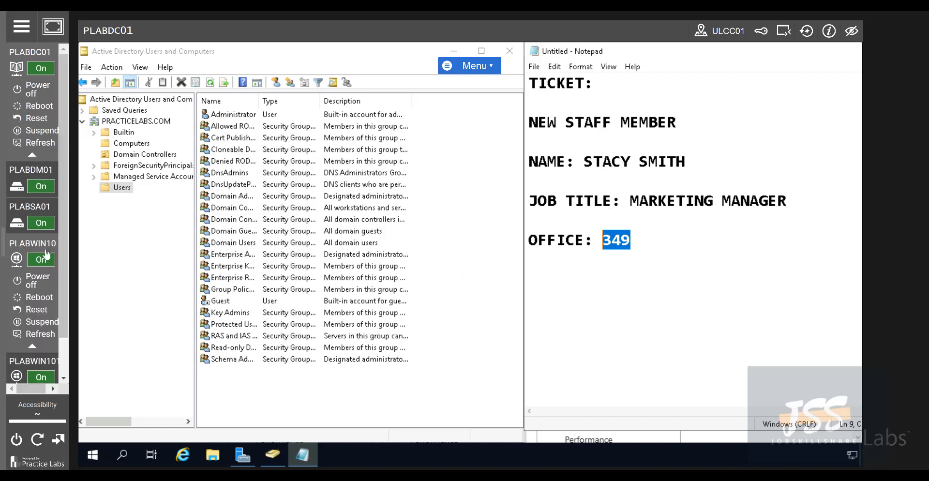
click(46, 251)
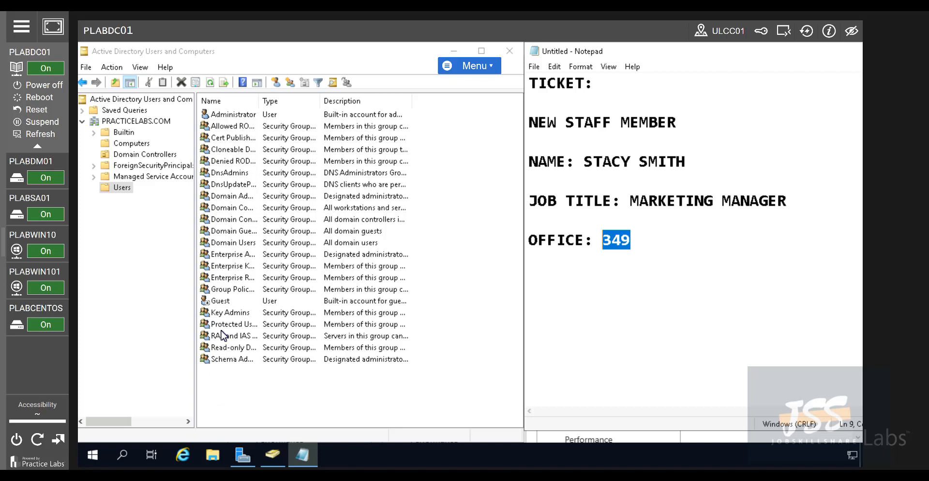
click(231, 390)
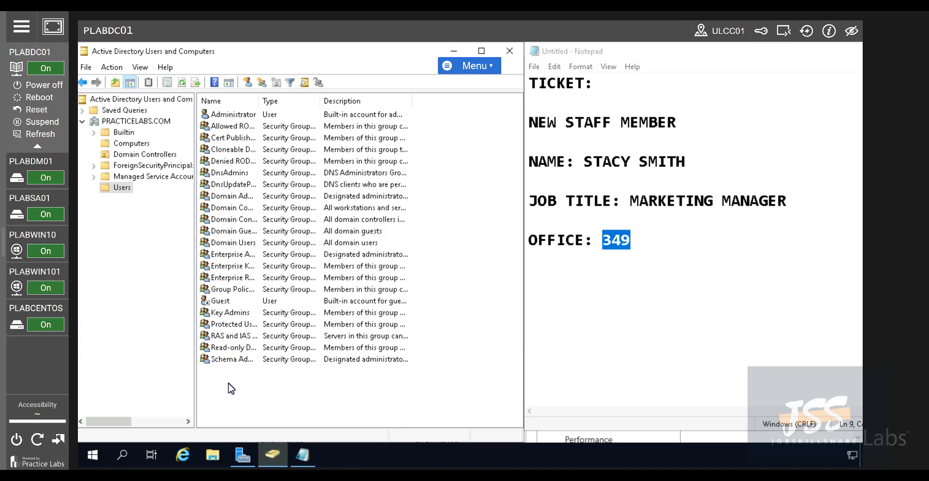
right_click(230, 383)
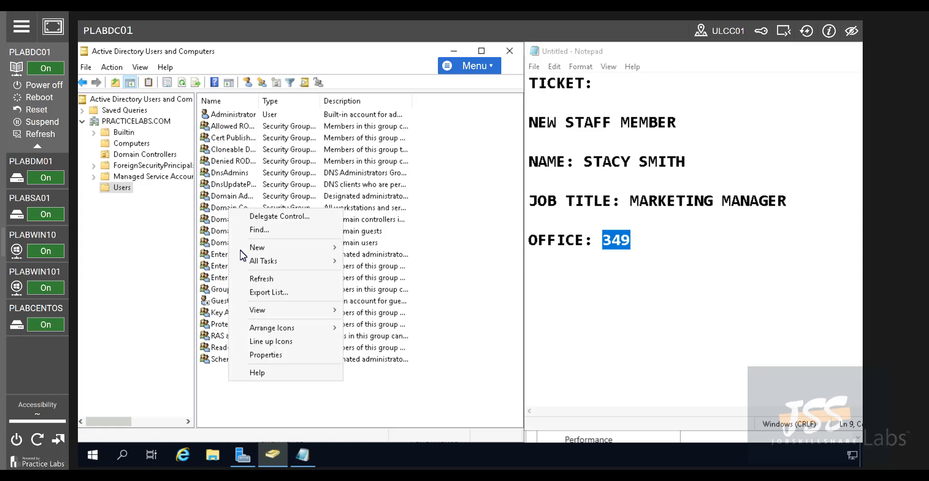
mouse_move(286, 251)
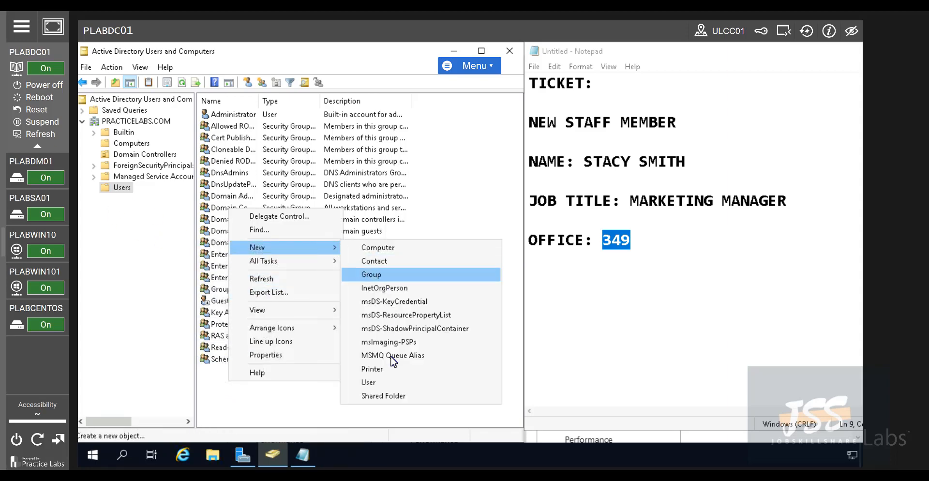
click(297, 415)
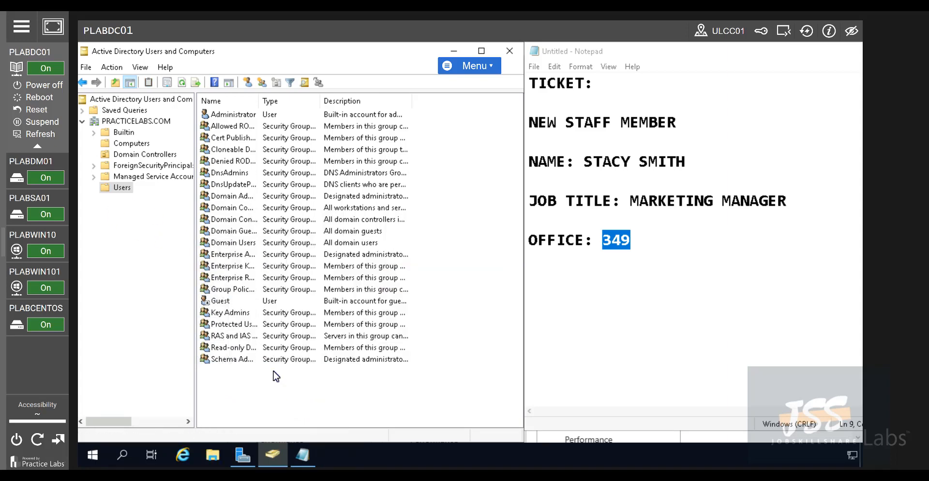
right_click(119, 191)
mouse_move(168, 232)
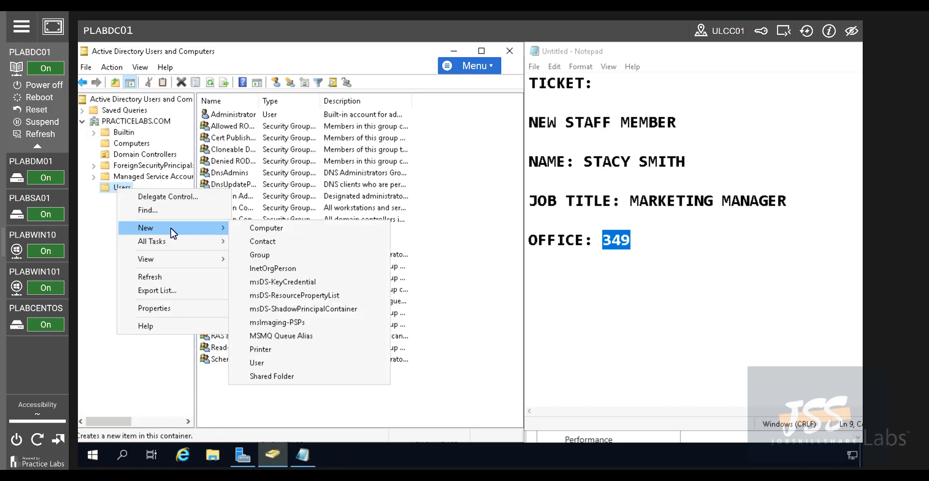
click(237, 405)
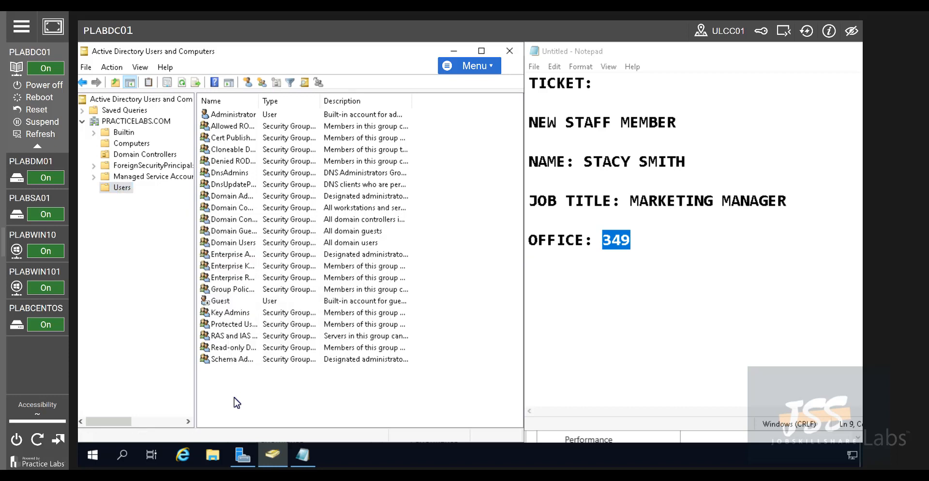
click(247, 85)
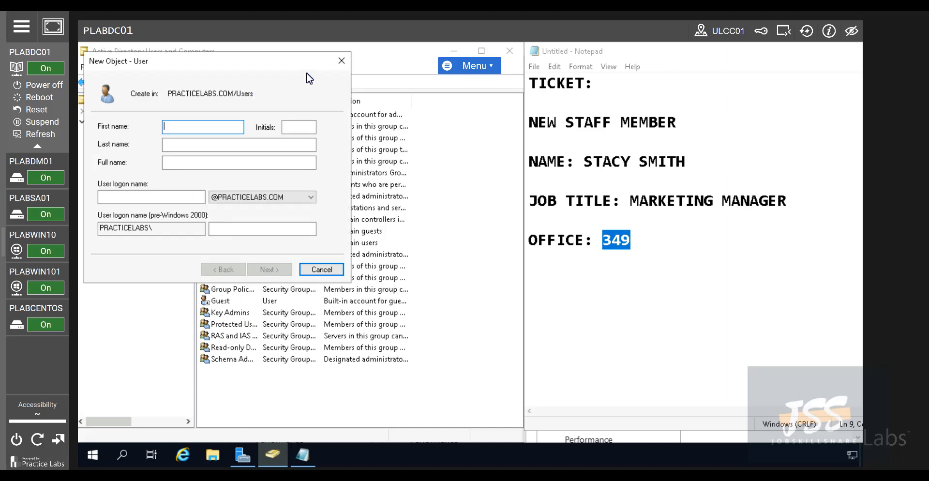
click(341, 61)
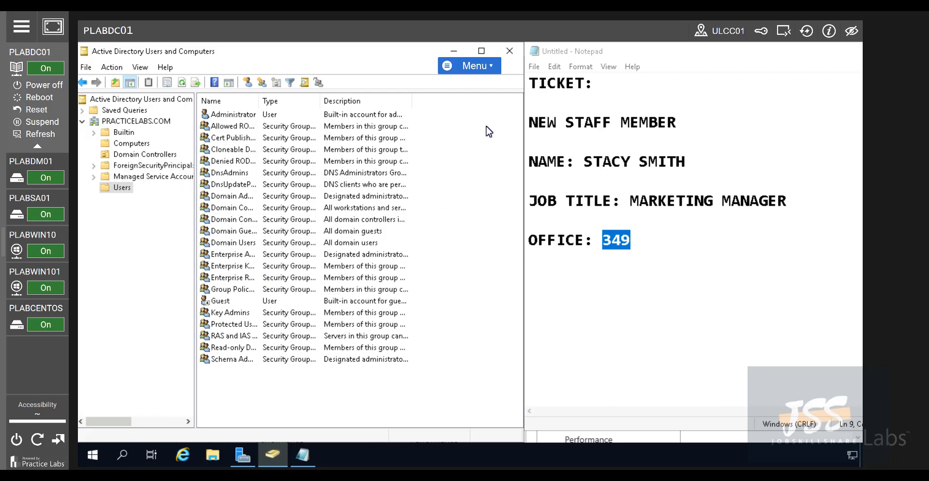
Check the ticket notes, then open a New Object – User form in the Users folder
click(677, 202)
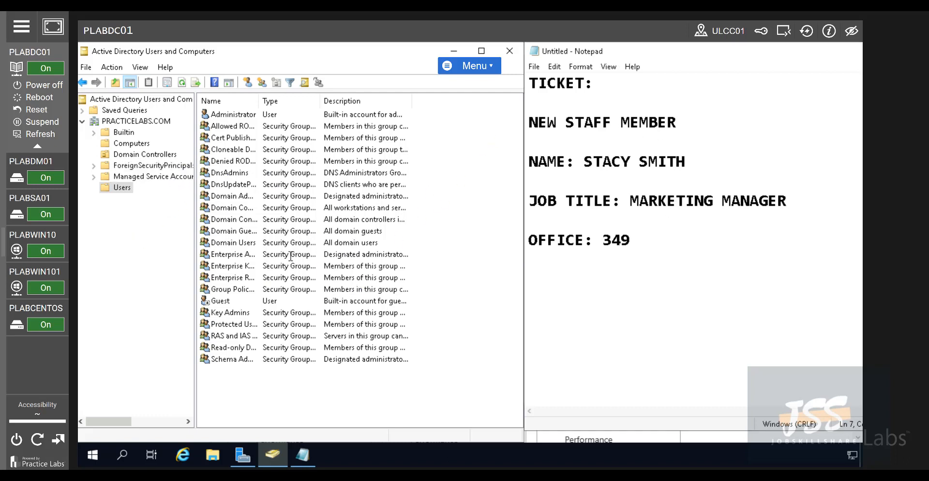
right_click(121, 188)
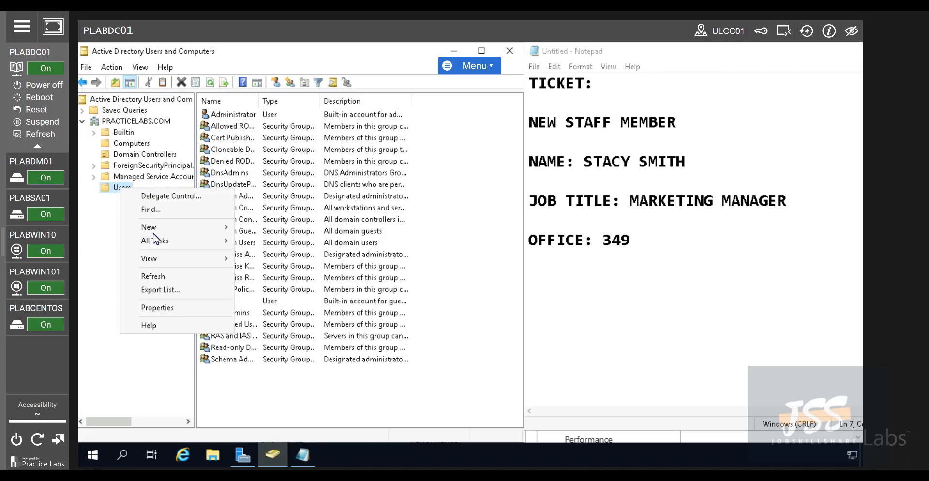
mouse_move(165, 231)
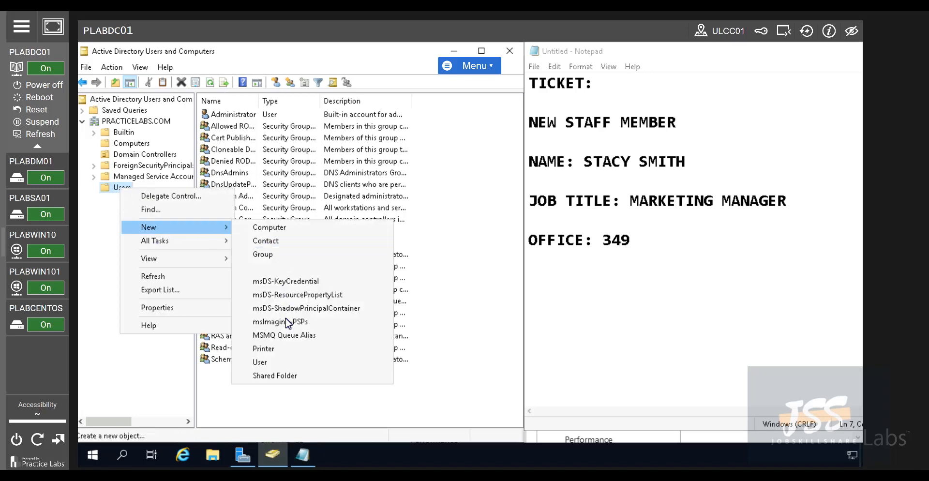
click(268, 364)
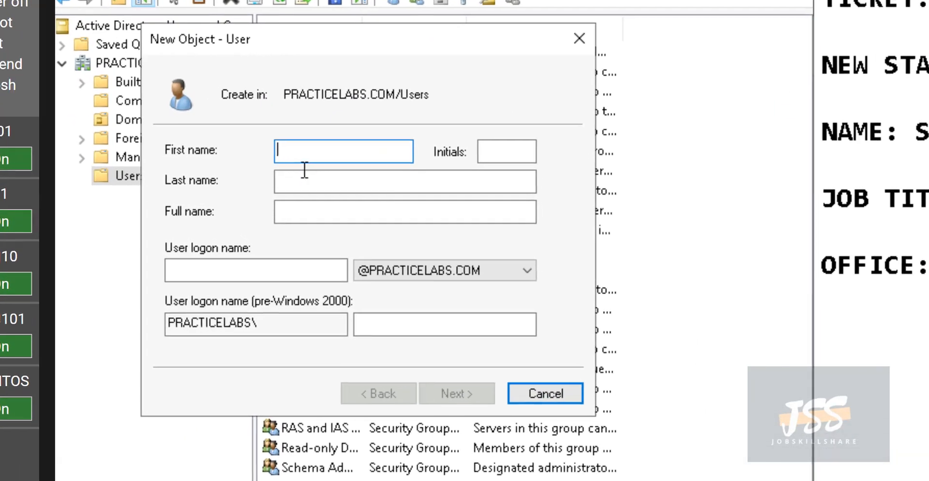
drag(326, 39, 428, 49)
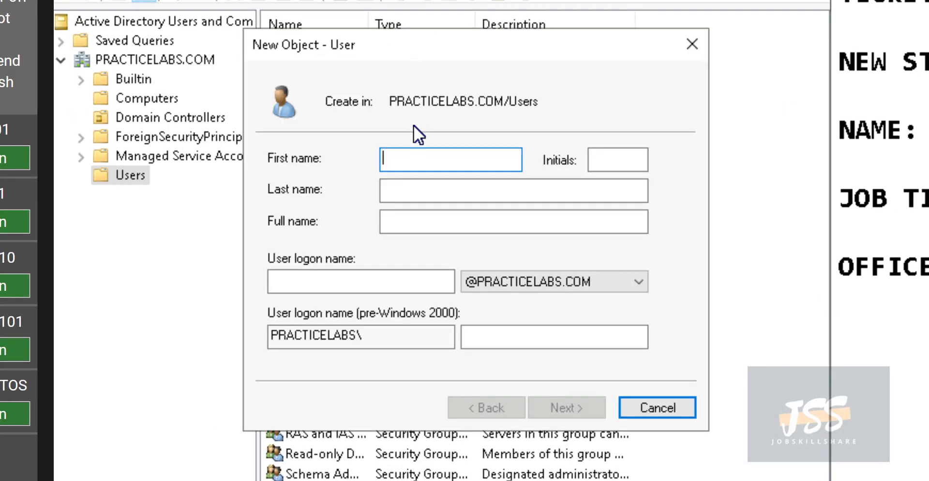
Enter the new staff member's first name, last name and surname-based logon name
click(404, 221)
drag(548, 42, 491, 50)
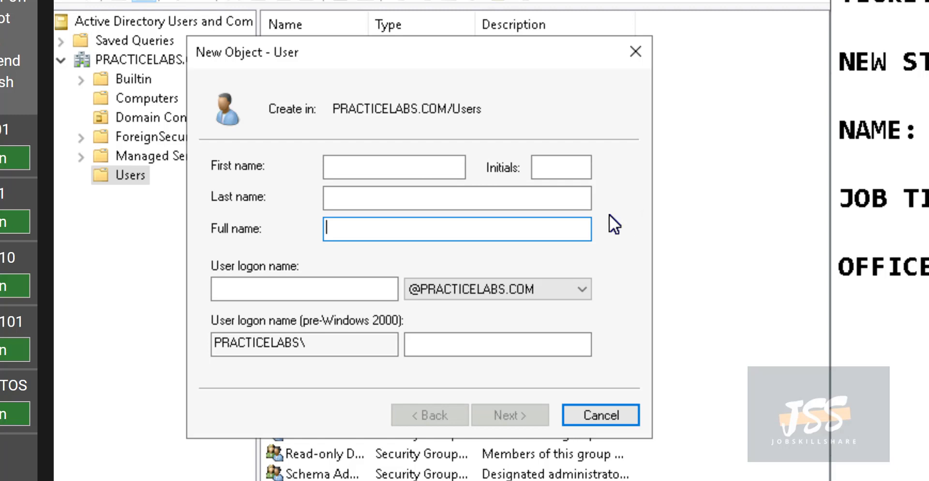
click(421, 163)
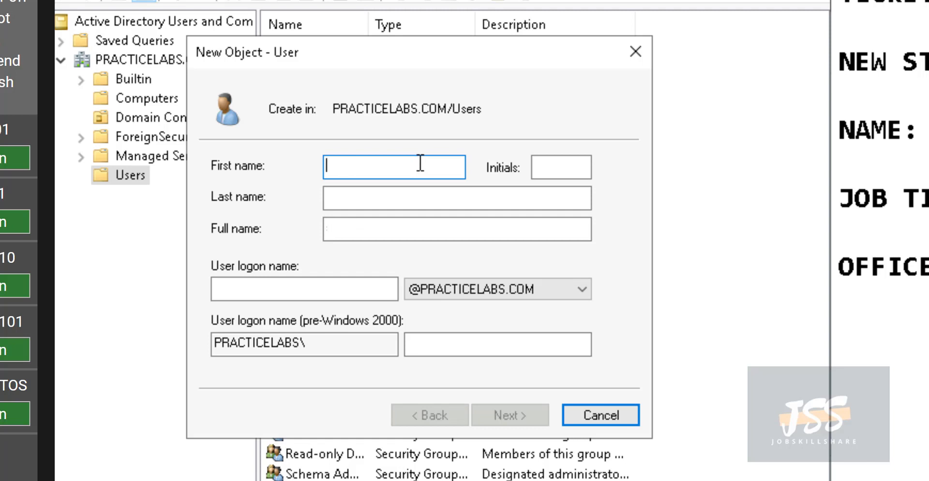
key(Tab)
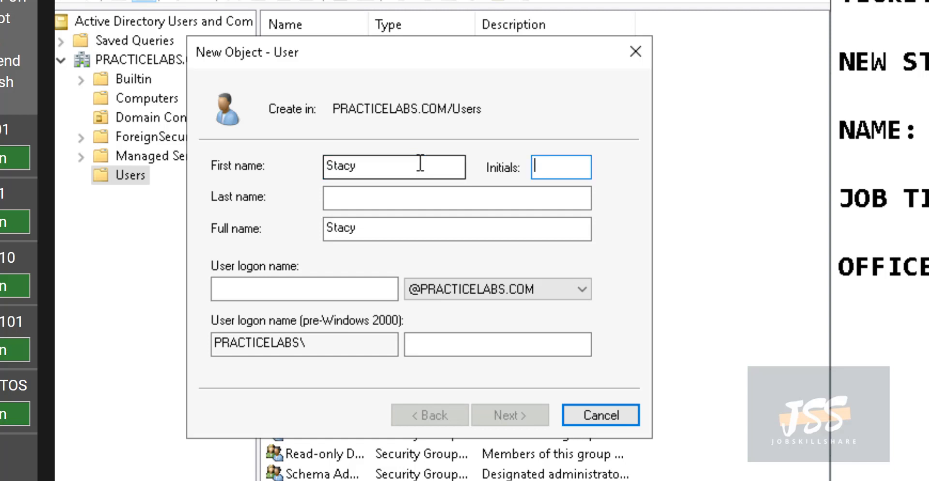
key(Tab)
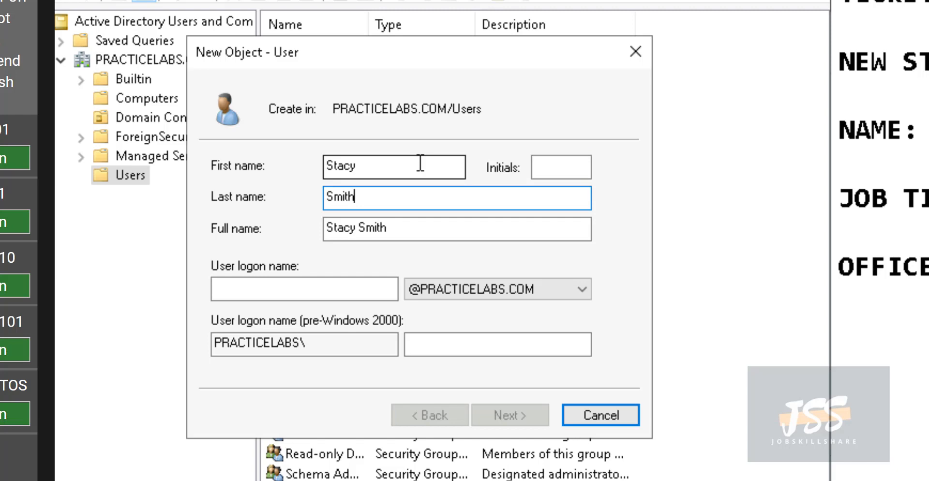
click(354, 290)
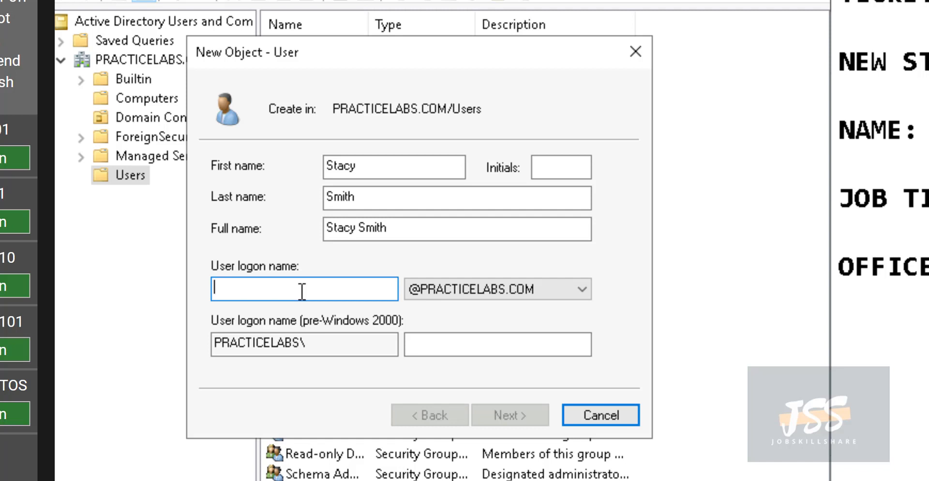
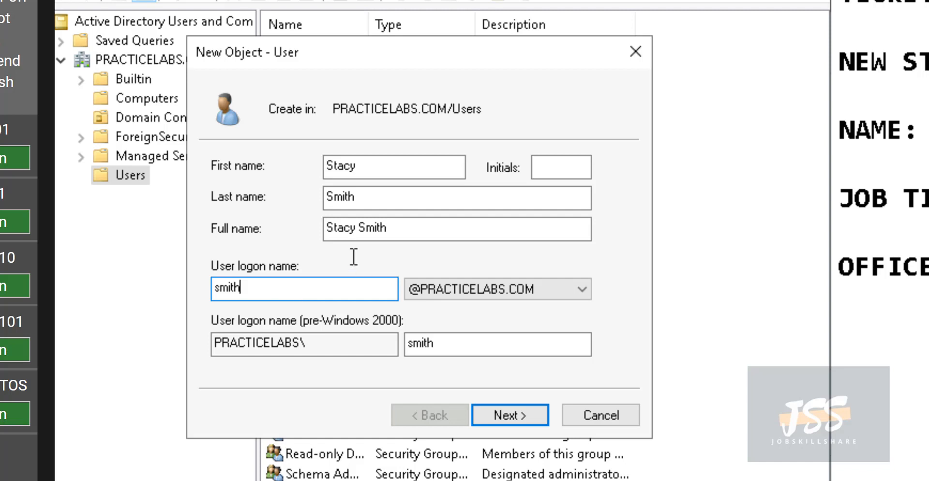
Enter and confirm the account password, turning off 'User must change password at next logon'
click(527, 416)
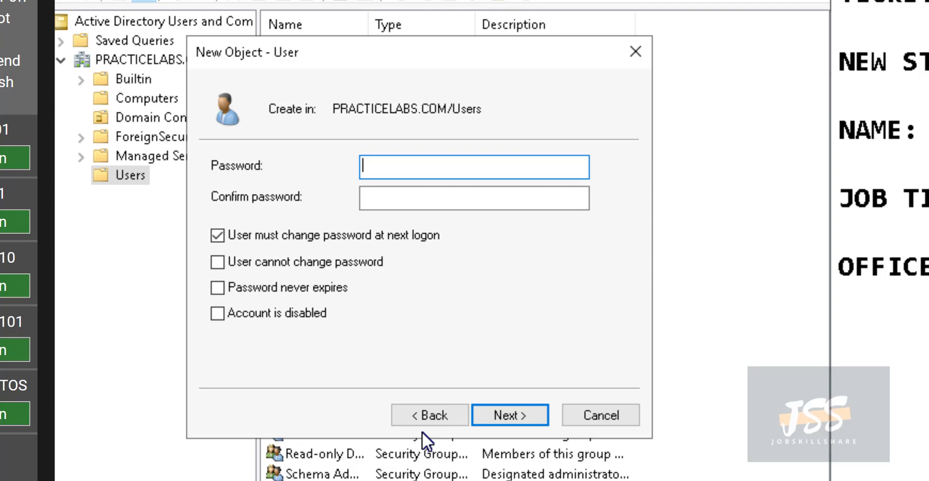
text(Password123)
key(Tab)
text(Password123)
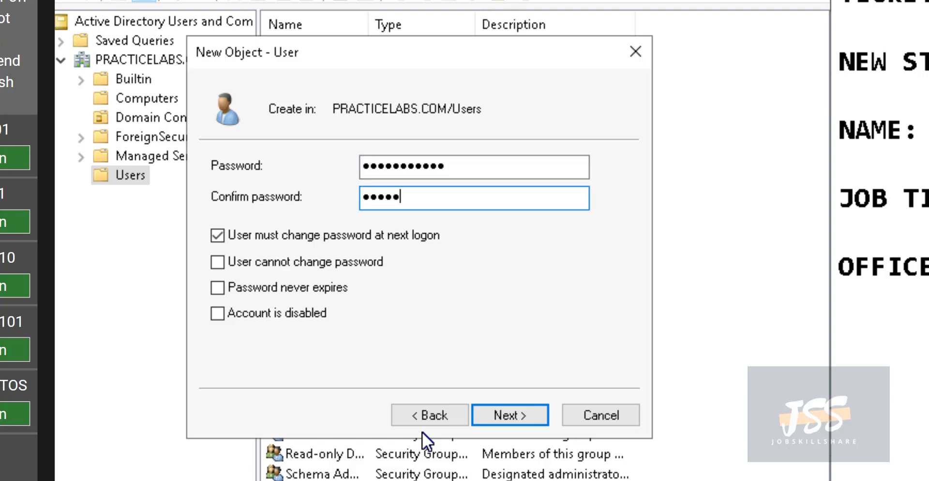
text(3)
click(222, 232)
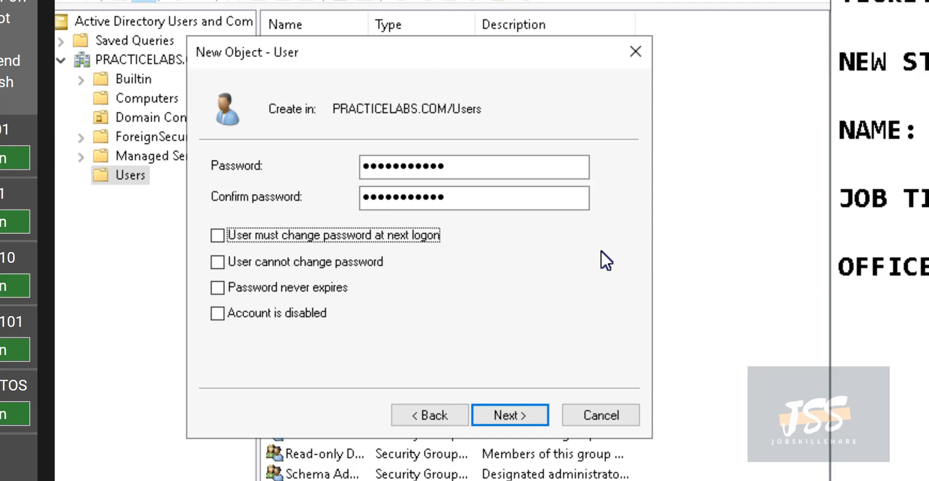
click(516, 417)
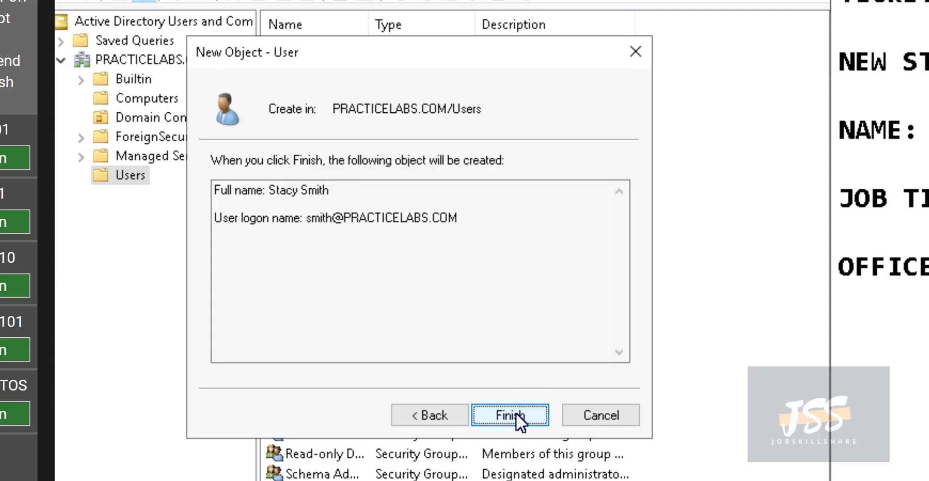
click(516, 414)
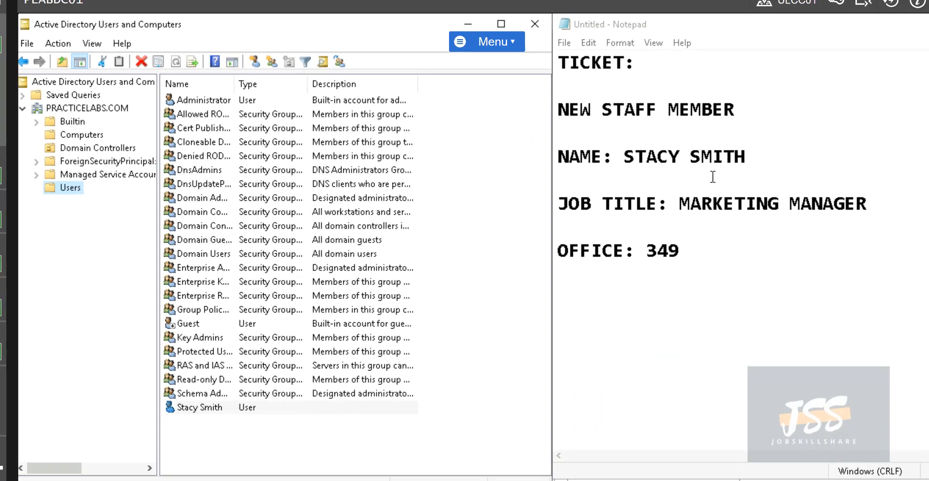
click(679, 203)
key(ctrl+shift+Right)
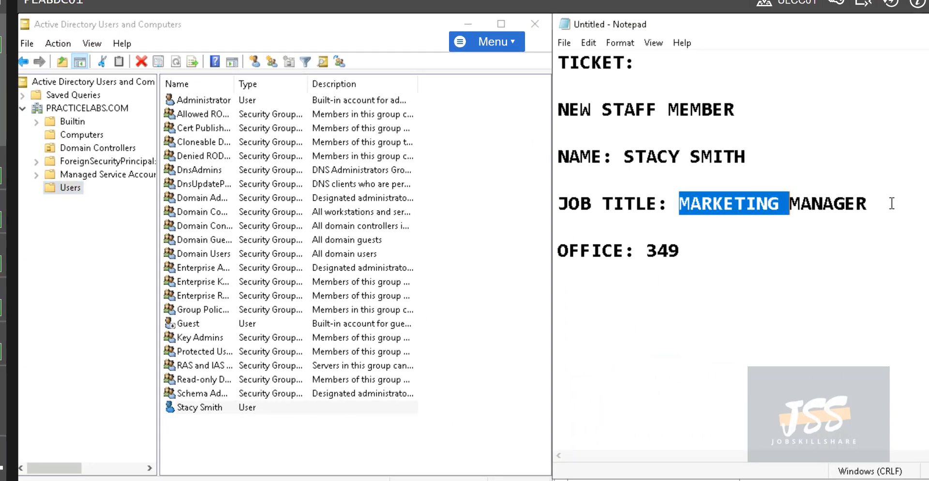
drag(680, 204, 891, 204)
drag(648, 252, 727, 236)
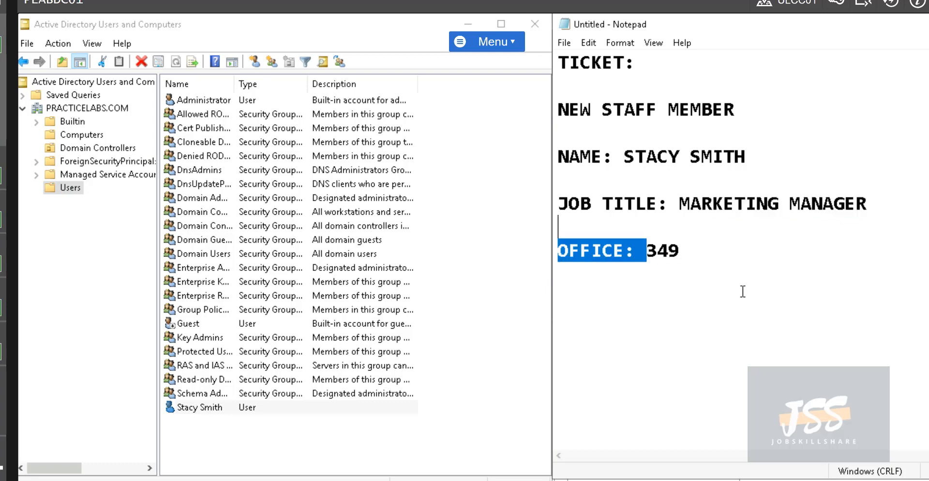
click(727, 291)
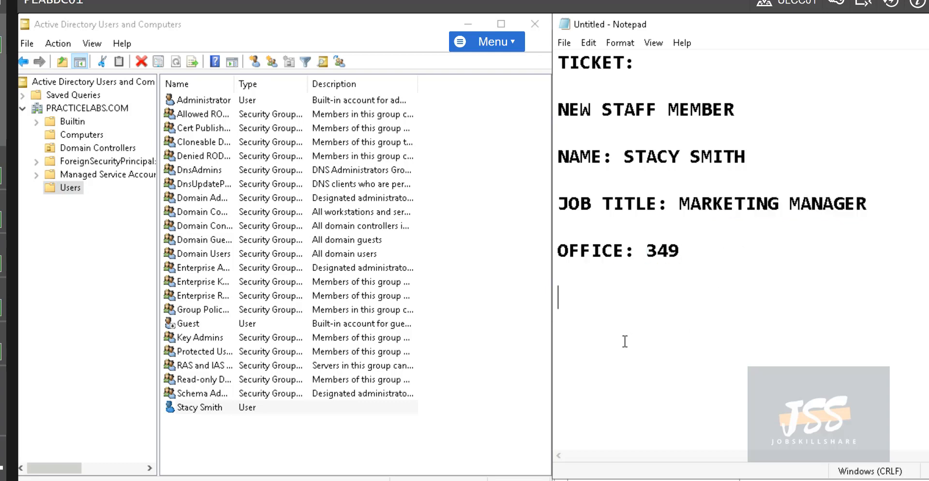
Open the new staff member's account properties and set the Office field to 349
right_click(197, 412)
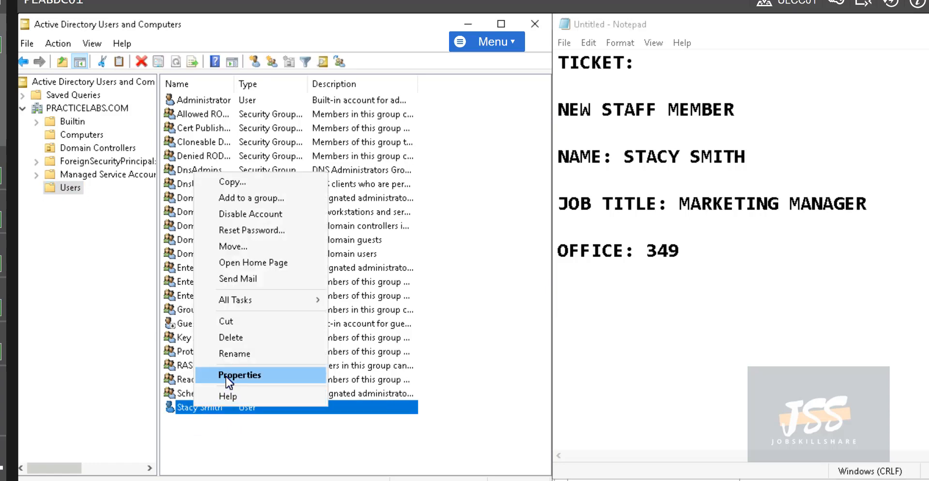
click(227, 375)
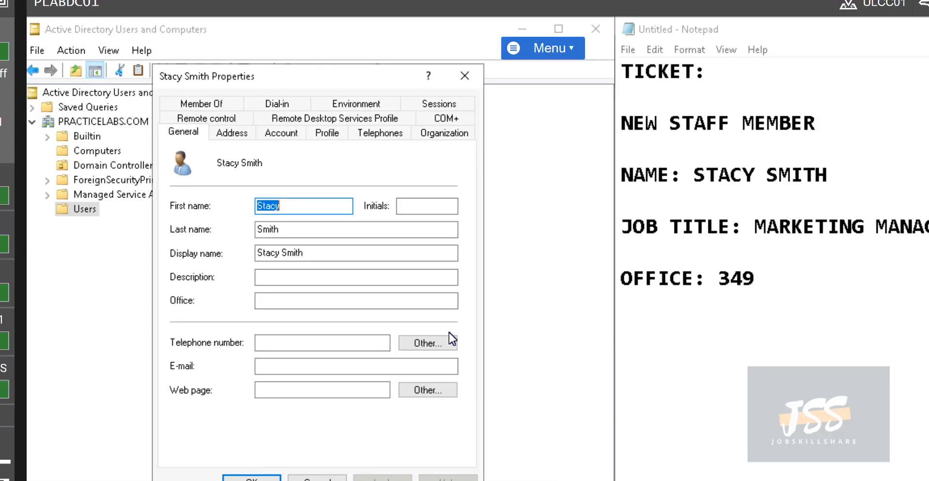
click(302, 300)
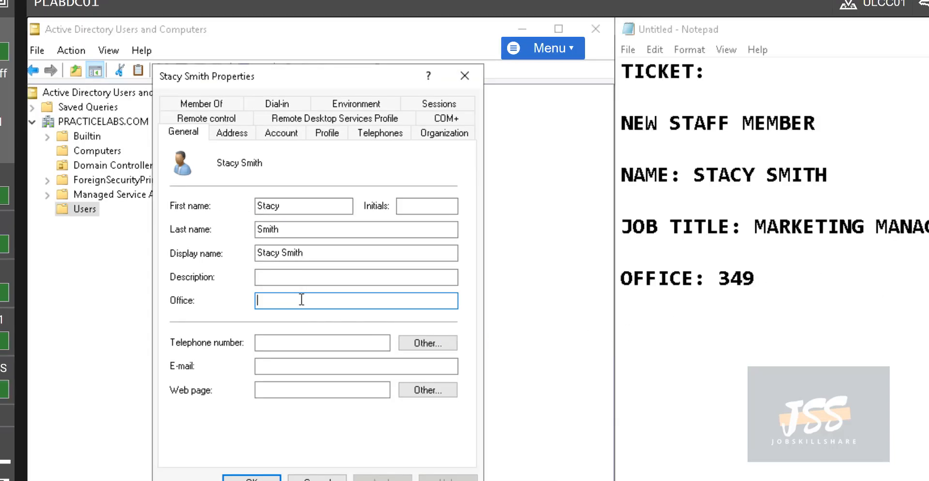
text(349)
click(298, 280)
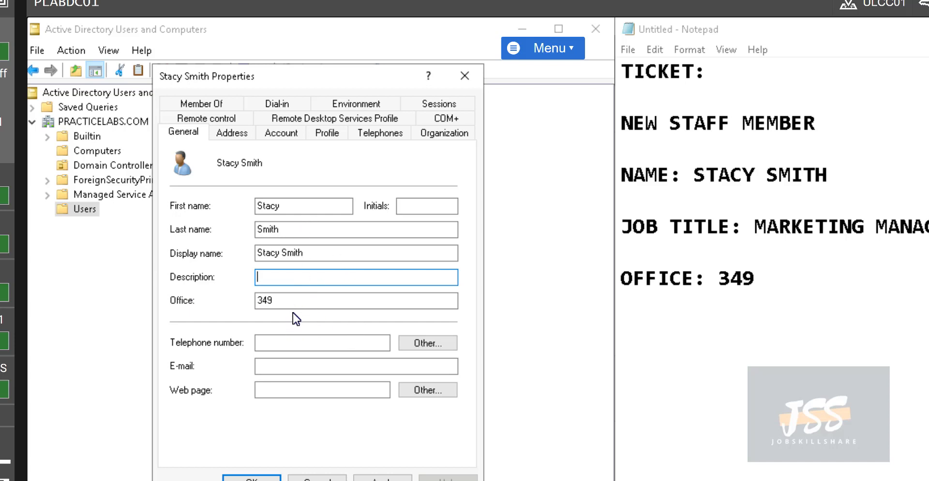
drag(284, 302, 230, 304)
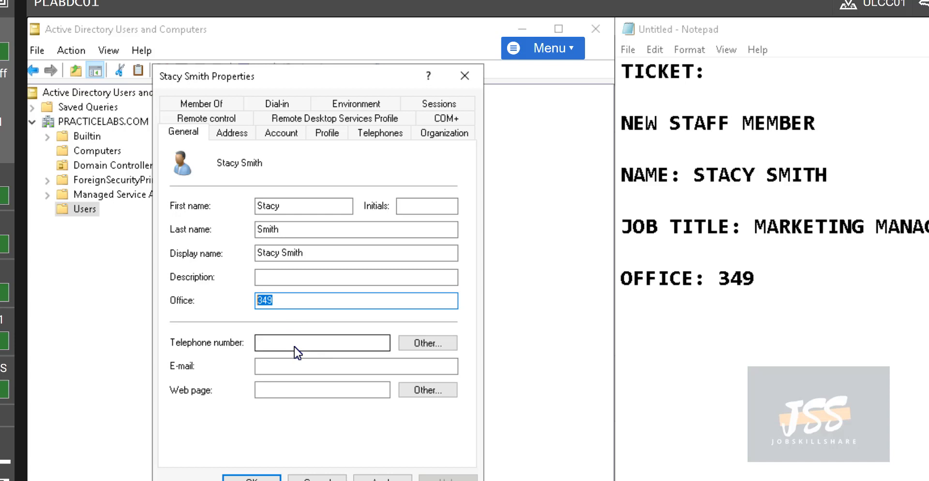
click(296, 306)
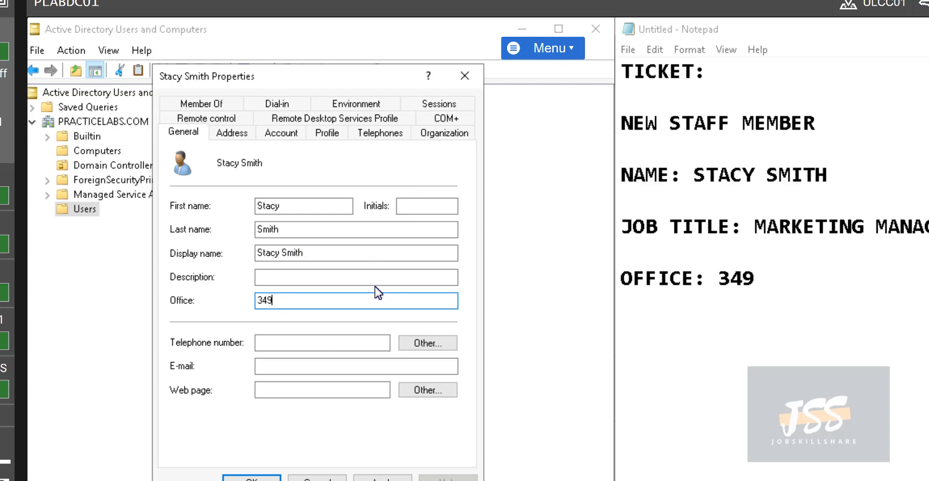
Paste MARKETING MANAGER from the ticket as the Job Title, then apply and close the properties
click(445, 134)
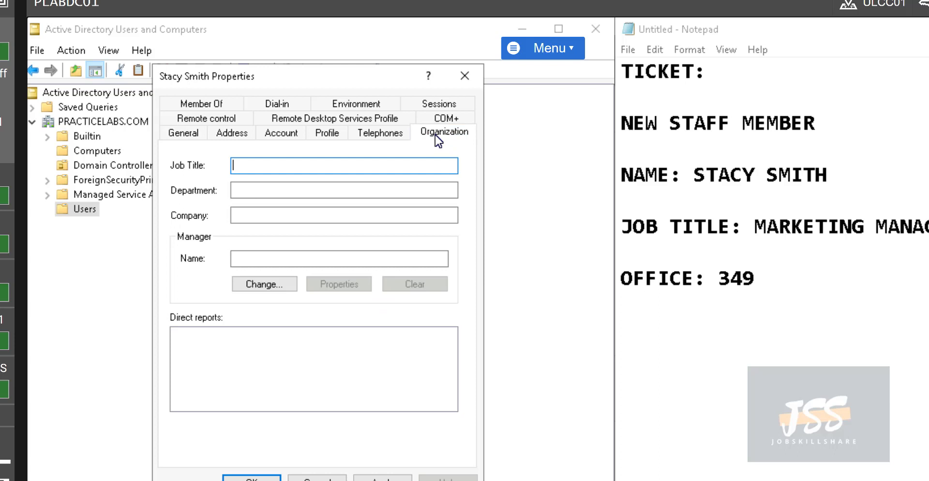
drag(926, 226, 761, 227)
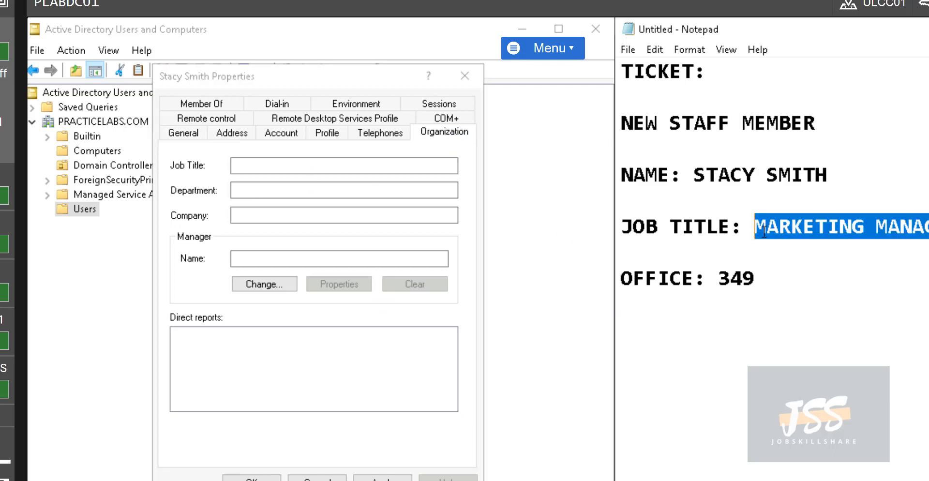
right_click(761, 228)
click(799, 278)
click(310, 165)
key(ctrl+v)
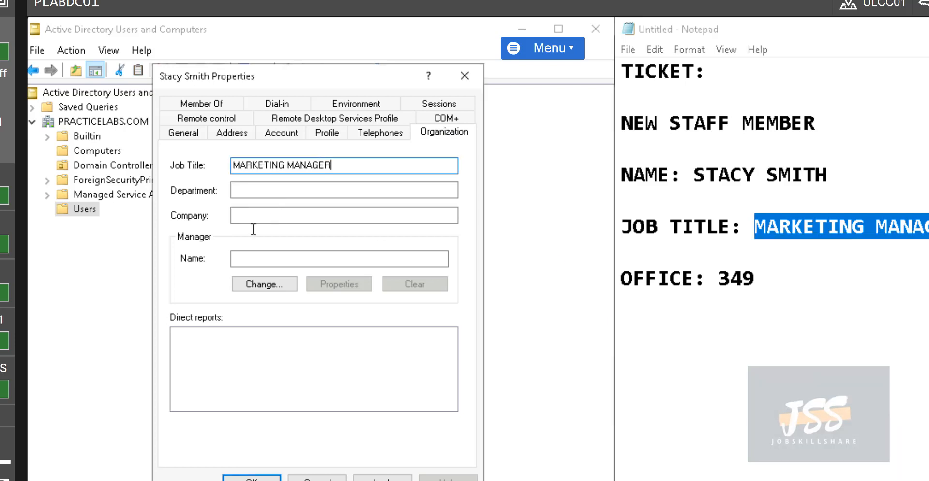
click(244, 262)
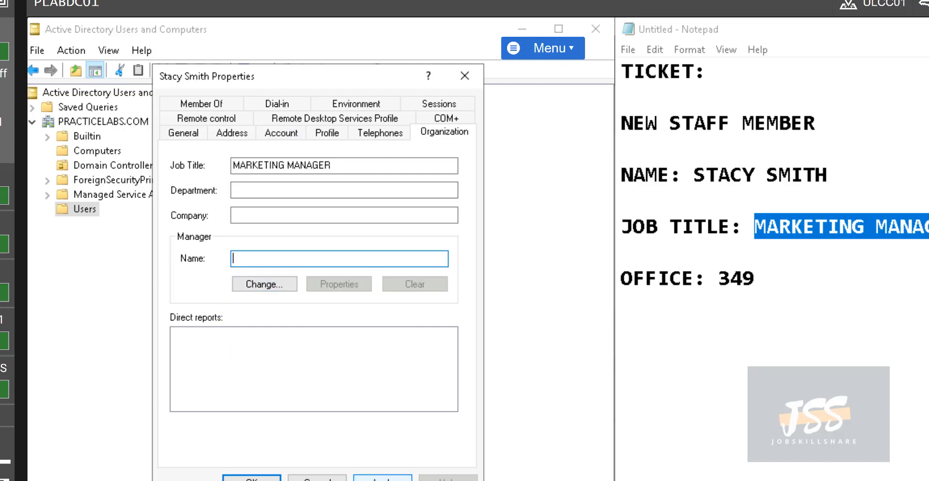
click(383, 478)
click(237, 189)
click(251, 478)
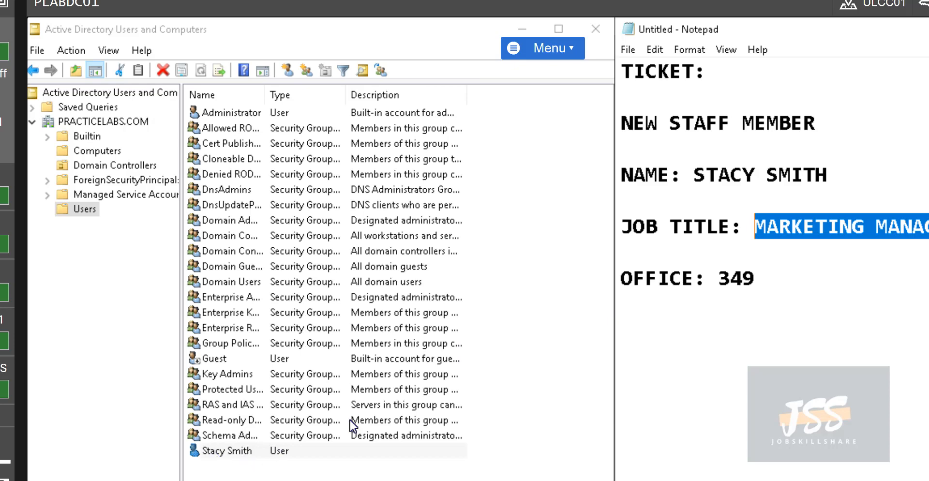
Select the old ticket text in Notepad so it can be replaced
drag(762, 280, 595, 76)
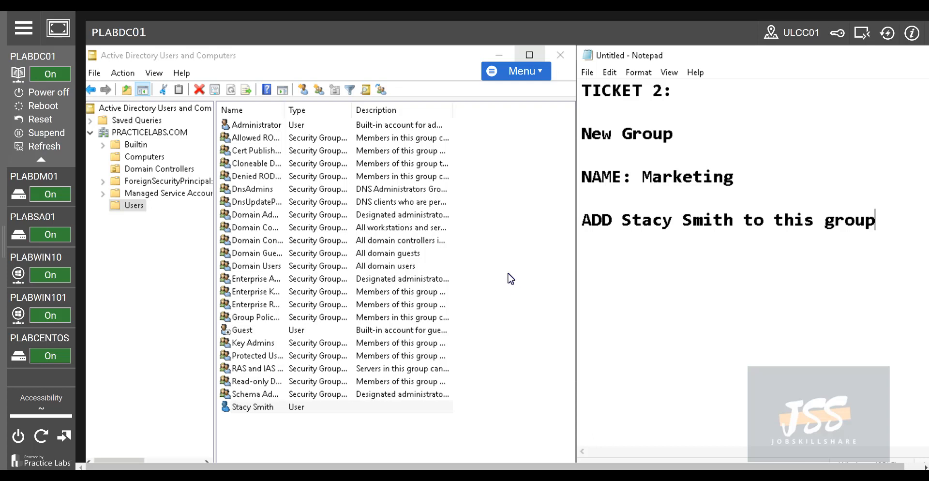
click(268, 189)
click(270, 229)
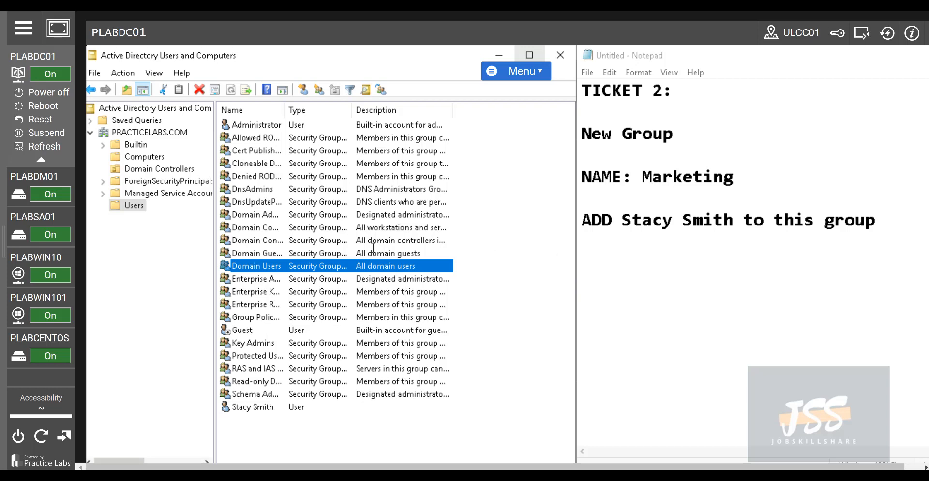
click(249, 293)
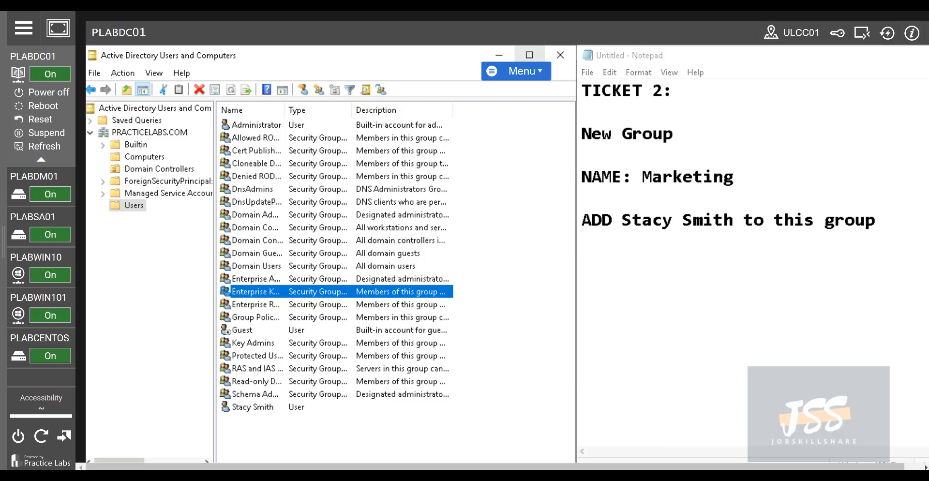
click(614, 136)
drag(675, 135, 579, 135)
click(635, 178)
drag(638, 179, 757, 188)
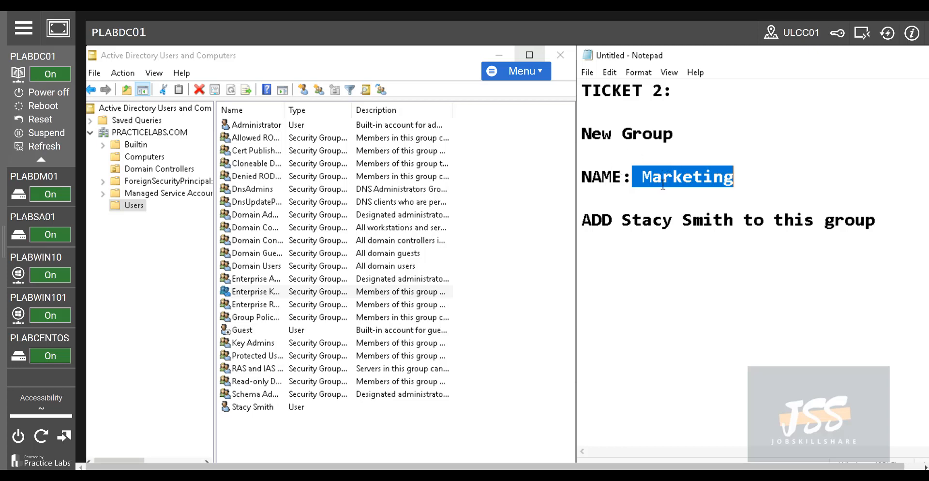
click(734, 180)
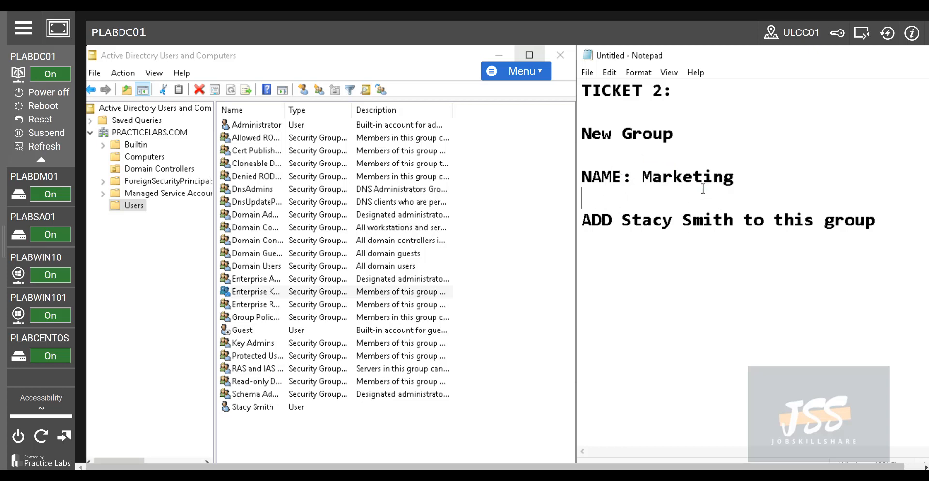
drag(735, 180, 640, 180)
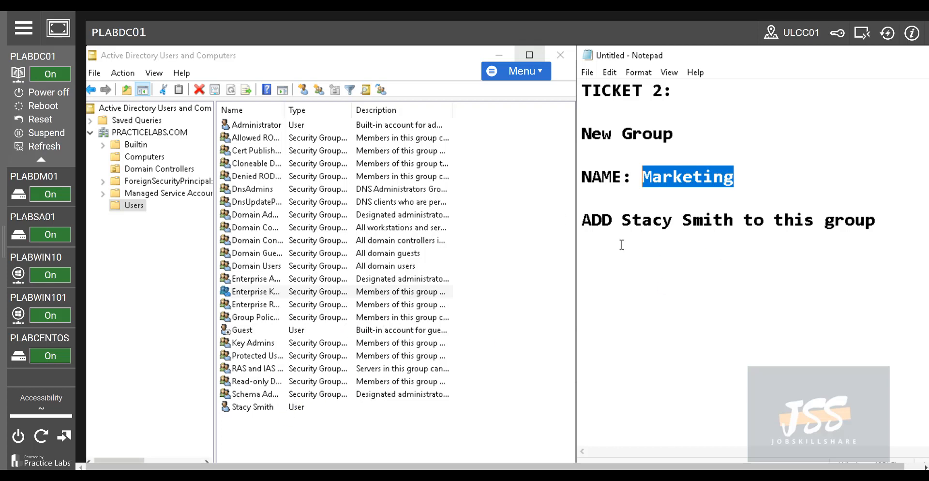
click(644, 180)
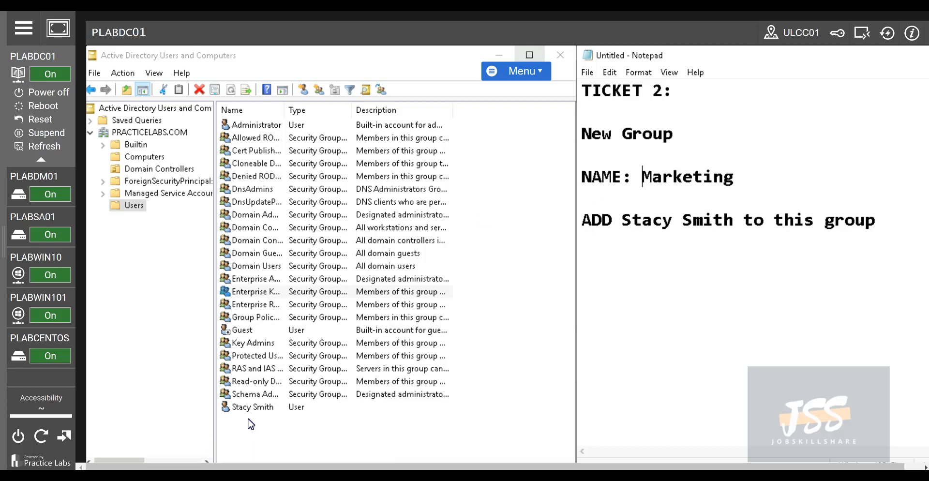
Open the New Object – Group form via New > Group on the Users container
right_click(140, 208)
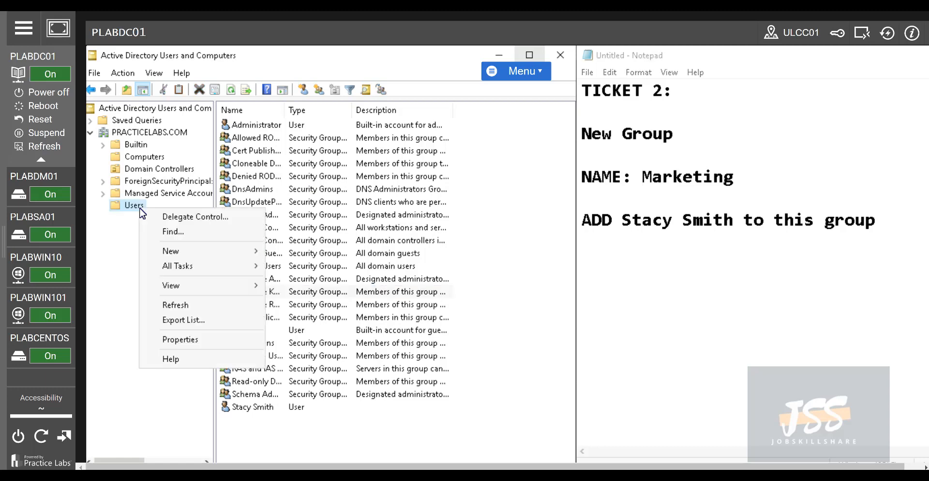
mouse_move(202, 256)
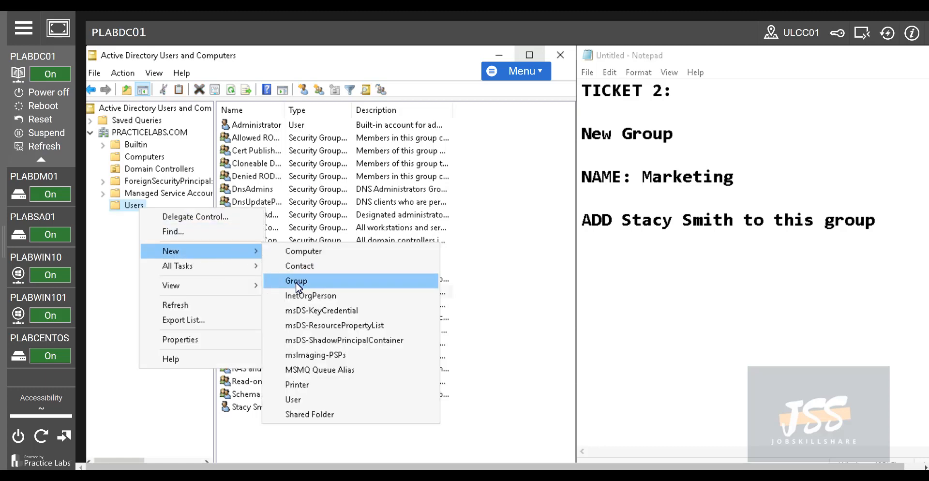
right_click(536, 341)
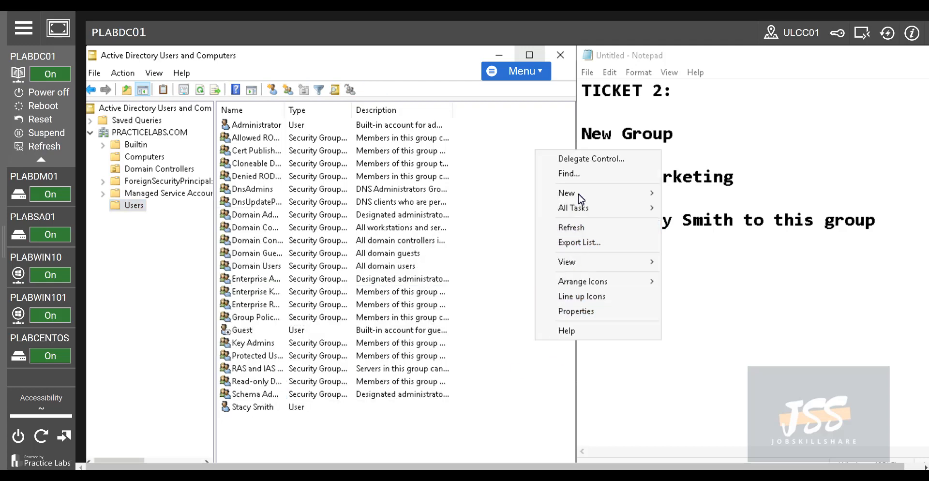
mouse_move(580, 193)
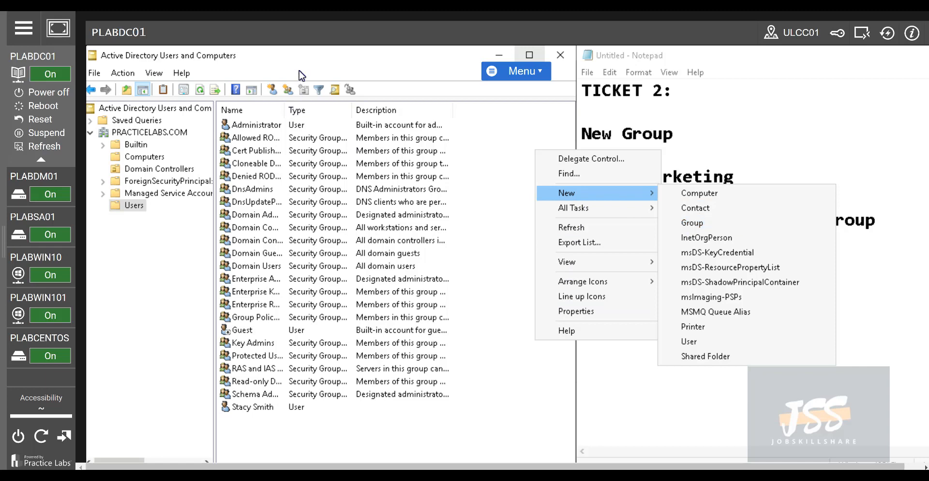
click(289, 96)
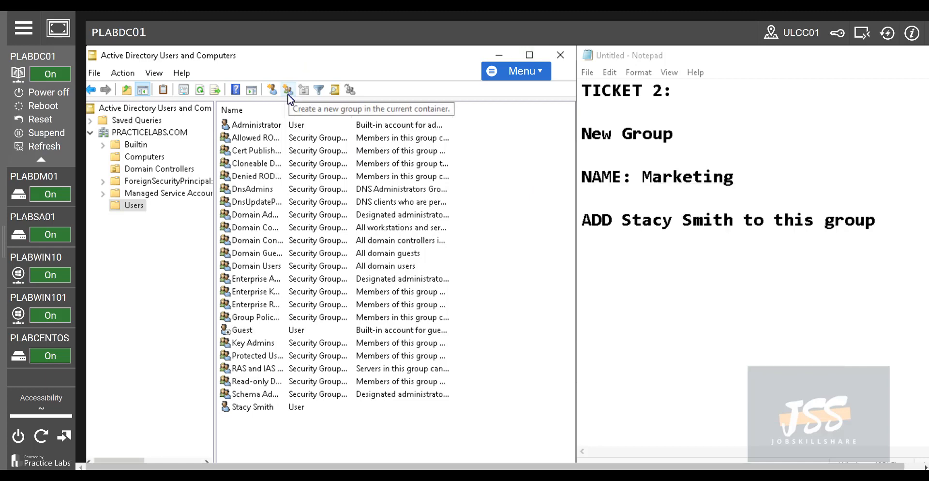
right_click(128, 206)
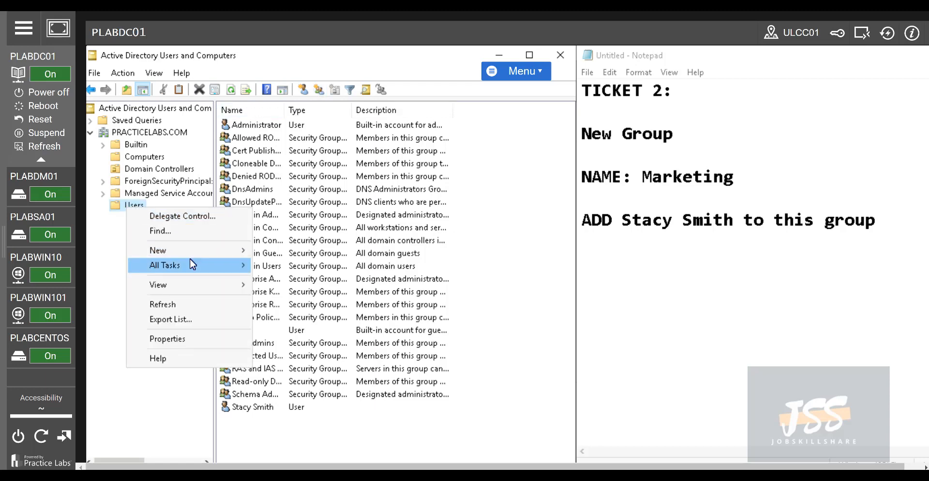
mouse_move(194, 252)
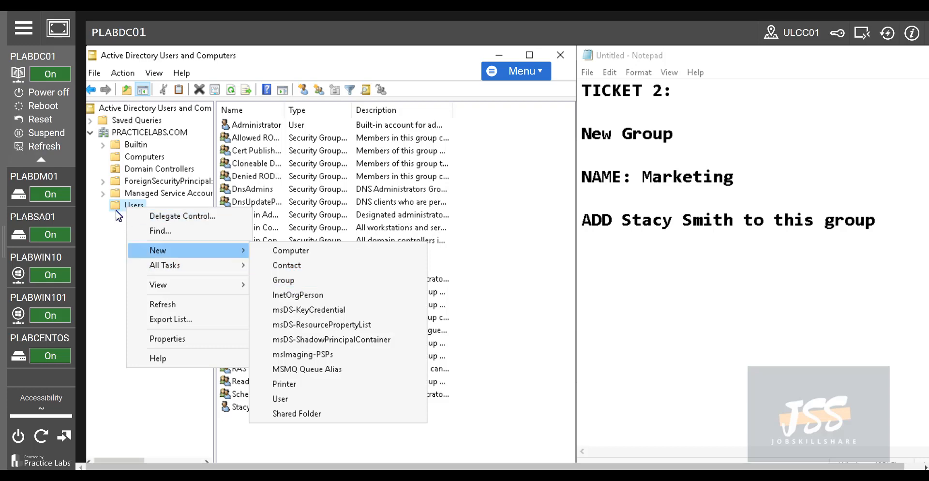
click(276, 280)
drag(171, 71, 279, 87)
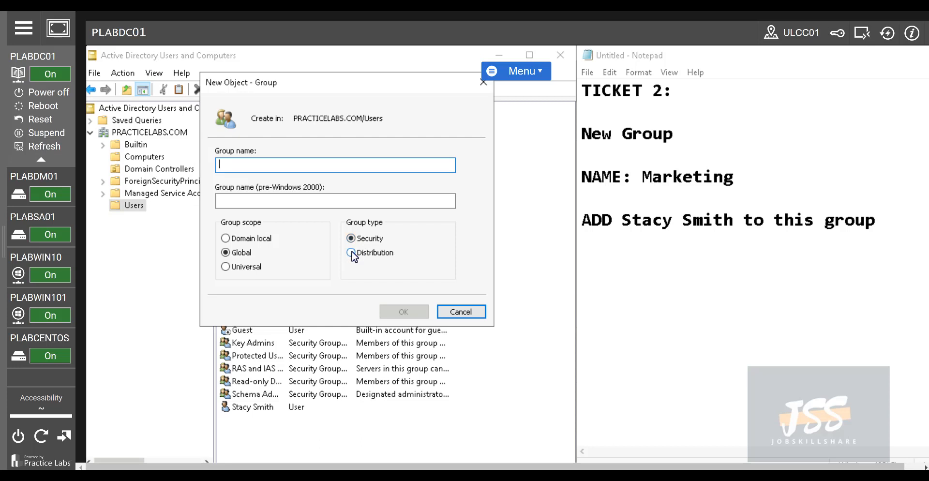
Name the group Marketing and create it with Global scope and Security type
click(460, 312)
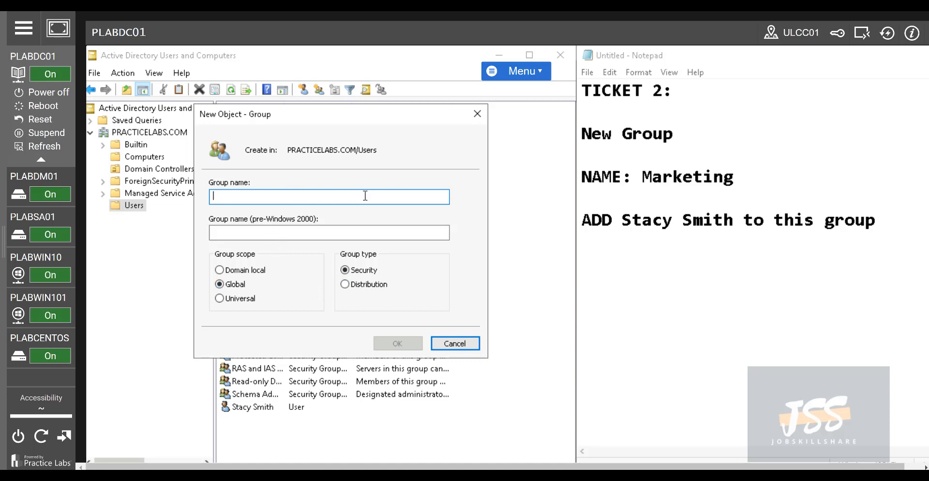
text(Marketing)
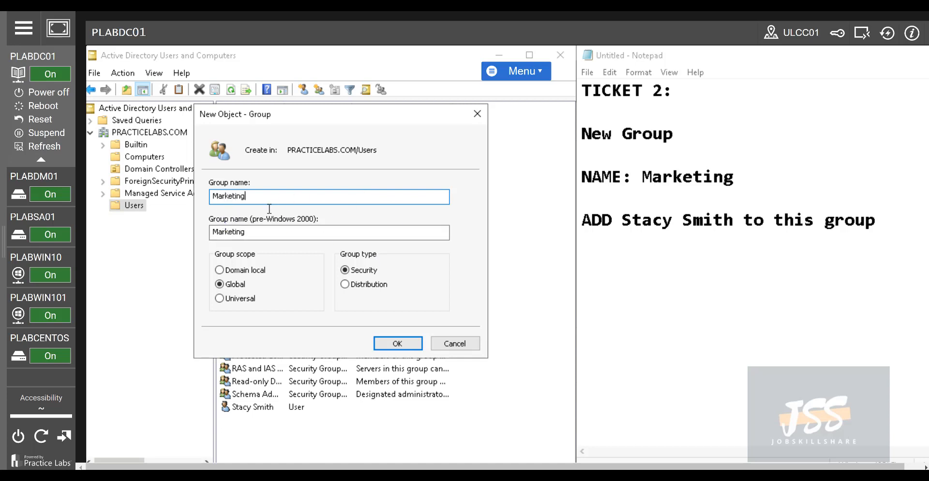
click(397, 343)
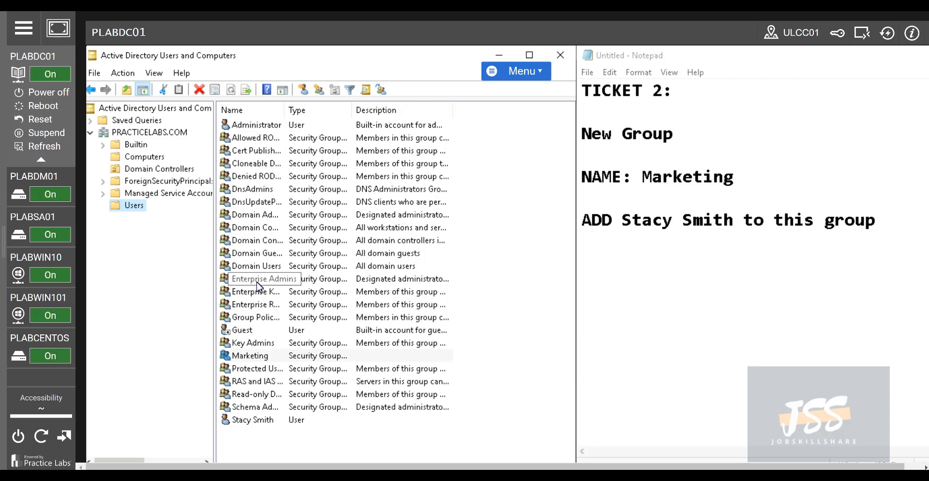
Select the new staff member's account in the Users list
click(261, 425)
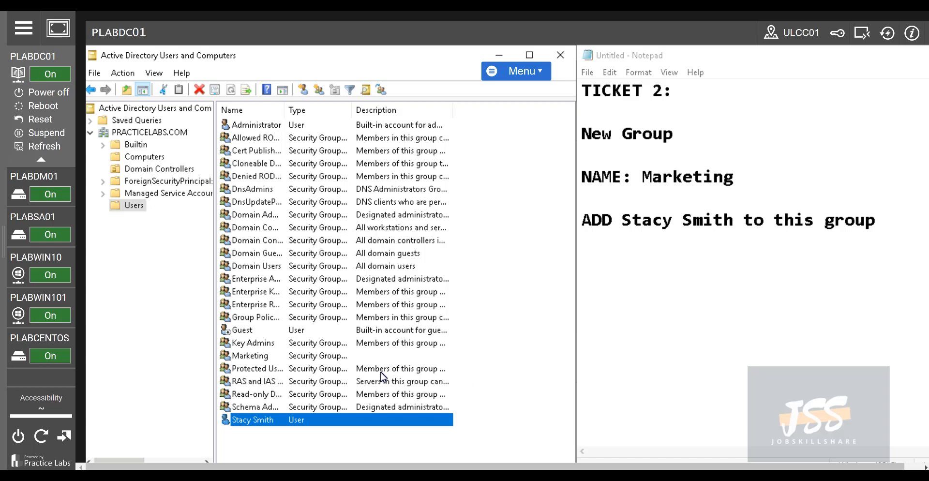
Open the new staff member's account properties on the Member Of tab
right_click(257, 422)
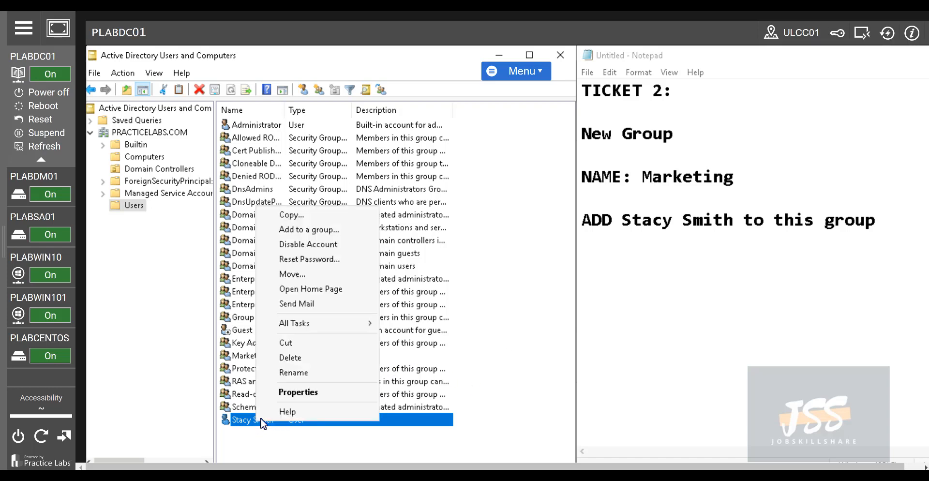
click(298, 393)
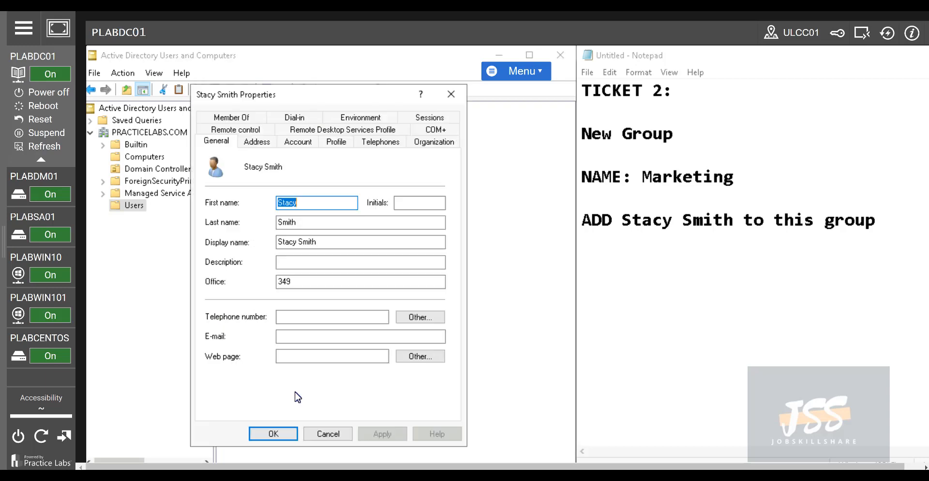
click(251, 117)
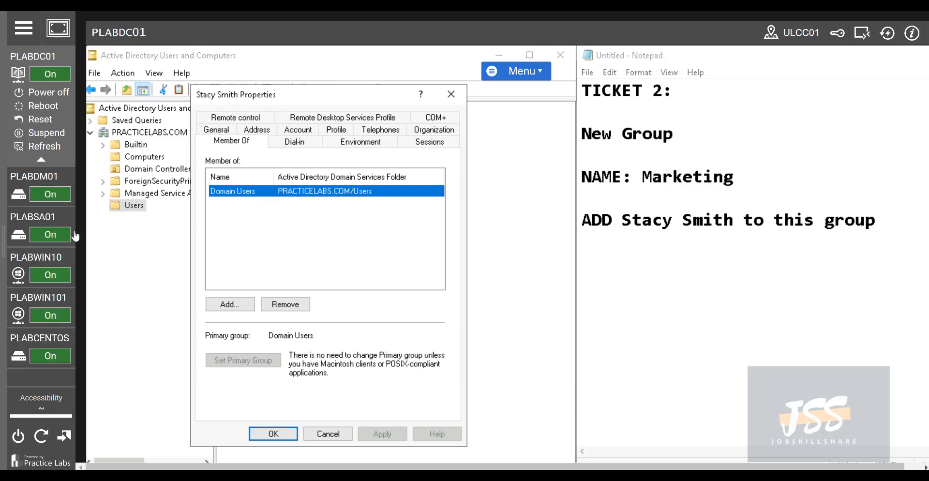
Add the Marketing group to the account's memberships, then apply and save
click(234, 304)
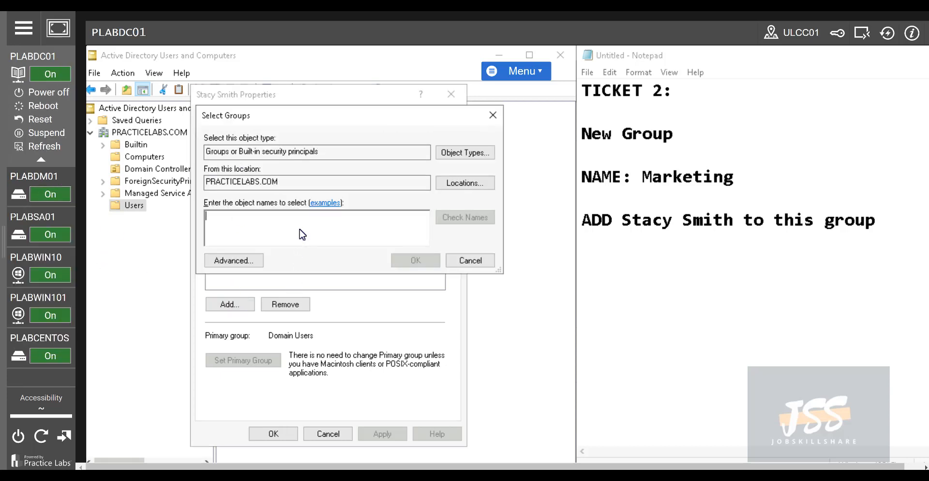
text(marke)
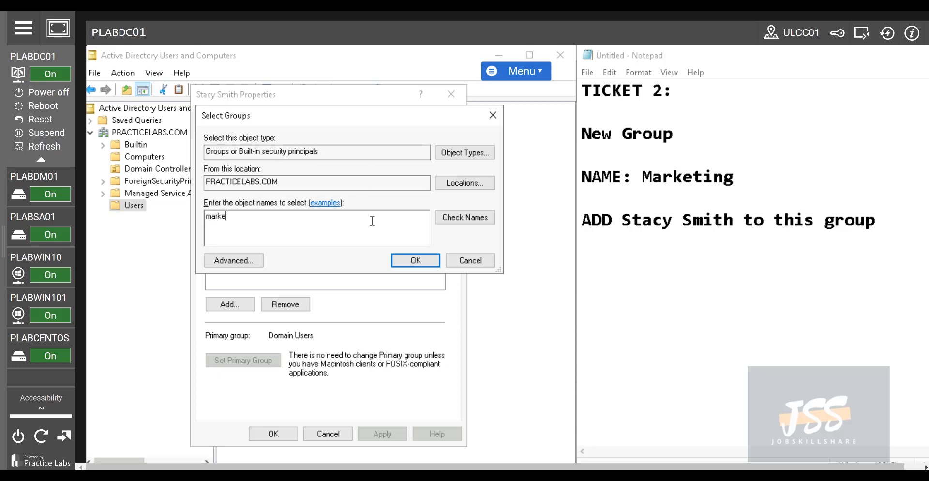
click(452, 154)
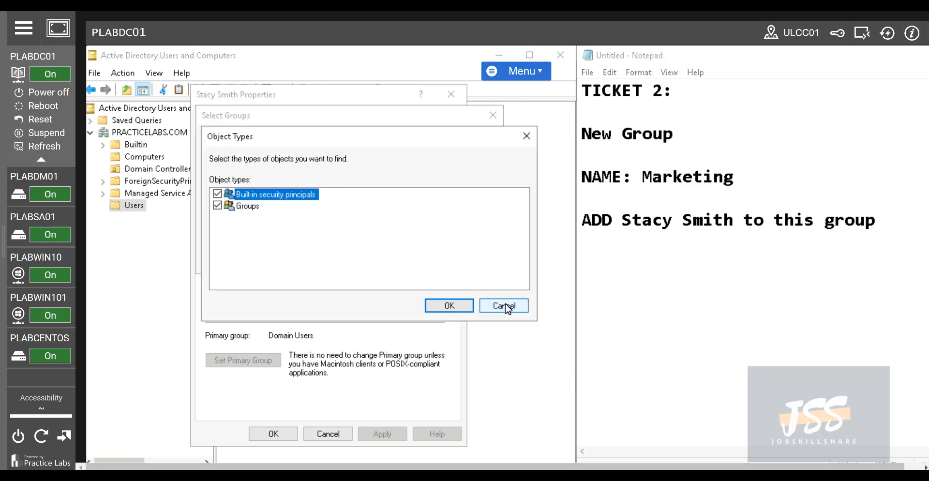
click(506, 306)
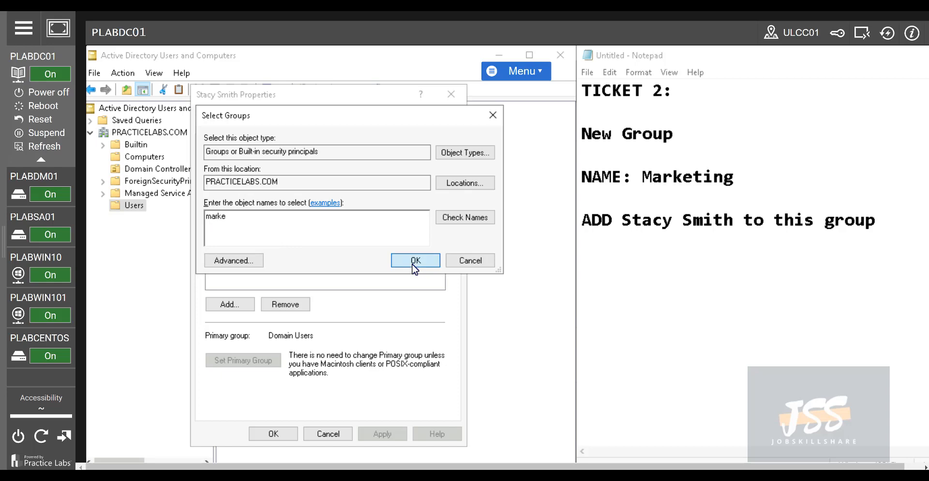
click(415, 262)
click(249, 203)
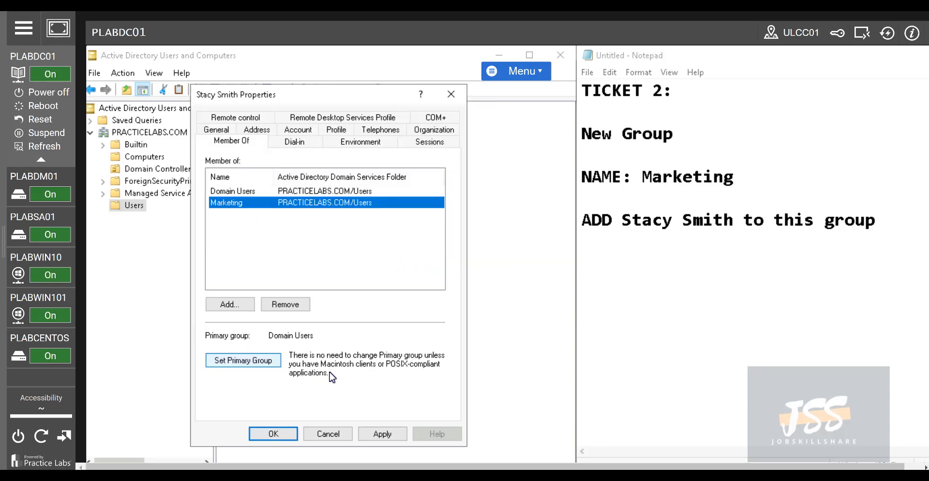
click(387, 435)
click(334, 433)
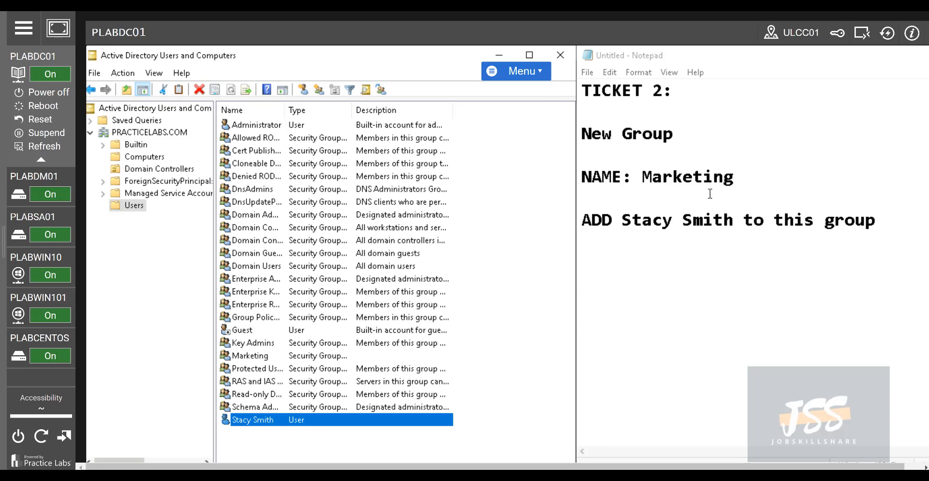
drag(733, 177, 575, 122)
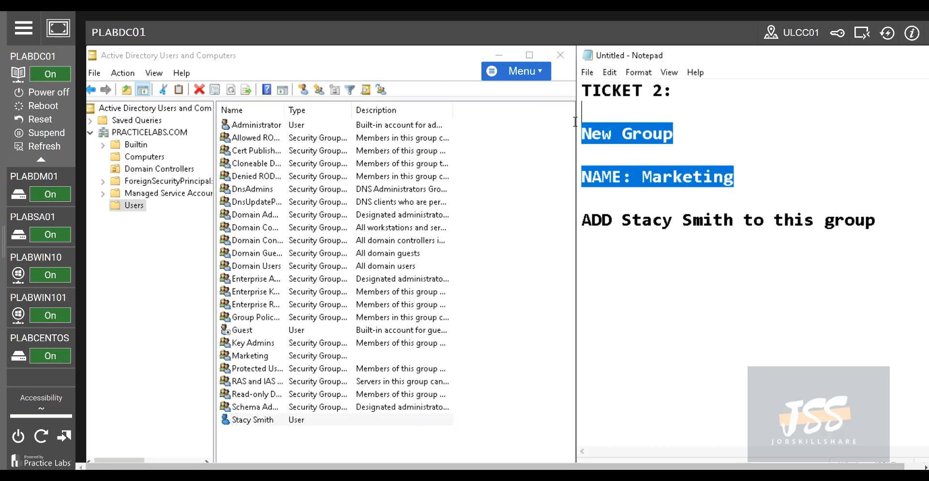
click(646, 226)
scroll(890, 203, down, 8)
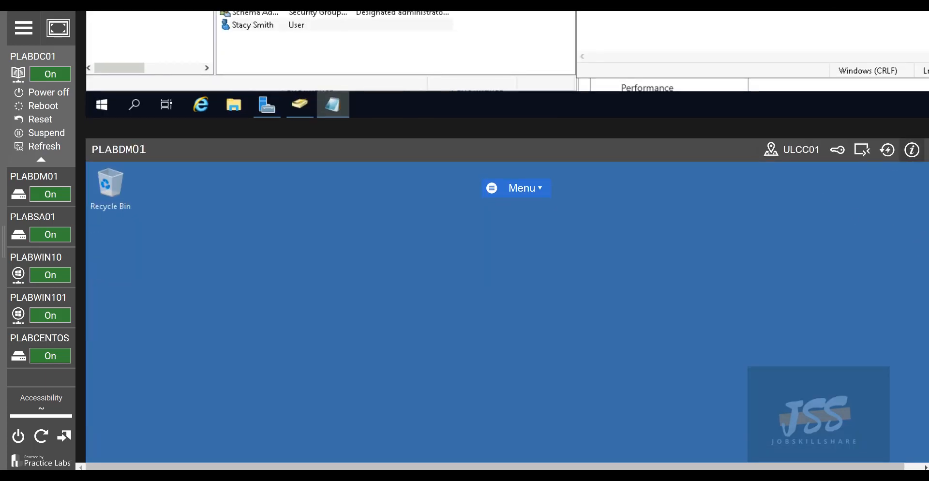
scroll(848, 174, up, 8)
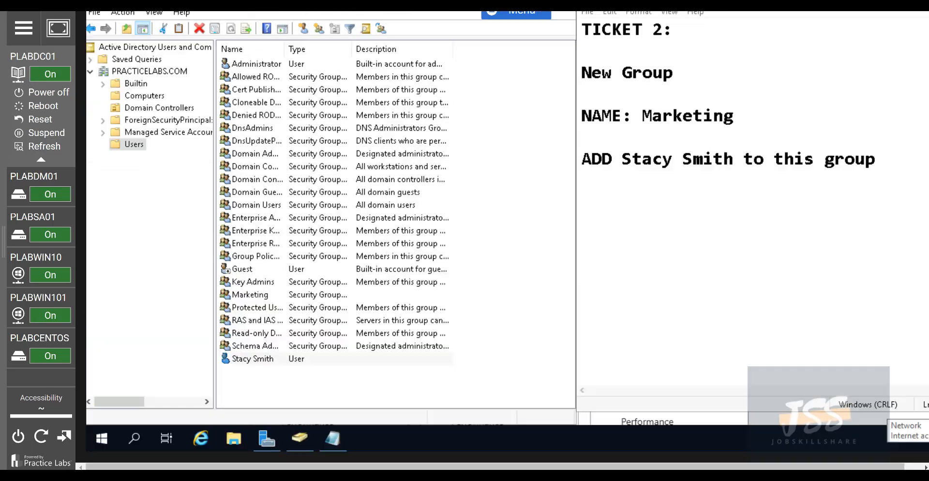
drag(887, 218, 580, 227)
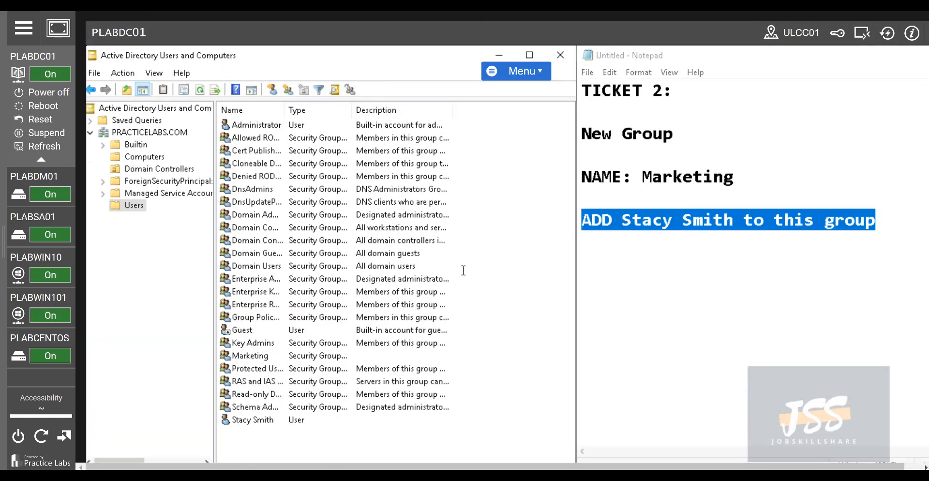
click(246, 422)
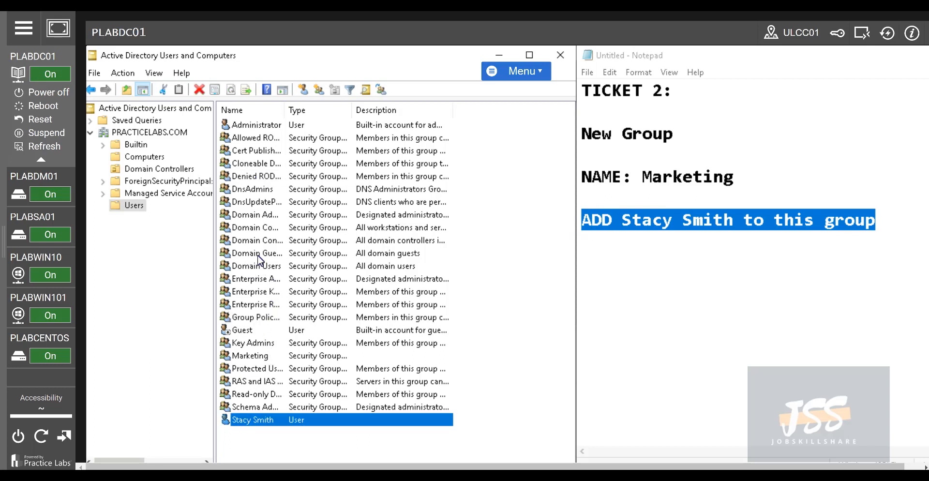
Check the Marketing group's Members list without adding anyone, then reopen Marketing's properties
click(234, 357)
double_click(236, 358)
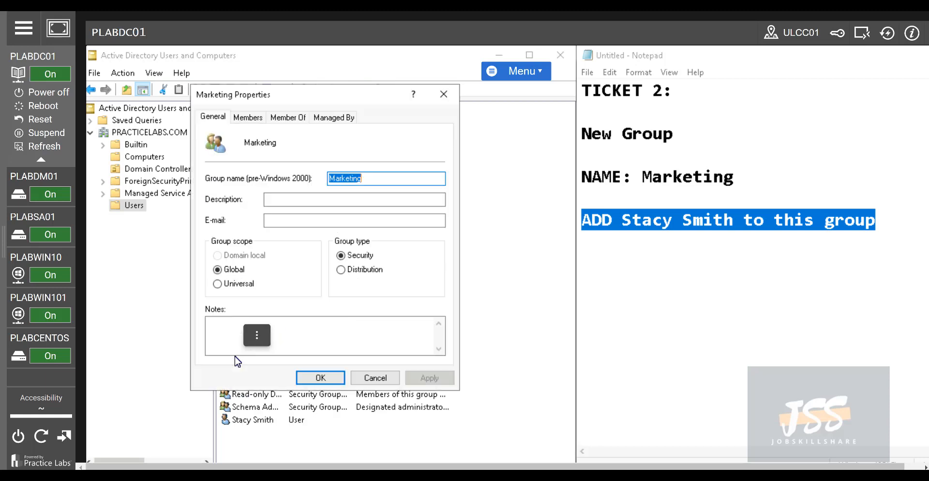
click(249, 118)
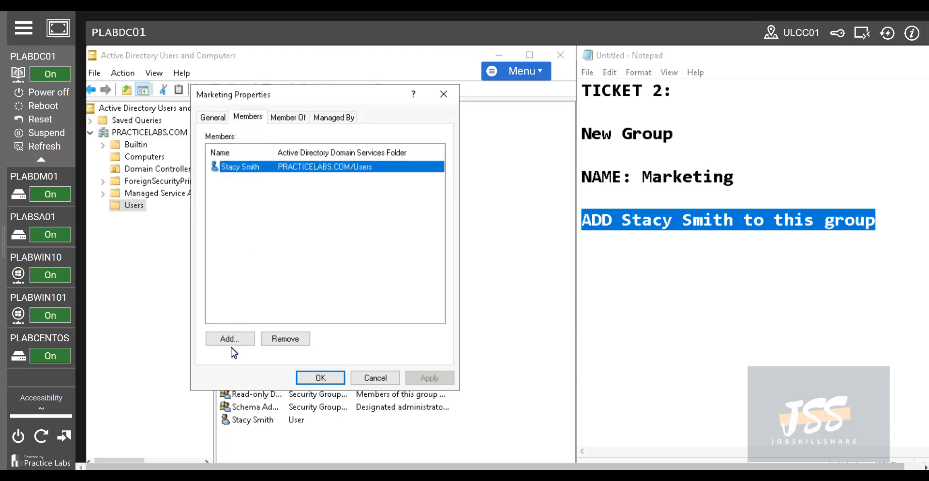
click(230, 339)
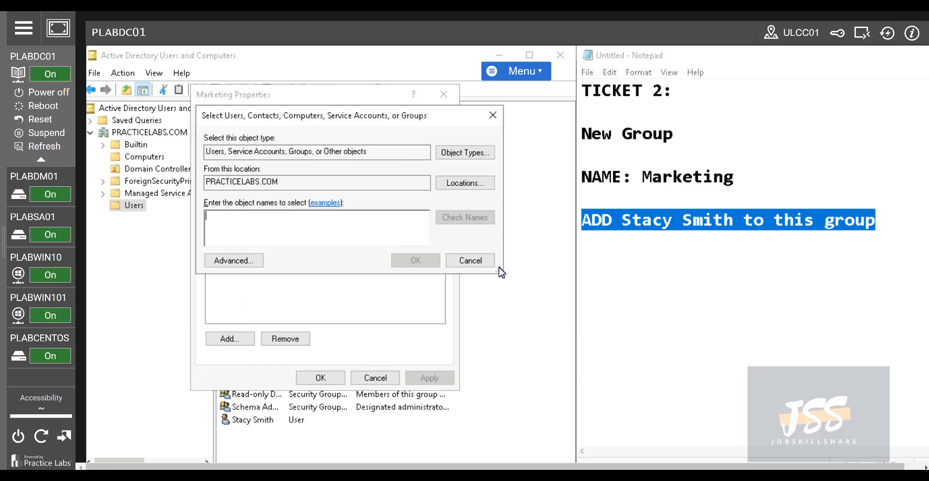
click(459, 262)
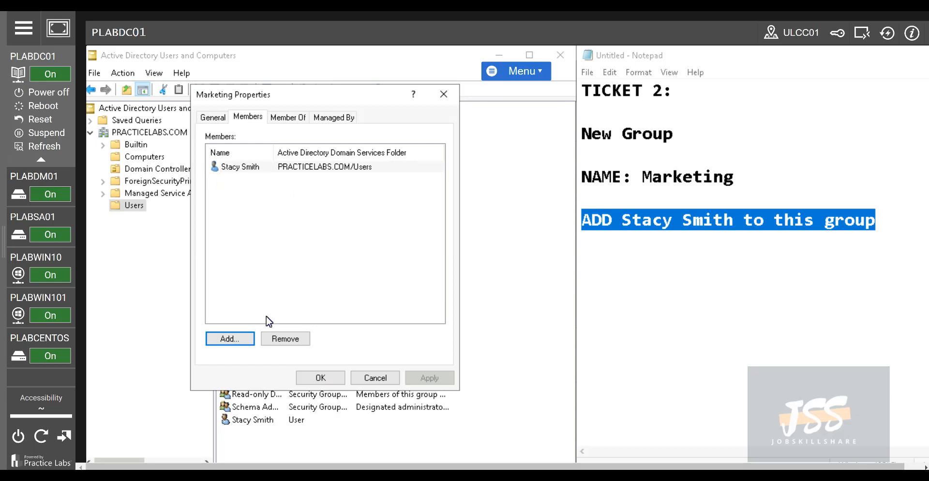
click(315, 378)
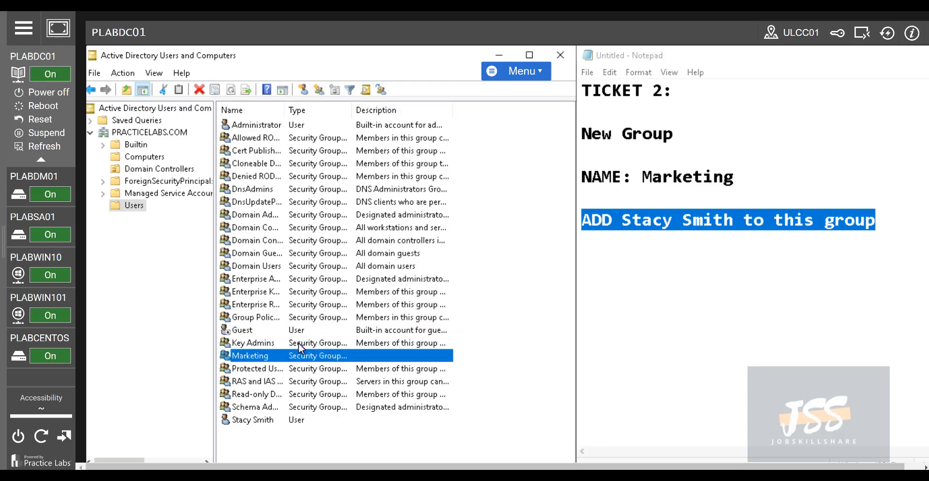
double_click(262, 362)
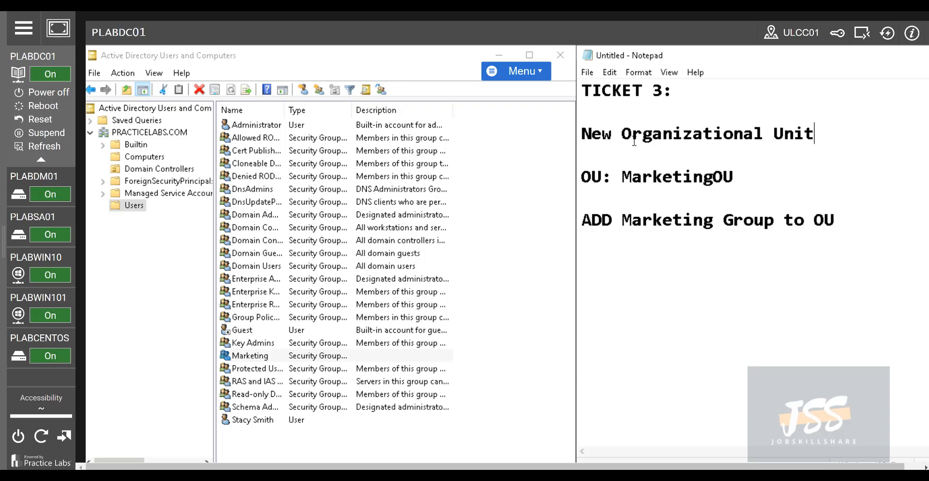
Highlight 'Organizational Unit' in the Ticket 3 notes and return to the Active Directory console
drag(623, 137, 855, 143)
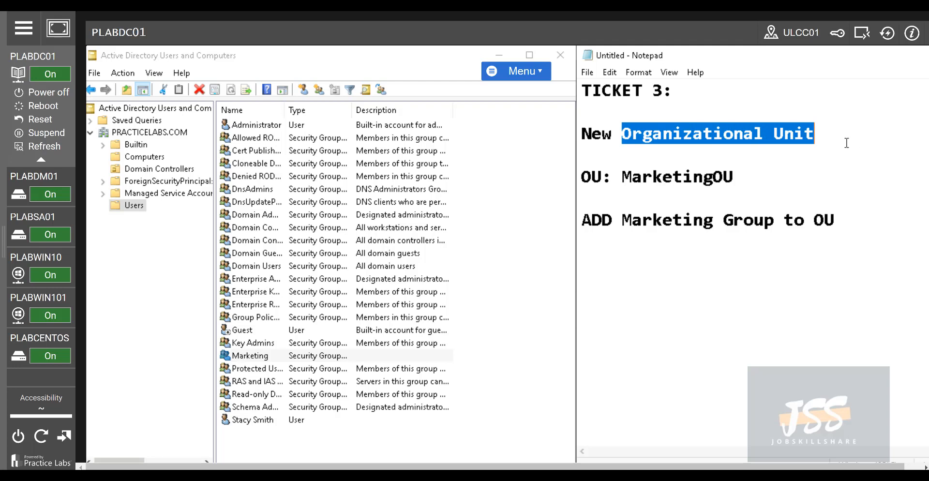
drag(820, 133, 625, 133)
click(199, 217)
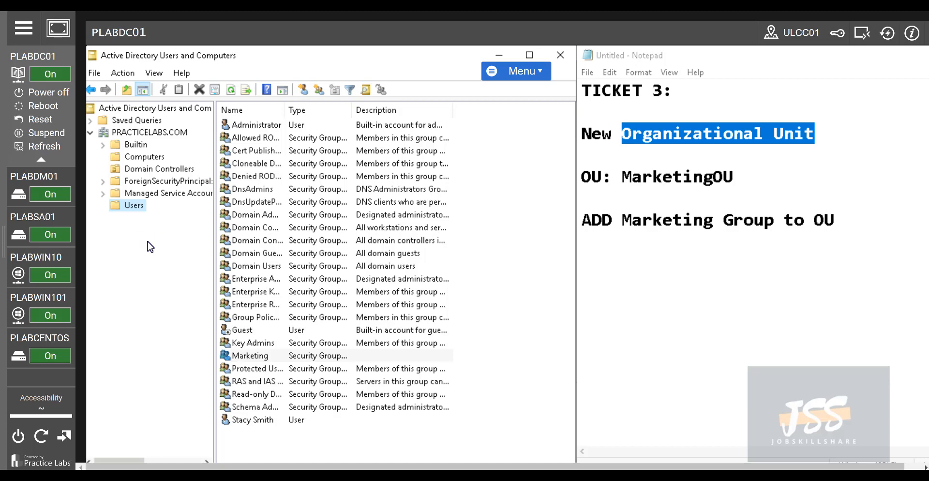
Show the Builtin container's default security groups in Active Directory Users and Computers
click(141, 145)
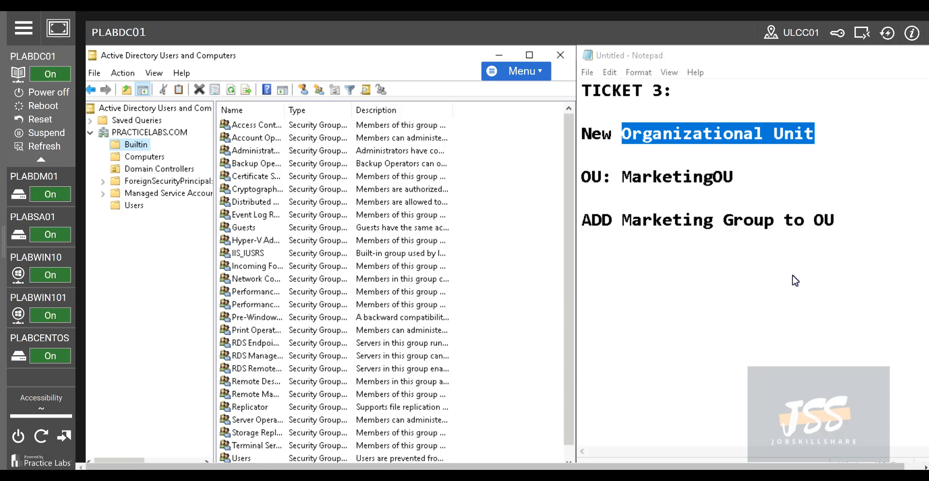
Add a new organizational unit named MarketingOU at the PRACTICELABS.COM domain root
right_click(119, 134)
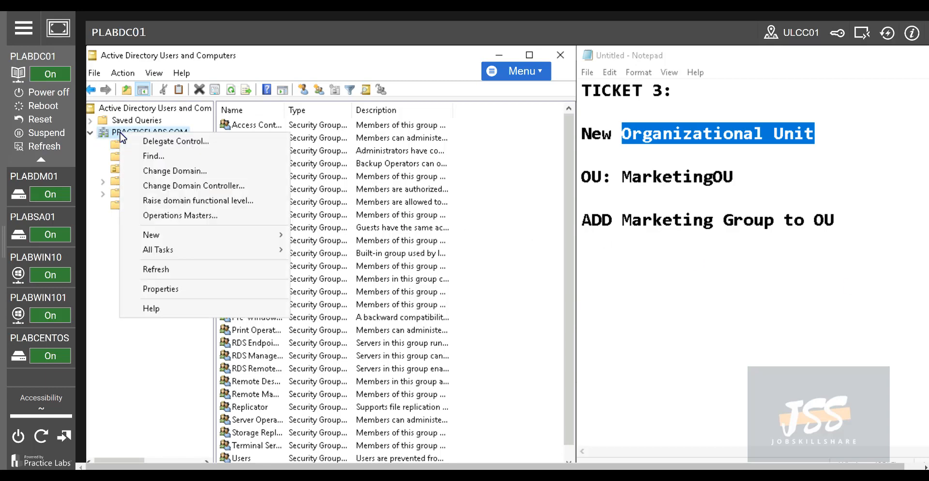
mouse_move(193, 236)
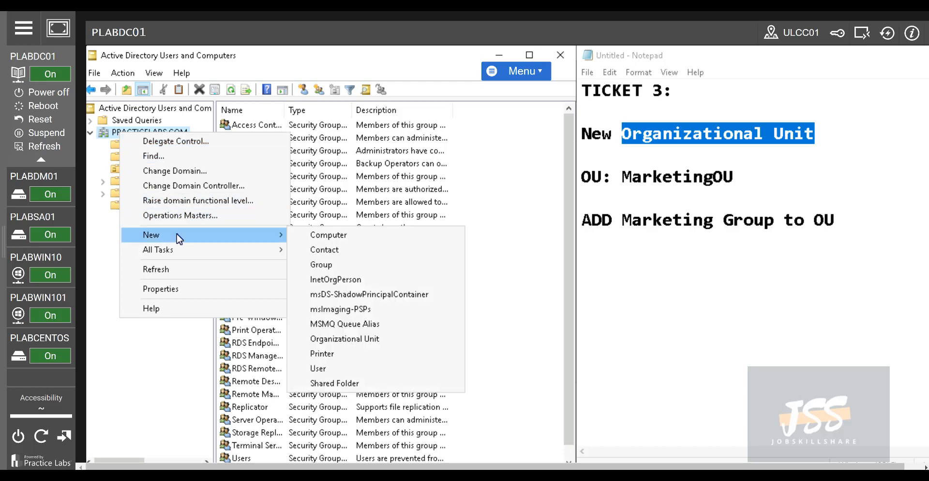
click(360, 341)
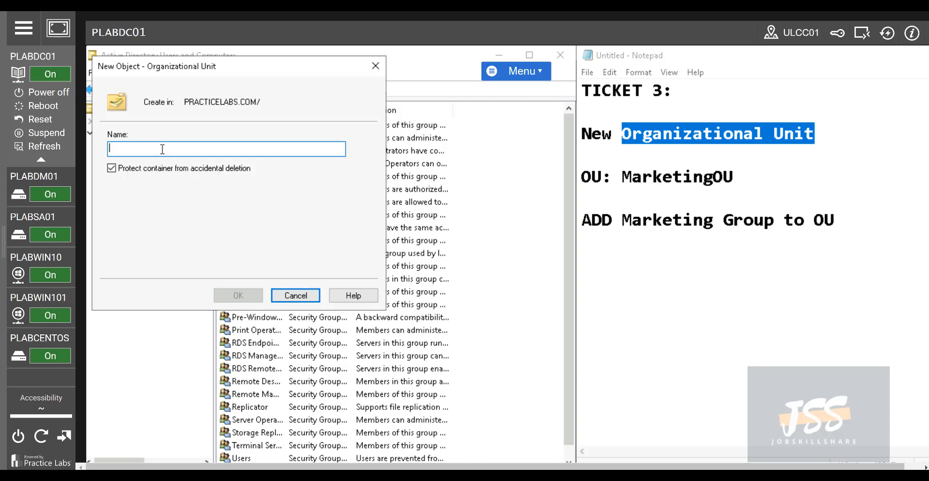
text(MarketingOU)
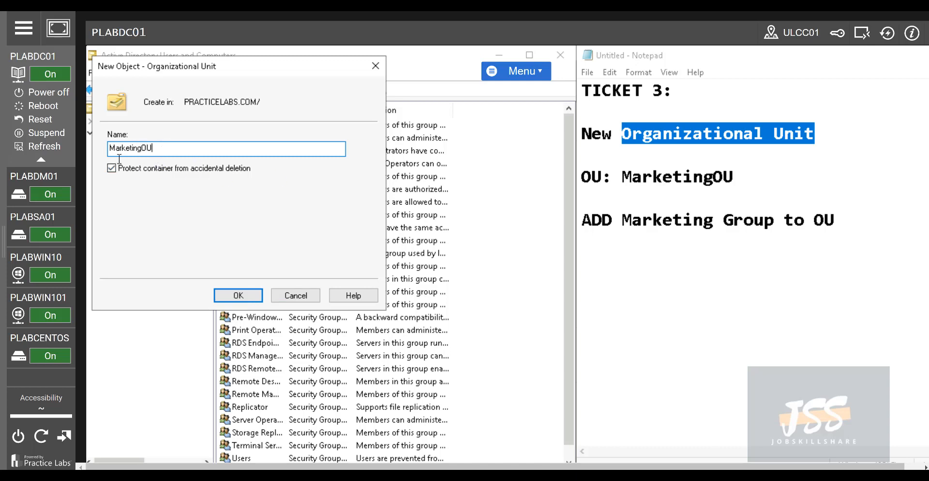
click(257, 297)
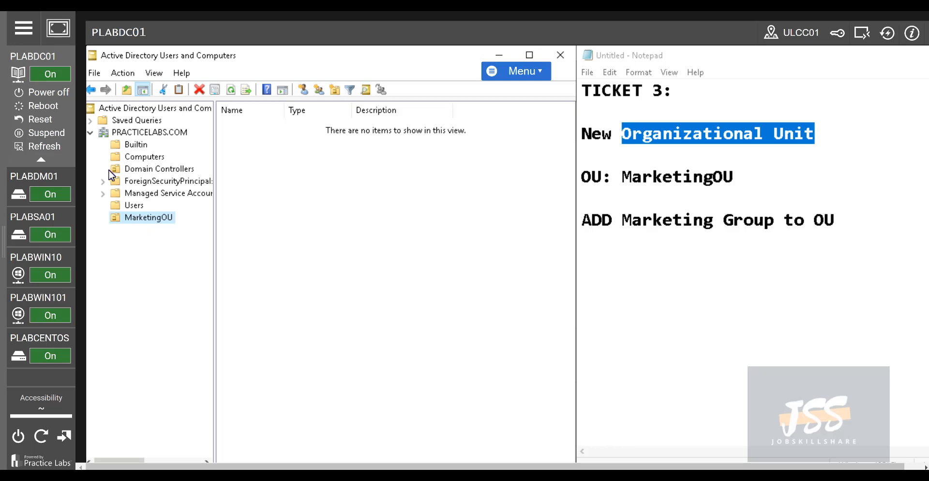
Move the new staff member's user account from Users into MarketingOU
right_click(156, 220)
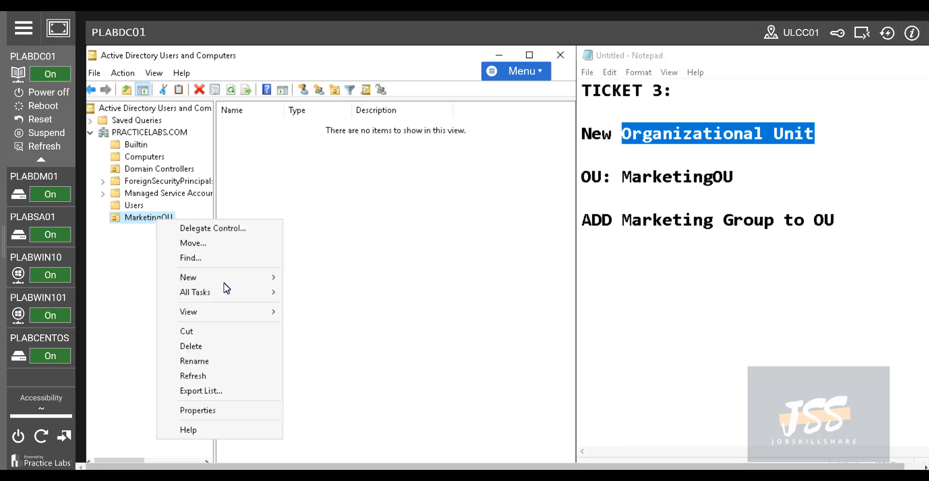
mouse_move(225, 283)
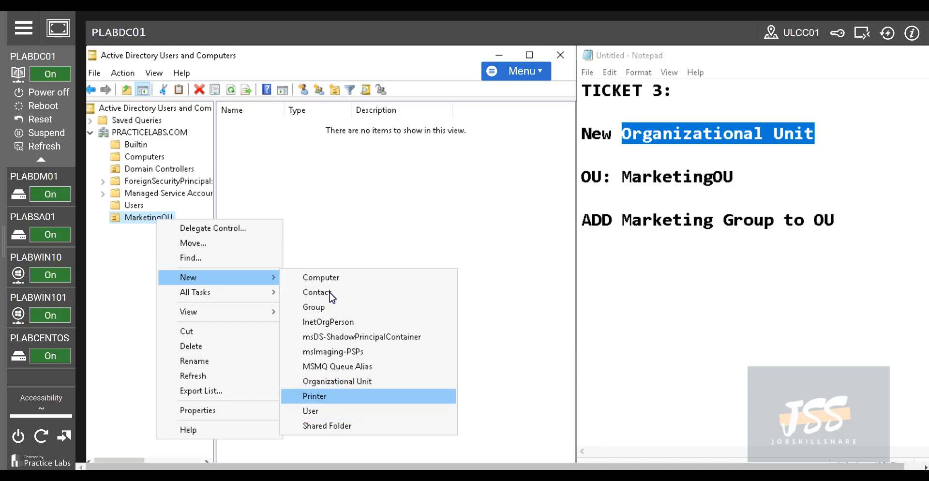
click(129, 267)
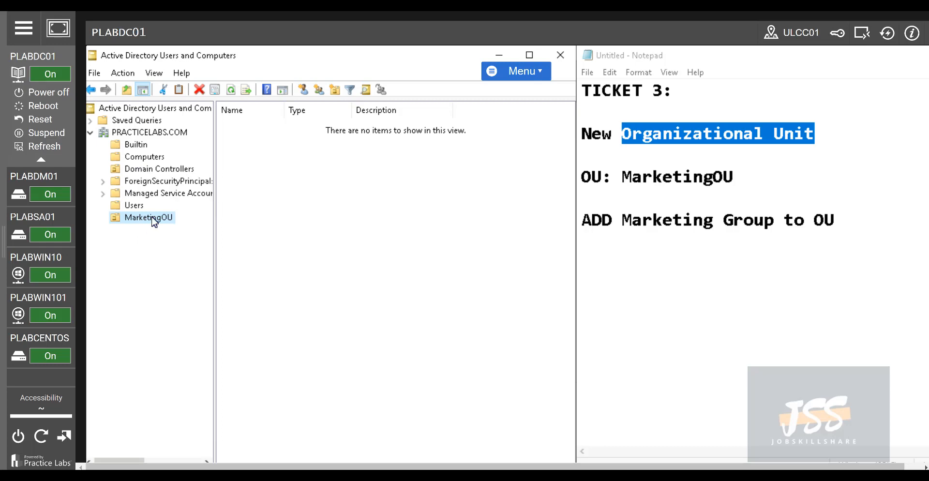
click(134, 205)
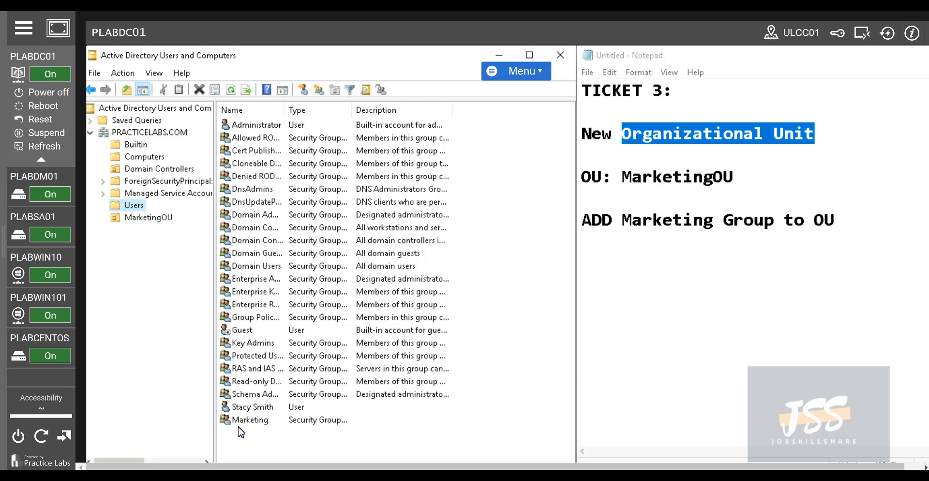
click(249, 412)
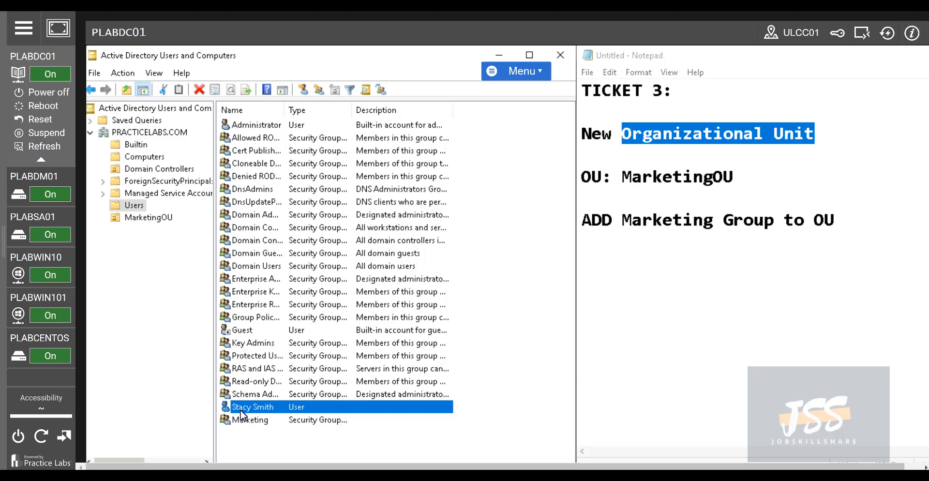
right_click(246, 411)
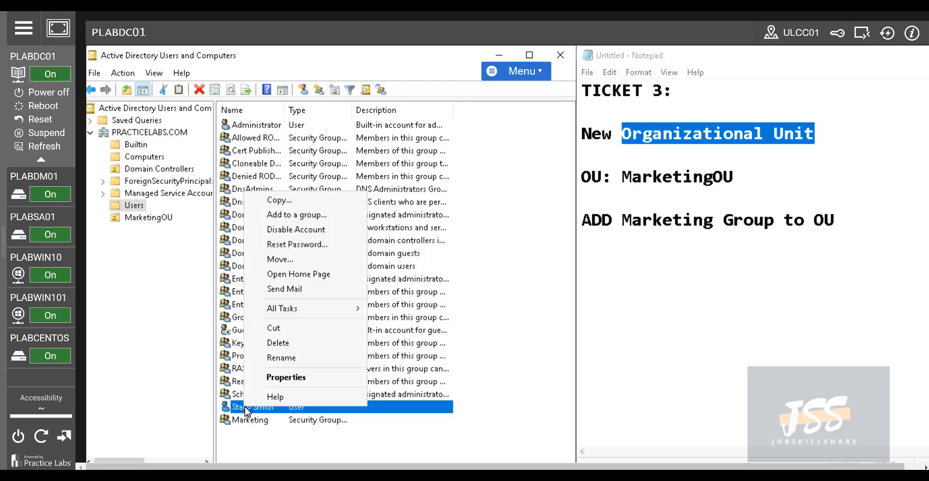
click(286, 261)
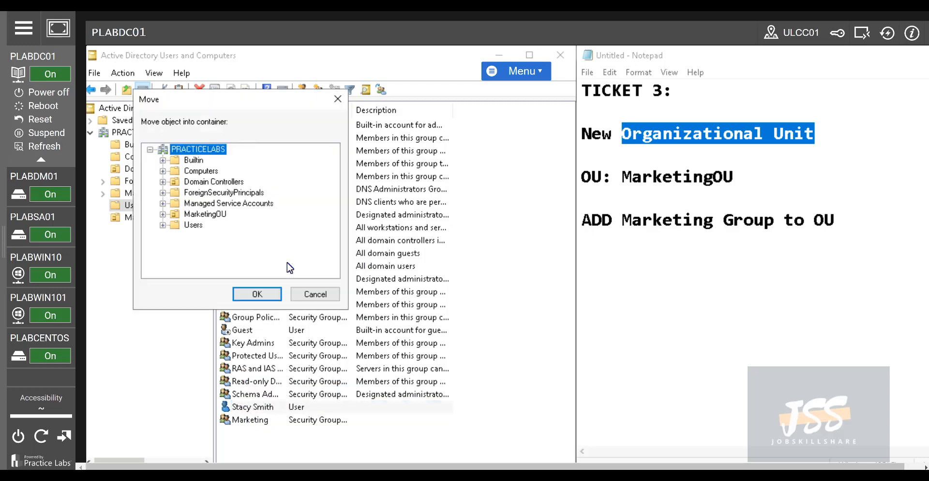
click(204, 213)
click(236, 293)
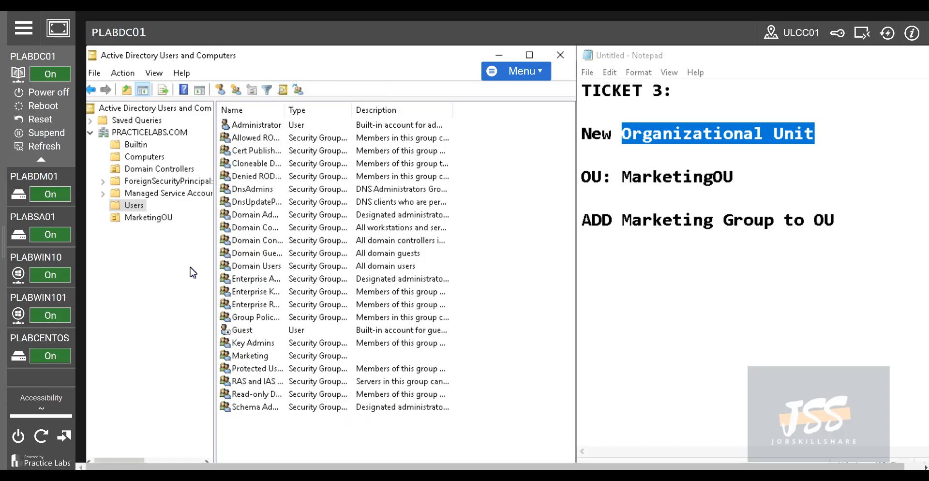
click(157, 218)
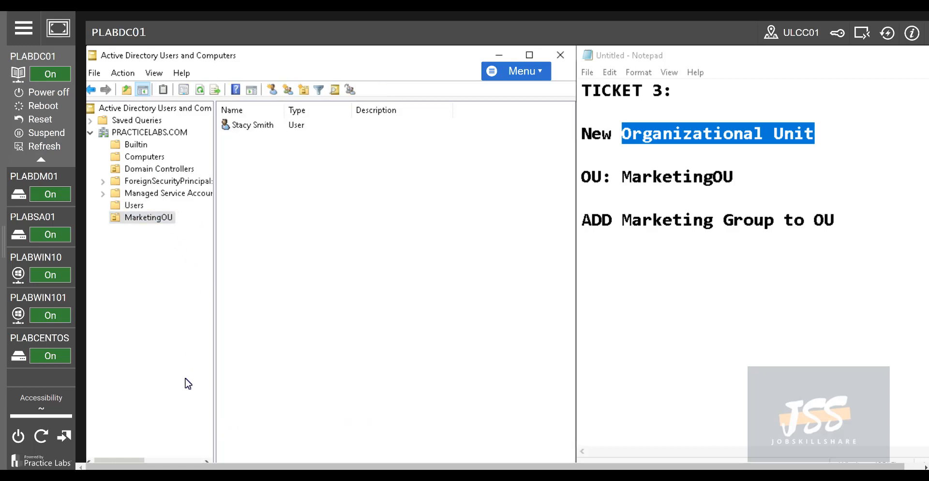
Move the Marketing group from Users into MarketingOU and confirm both objects are there
click(134, 205)
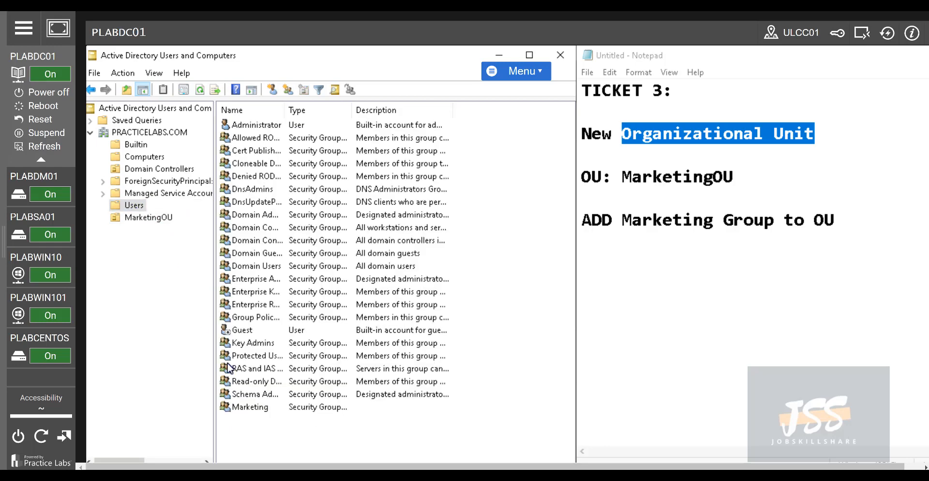
right_click(237, 410)
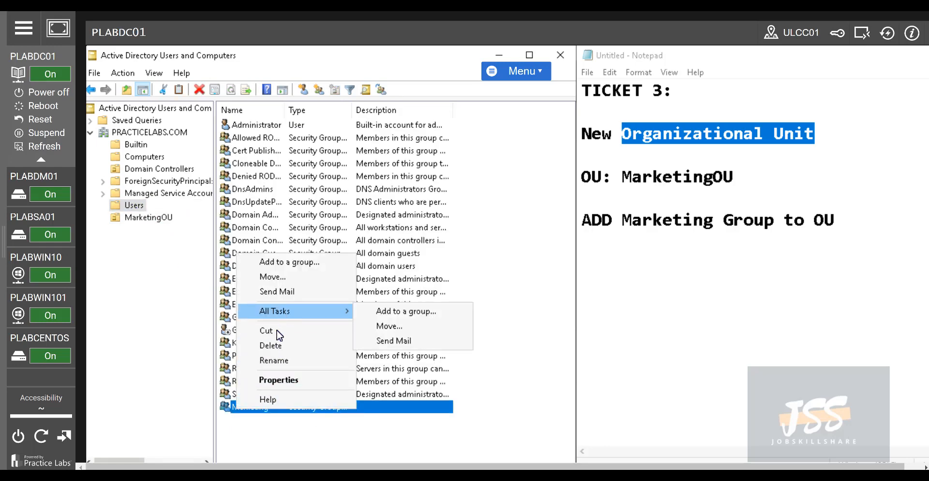
click(264, 278)
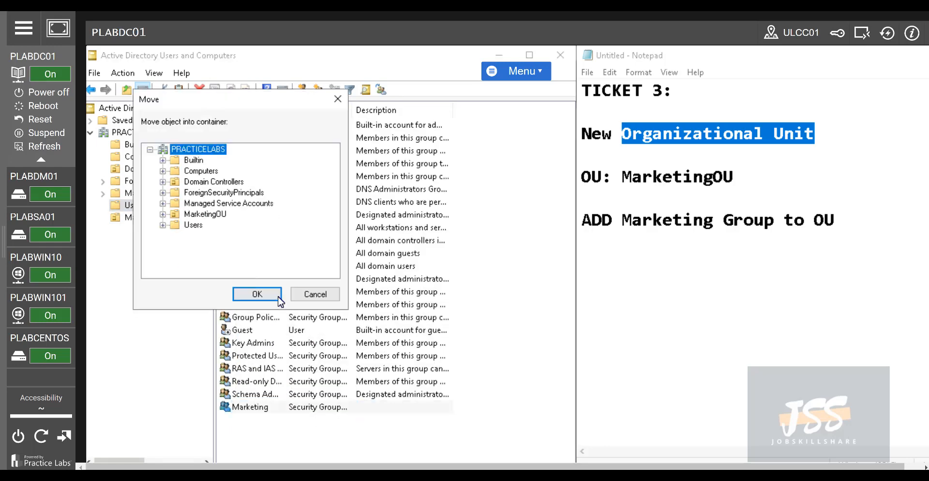
click(209, 215)
click(258, 294)
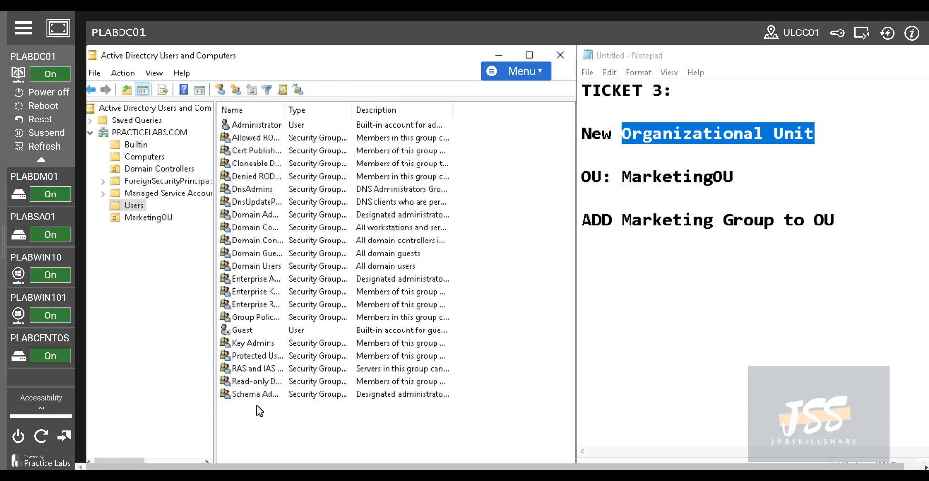
click(172, 218)
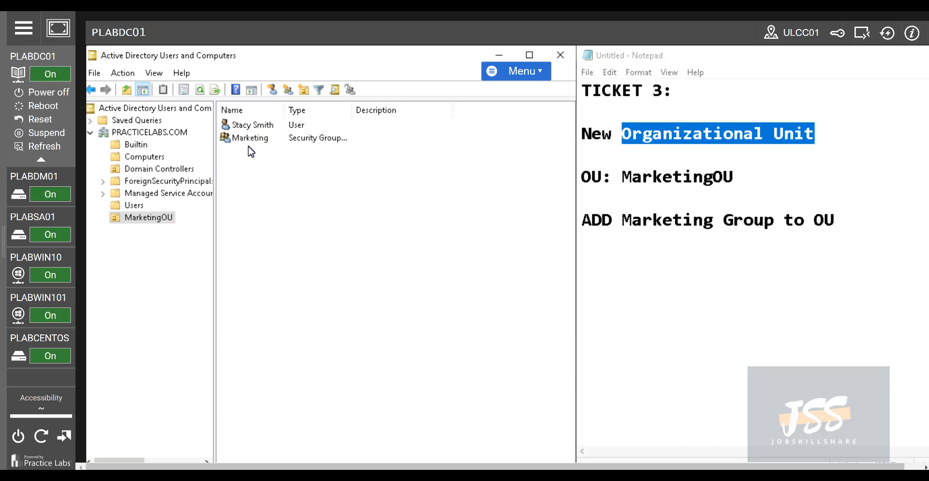
click(249, 127)
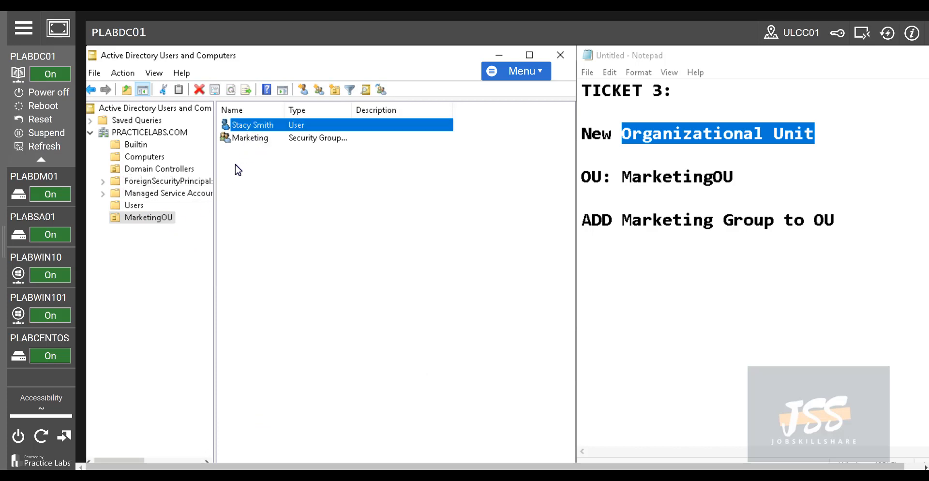
click(145, 252)
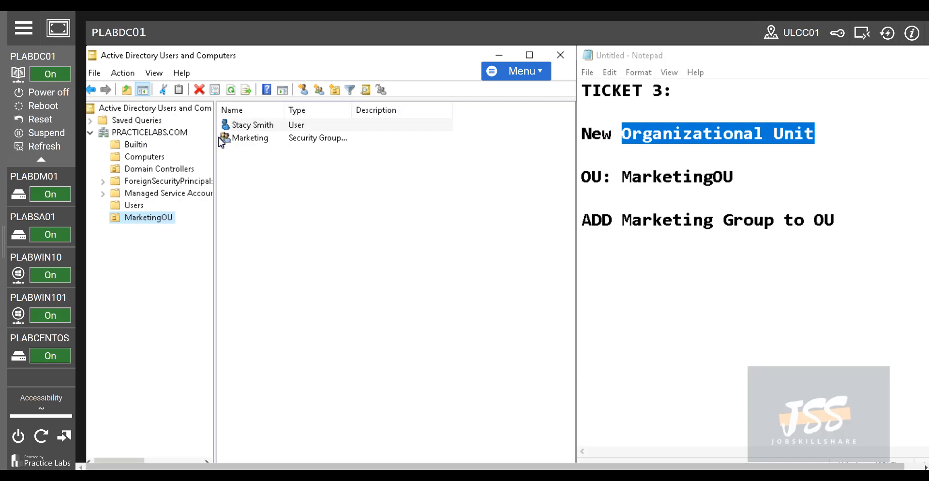
Create a Staff organizational unit under PRACTICELABS.COM
right_click(151, 131)
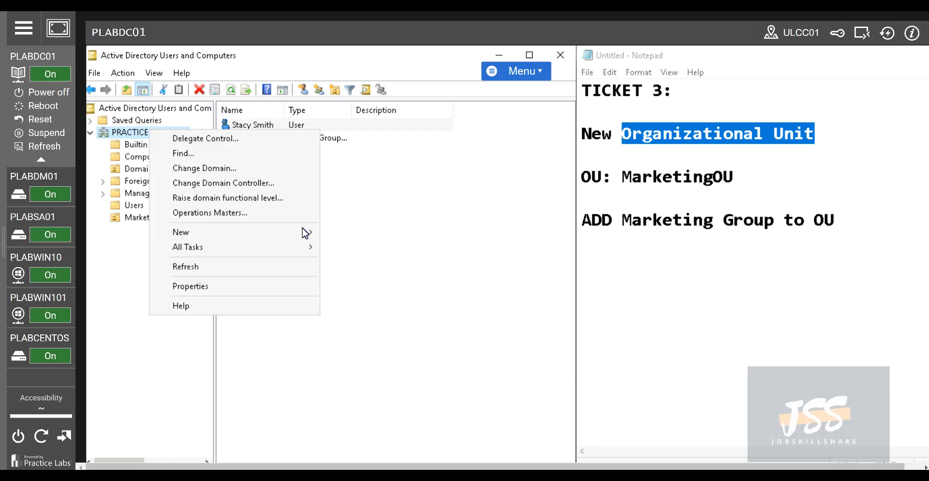
mouse_move(255, 234)
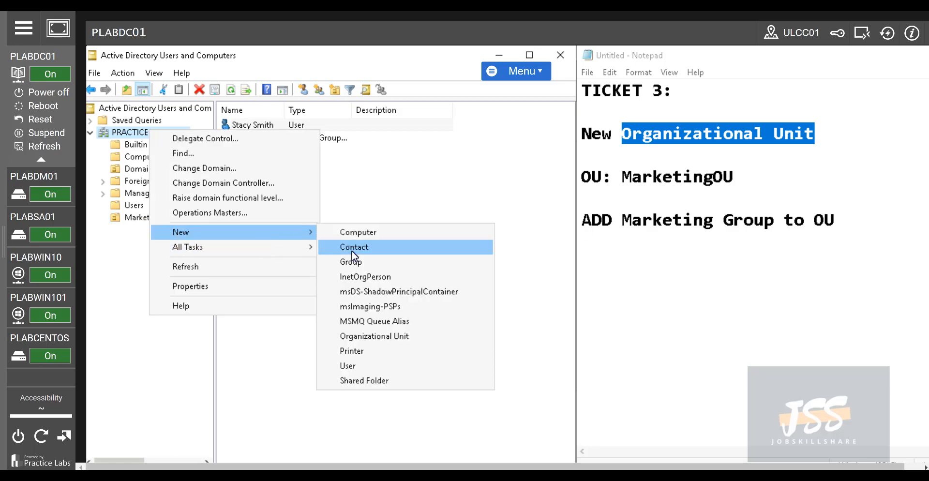
click(380, 337)
text(Staff)
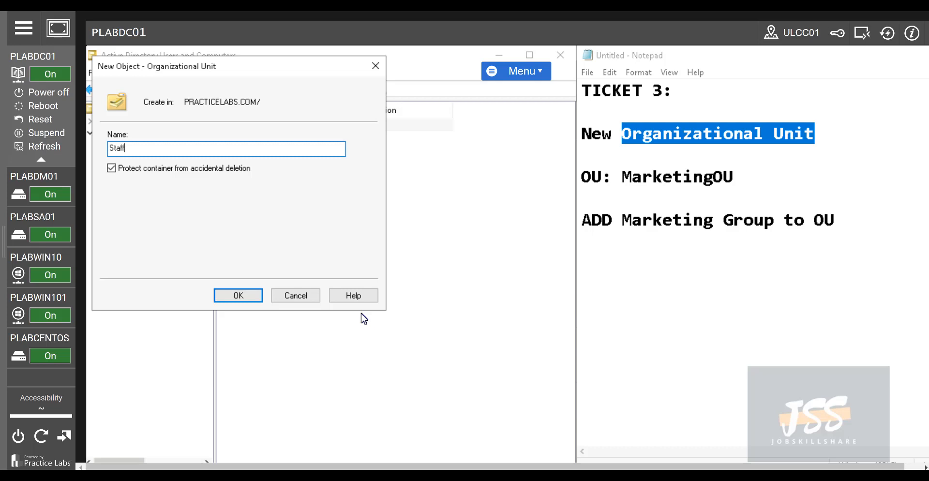
click(256, 296)
Drag the user account from MarketingOU into Staff, leaving only the Marketing group behind
click(165, 221)
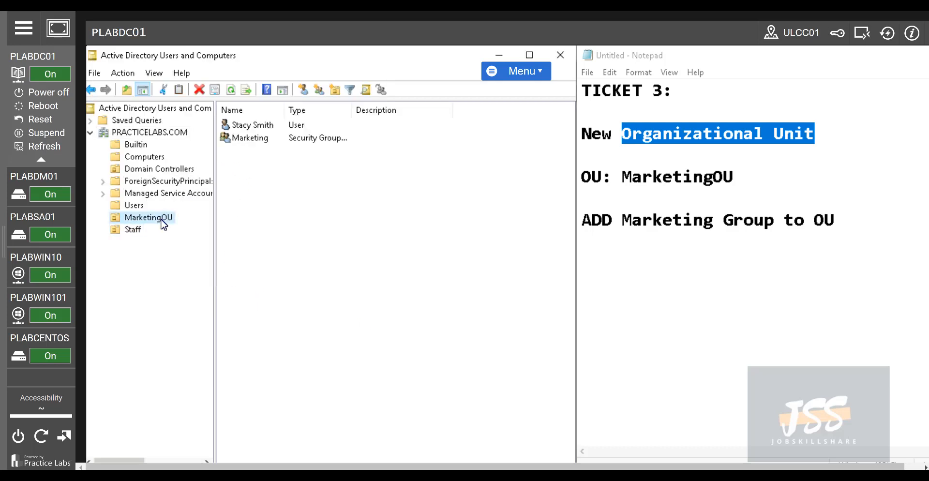
drag(236, 126, 138, 229)
click(273, 312)
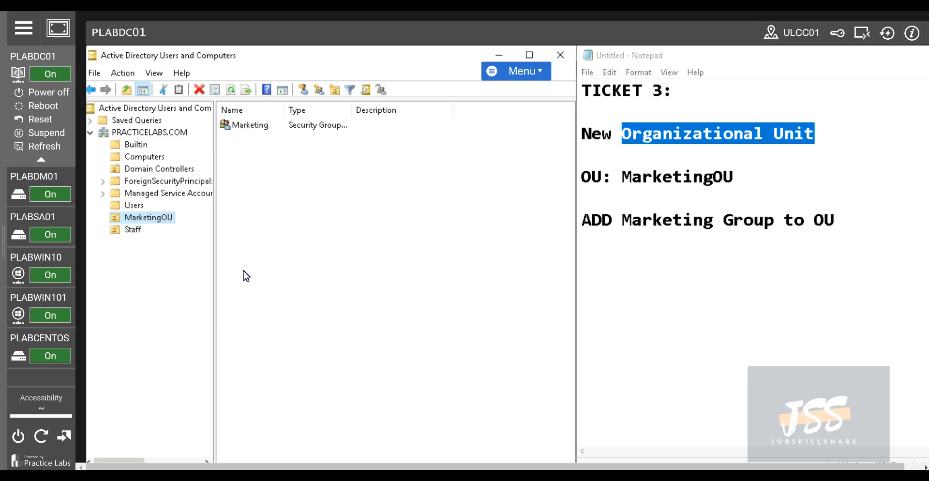
click(135, 230)
click(147, 218)
click(233, 126)
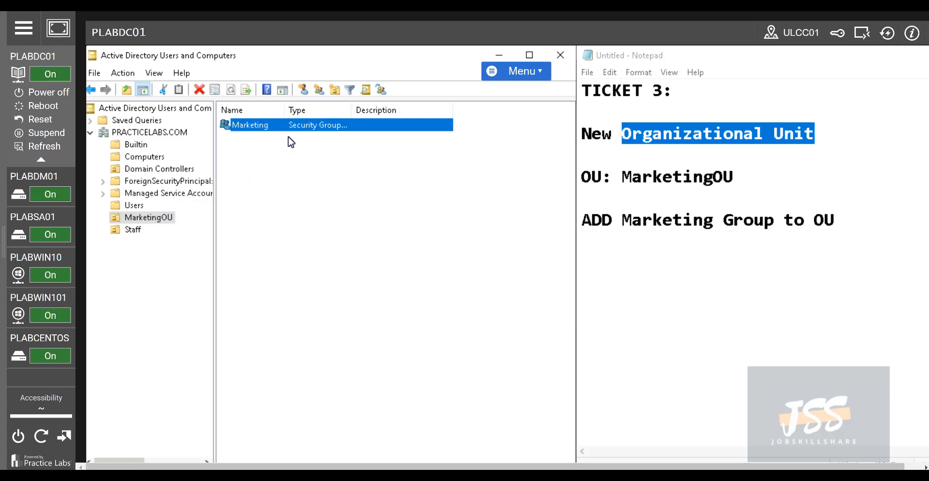
click(126, 231)
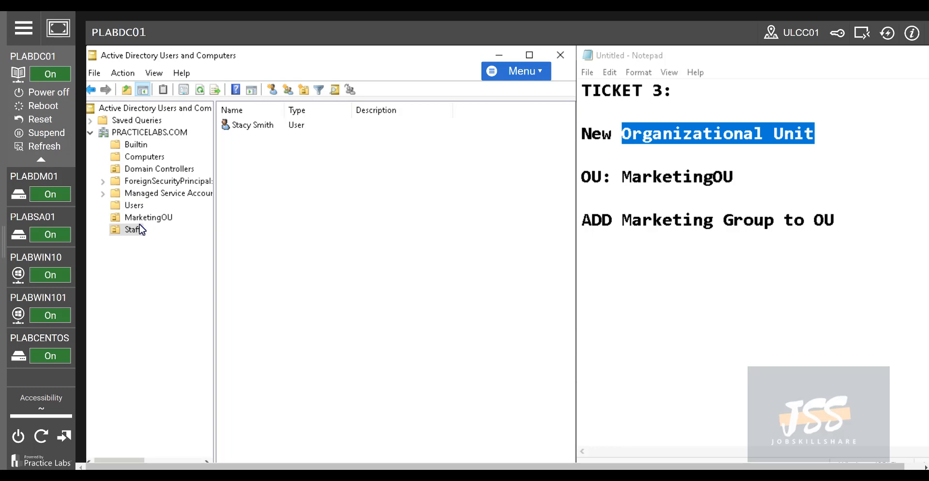
Highlight the Ticket 5 work-machine request and list the Computers container's PLABDM01 and PLABWIN10
click(835, 220)
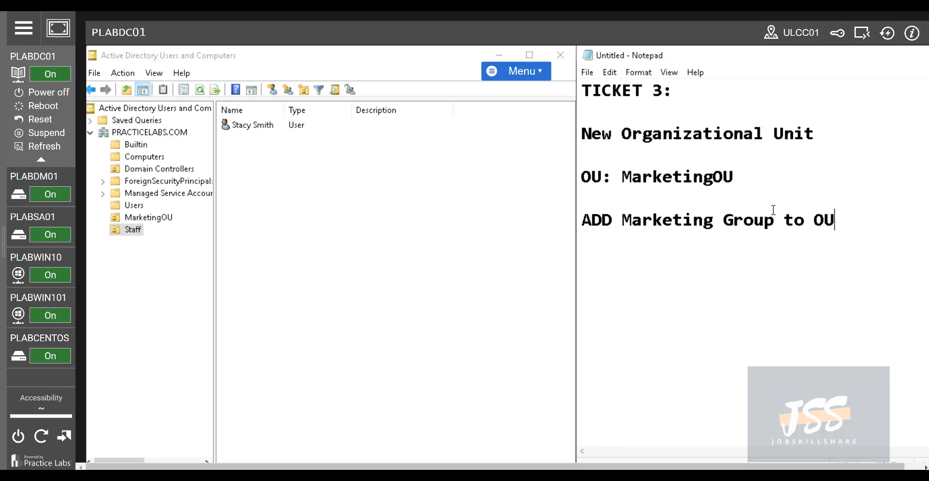
drag(835, 220, 583, 155)
drag(628, 114, 568, 131)
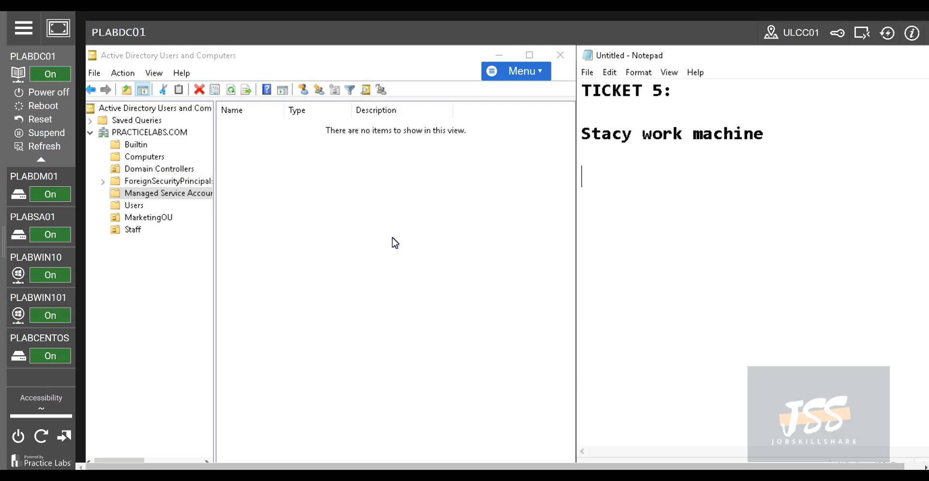
drag(778, 141, 253, 158)
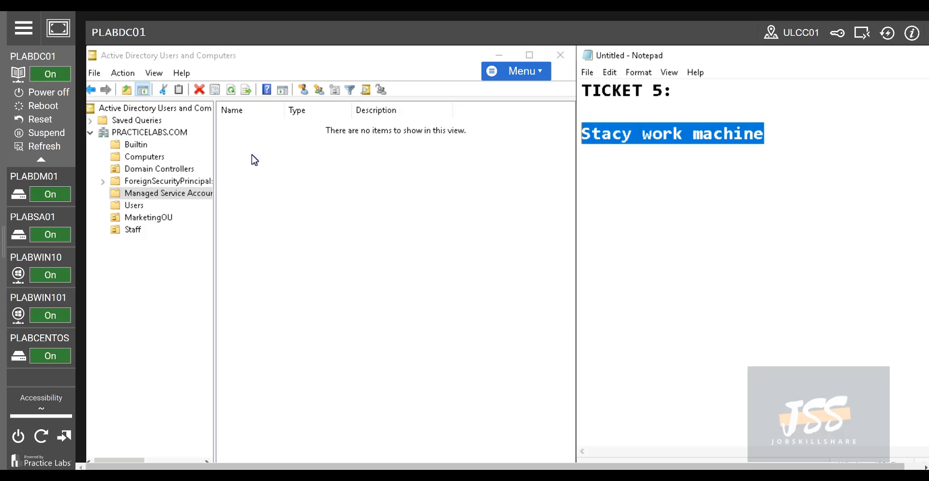
click(150, 159)
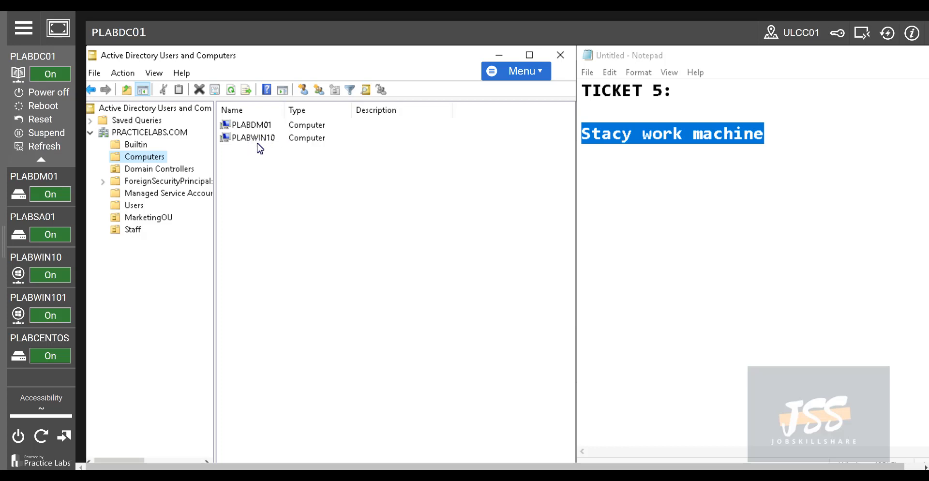
mouse_move(39, 268)
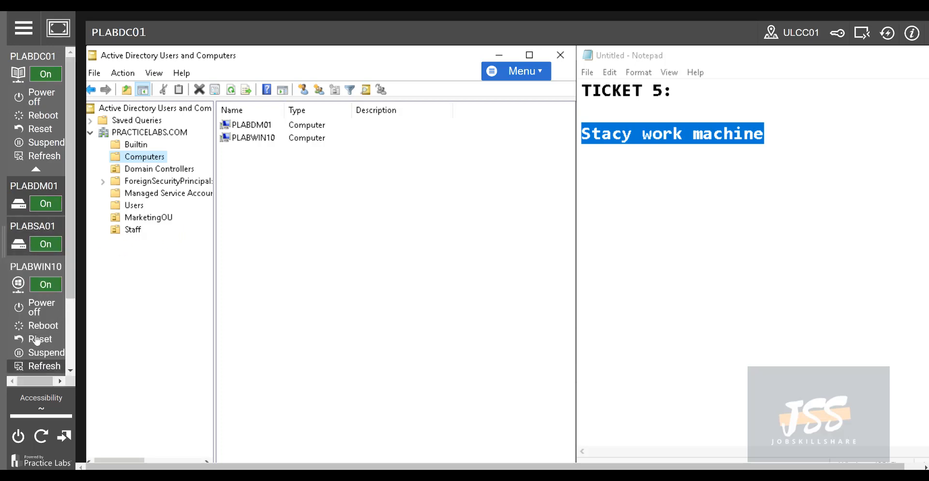
Switch to PLABWIN101 and bring up its System Properties via the system information page
click(28, 270)
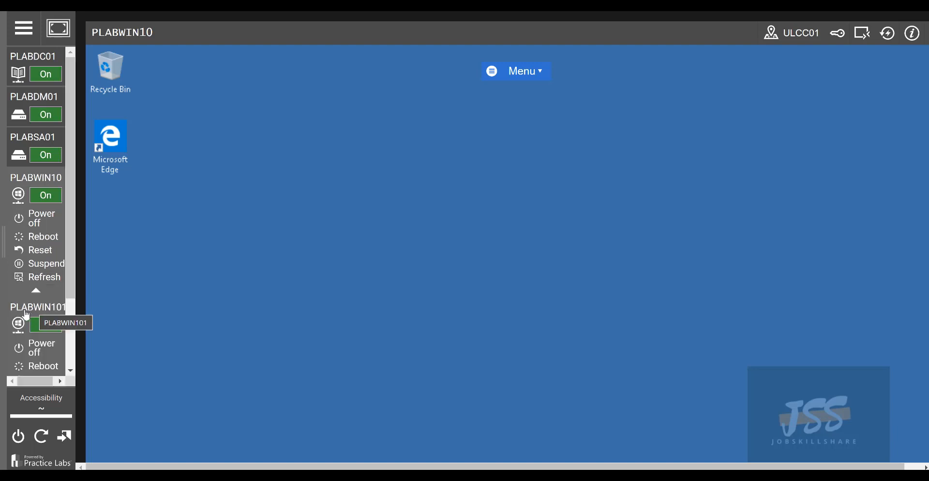
click(25, 315)
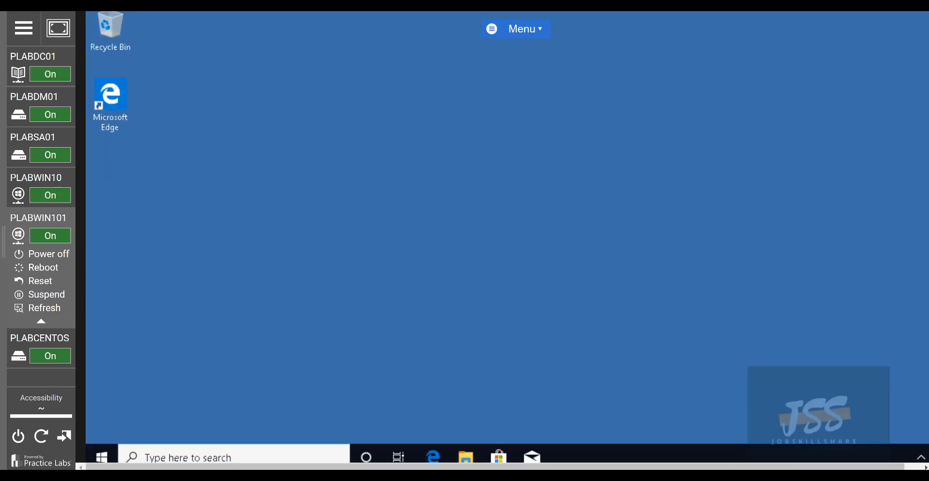
right_click(108, 451)
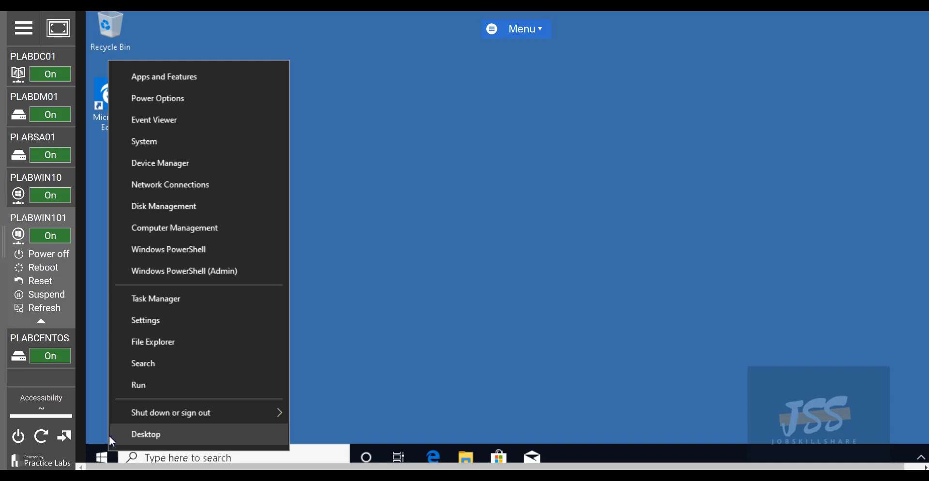
click(183, 149)
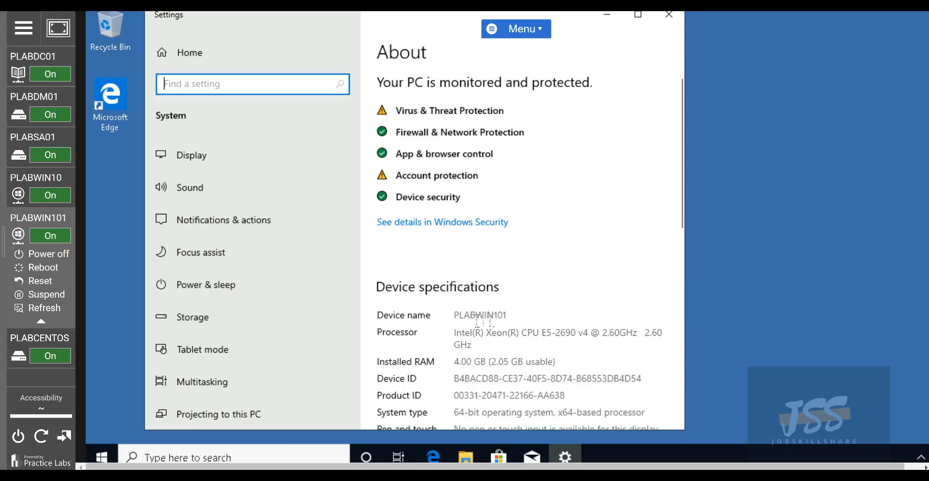
scroll(472, 344, down, 10)
click(409, 216)
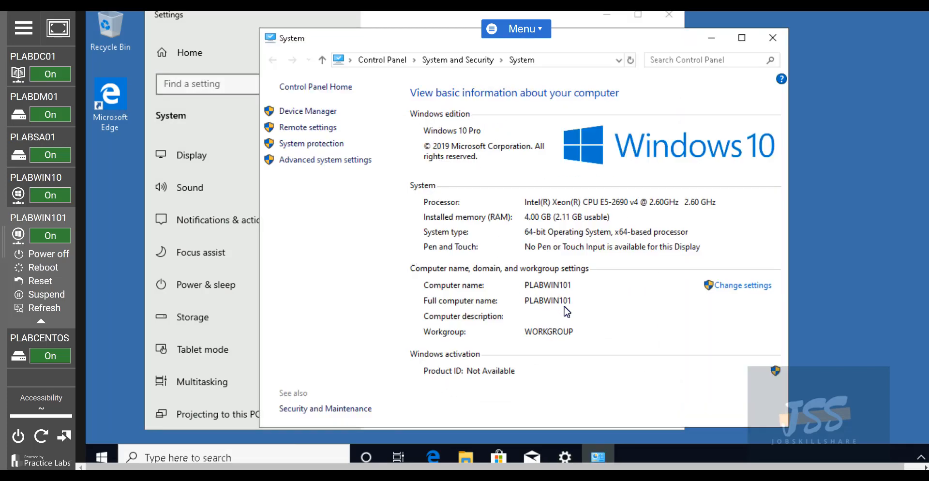
click(754, 288)
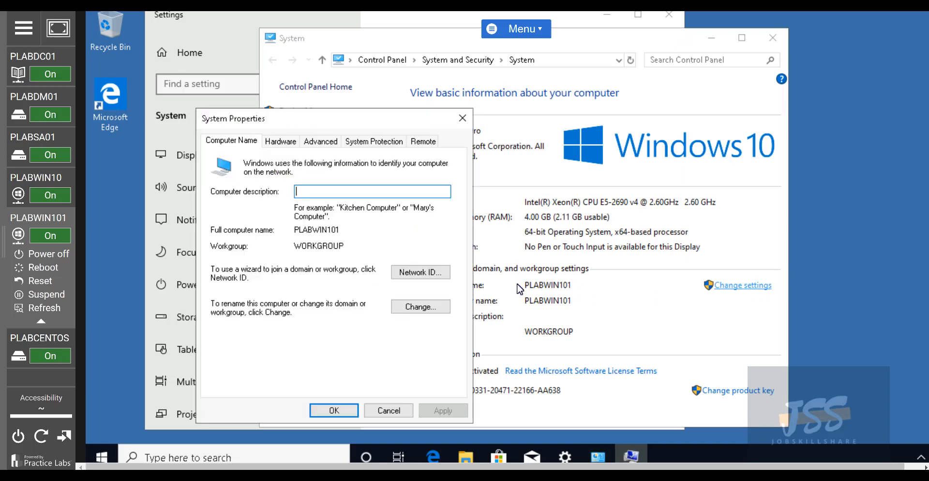
Set the computer to join domain practicelabs.com, then switch back to PLABWIN10
click(433, 313)
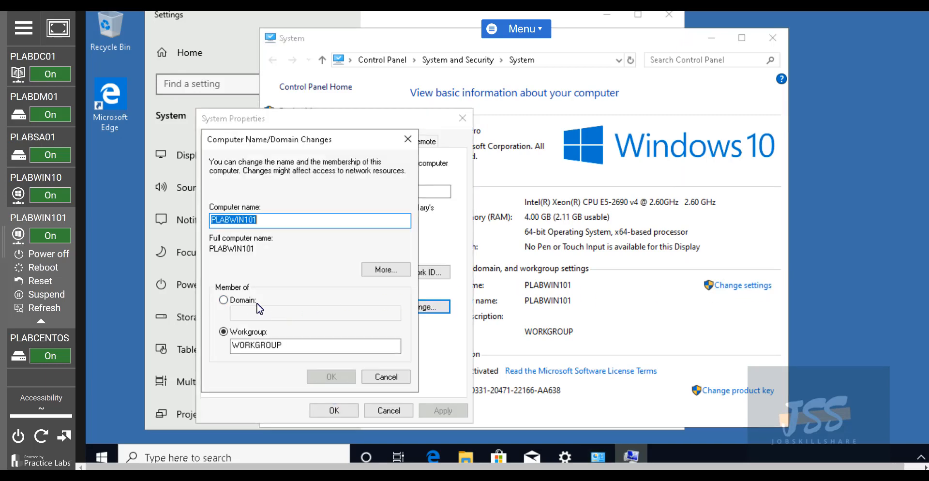
click(244, 300)
click(266, 313)
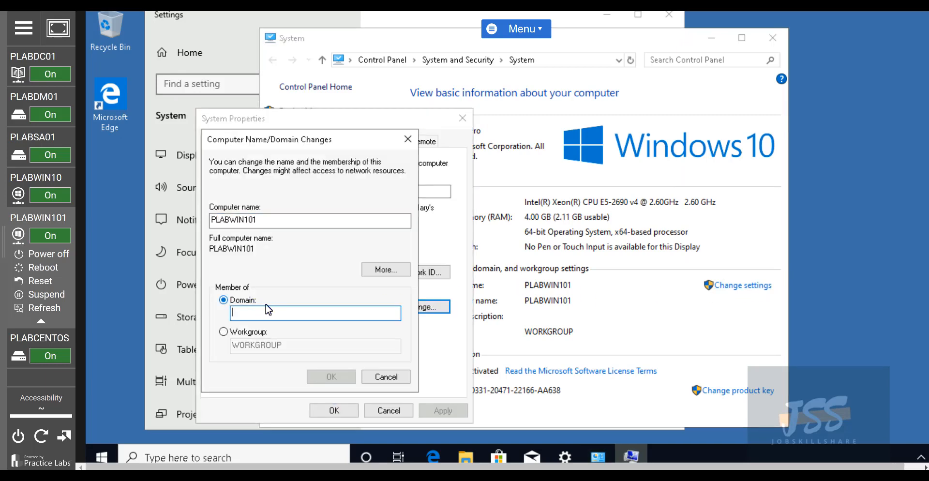
text(placticela)
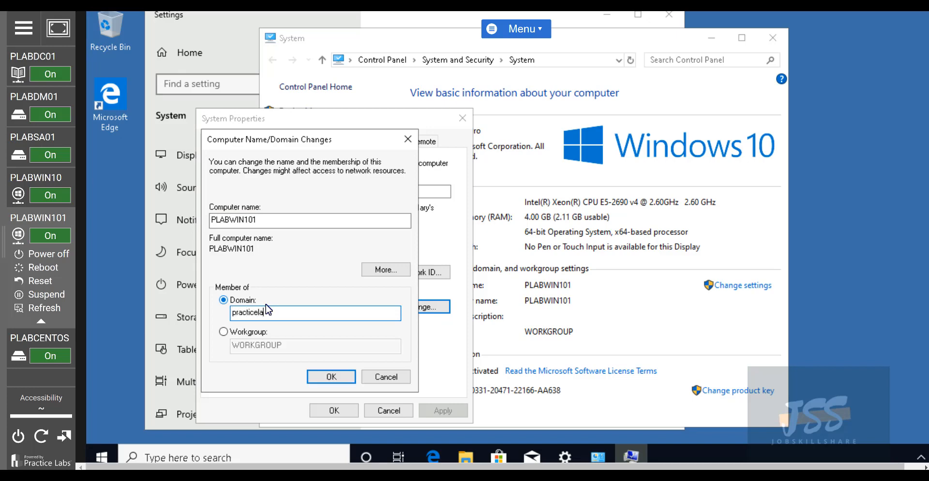
text(bs.com)
key(Return)
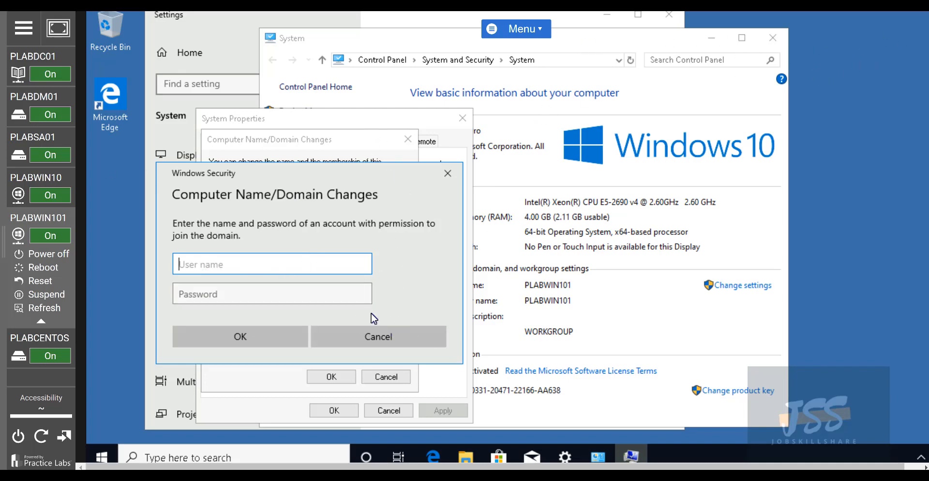
click(27, 191)
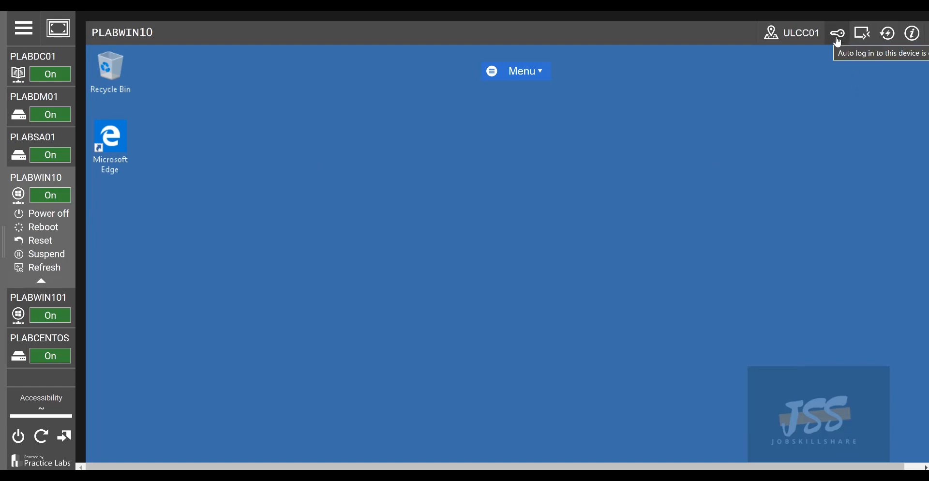
Try signing in to PLABWIN10 as the other domain user and dismiss the Remote Desktop rights error
click(887, 37)
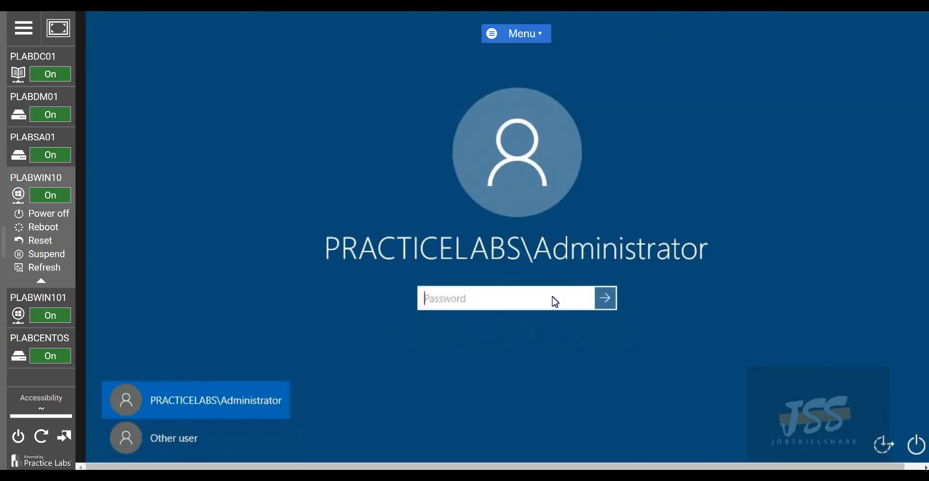
click(164, 440)
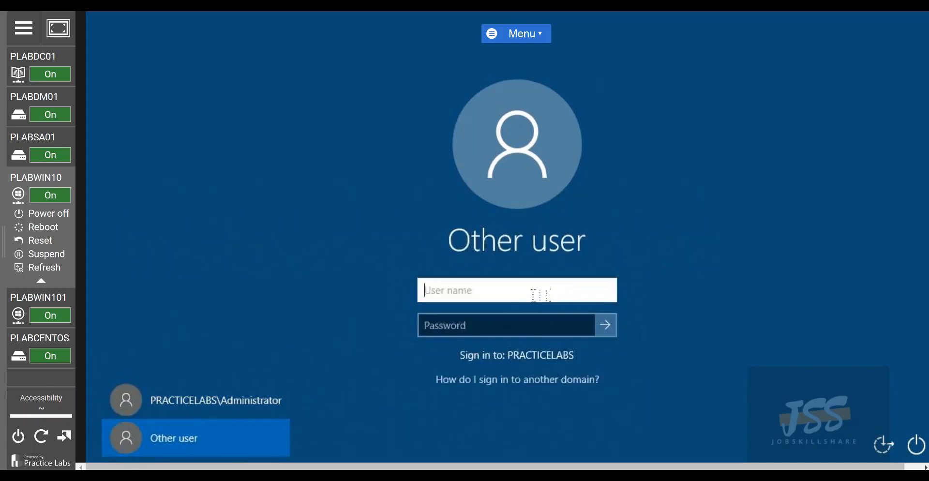
text(s)
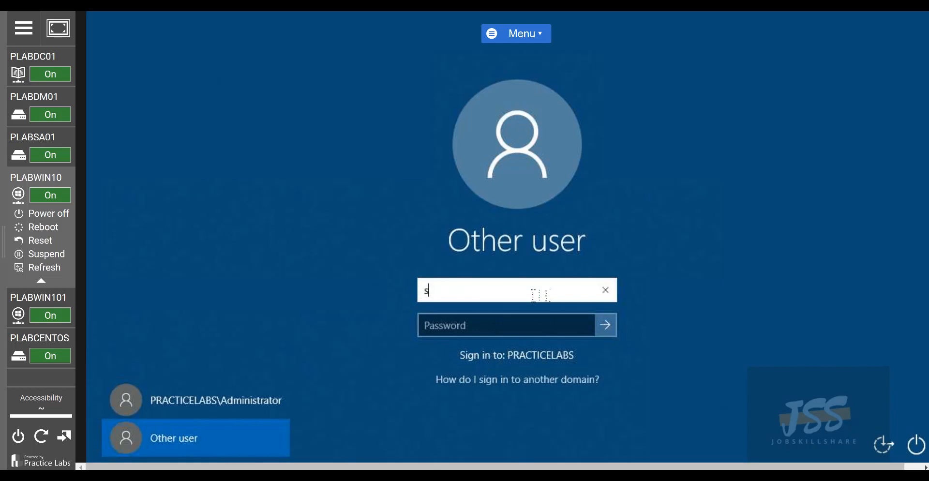
text(mith)
key(Tab)
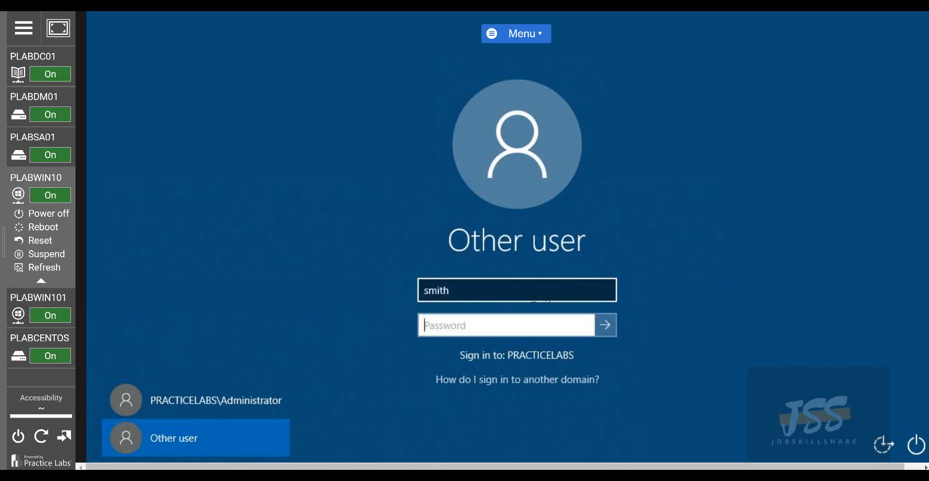
text(••••••••••••)
key(Return)
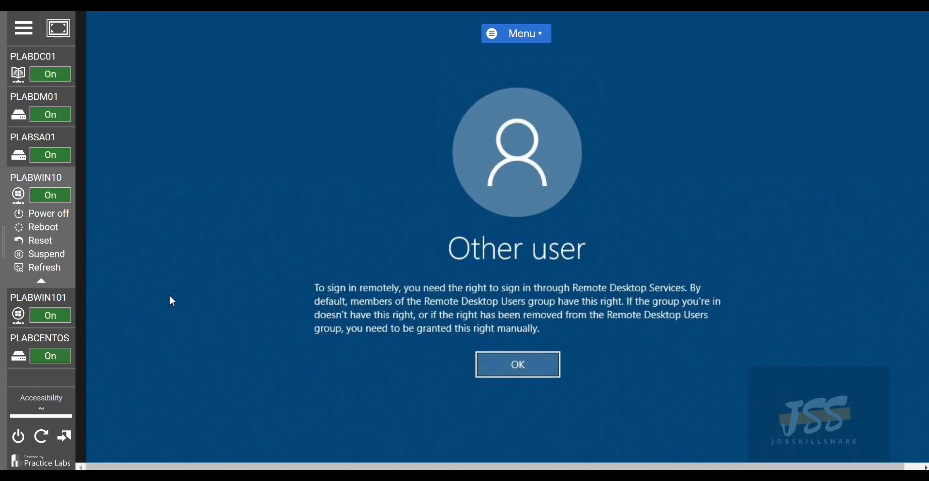
click(500, 285)
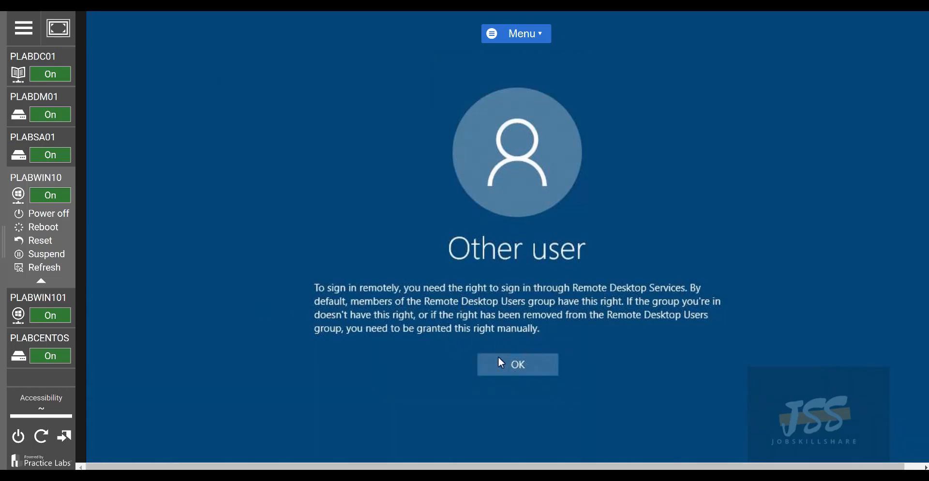
click(526, 374)
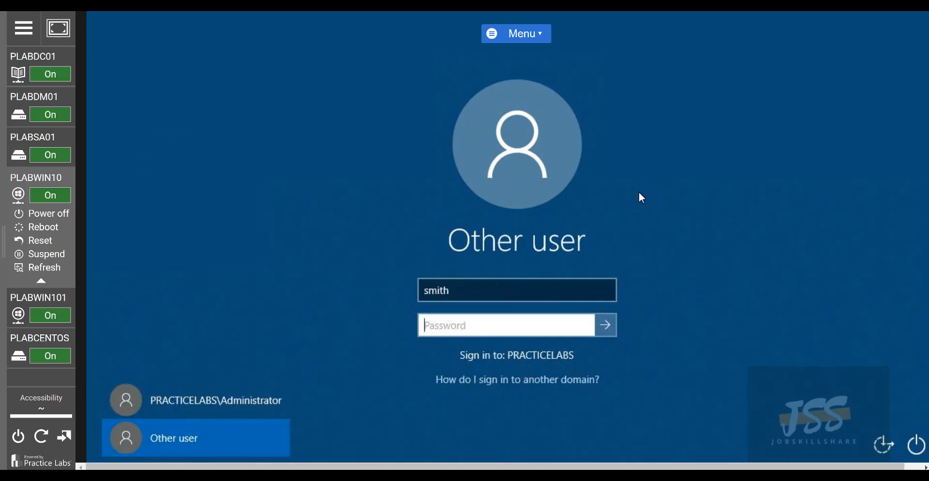
Resize the remote PLABWIN10 session to fit the window
scroll(901, 178, up, 3)
scroll(901, 177, down, 3)
scroll(901, 177, up, 2)
scroll(903, 182, up, 1)
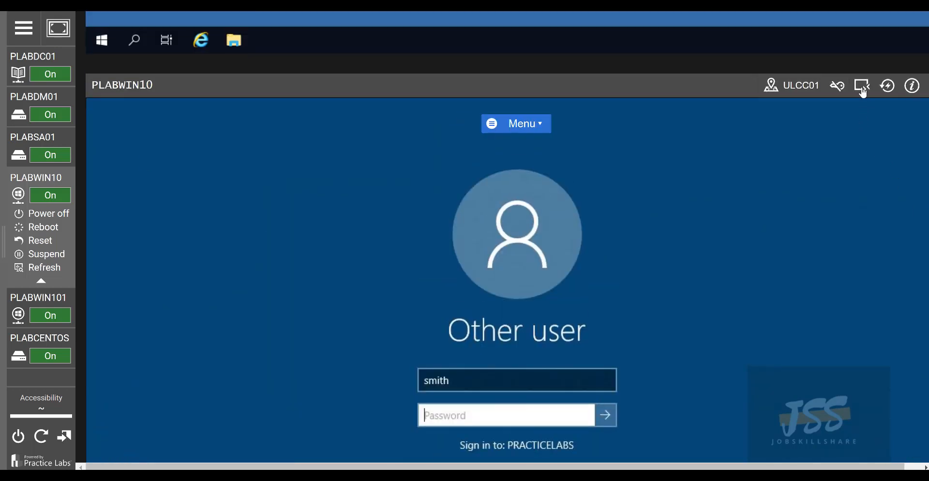
click(861, 84)
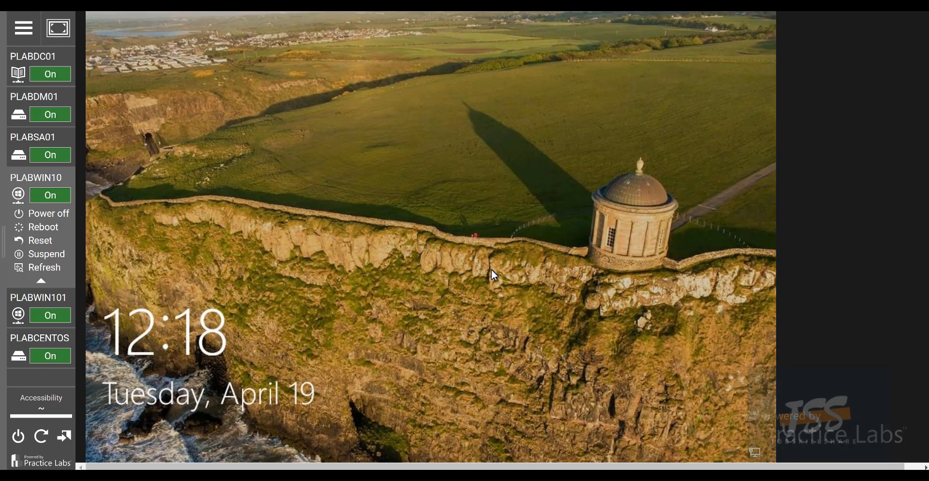
Sign in to PLABWIN10 through Other user as the domain user, correcting the mistyped name and password
click(492, 269)
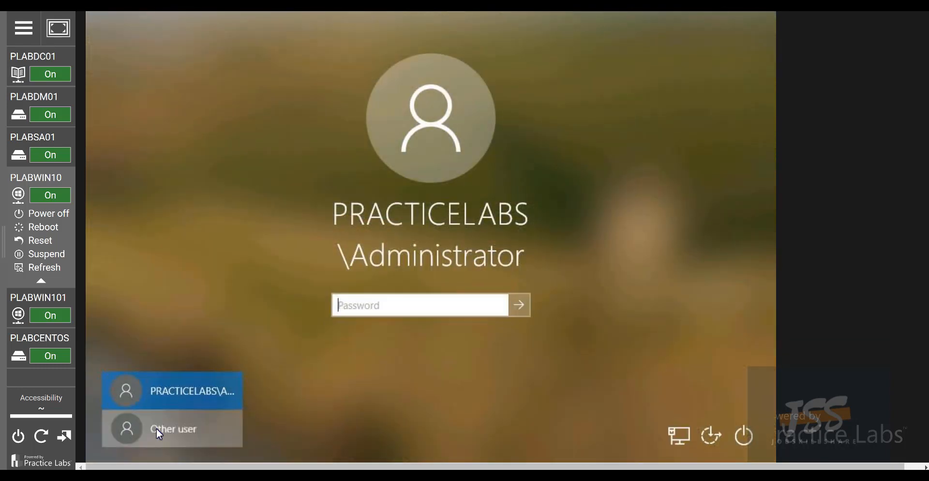
click(156, 428)
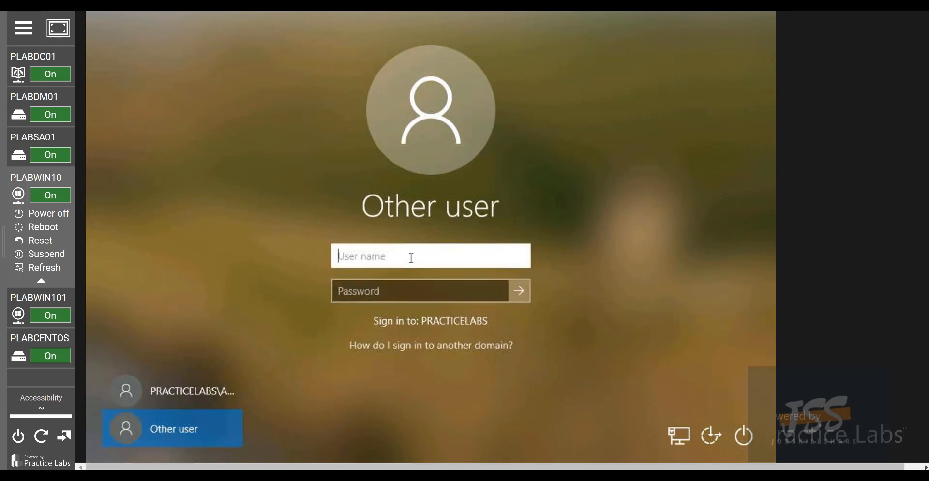
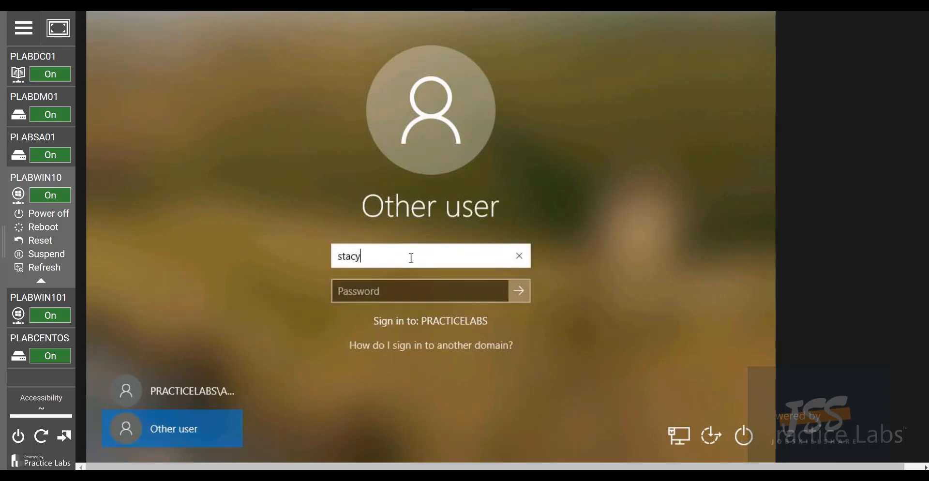
key(Tab)
text(**********)
key(BackSpace)
key(BackSpace)
key(BackSpace)
key(BackSpace)
key(BackSpace)
key(BackSpace)
key(BackSpace)
key(BackSpace)
key(BackSpace)
key(BackSpace)
text(••••••••••••)
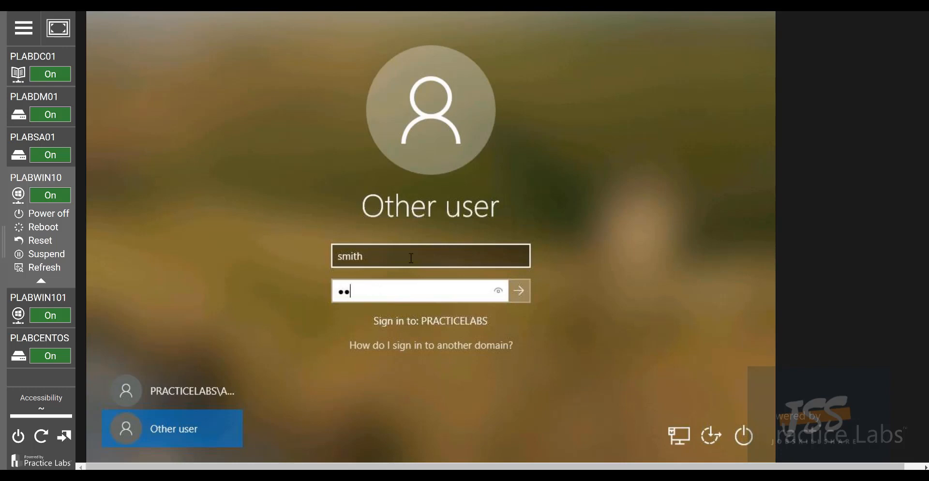
key(Return)
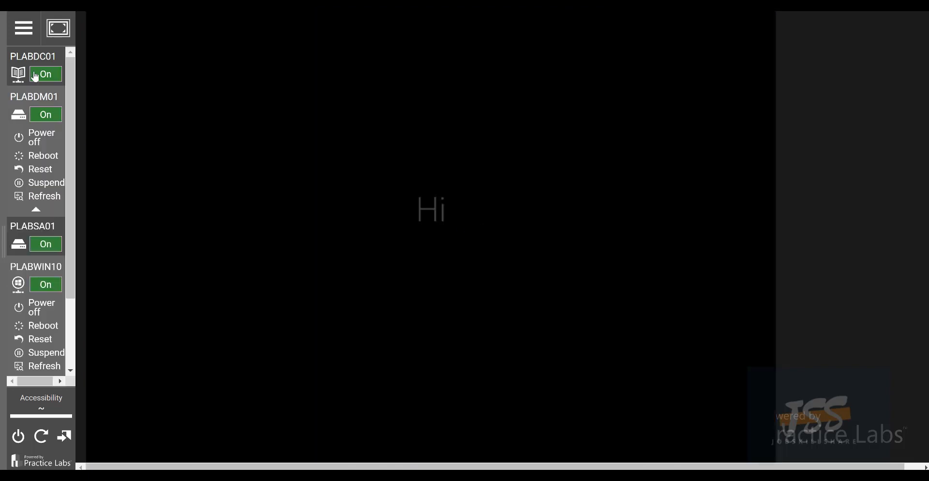
click(37, 62)
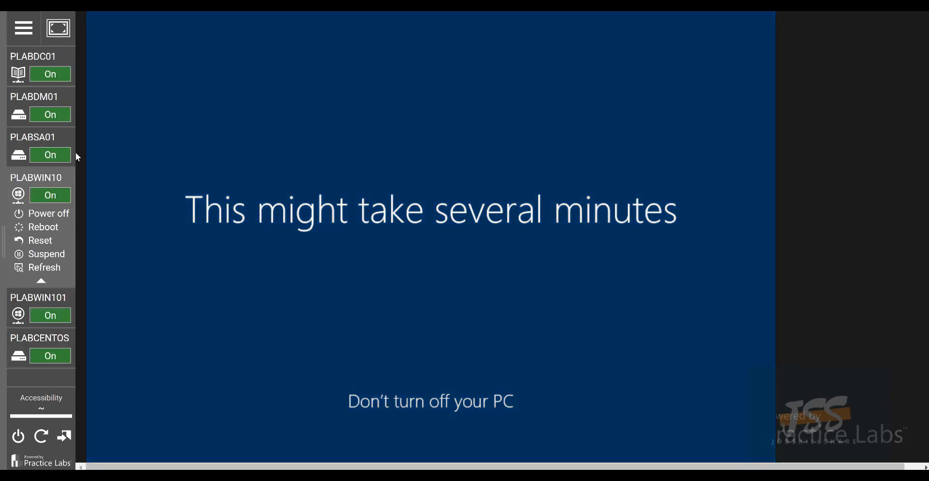
mouse_move(46, 165)
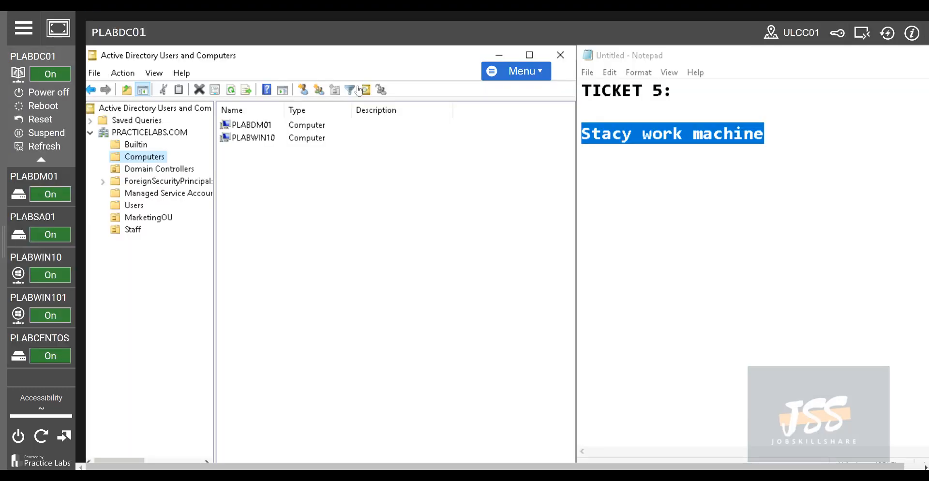
Show the Staff OU's user accounts in ADUC, then switch to PLABWIN10
click(130, 233)
mouse_move(26, 274)
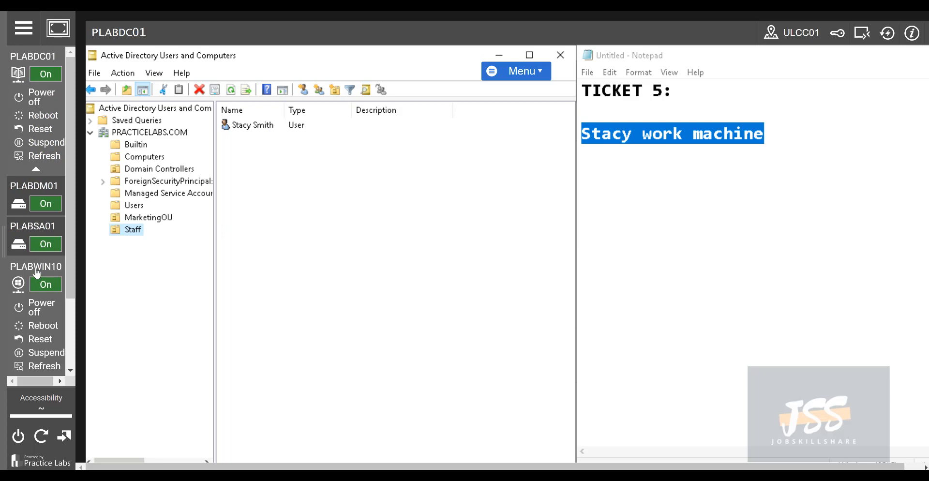
click(36, 273)
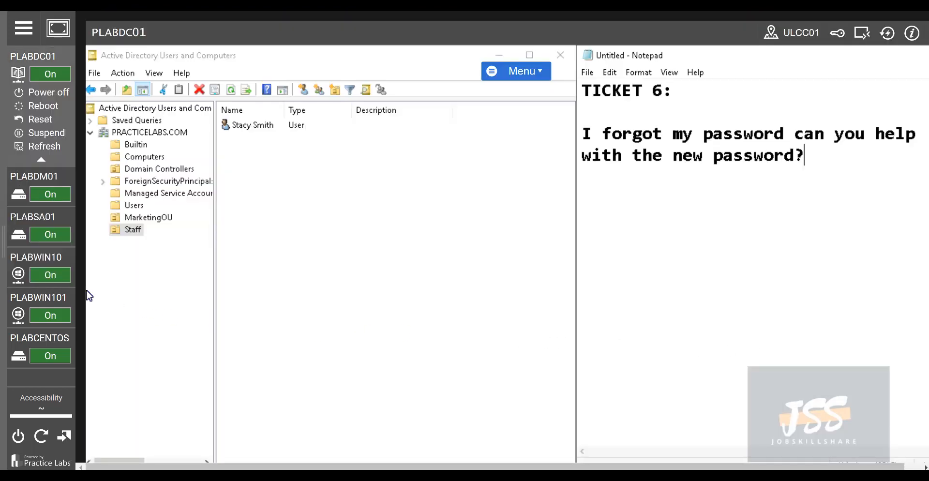
Bring up the PLABWIN10 machine from the lab sidebar
click(43, 272)
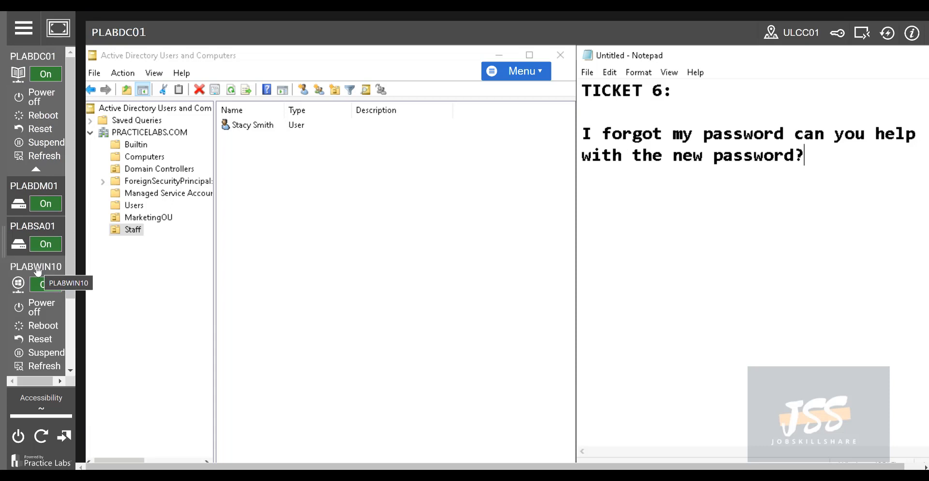
click(30, 271)
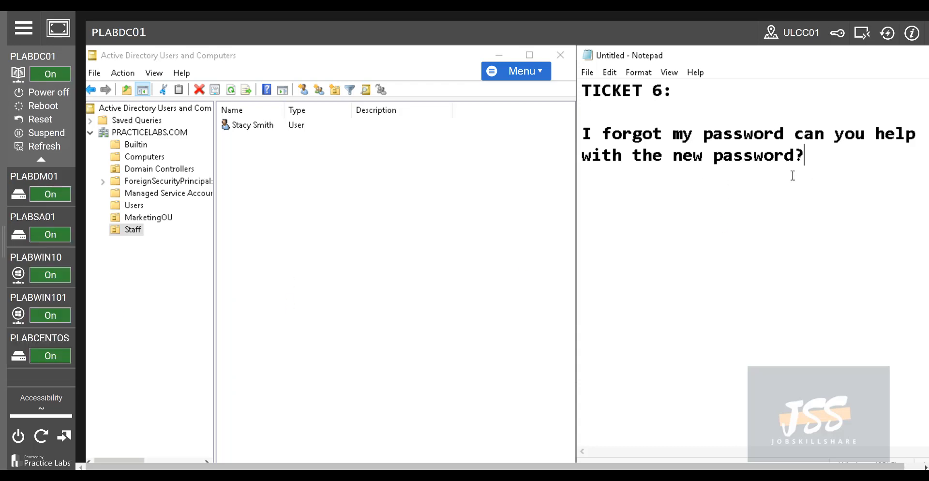
click(29, 249)
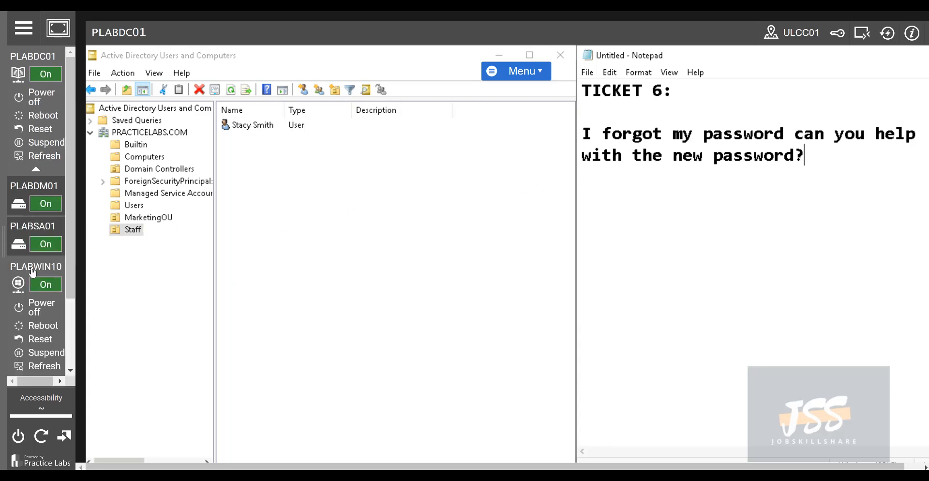
click(33, 272)
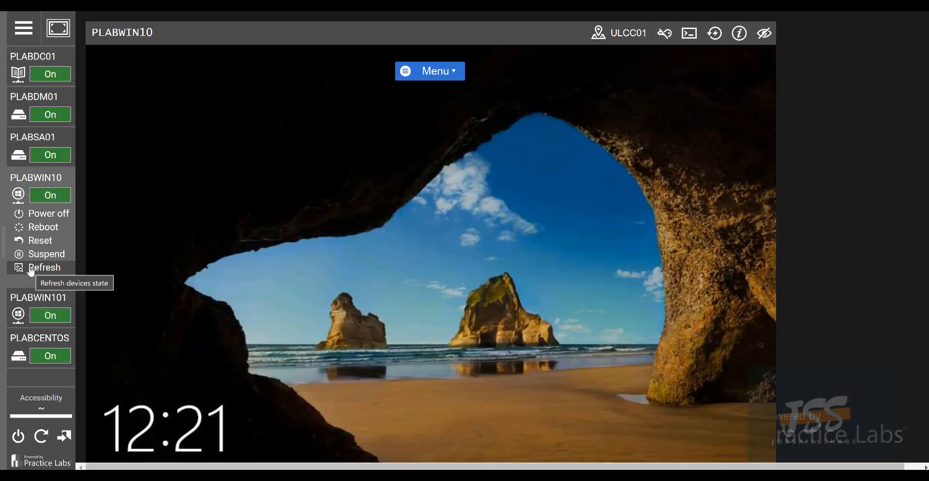
Attempt to sign in as the staff user twice with an incorrect password
click(642, 153)
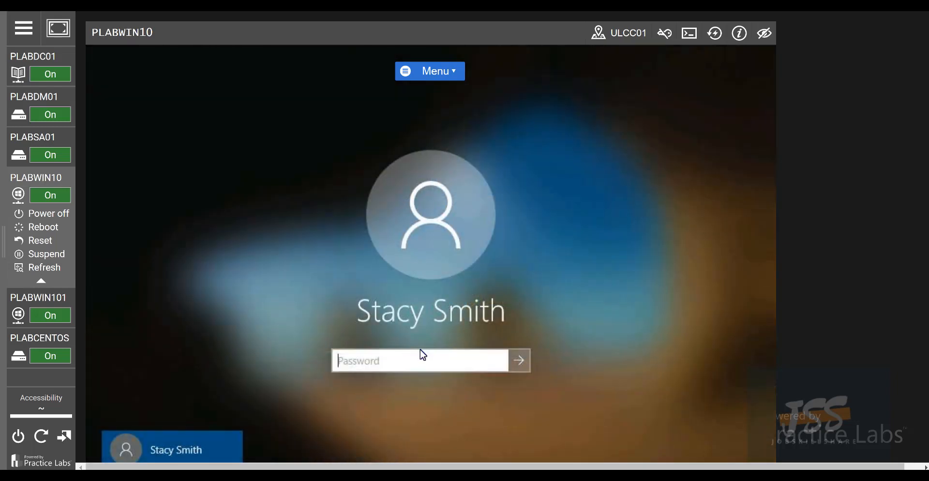
text(Passw0rd)
click(518, 362)
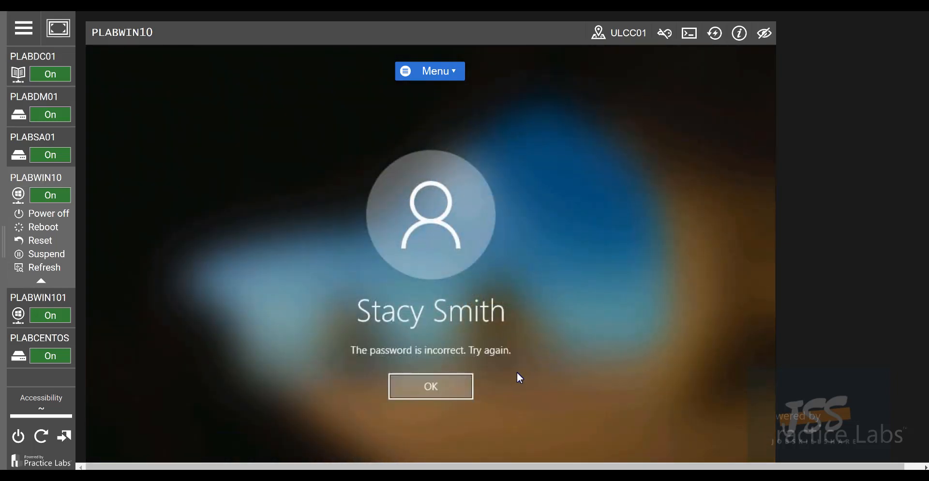
click(466, 388)
text(Passw0rd)
click(524, 361)
Return to PLABDC01 and browse the MarketingOU and Staff containers in ADUC
click(32, 60)
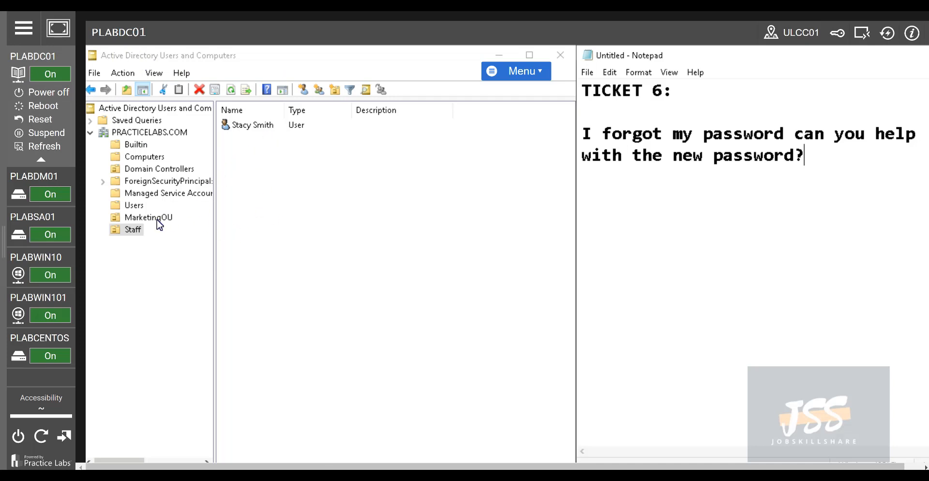
click(140, 218)
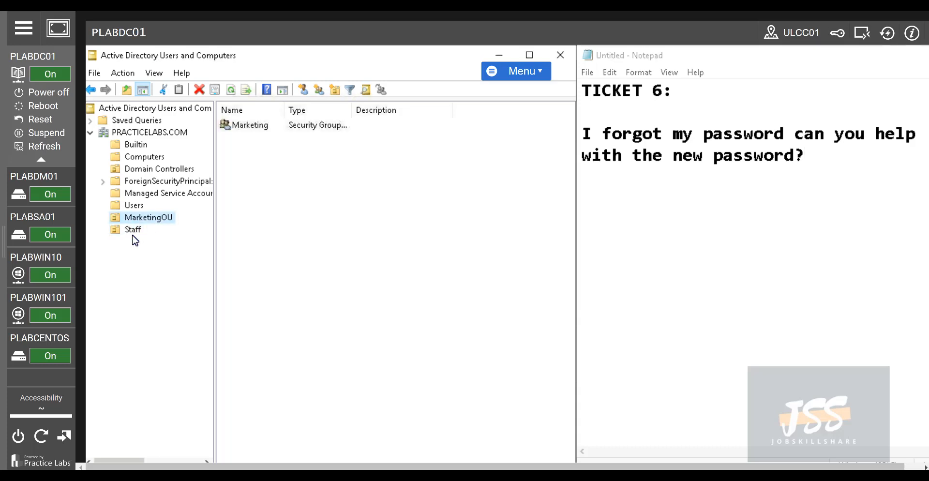
click(132, 231)
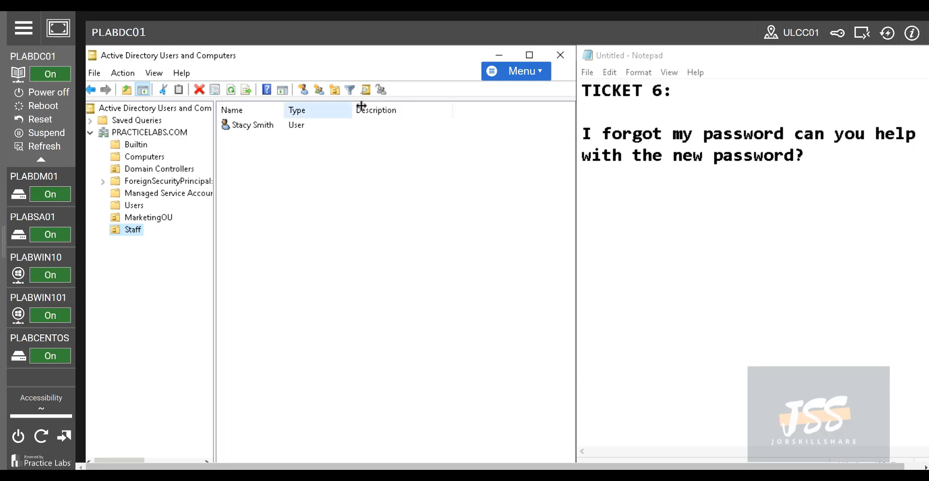
Search PRACTICELABS.COM for the staff user's account by name, then close the Find window
click(366, 91)
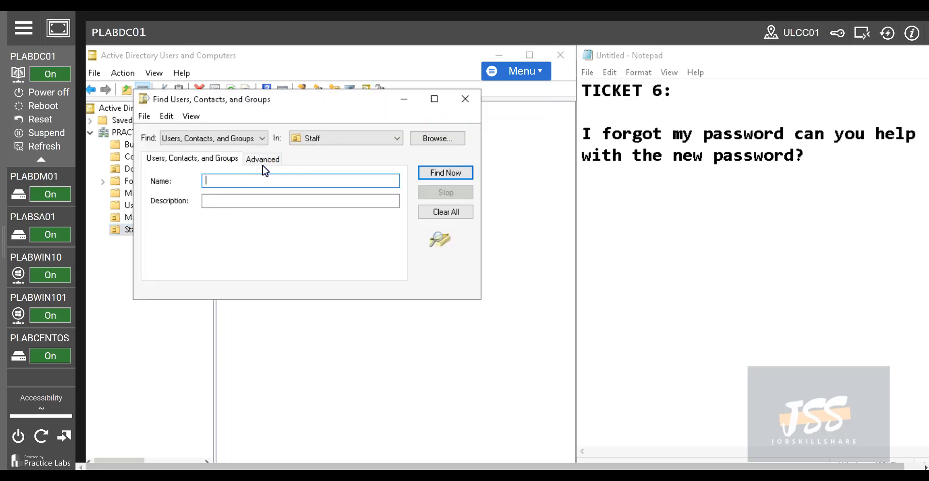
click(314, 138)
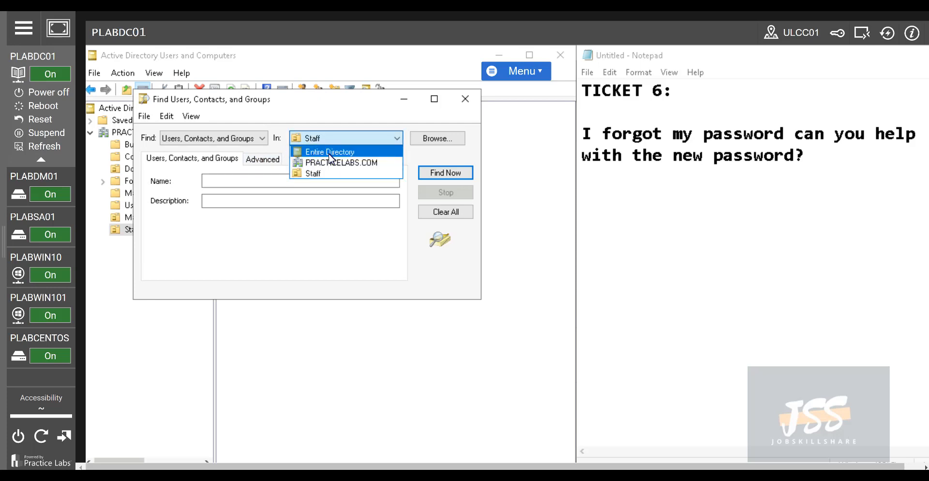
click(328, 172)
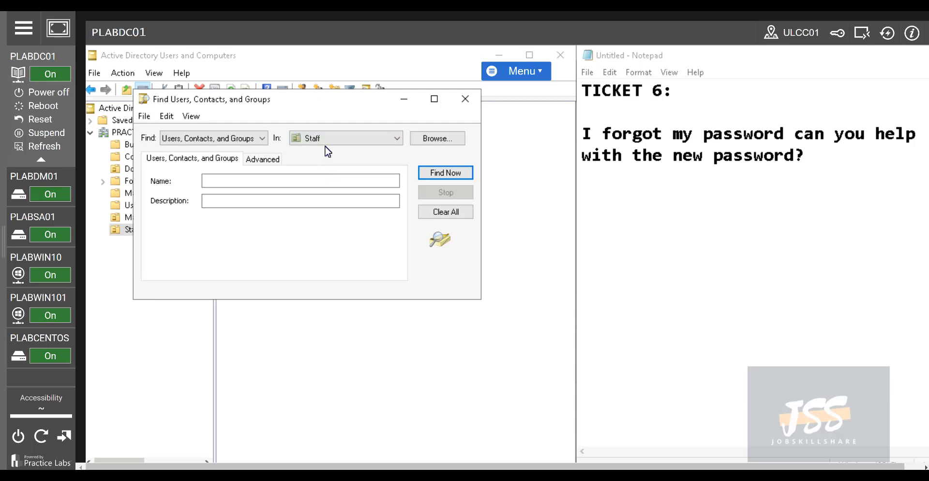
click(325, 138)
click(321, 153)
click(322, 141)
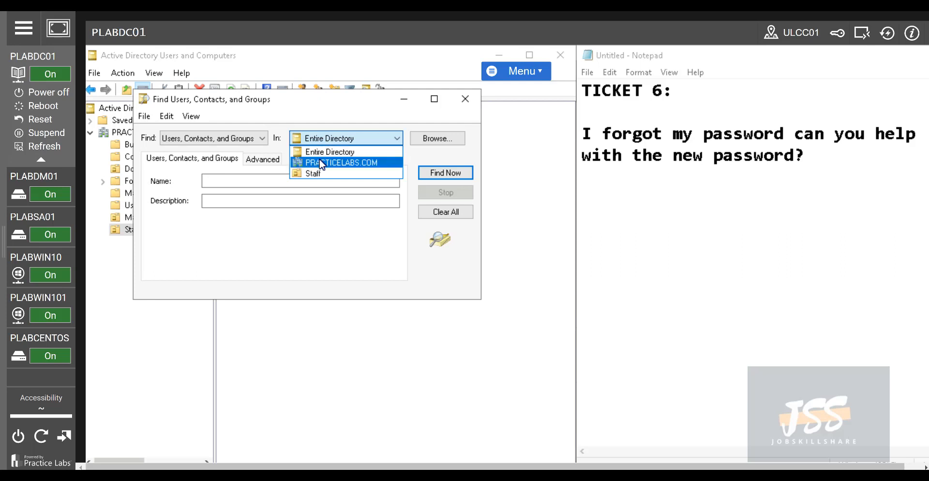
click(323, 162)
click(284, 180)
text(stacy)
key(Return)
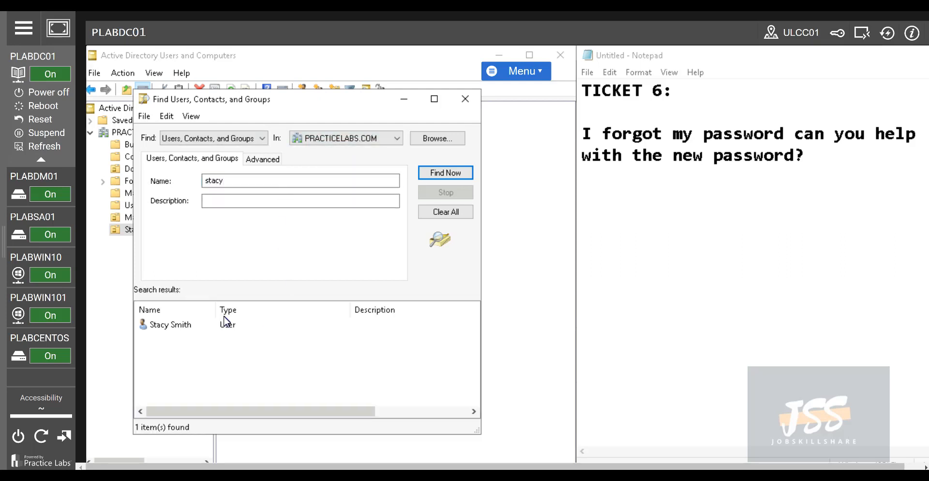
right_click(185, 330)
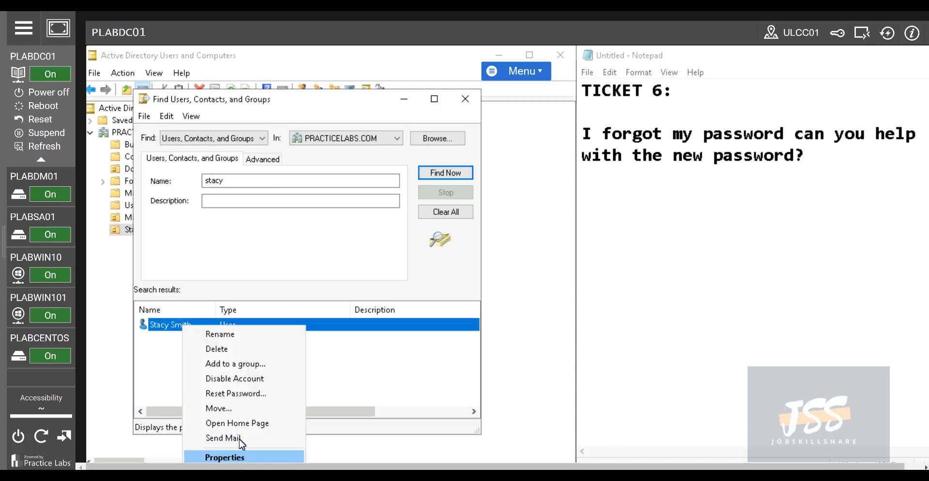
click(466, 99)
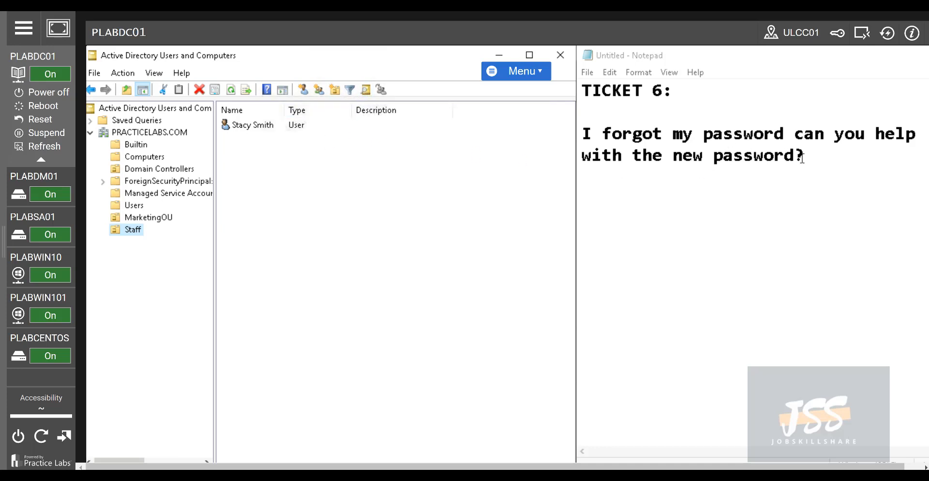
Start a password reset for the staff user, submitting mismatched new and confirm passwords
right_click(253, 127)
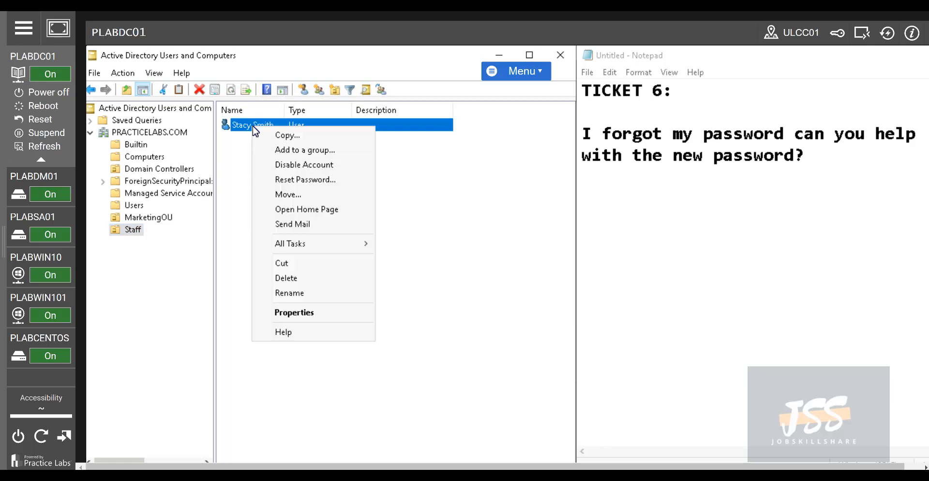
click(329, 186)
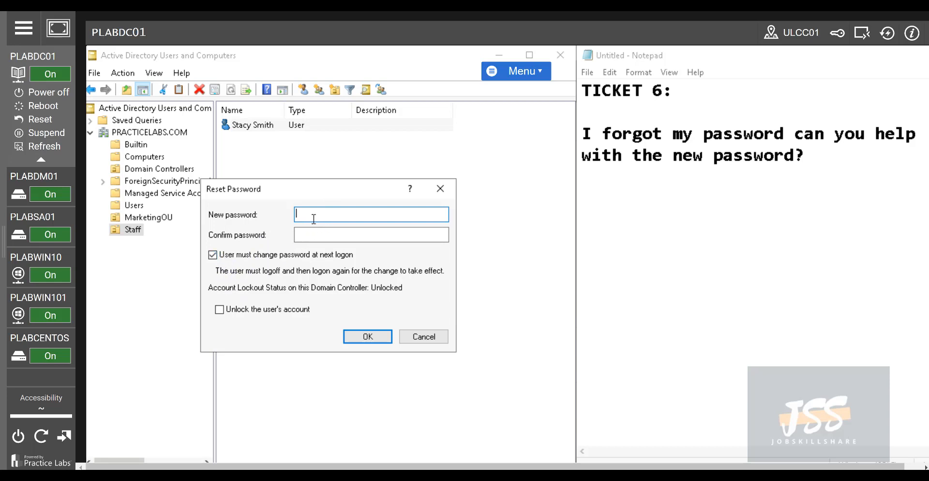
text(assw0rd123)
key(BackSpace)
key(BackSpace)
key(BackSpace)
key(BackSpace)
key(BackSpace)
key(BackSpace)
key(BackSpace)
key(BackSpace)
key(BackSpace)
key(BackSpace)
key(BackSpace)
key(BackSpace)
text(Passw0rd1234)
key(Tab)
text(Passw0rd123)
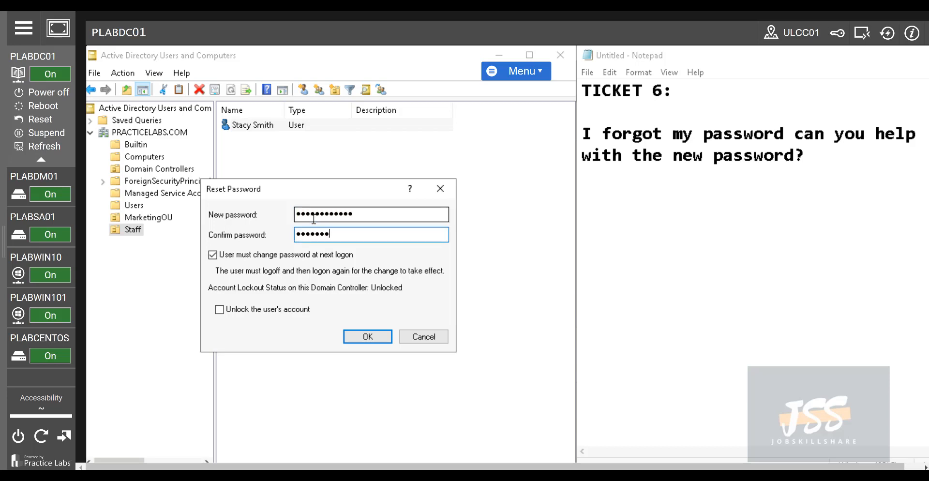
key(Return)
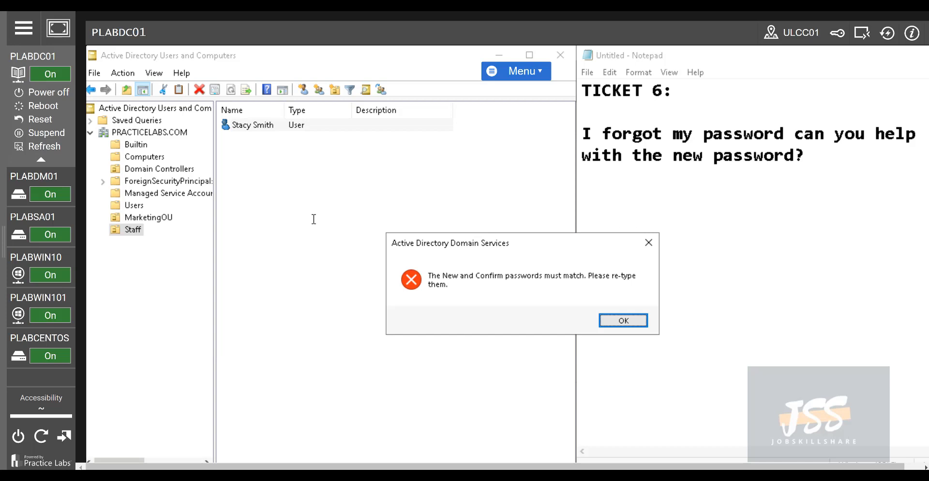
Re-enter matching passwords to complete the reset for the staff user
click(621, 321)
text(Passw0rd123)
key(Tab)
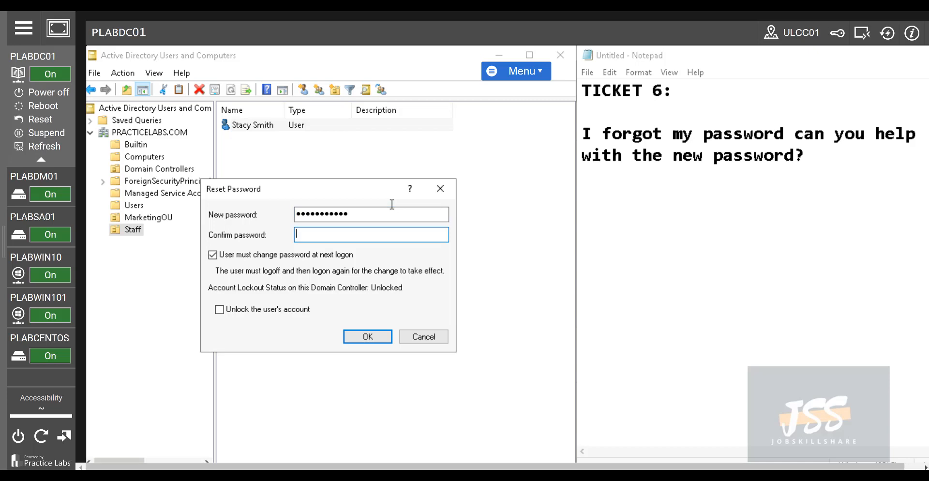
text(Passw0rd123)
key(Return)
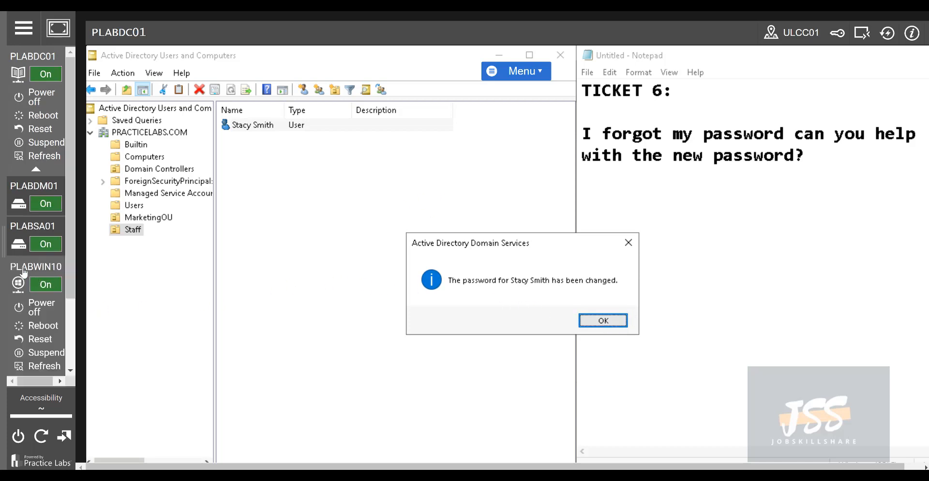
click(23, 270)
Sign in on PLABWIN10 with the reset password and accept the required password change
click(418, 387)
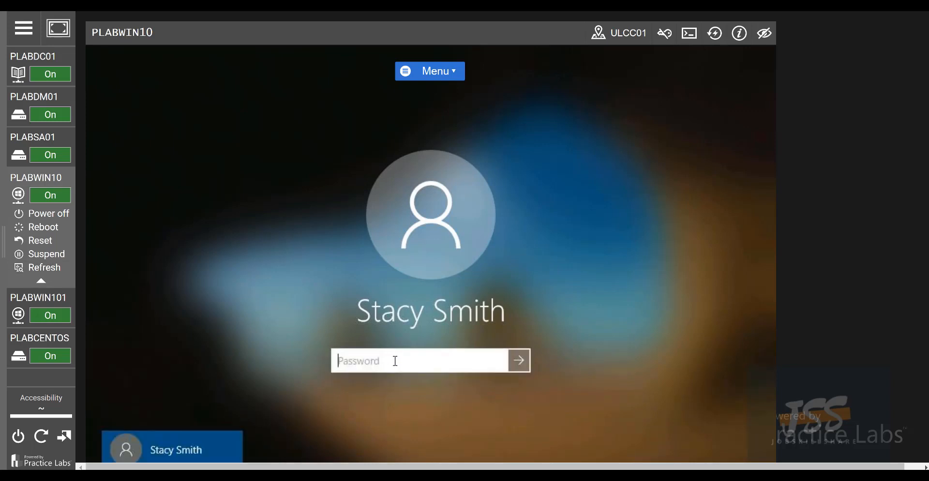
text(**********)
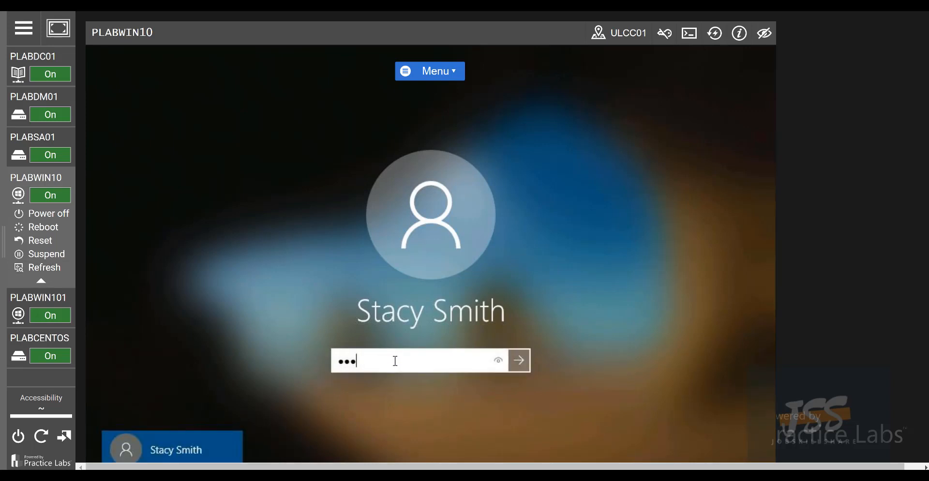
text(**)
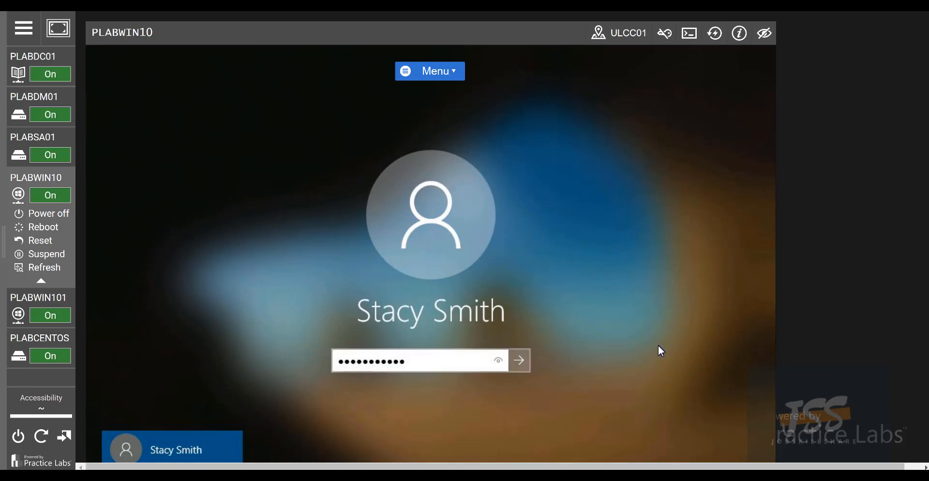
key(Return)
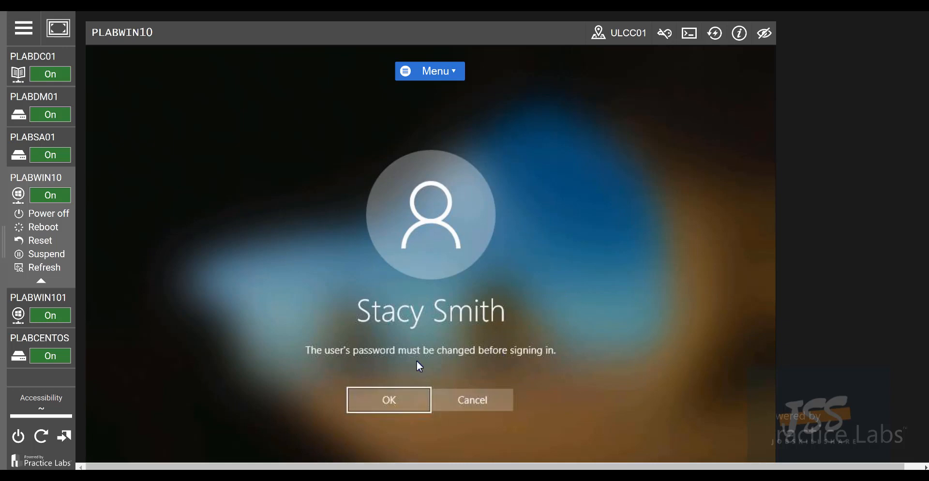
click(406, 399)
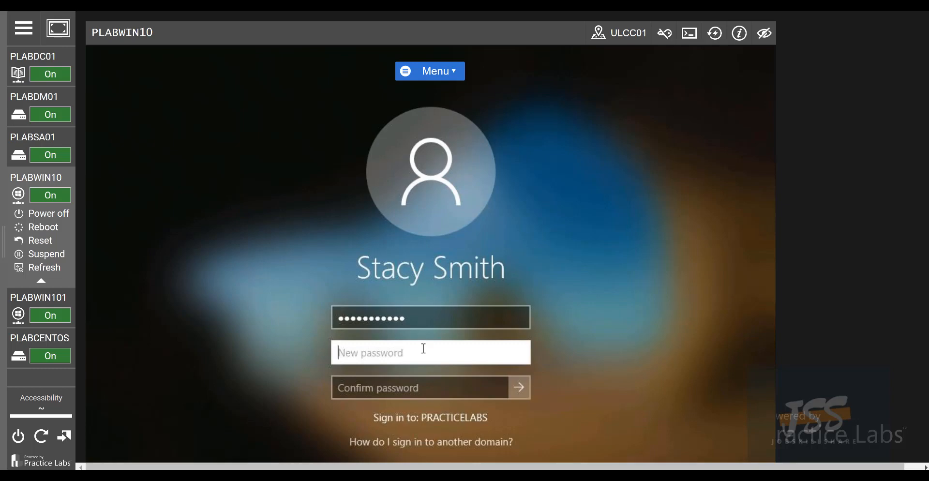
Set a new password meeting domain requirements, retrying after the complexity error, and continue signing in
text(Passw0rd123)
key(Tab)
text(Passw0rd123)
key(Return)
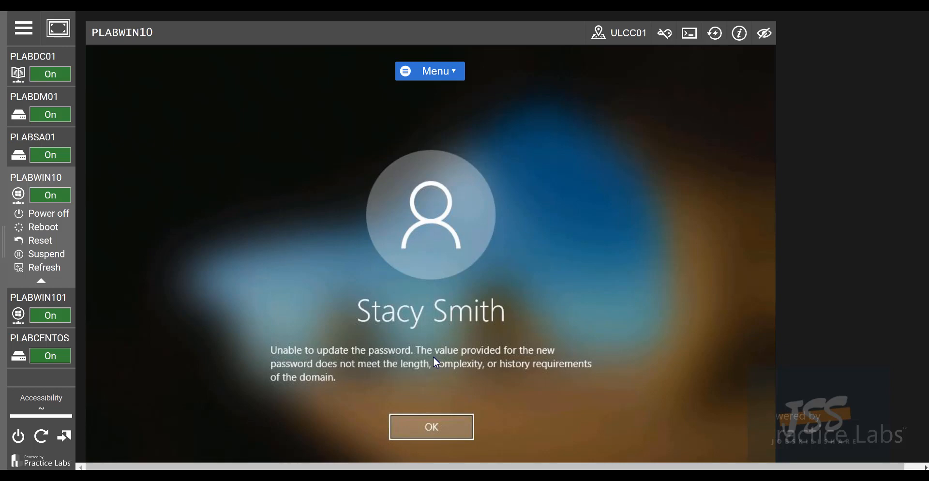
click(416, 433)
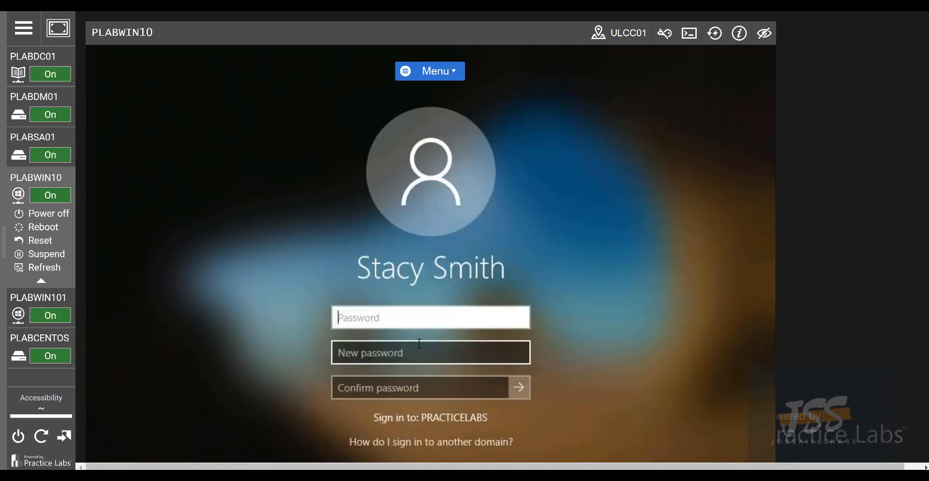
click(405, 348)
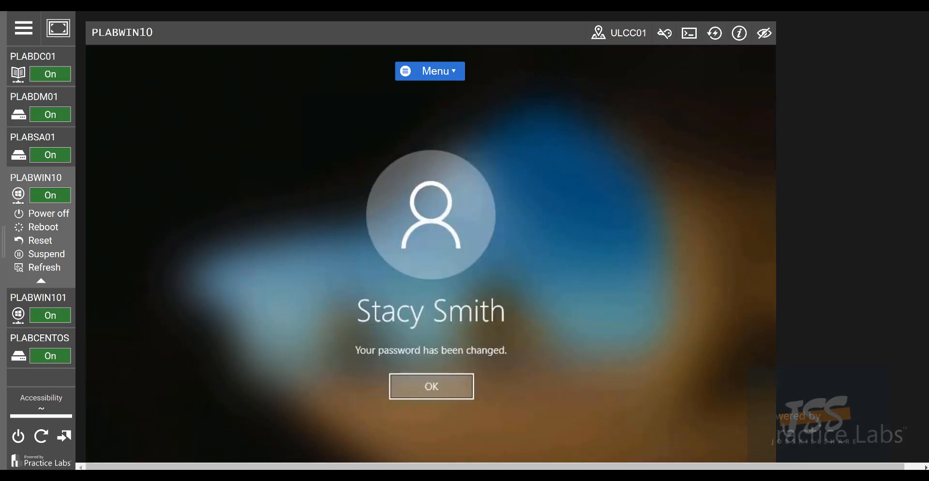
click(472, 383)
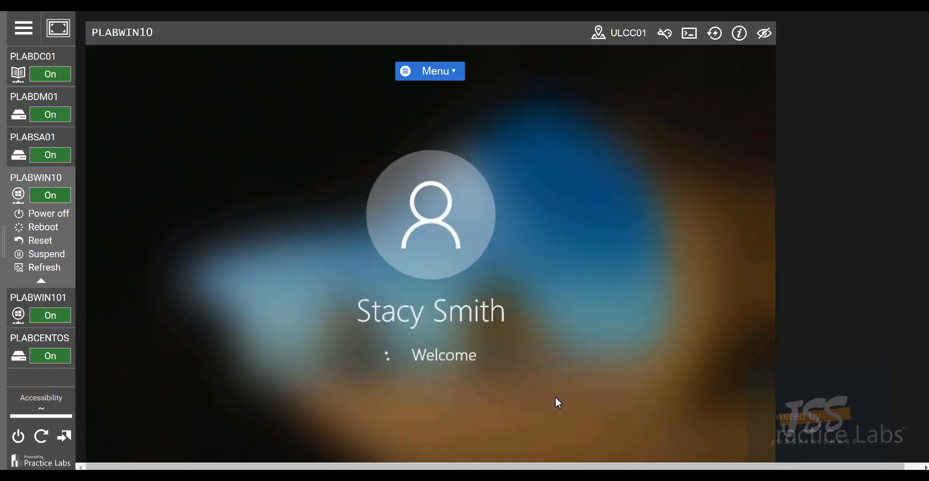
Switch to PLABDC01 and dismiss the password-changed notice
mouse_move(74, 128)
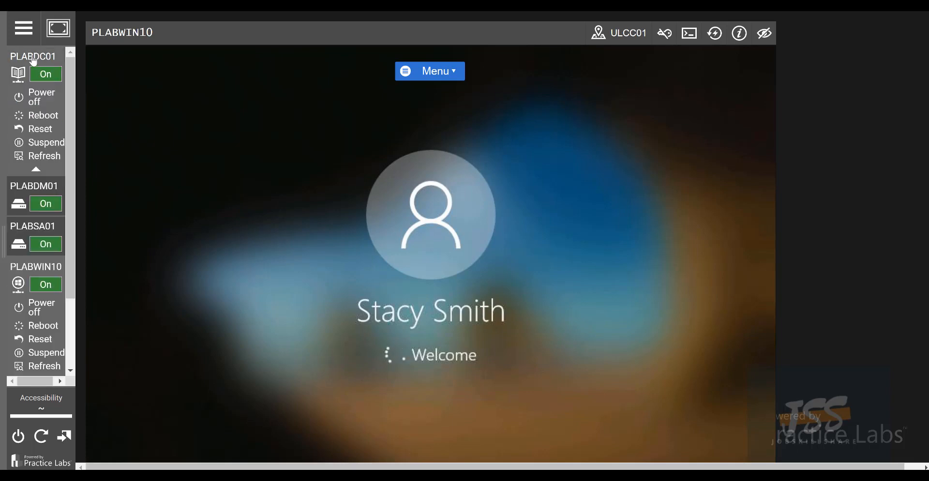
click(33, 58)
click(605, 319)
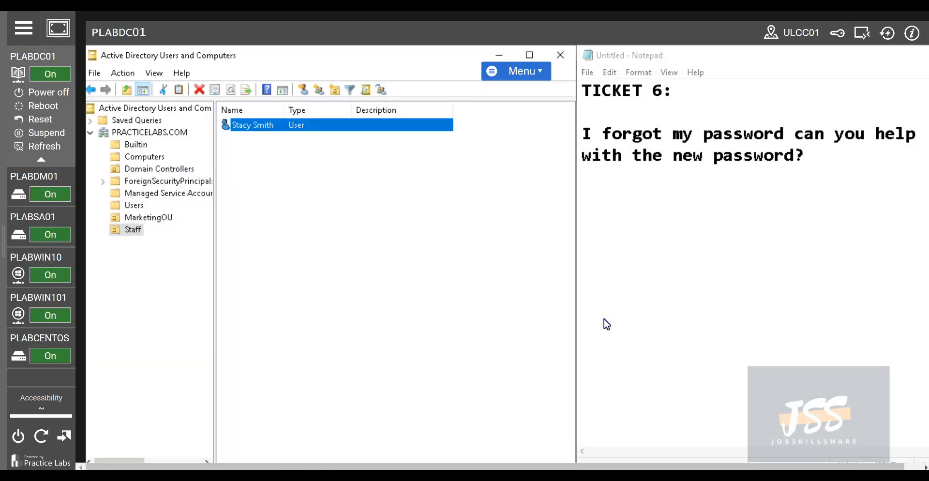
Edit the Notepad note to TICKET 7, 'My account is locked can you help?', then bring Server Manager forward
click(775, 179)
drag(549, 130, 544, 127)
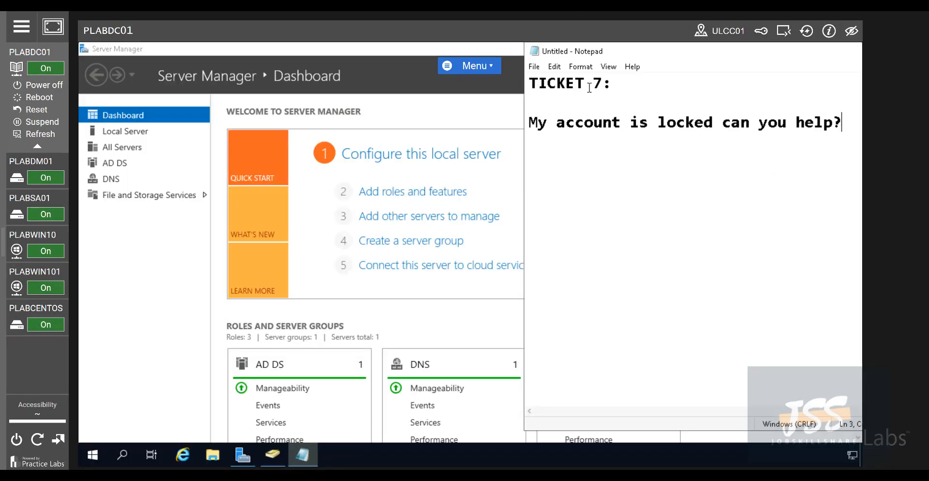
drag(602, 88, 592, 88)
click(623, 119)
double_click(599, 82)
click(613, 132)
drag(530, 122, 874, 136)
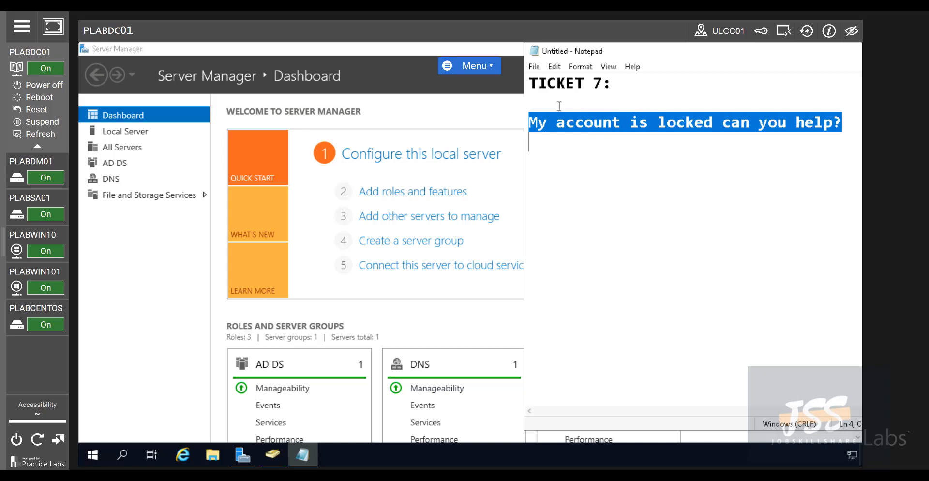
click(501, 113)
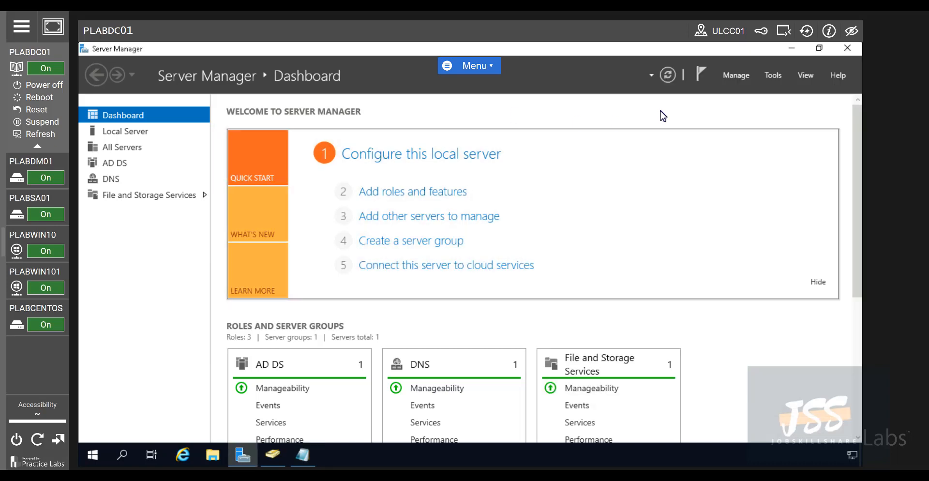
Launch Group Policy Management maximized, expanding Forest, Domains and PRACTICELABS.COM with a widened tree pane
click(769, 77)
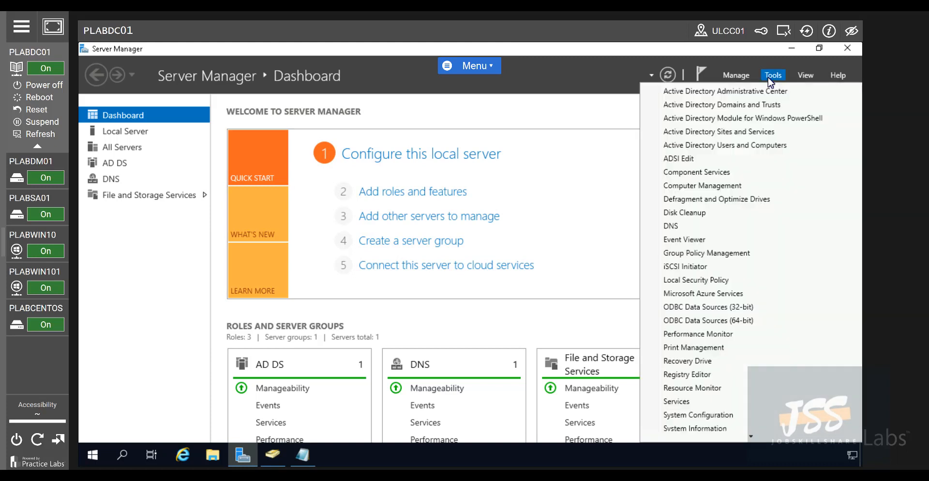
click(734, 256)
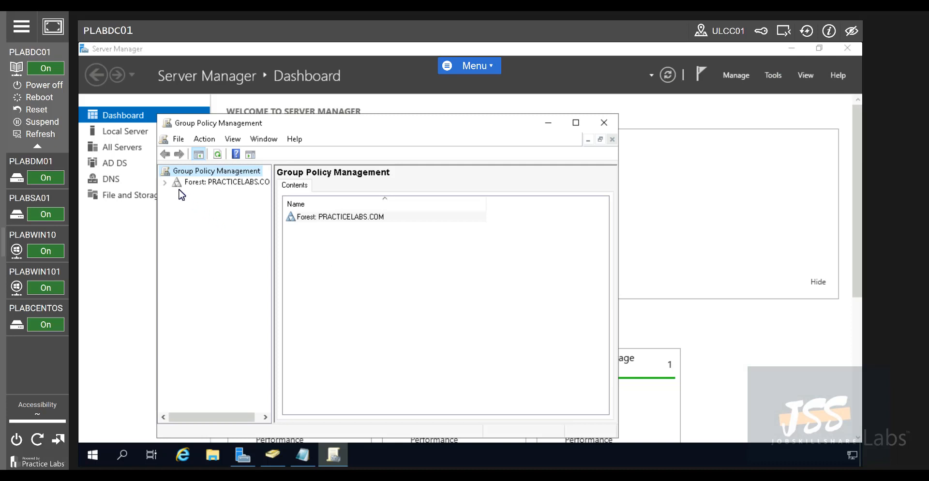
click(165, 182)
click(177, 194)
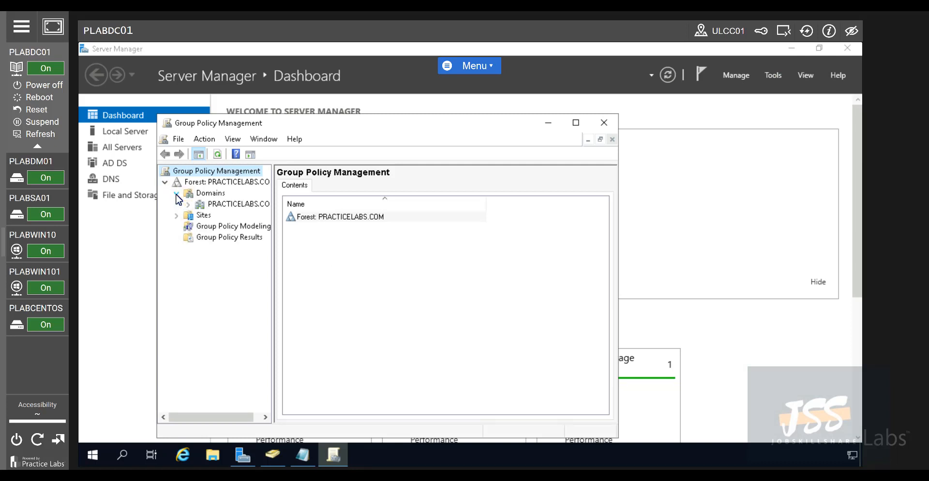
click(575, 122)
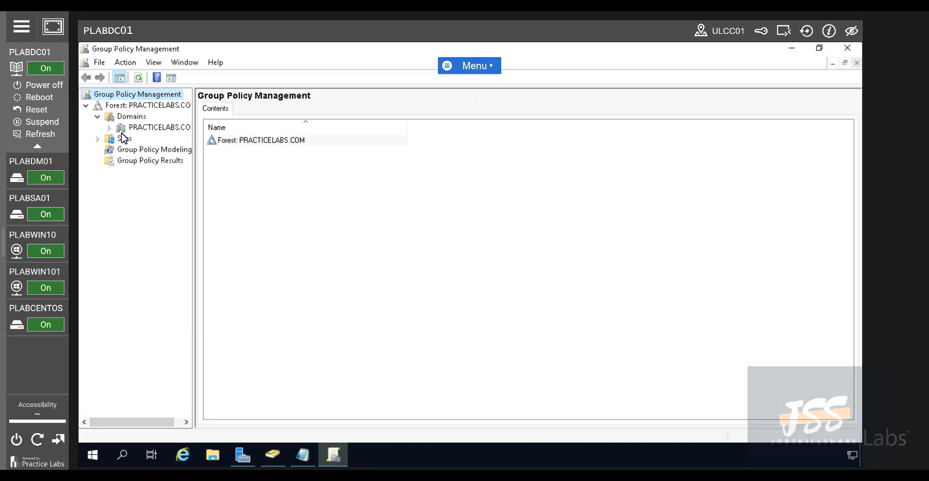
click(110, 127)
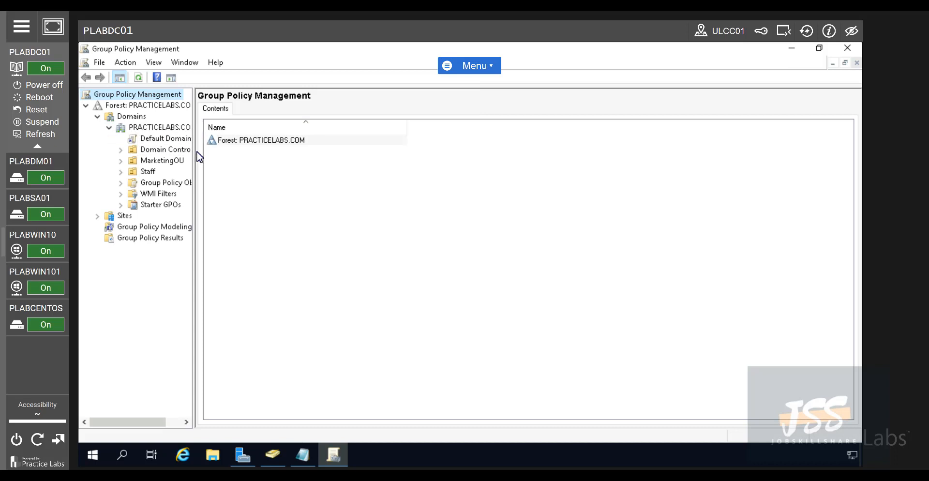
drag(193, 157, 292, 163)
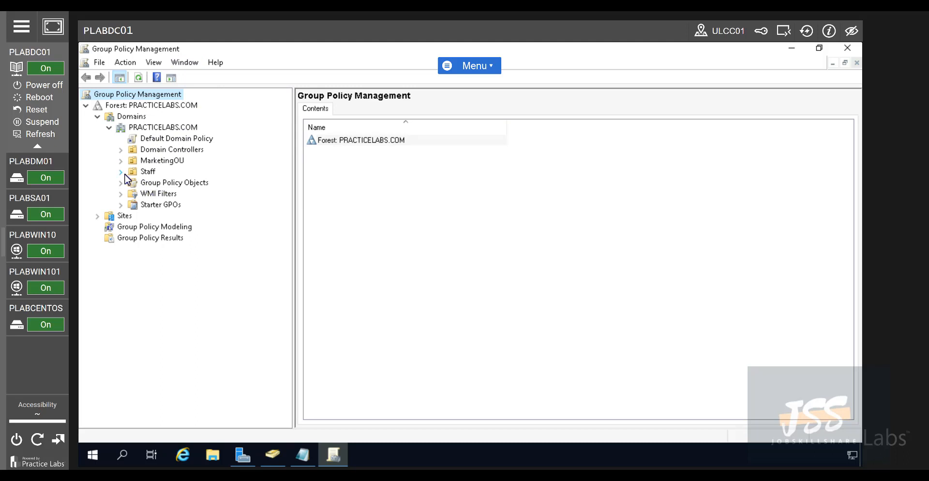
Select Default Domain Policy, acknowledge the link notice, and open it with Edit
click(156, 141)
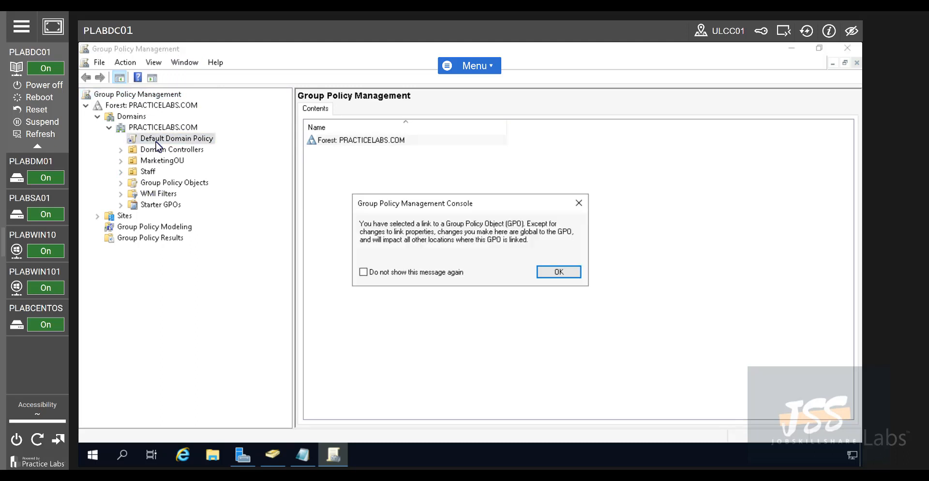
click(549, 272)
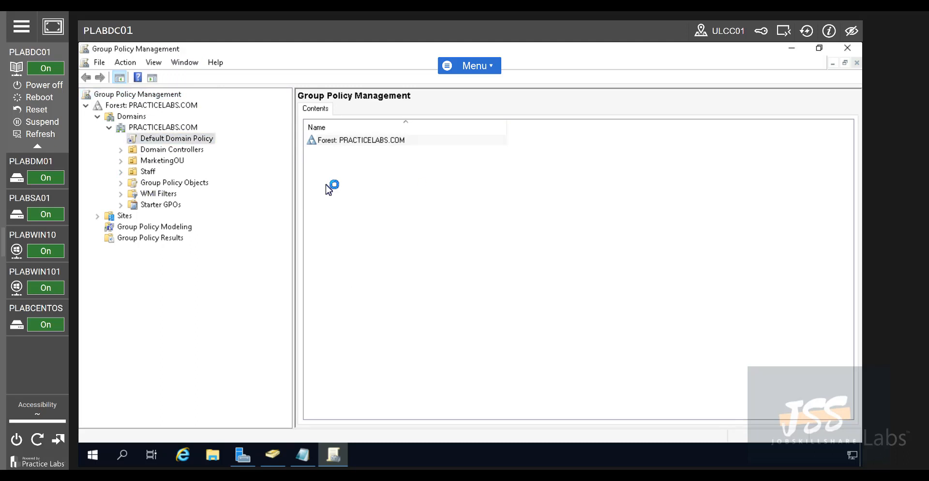
right_click(194, 140)
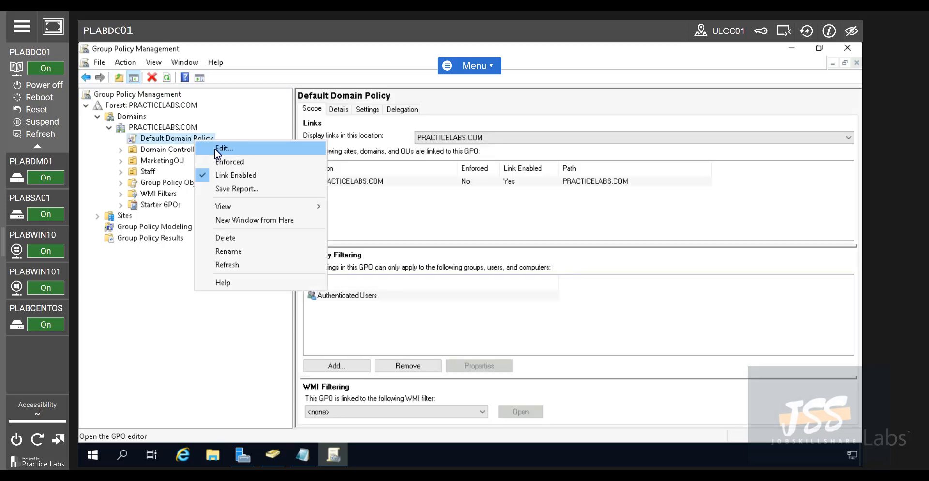
click(218, 149)
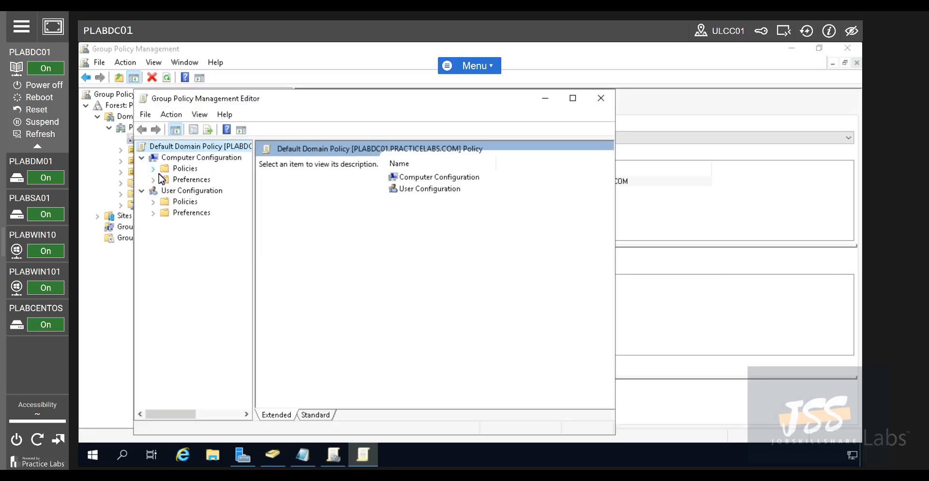
Navigate Computer Configuration > Security Settings > Account Policies to Account Lockout Policy and select lockout duration
click(153, 169)
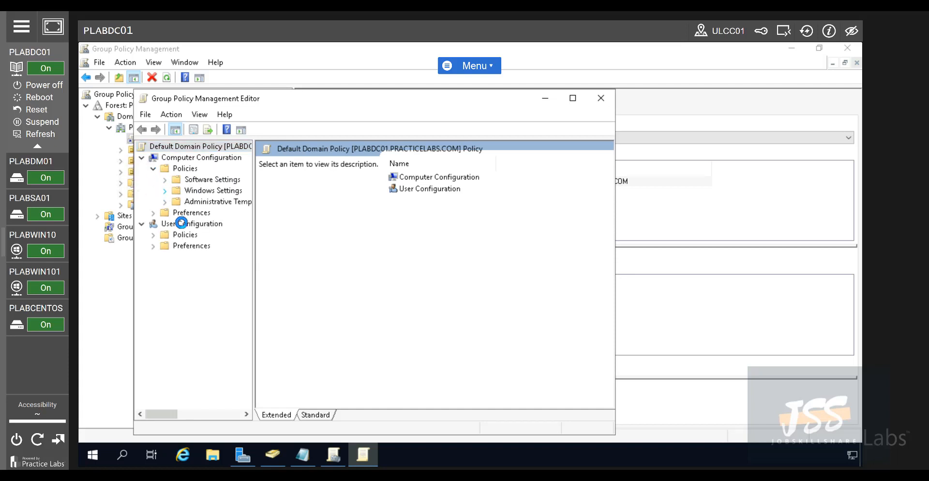
drag(253, 218, 344, 227)
click(176, 234)
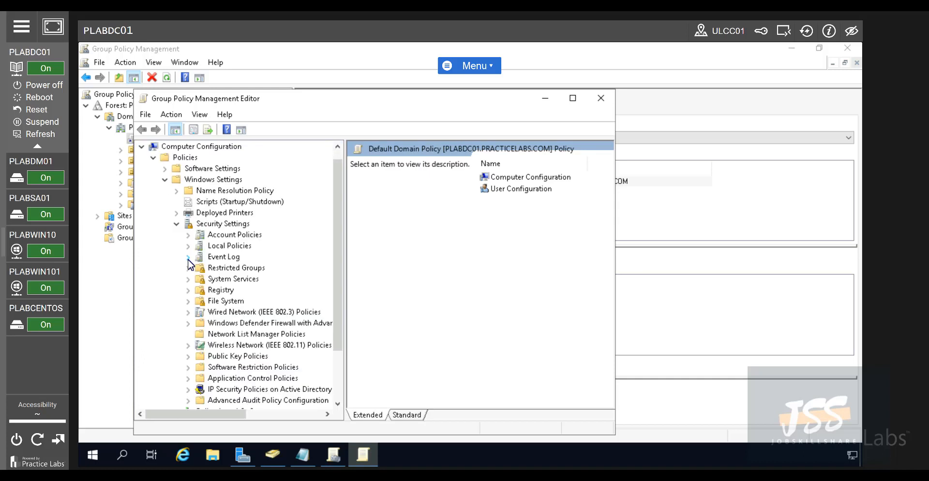
double_click(218, 238)
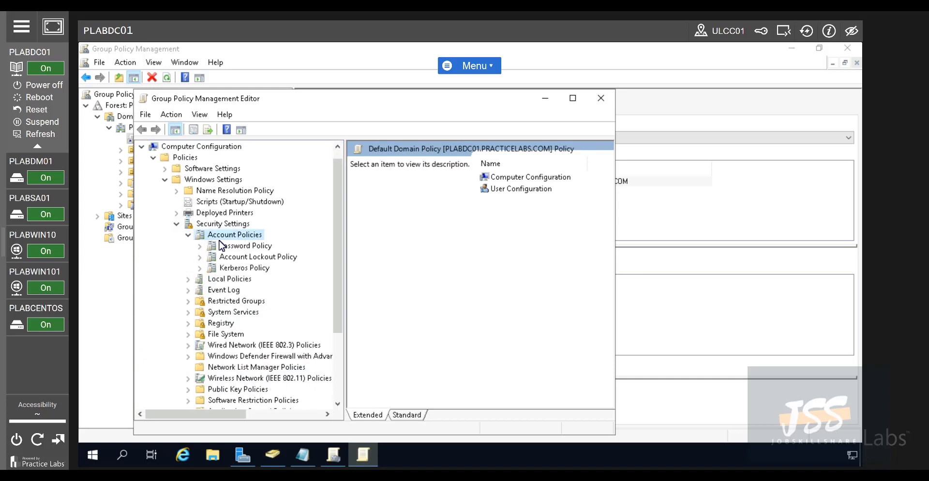
click(222, 246)
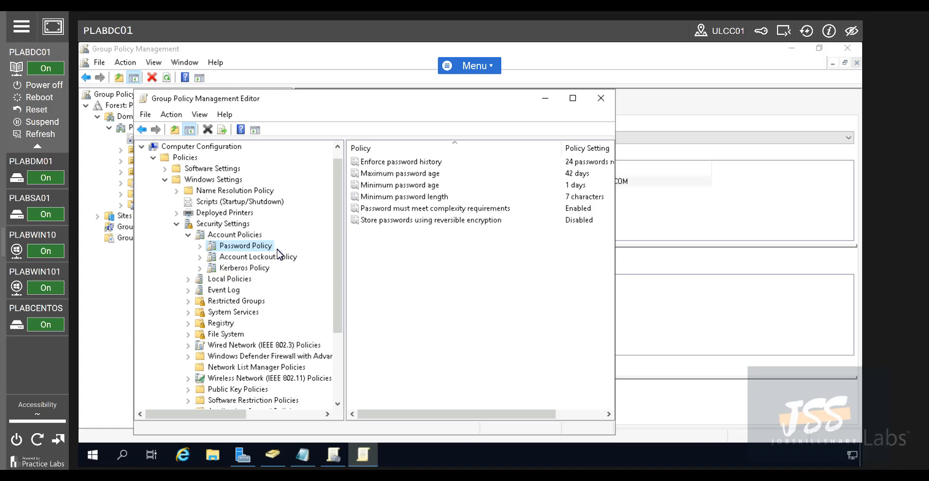
click(257, 257)
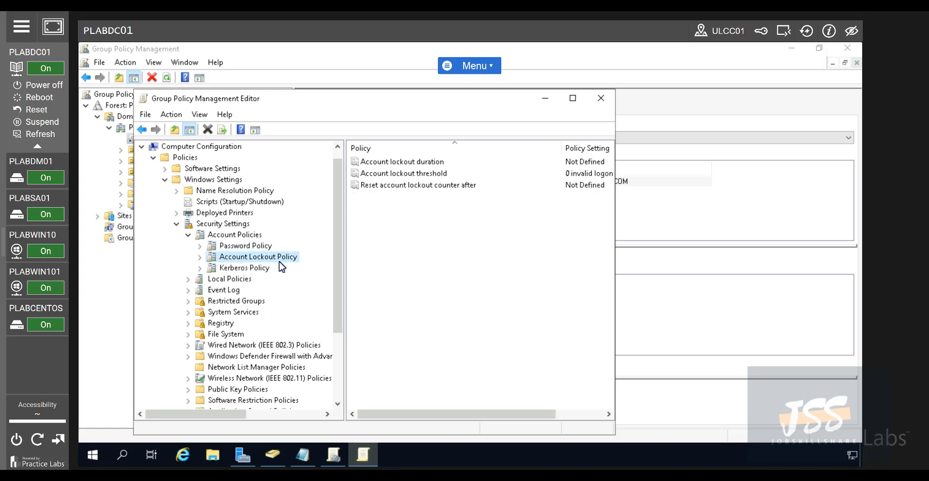
double_click(267, 264)
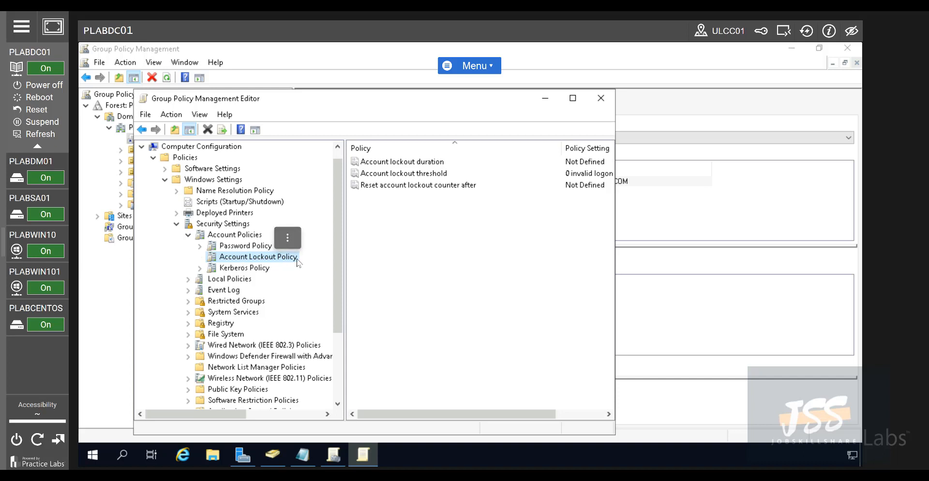
right_click(292, 261)
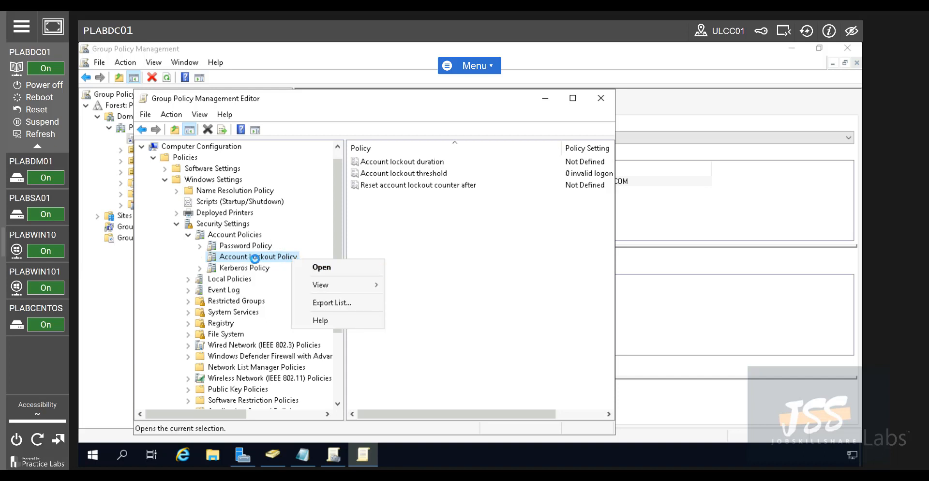
click(276, 262)
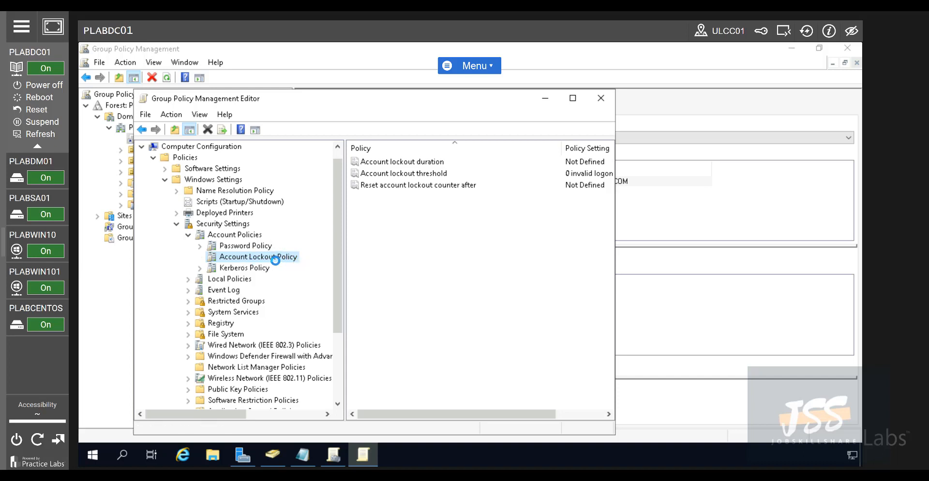
click(382, 162)
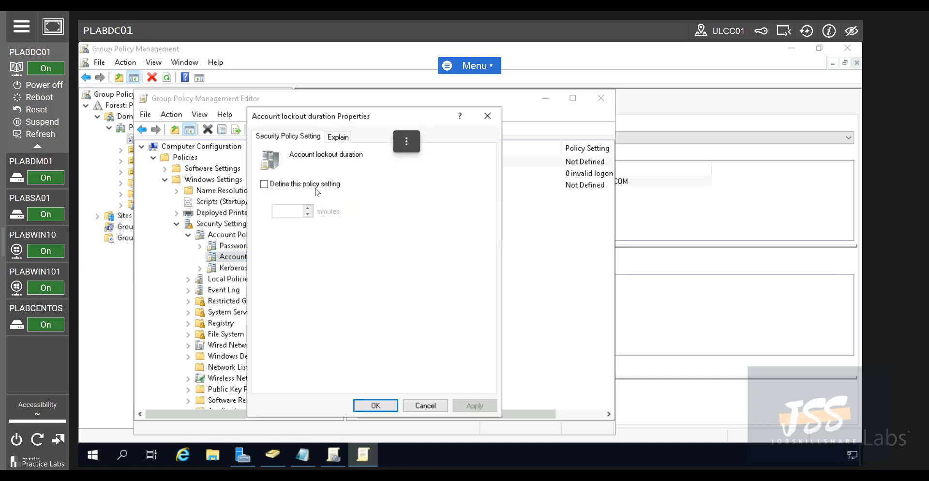
Define a 30-minute lockout duration, accept the suggested 5-attempt threshold and 30-minute reset, and close the editor
click(264, 184)
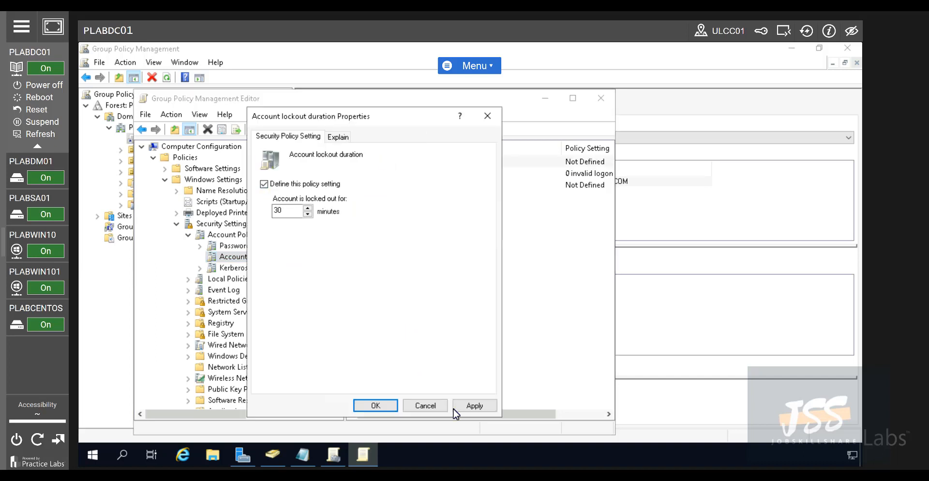
click(474, 406)
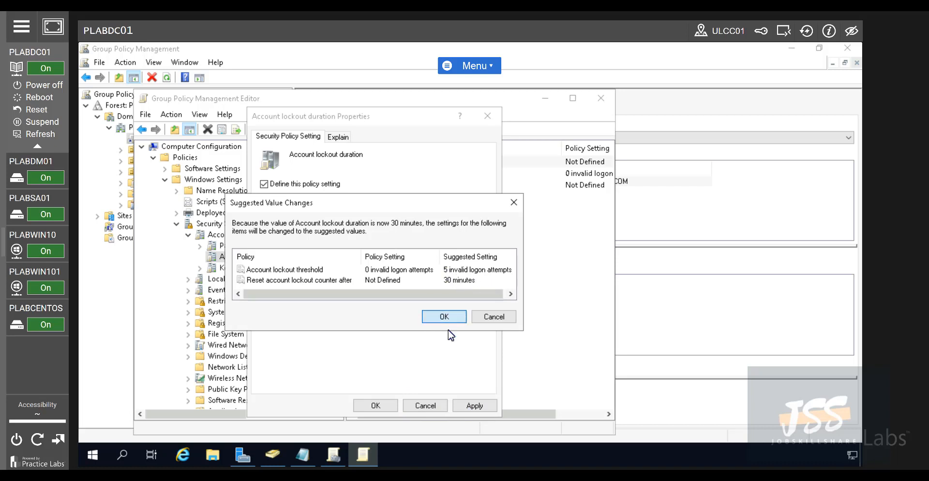
click(444, 316)
click(391, 407)
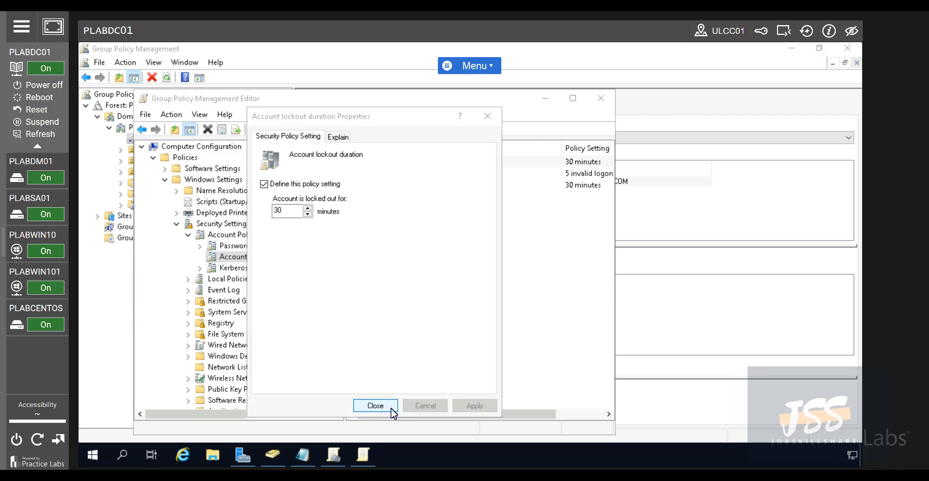
click(247, 247)
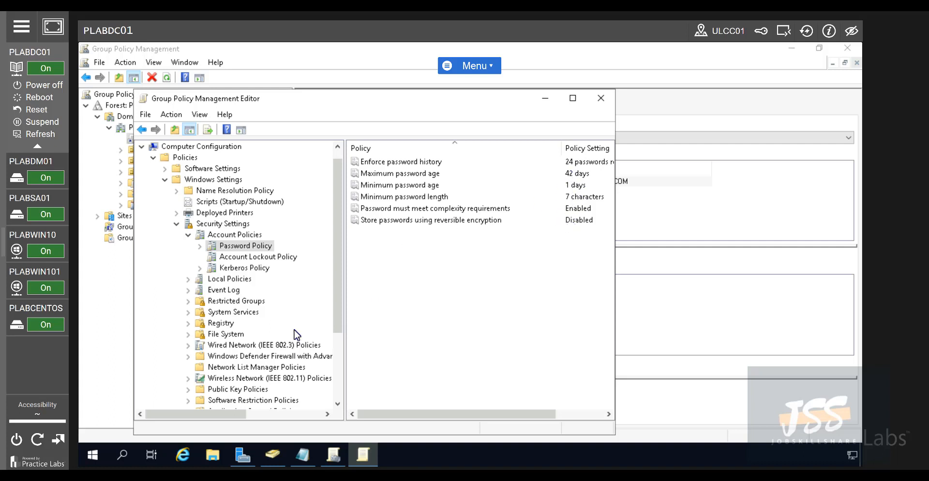
click(261, 257)
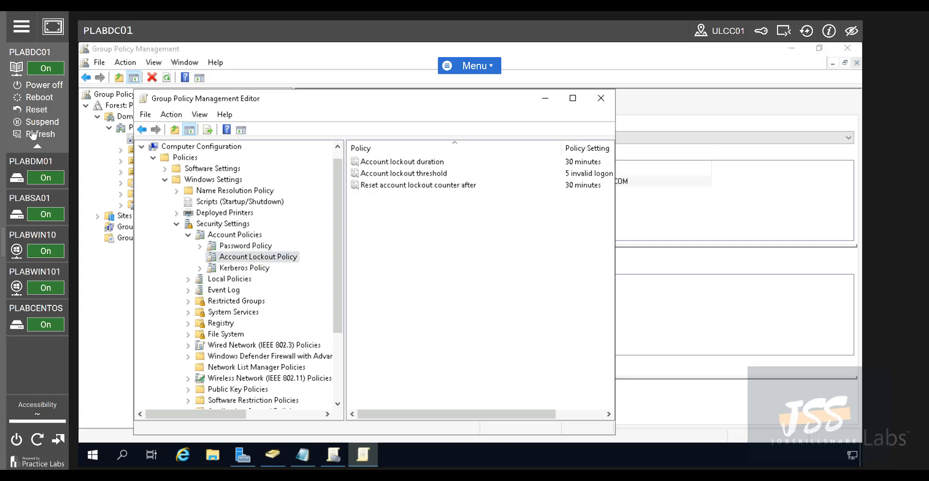
click(601, 98)
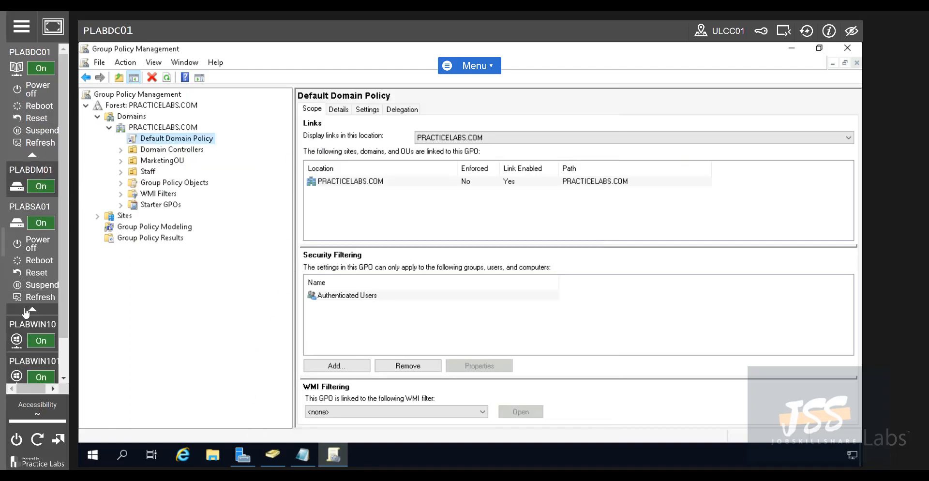
Restart PLABWIN10 from the Start button's power menu, then go back to the PLABDC01 server
click(27, 247)
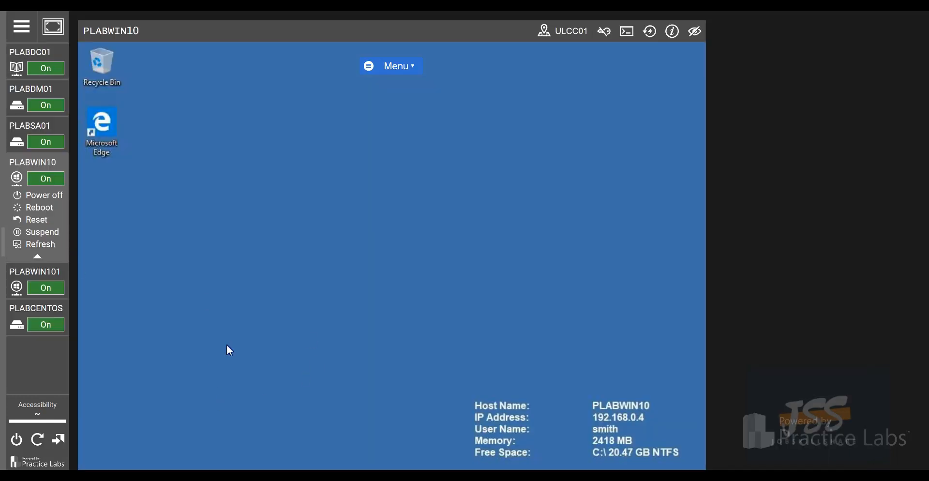
scroll(392, 242, down, 2)
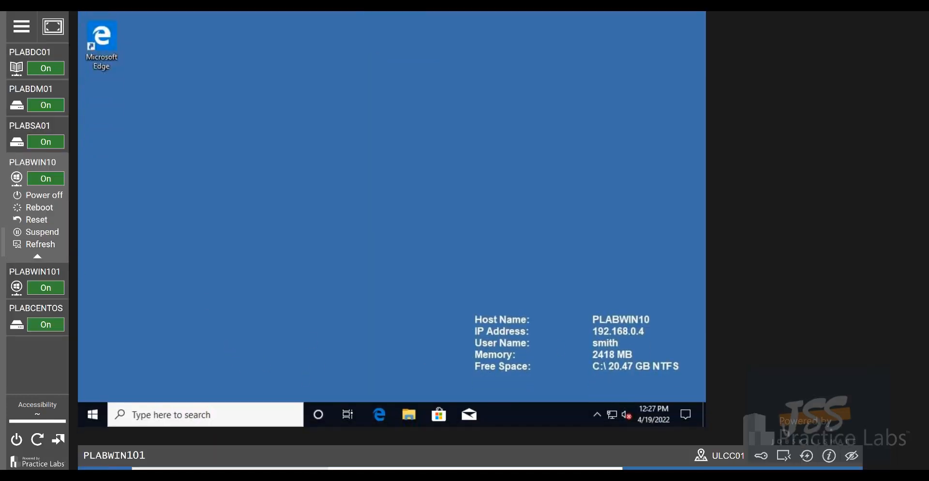
click(140, 415)
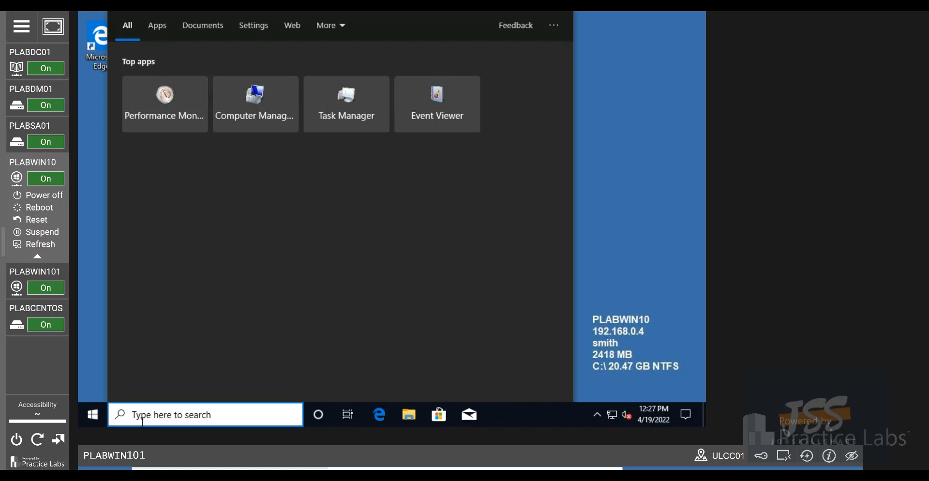
click(98, 412)
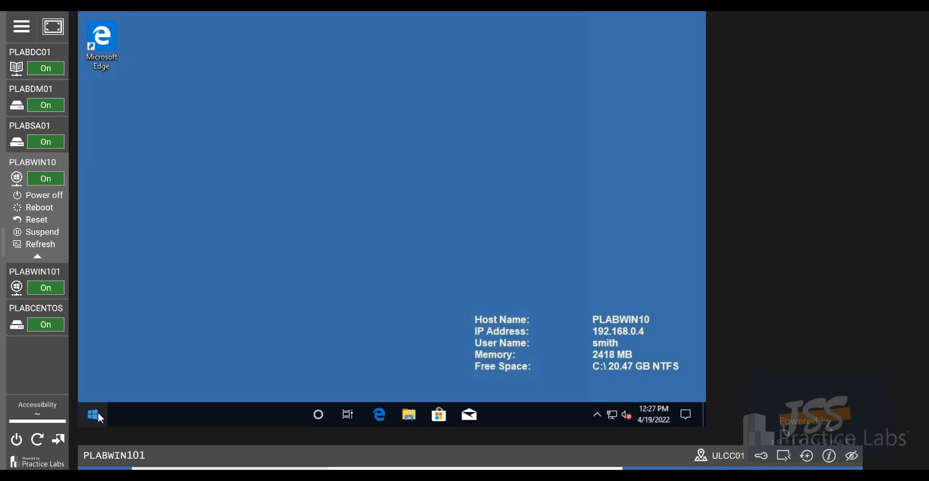
click(98, 412)
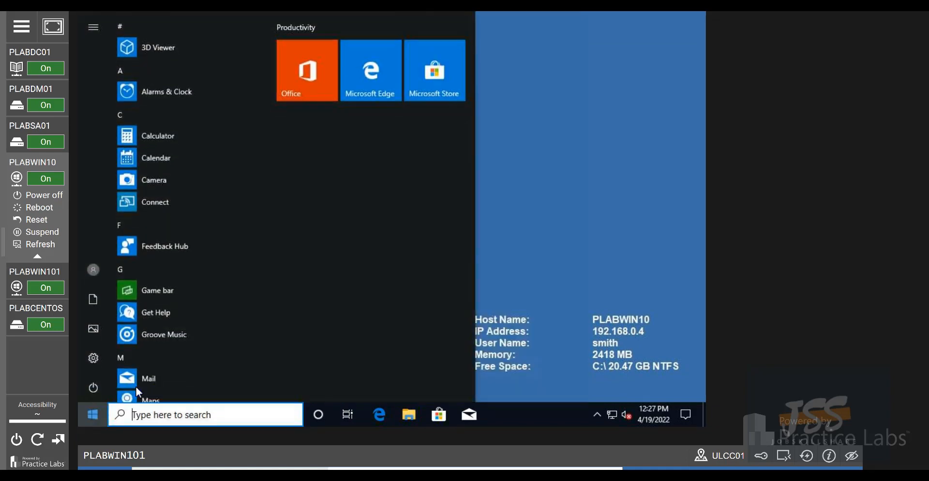
click(94, 411)
click(93, 413)
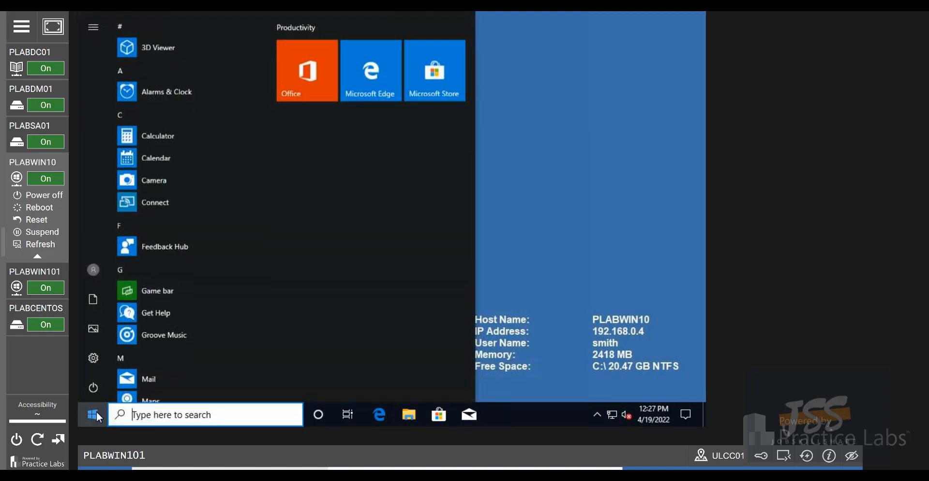
right_click(95, 411)
mouse_move(155, 379)
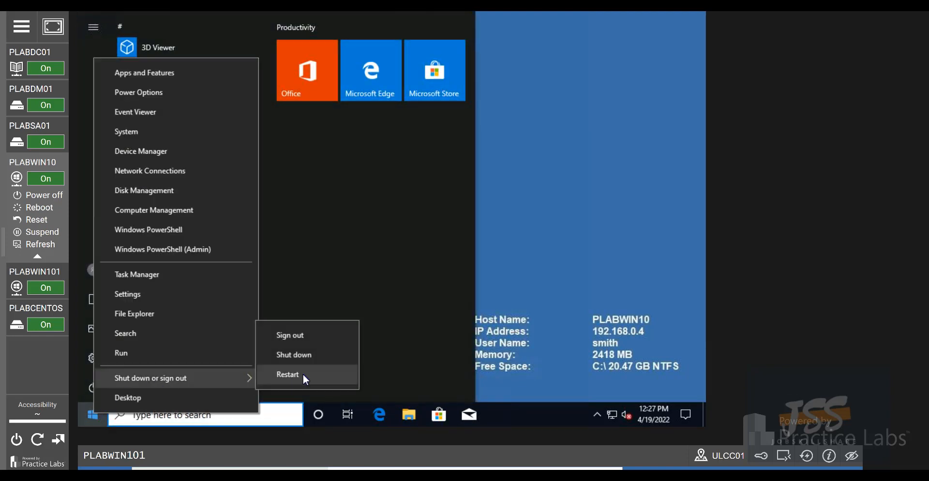
click(303, 374)
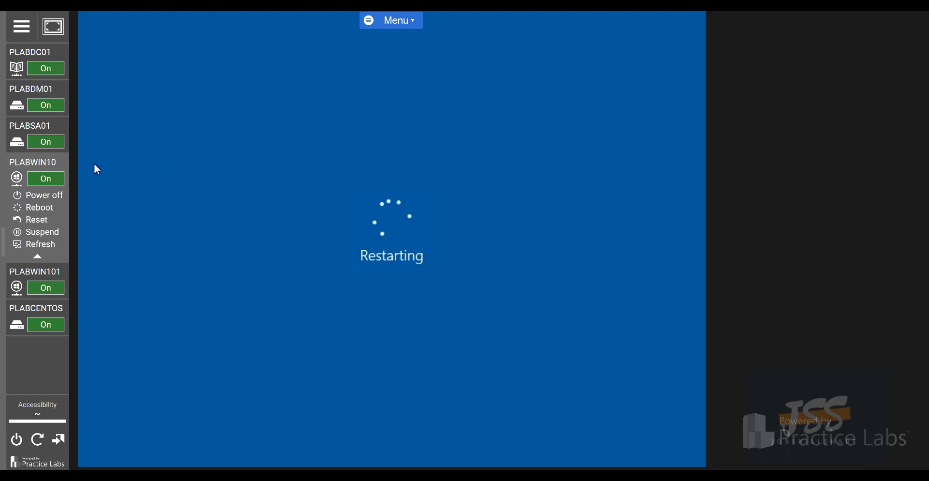
click(53, 51)
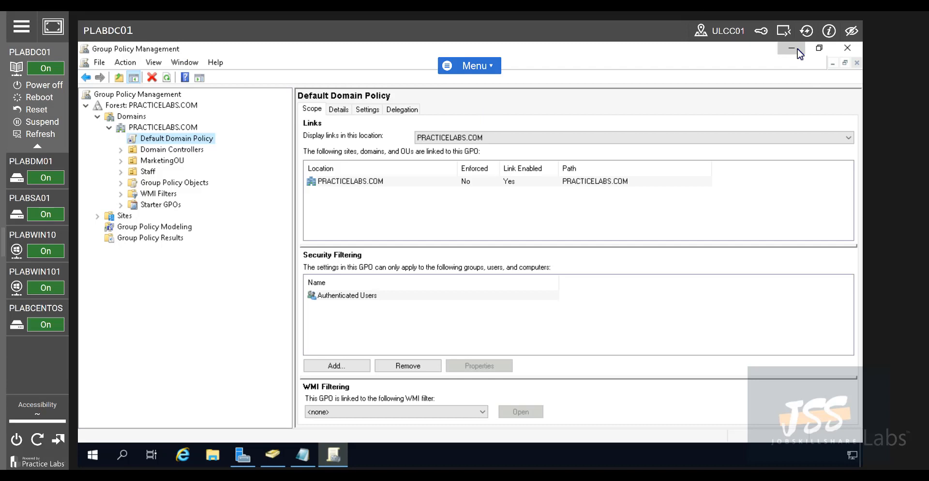
Minimize Group Policy Management and bring up Active Directory Users and Computers and the ticket notes
click(793, 48)
click(270, 452)
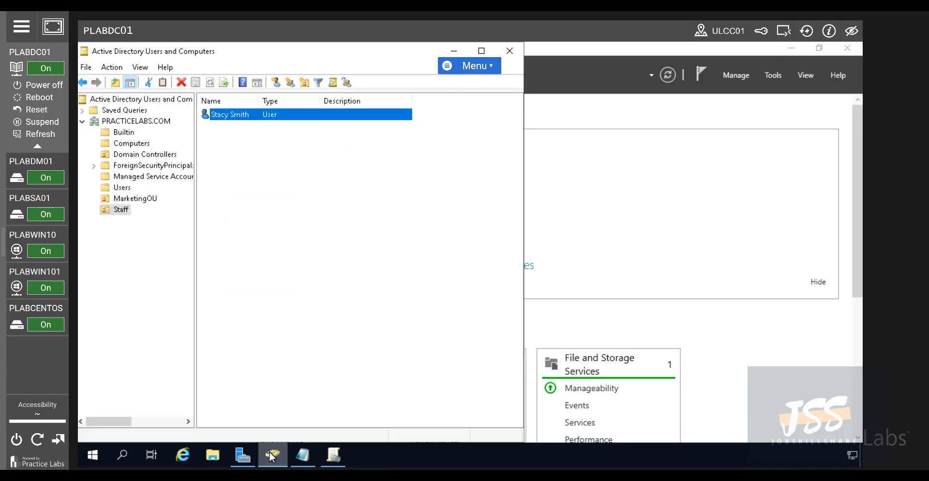
click(312, 458)
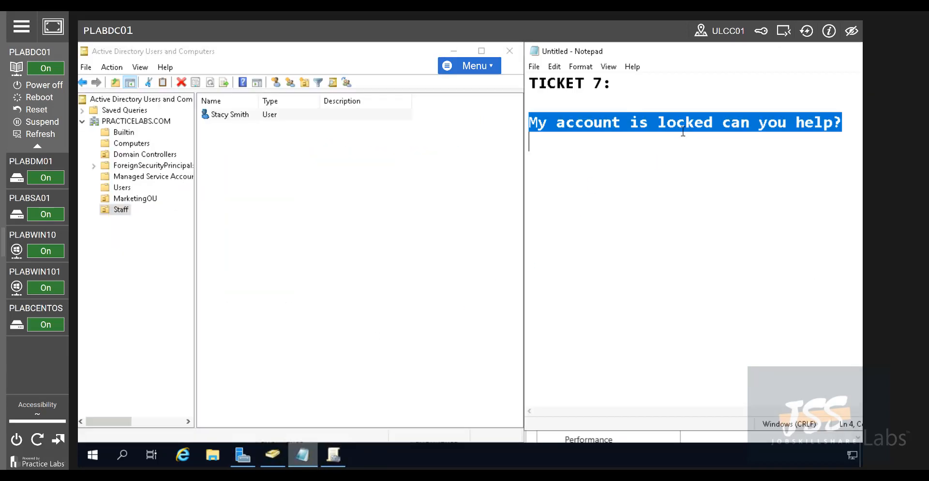
Highlight the ticket sentence about the locked account, then move to PLABWIN10's lock screen
click(676, 123)
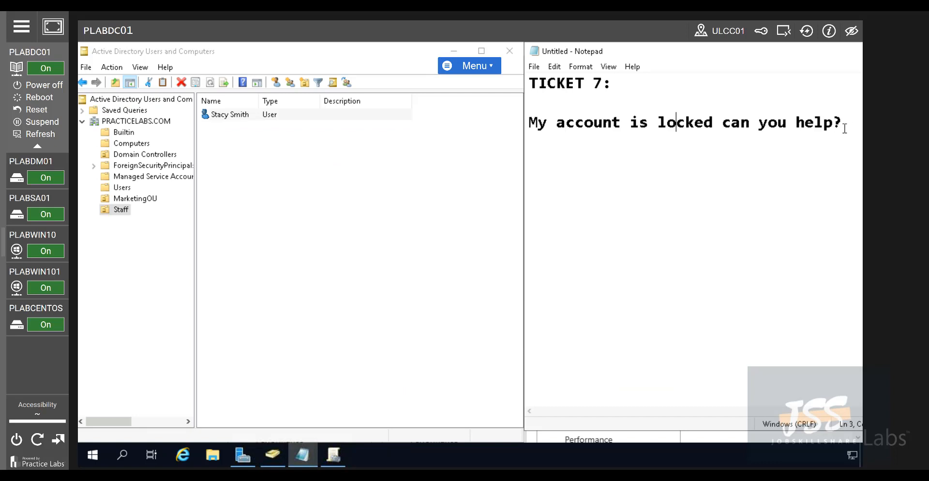
drag(844, 124, 531, 120)
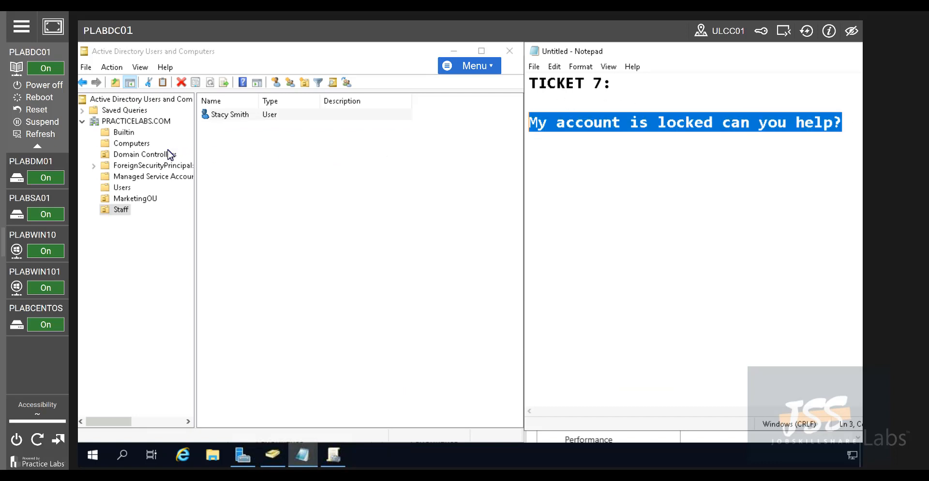
click(787, 128)
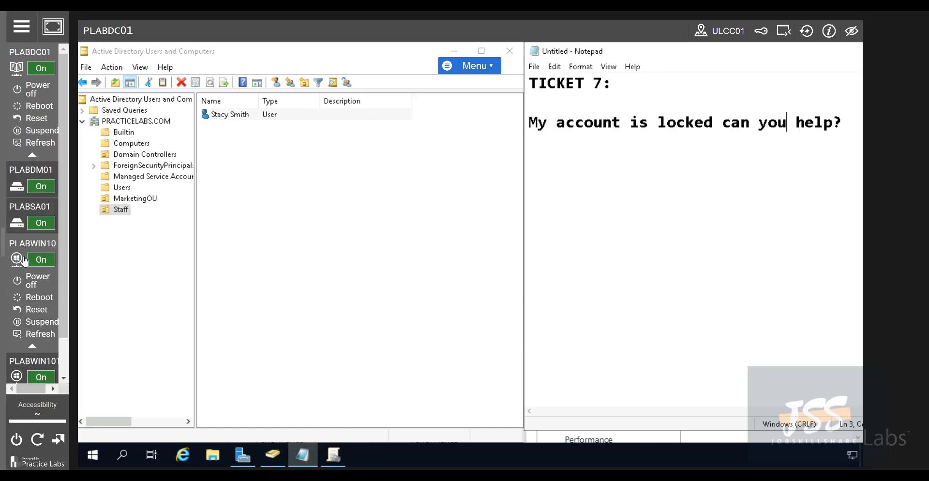
click(25, 245)
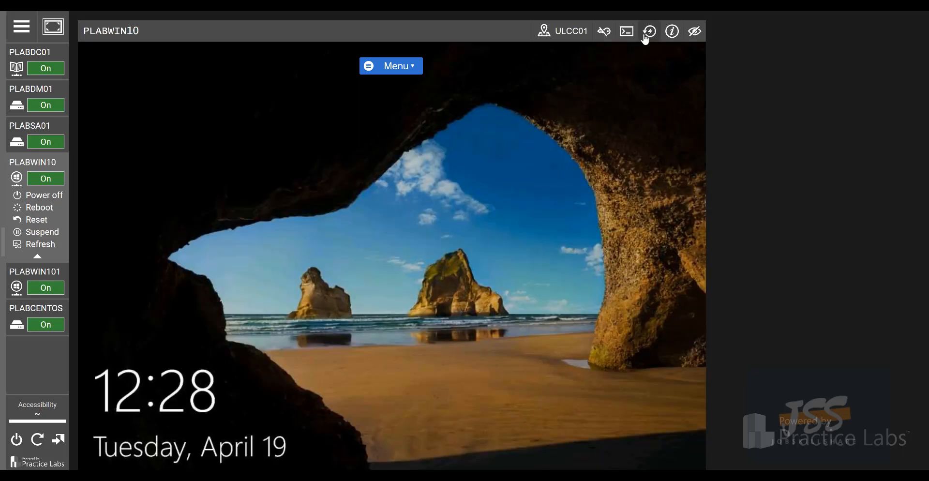
Try signing in to PLABWIN10 three times with a wrong password, dismissing each incorrect-password error
click(331, 222)
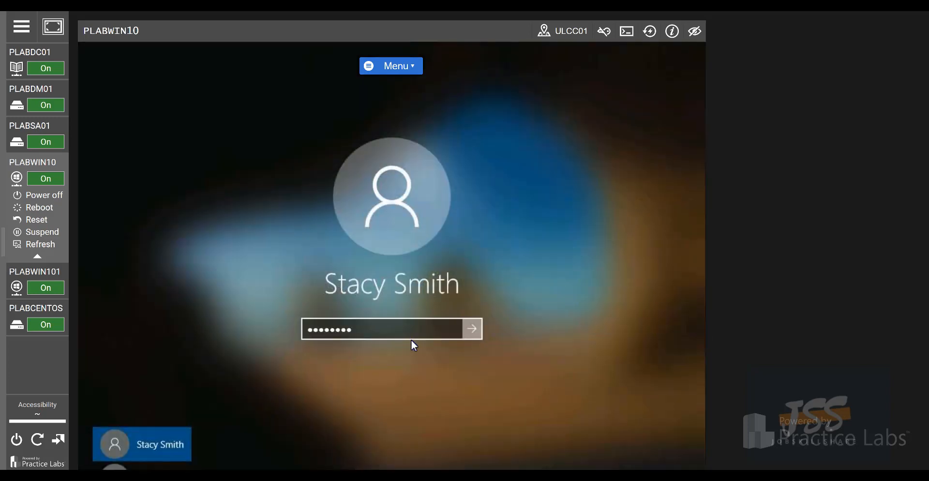
click(388, 344)
text(••••••)
key(Return)
key(Return)
text(••••••)
key(Return)
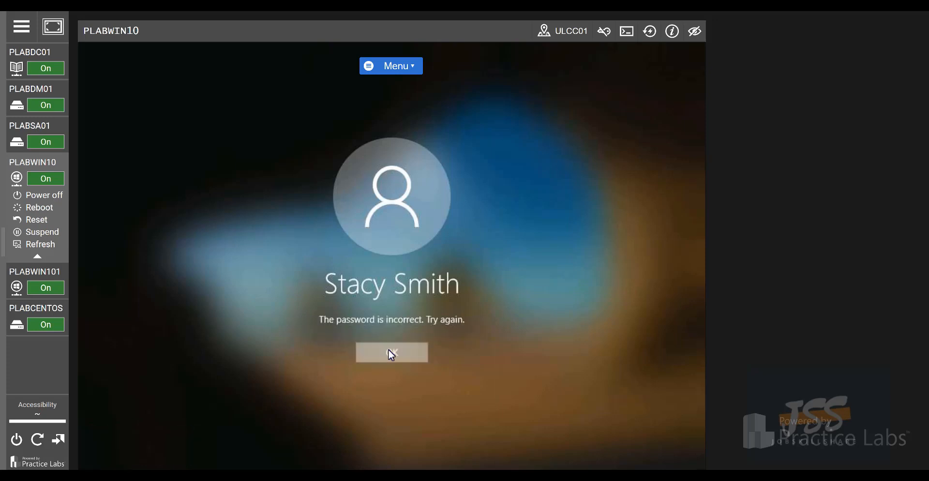
click(388, 353)
text(••••••)
key(Return)
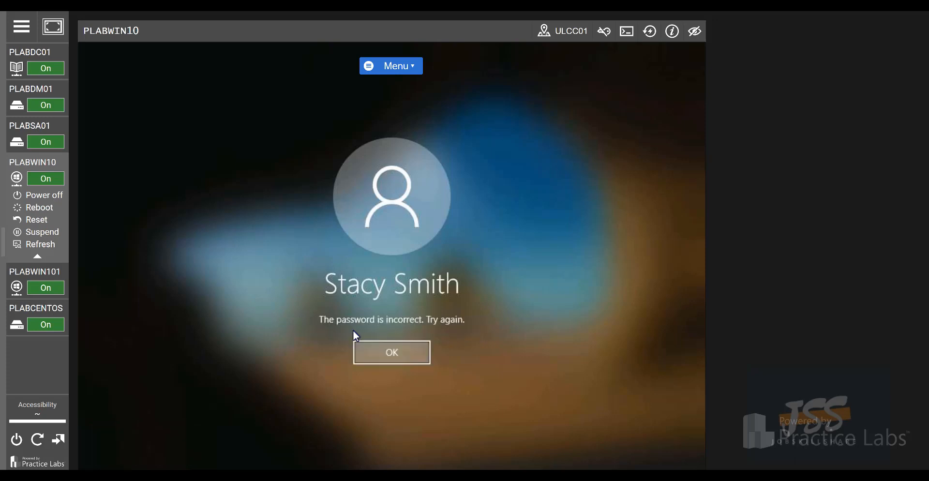
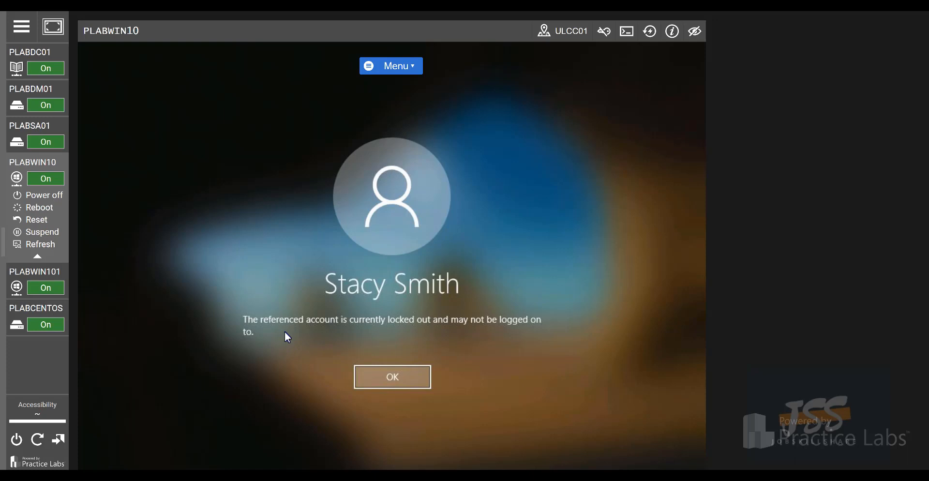
Switch to PLABDC01, where Active Directory Users and Computers and the Ticket 7 note are shown
click(30, 52)
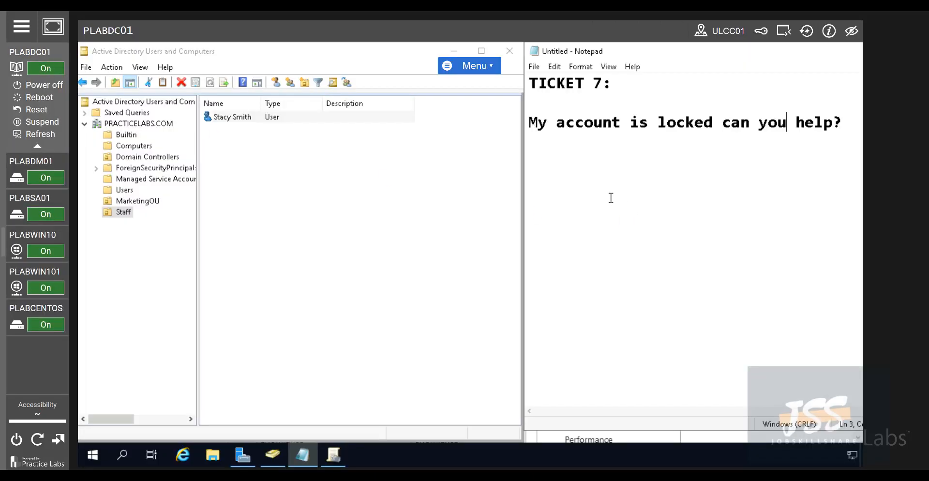
Tick Unlock account on the Staff user's Account tab in Properties, then apply and close
right_click(233, 119)
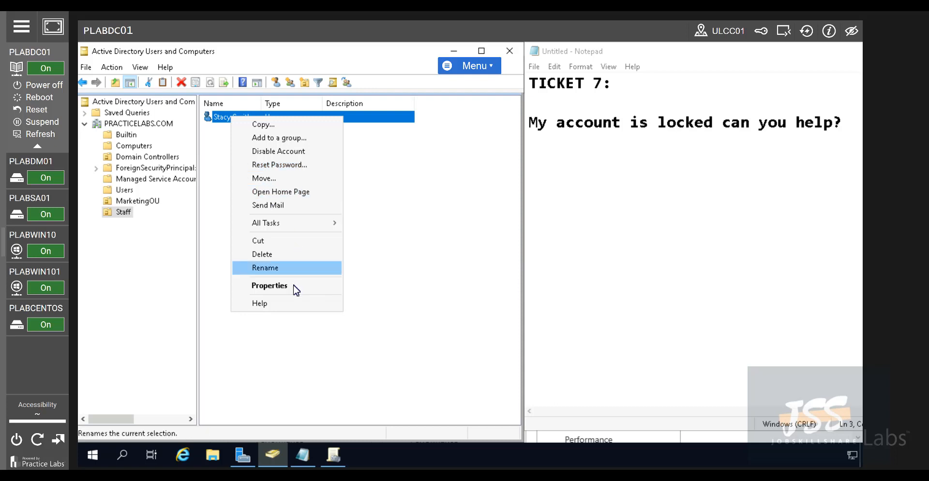
click(269, 286)
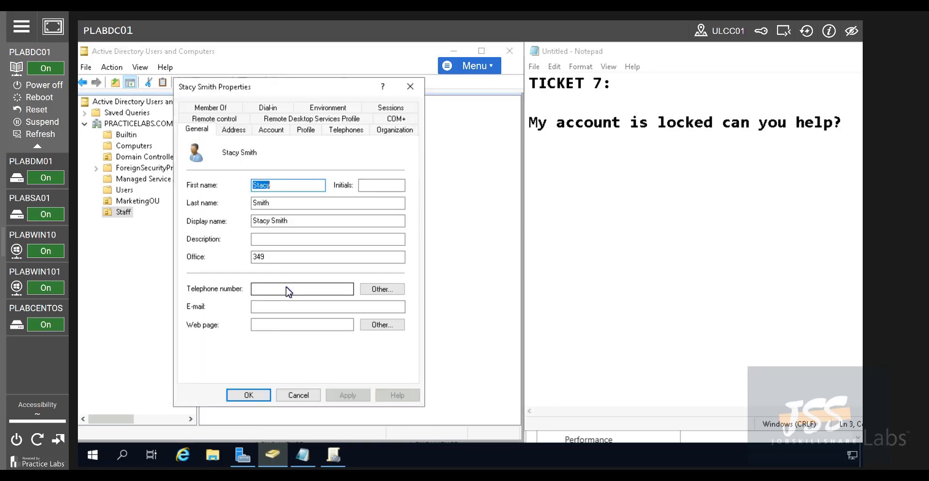
click(271, 130)
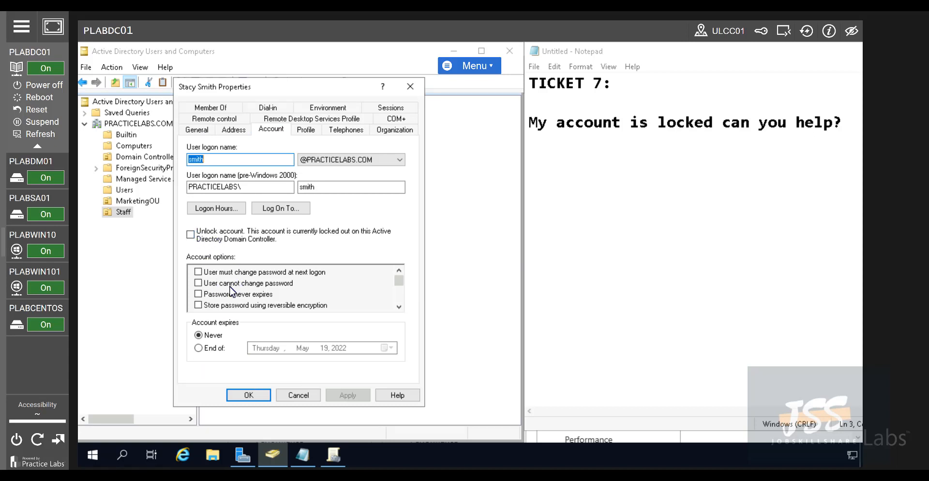
click(233, 239)
click(361, 395)
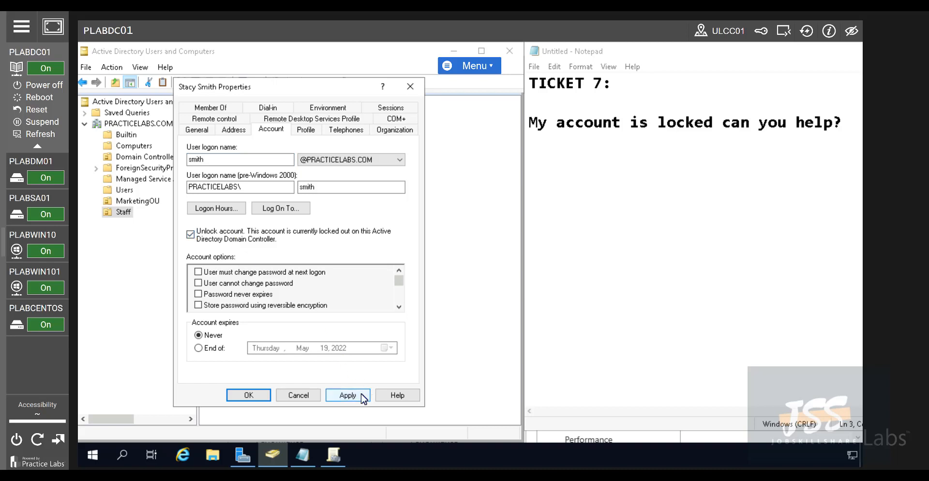
click(248, 395)
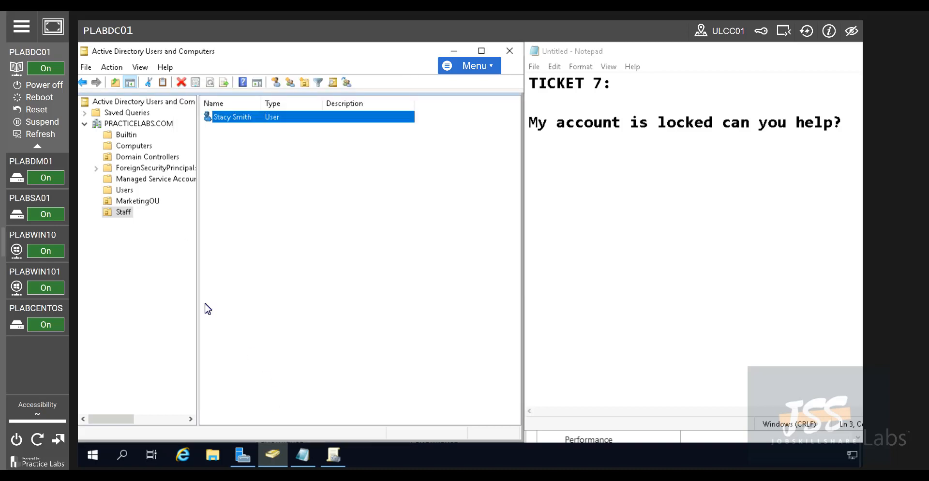
click(35, 202)
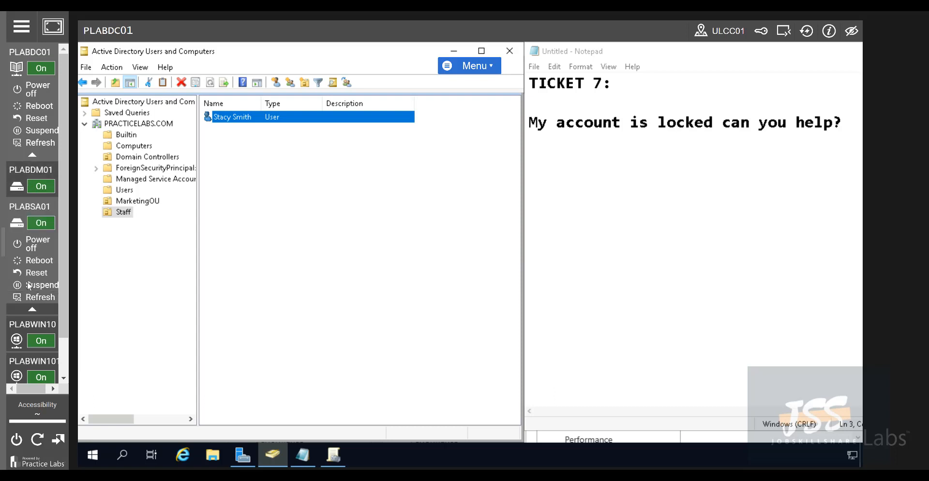
Sign in to PLABWIN10 with the user's password past the lockout message, then return to PLABDC01
click(37, 320)
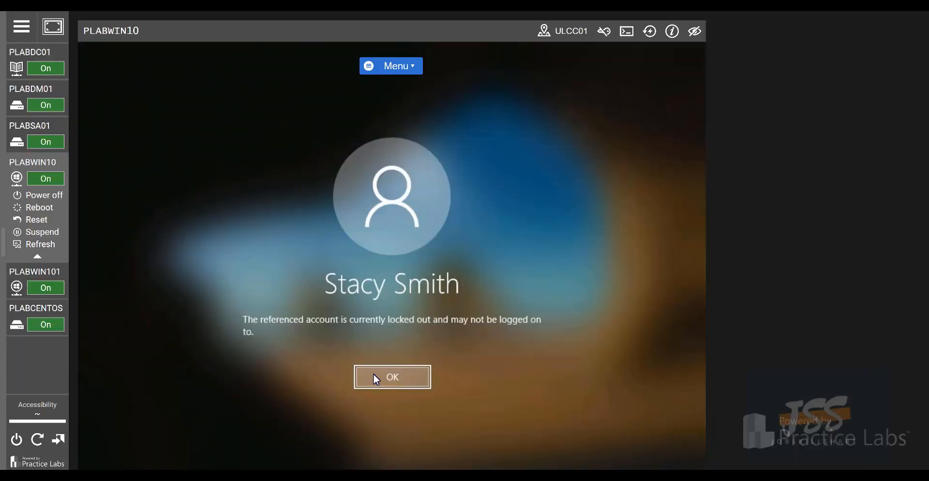
click(375, 379)
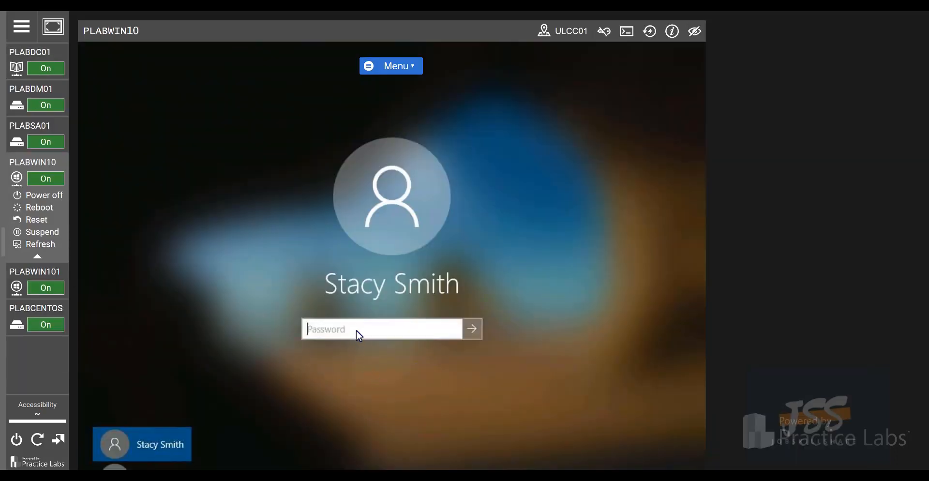
text(Passw0rd)
key(Return)
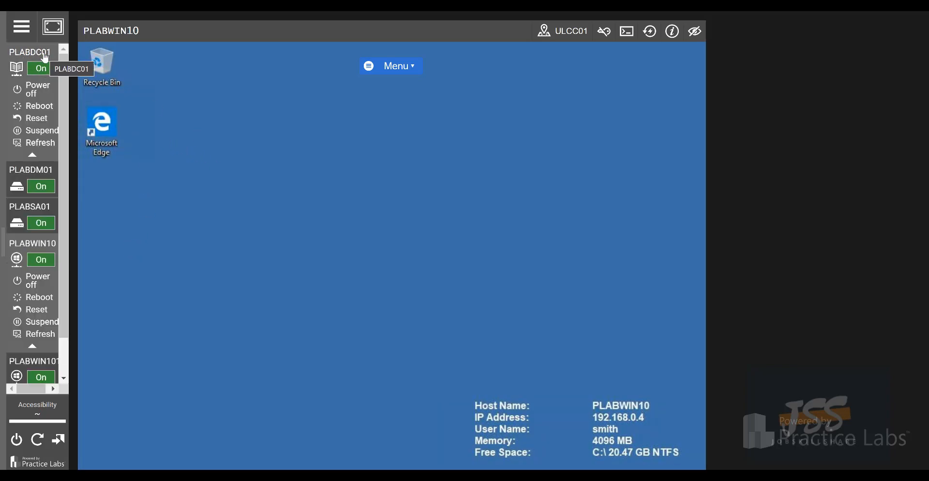
click(45, 57)
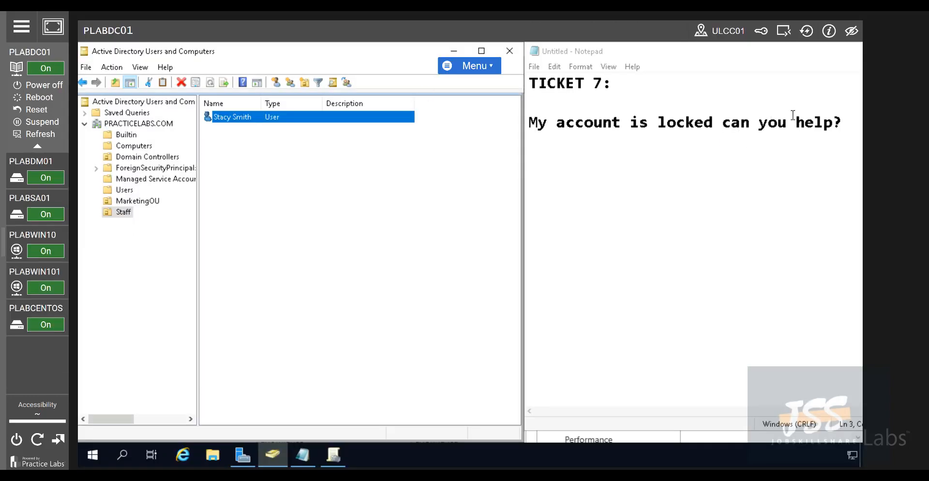
Look at the user's Reset Password dialog and close it without changes
right_click(225, 119)
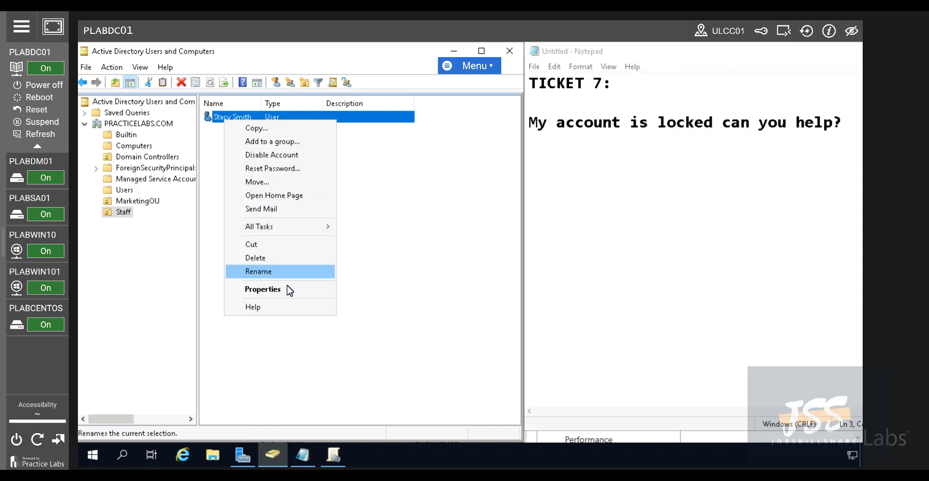
click(256, 170)
click(200, 282)
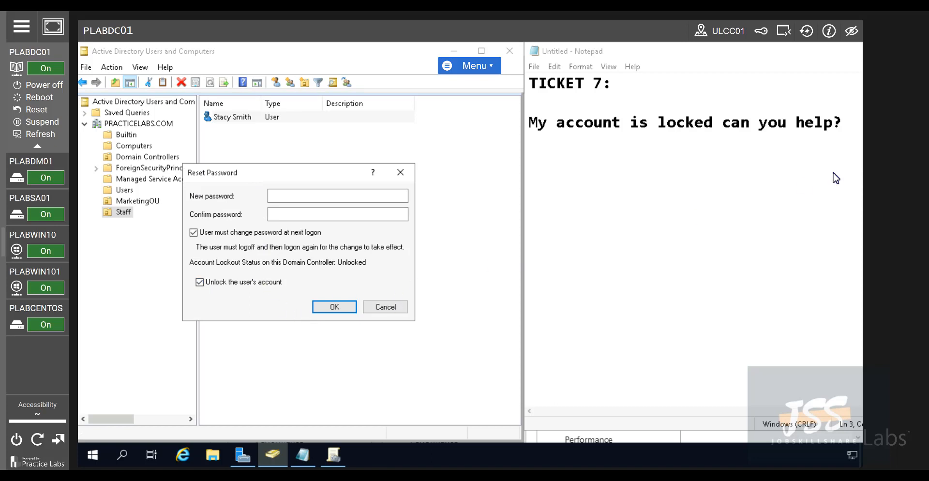
click(401, 173)
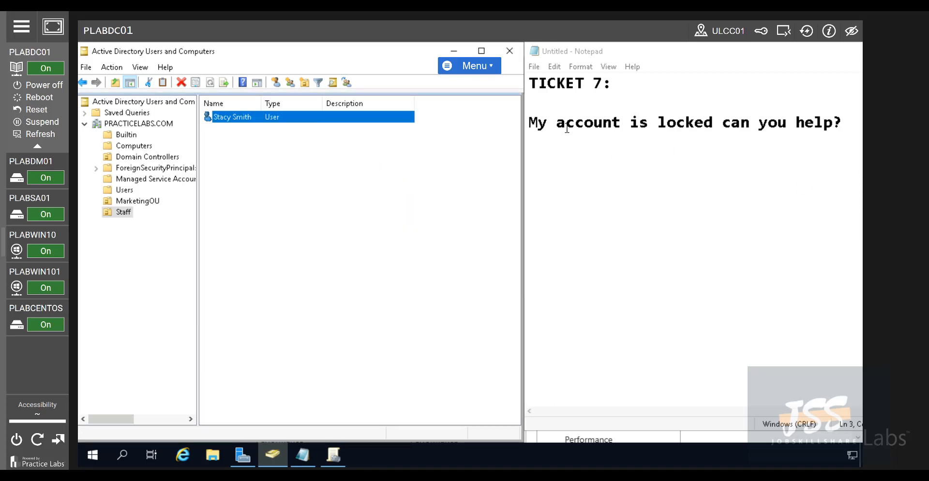
Check the unlock status on the user's Account tab in Properties, then cancel
right_click(230, 118)
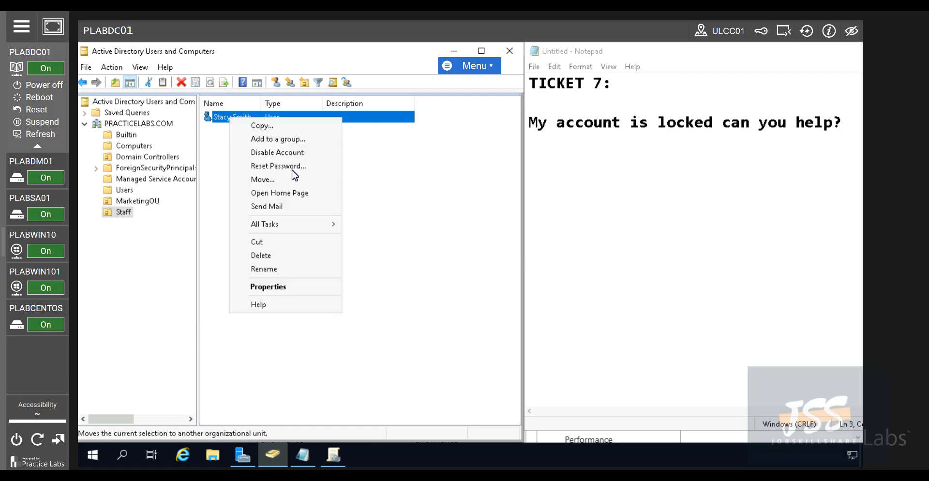
click(266, 288)
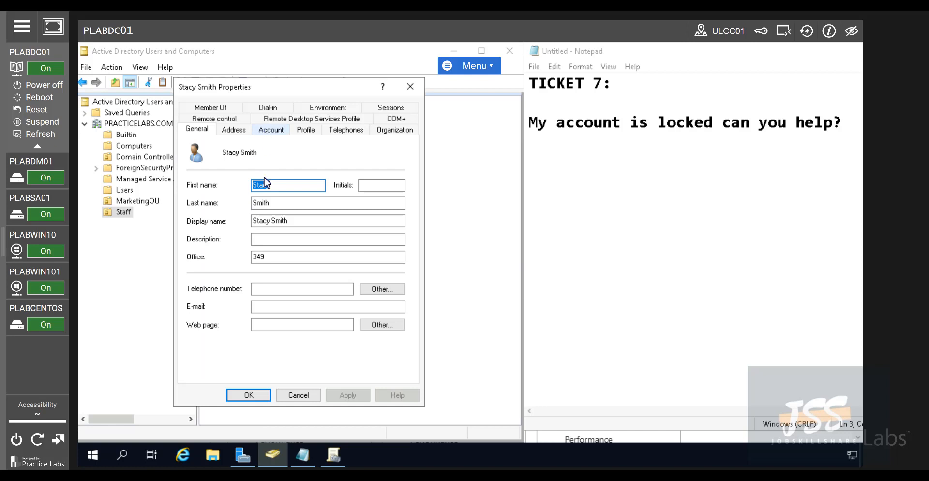
click(269, 131)
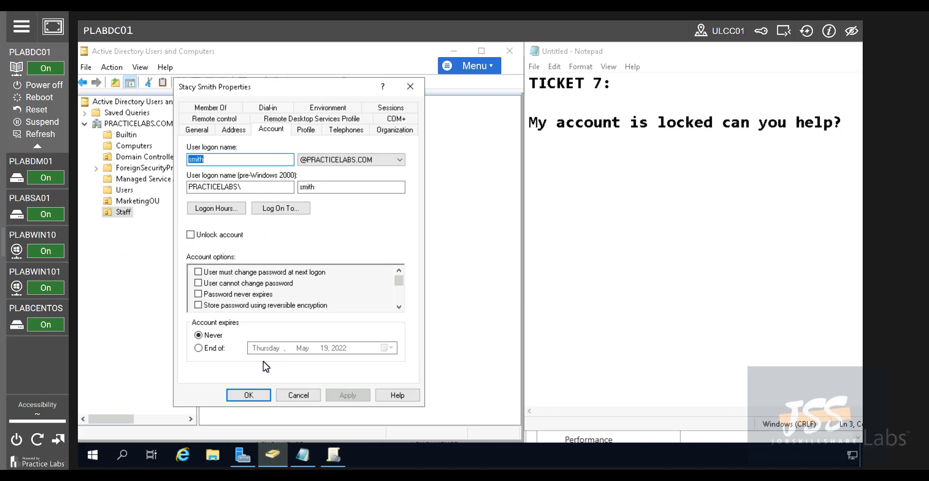
click(305, 394)
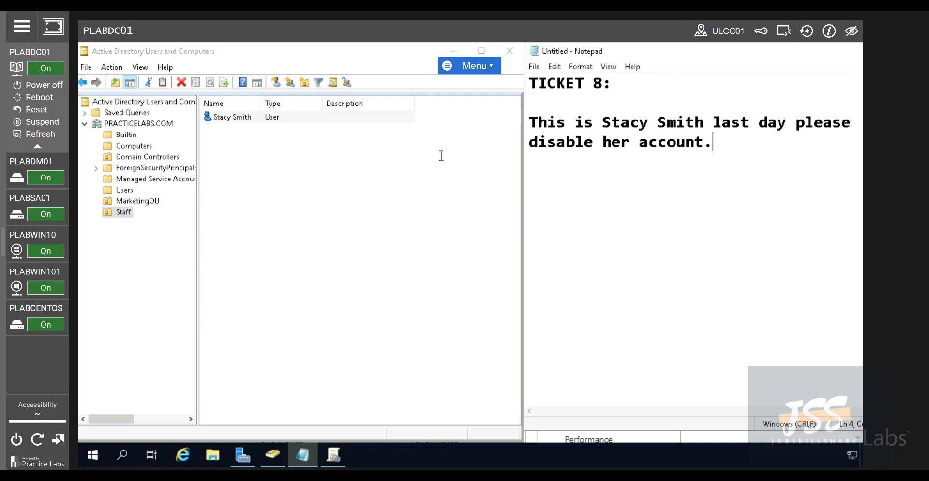
Disable the departing user's account in Staff and acknowledge the confirmation
right_click(221, 118)
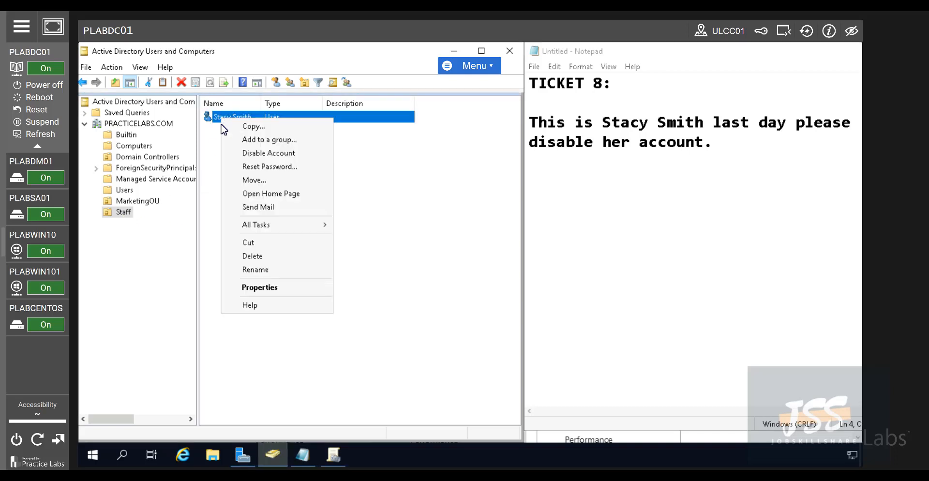
click(243, 154)
click(536, 292)
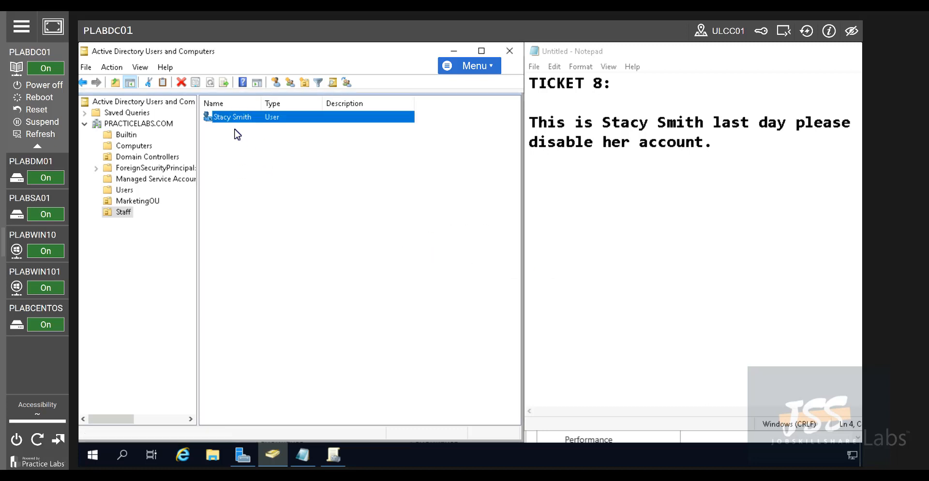
click(228, 163)
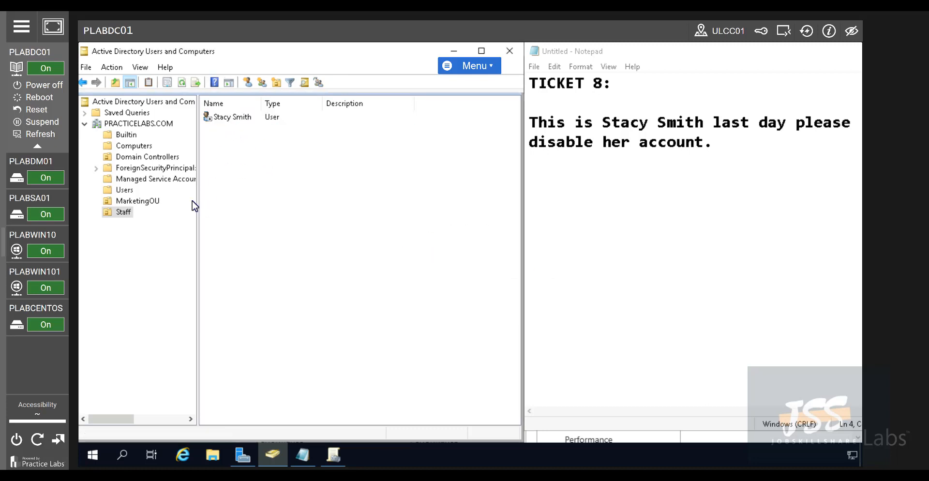
Check PLABWIN10, then return to PLABDC01 and select the user in Staff
click(51, 249)
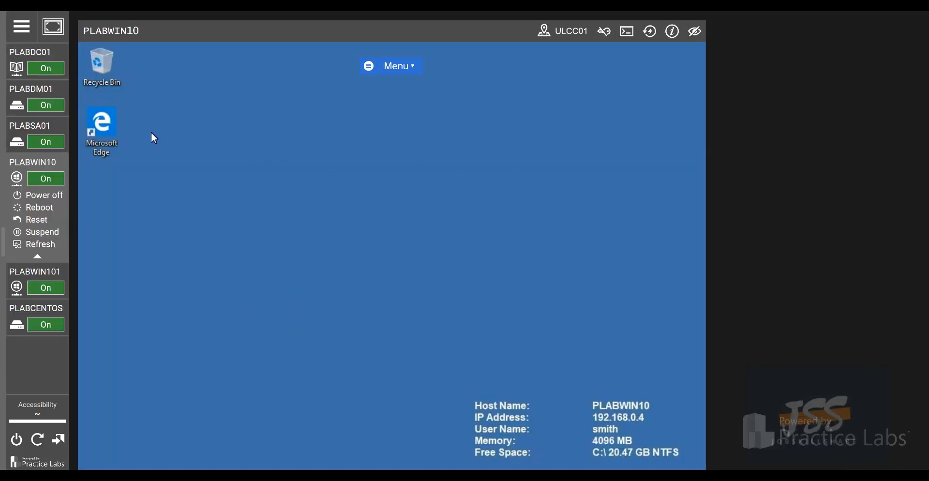
click(38, 68)
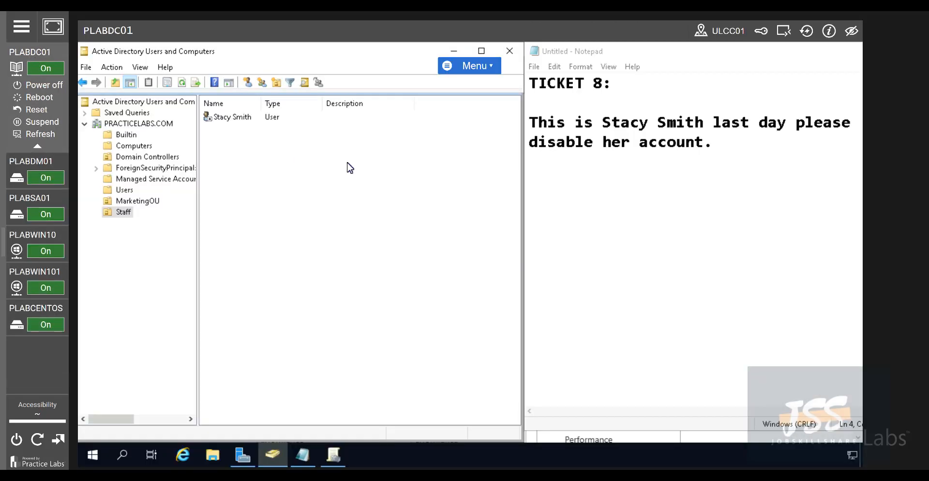
click(248, 117)
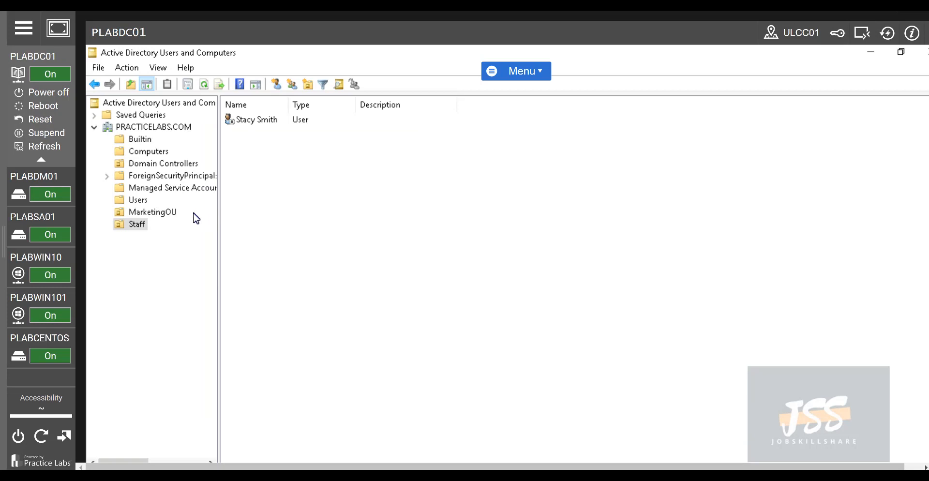
Use Enable Account on the disabled Staff user and acknowledge the confirmation
right_click(253, 121)
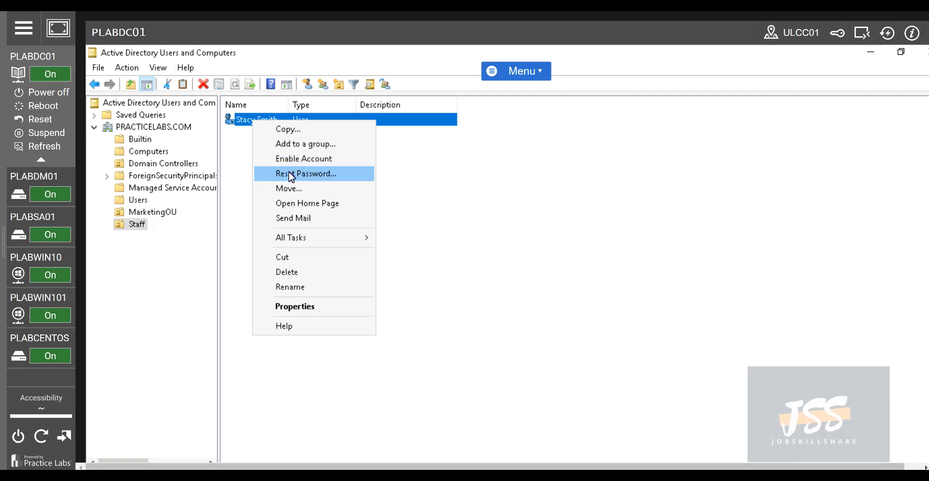
click(293, 159)
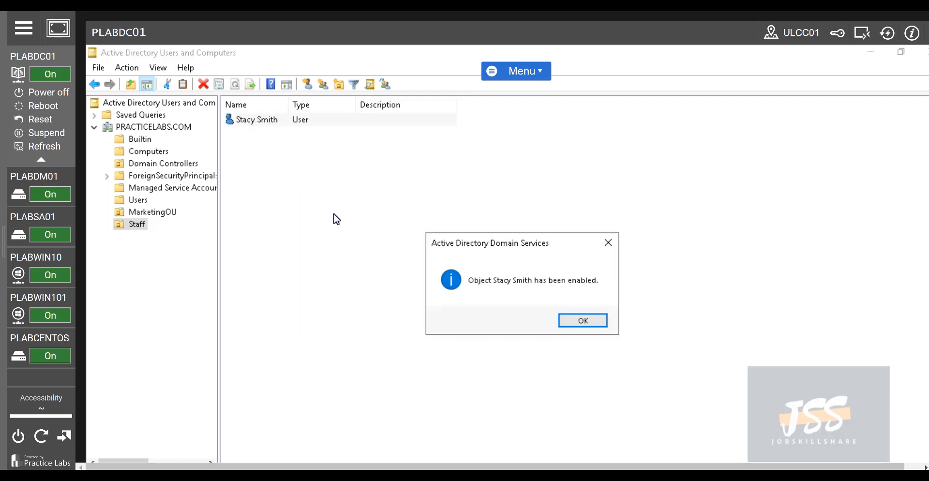
click(583, 320)
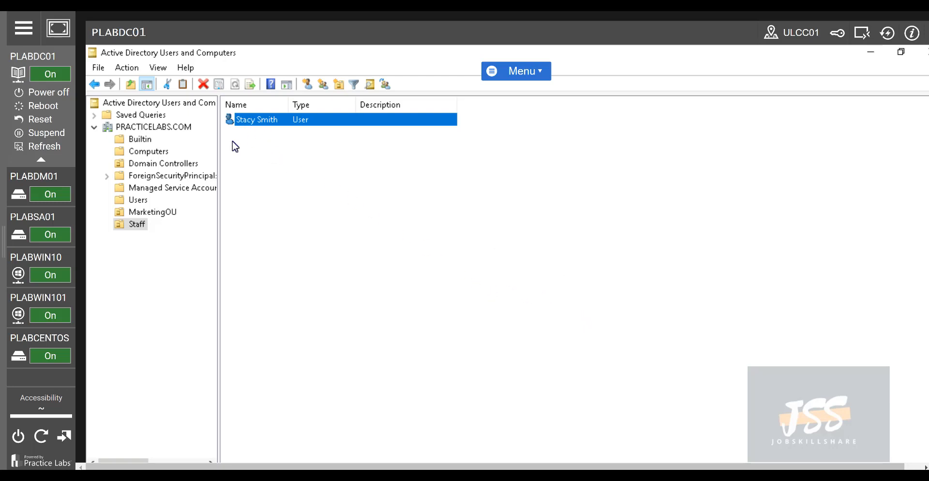
On the user's Profile tab, set the home folder to Connect with drive letter I:
right_click(265, 123)
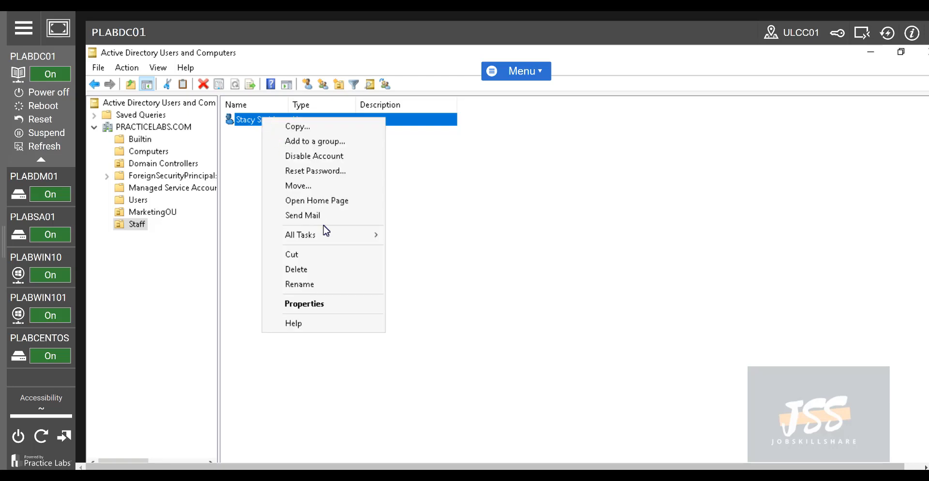
click(327, 304)
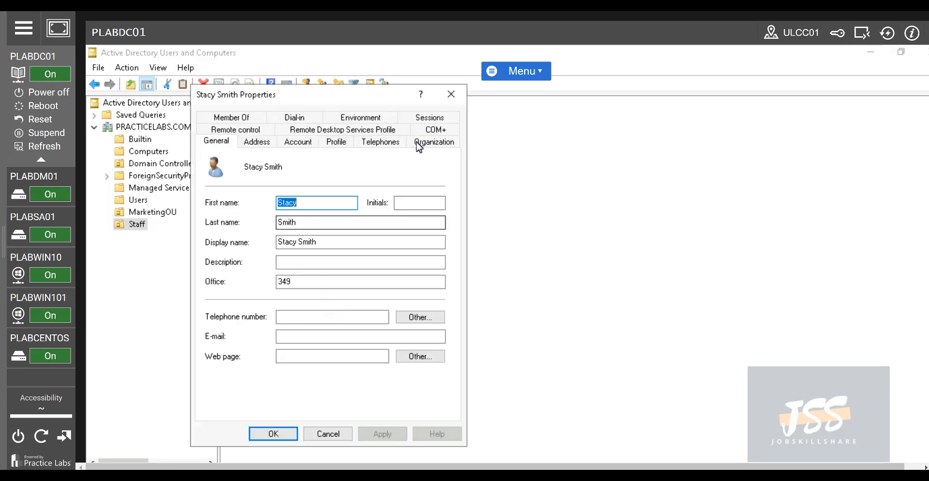
click(328, 146)
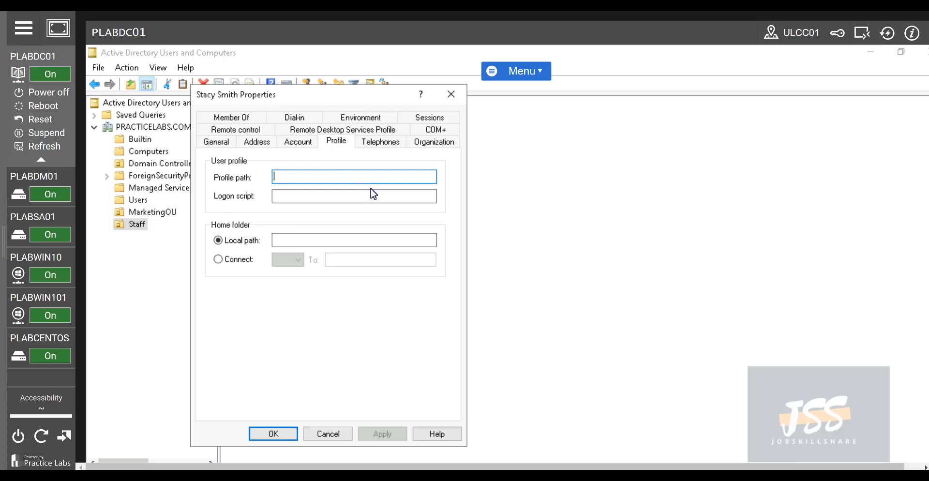
click(320, 195)
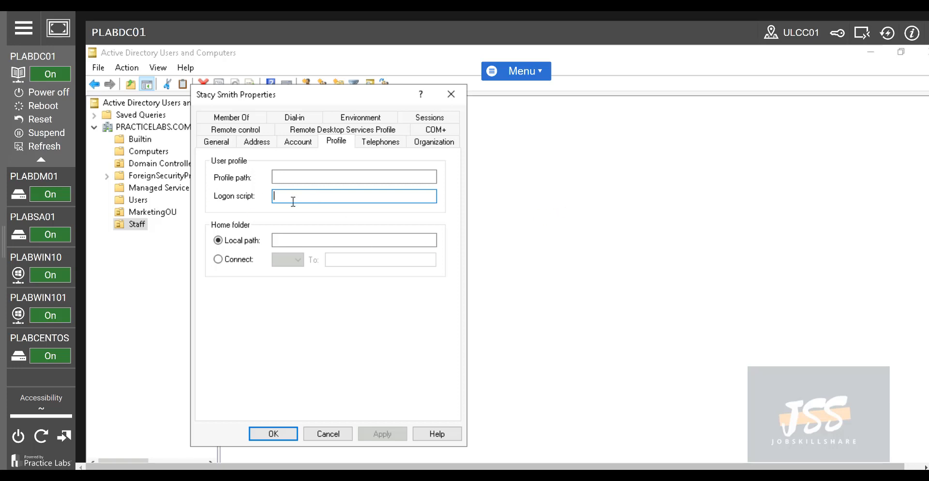
click(236, 261)
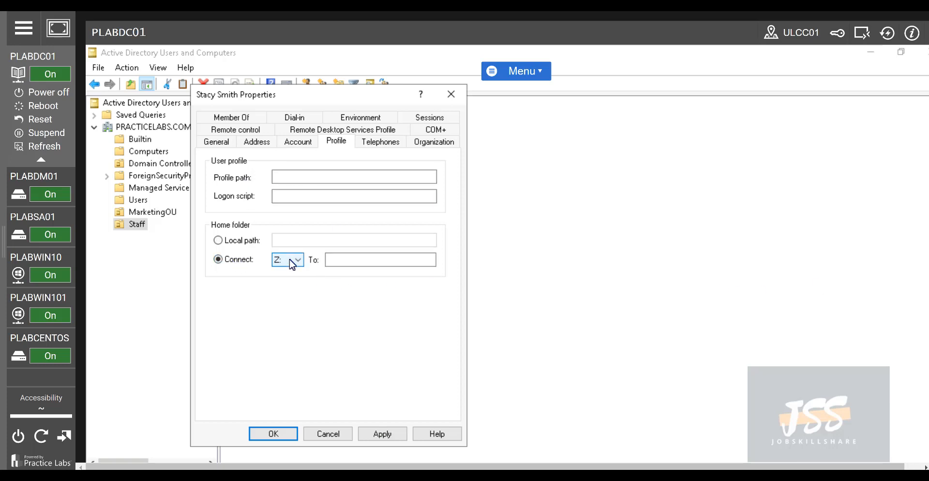
click(288, 260)
click(280, 315)
Inspect the user logon name and pre-Windows 2000 logon name, then view the Organization details
click(302, 144)
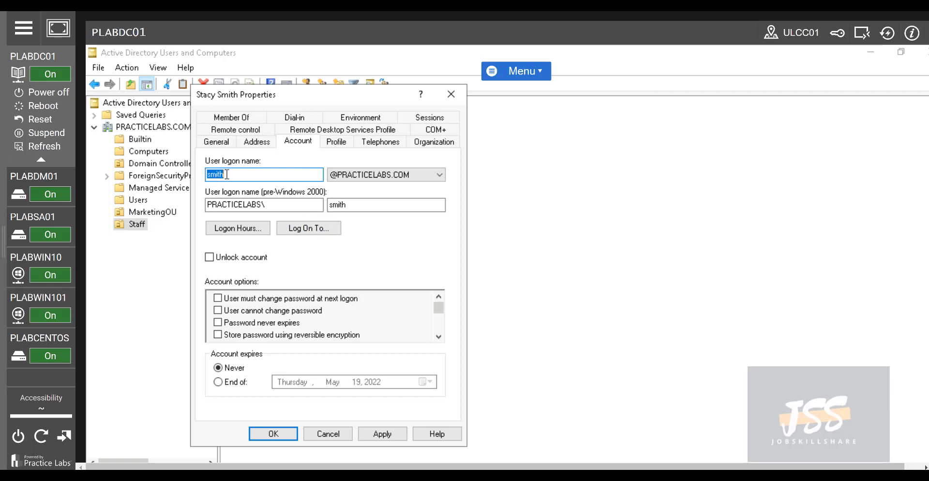
click(244, 178)
drag(356, 206, 338, 205)
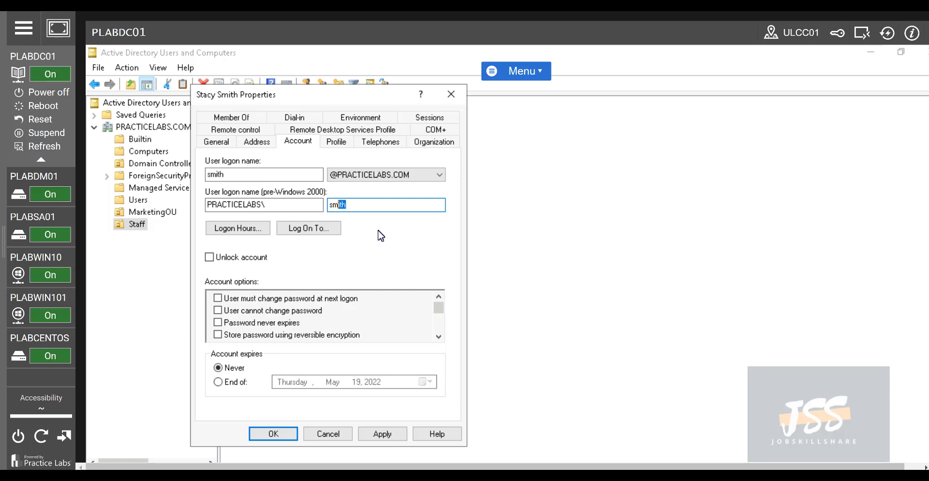
click(361, 206)
drag(339, 204, 410, 203)
click(229, 177)
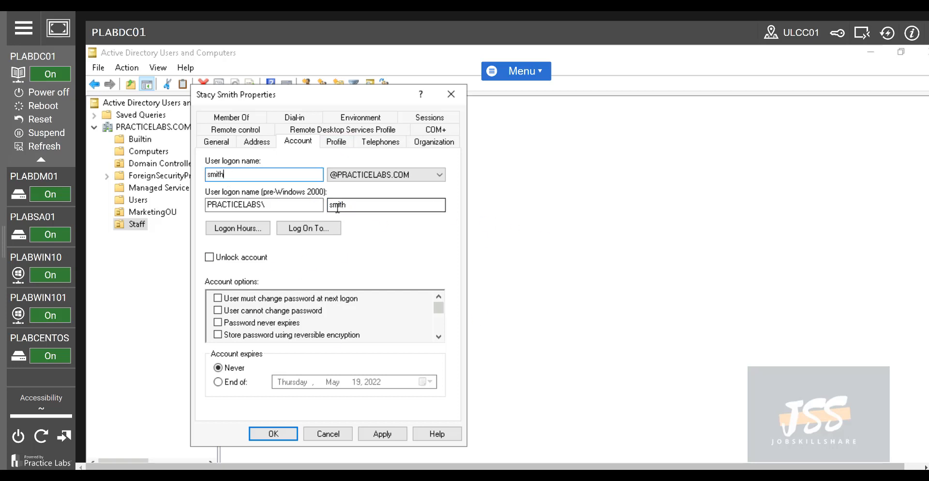
double_click(386, 205)
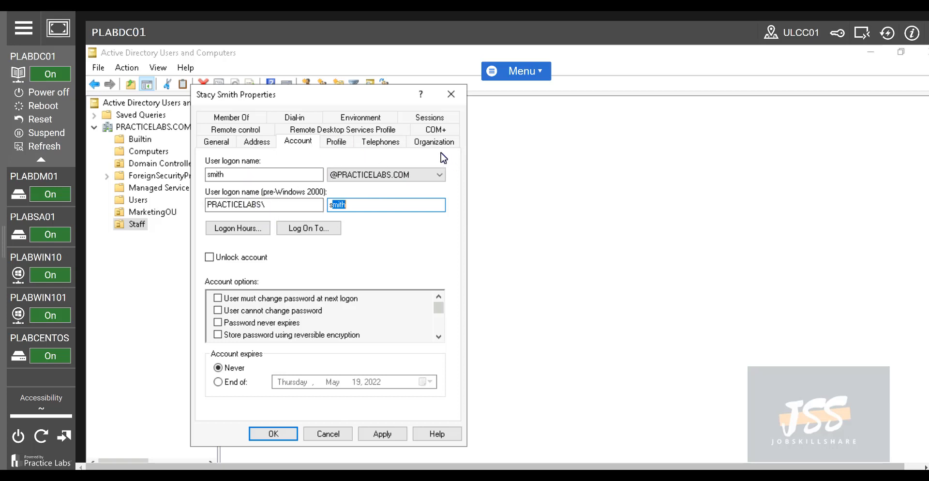
click(421, 144)
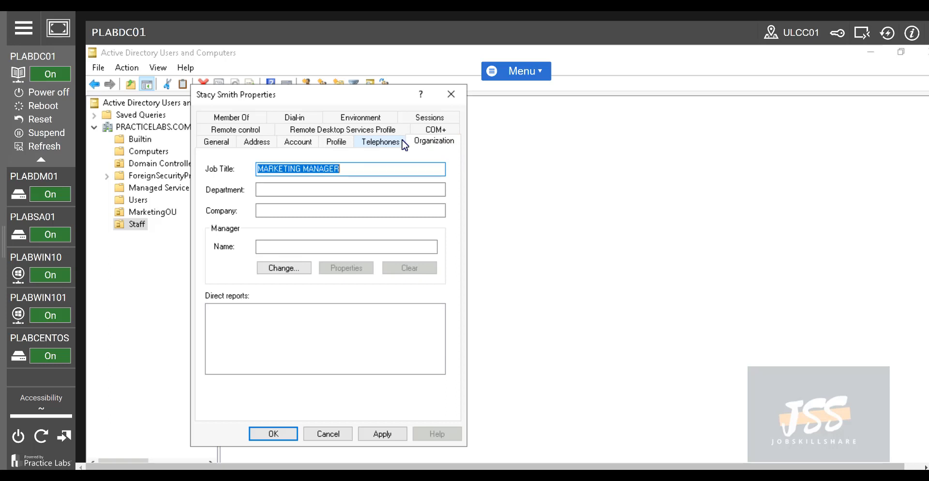
Close the user's properties and turn on View > Advanced Features
click(451, 94)
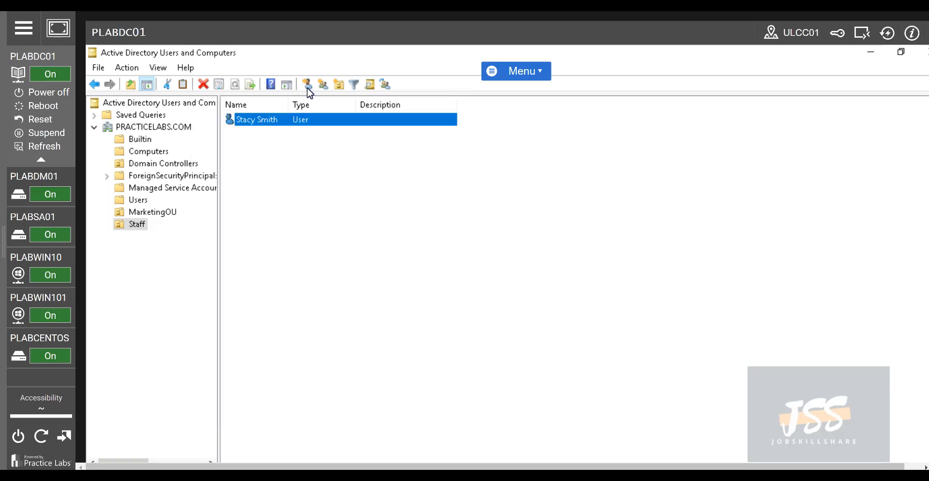
click(128, 69)
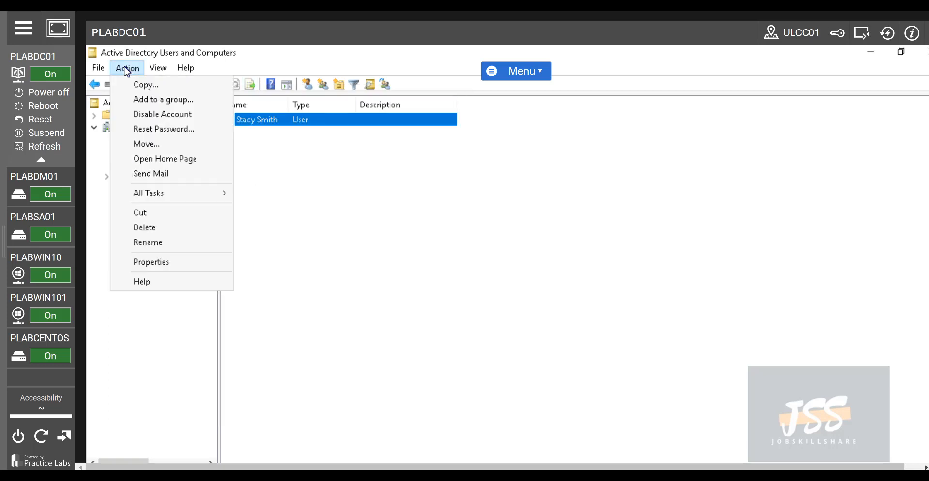
click(159, 69)
click(160, 70)
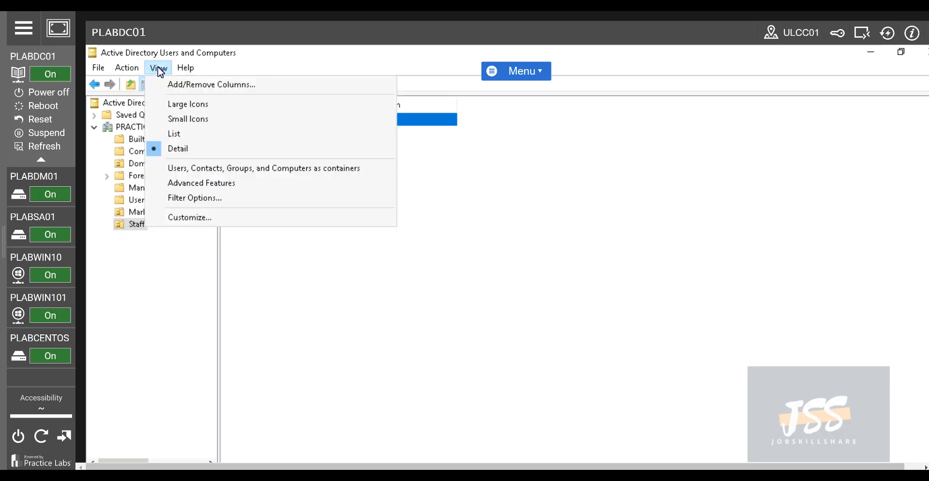
click(207, 183)
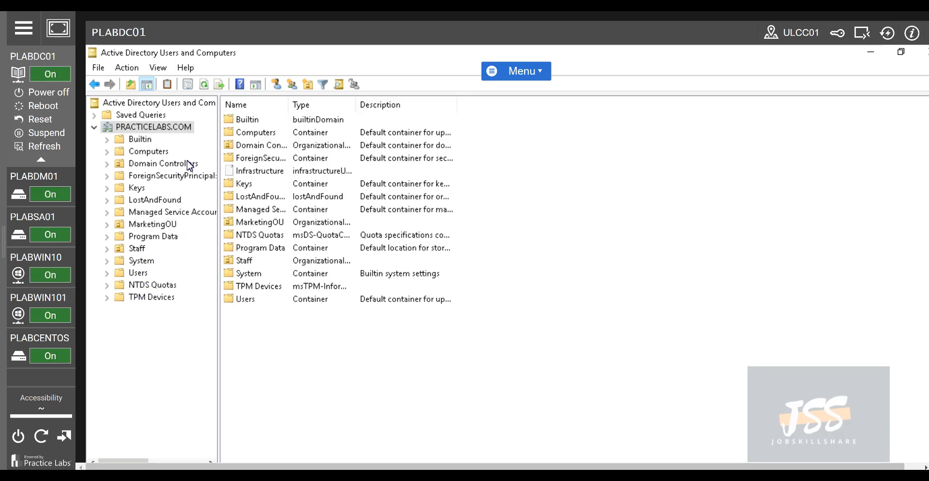
Browse the Users container and MarketingOU, bringing up actions for the Marketing group
click(140, 273)
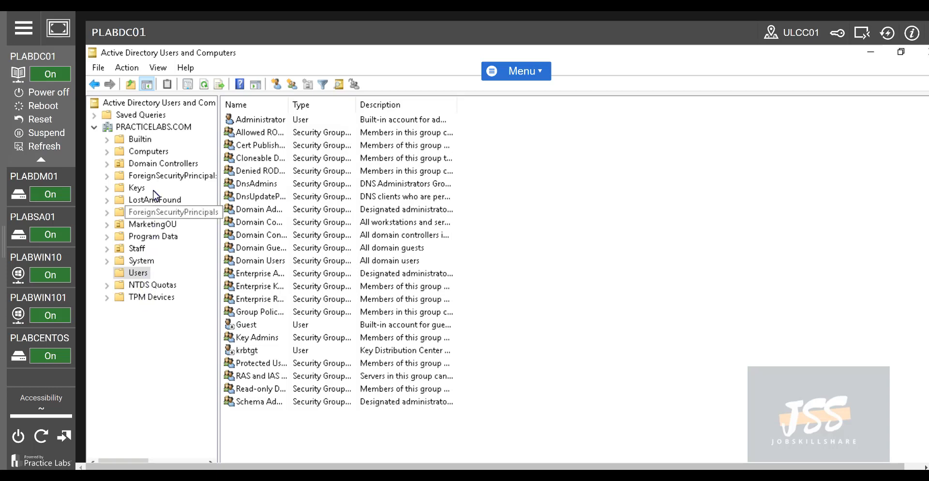
click(148, 226)
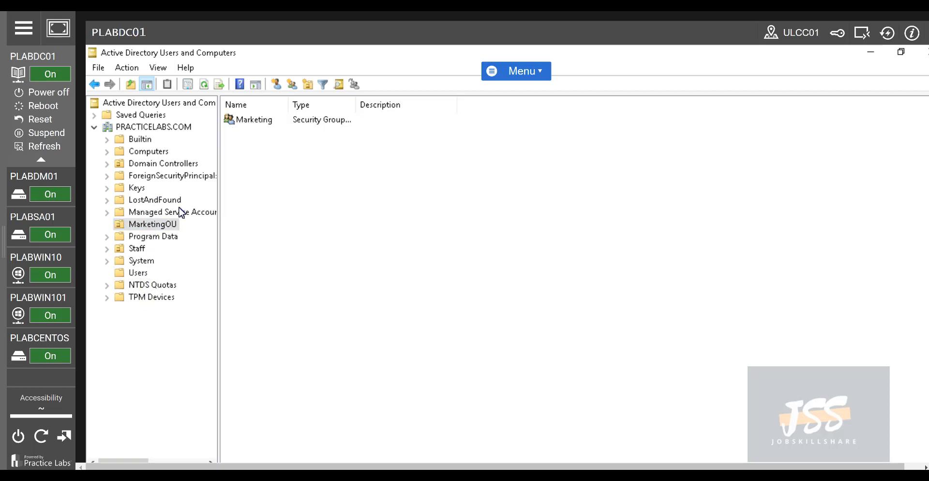
right_click(270, 120)
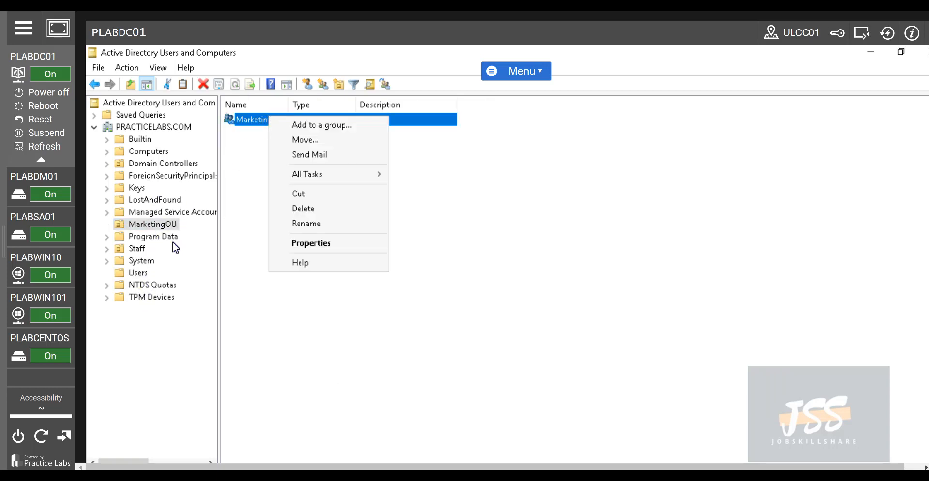
Open the Staff user's Attribute Editor and view the cn value without changing it
click(137, 248)
right_click(268, 120)
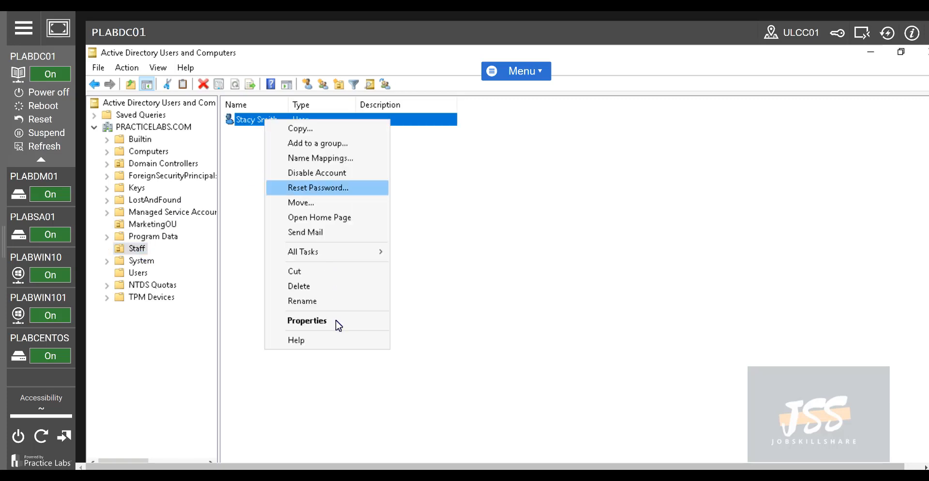
click(337, 323)
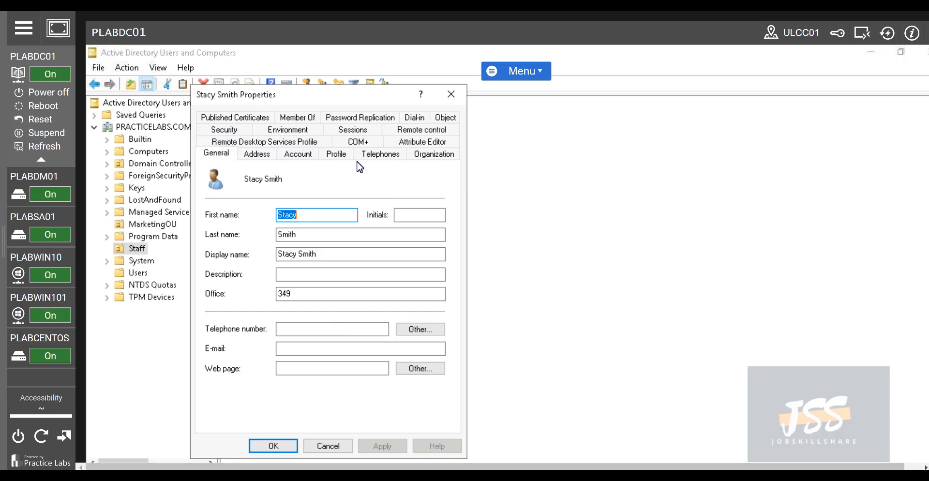
click(419, 141)
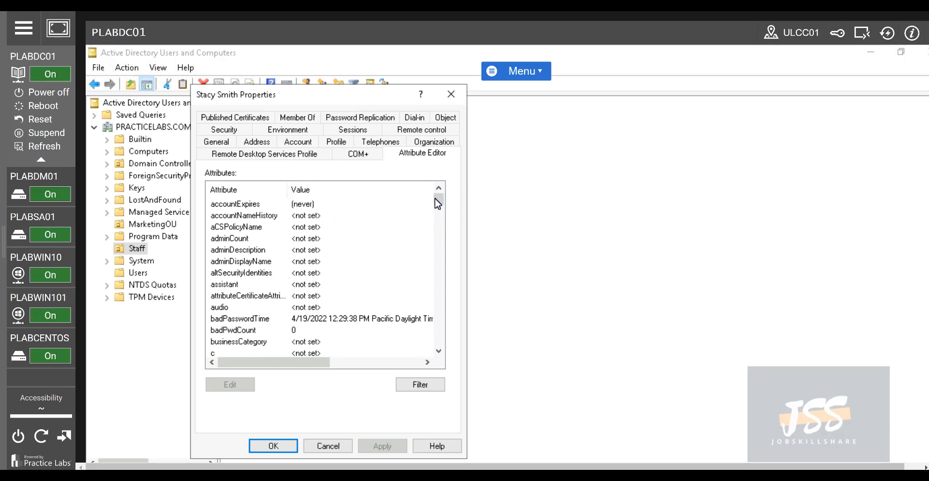
drag(440, 198, 441, 207)
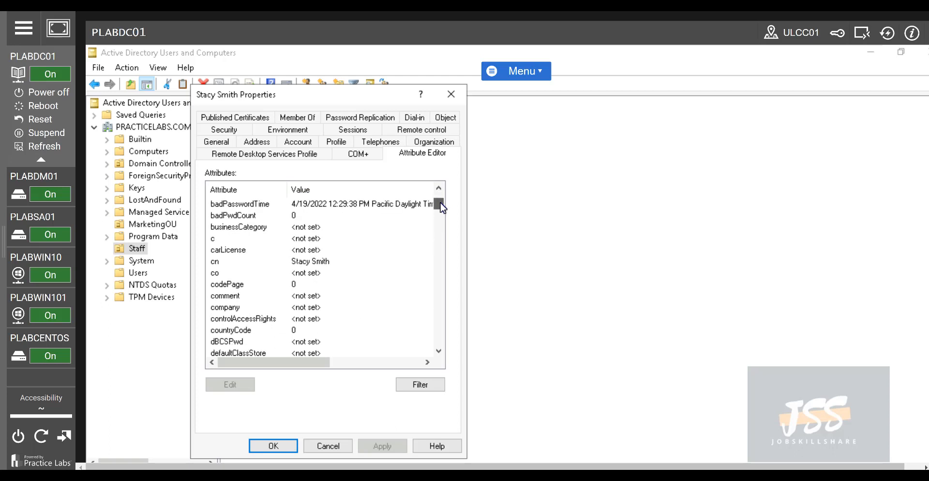
double_click(320, 263)
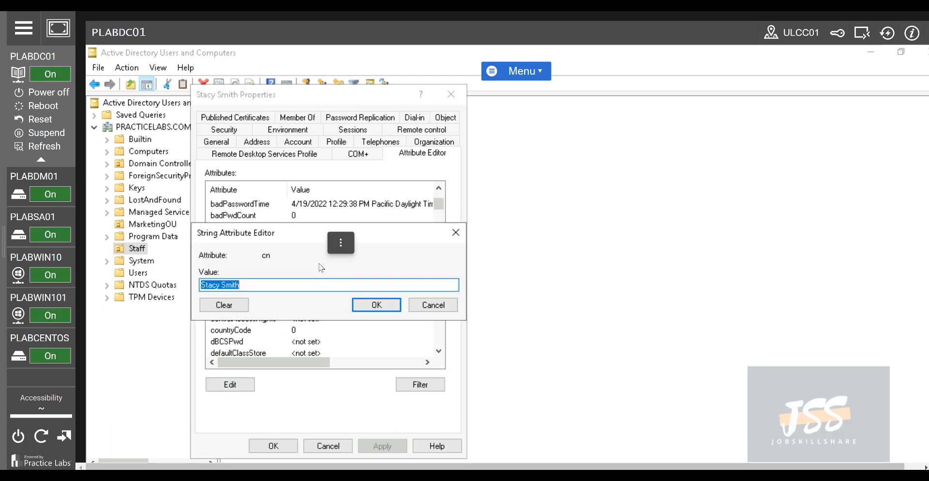
click(441, 308)
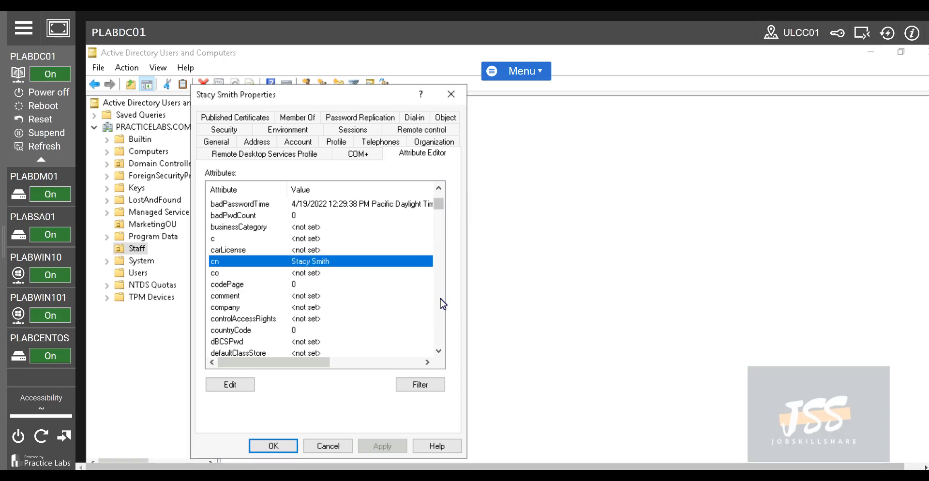
View the assistant and wbemPath attribute values unchanged, then cancel the properties dialog
drag(440, 206, 439, 234)
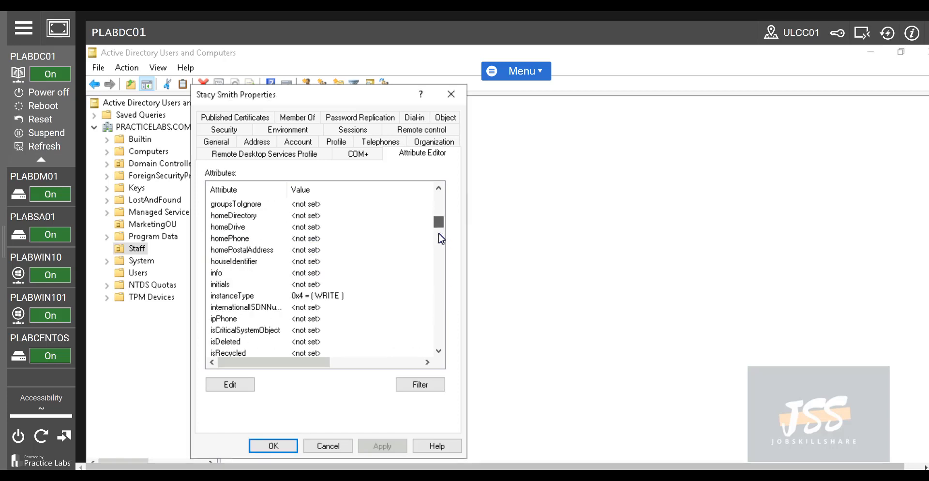
scroll(441, 238, down, 15)
scroll(437, 295, down, 20)
drag(437, 314, 431, 337)
drag(430, 328, 413, 189)
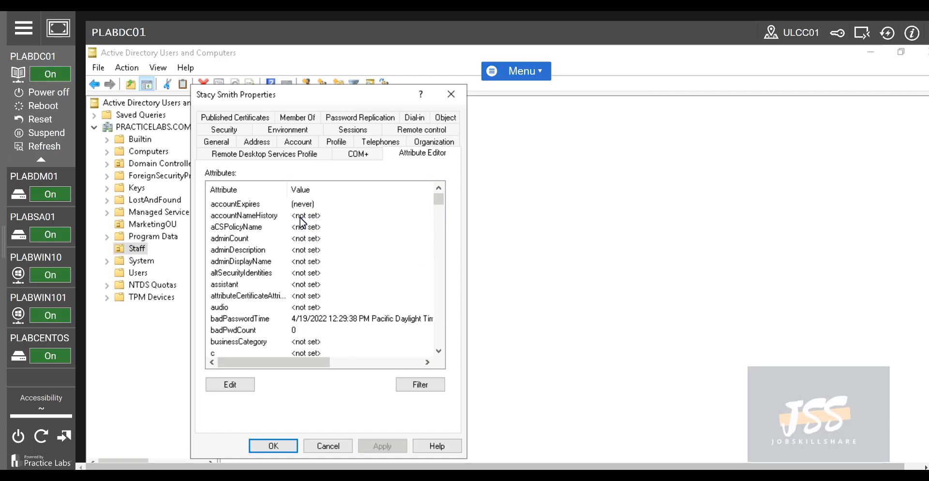
double_click(301, 284)
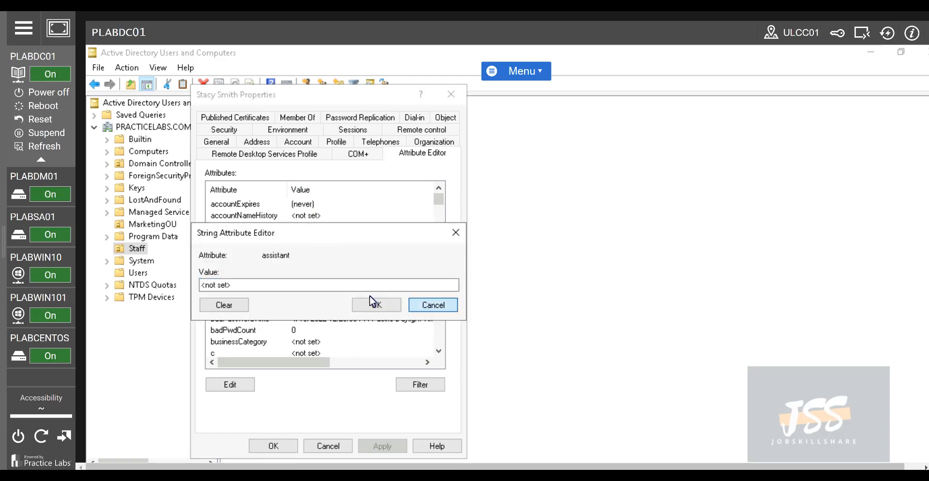
click(373, 304)
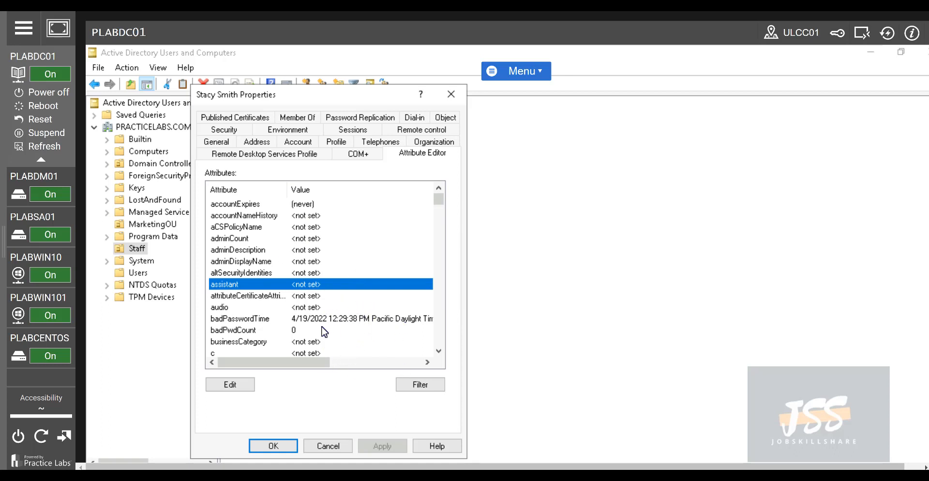
scroll(323, 320, down, 20)
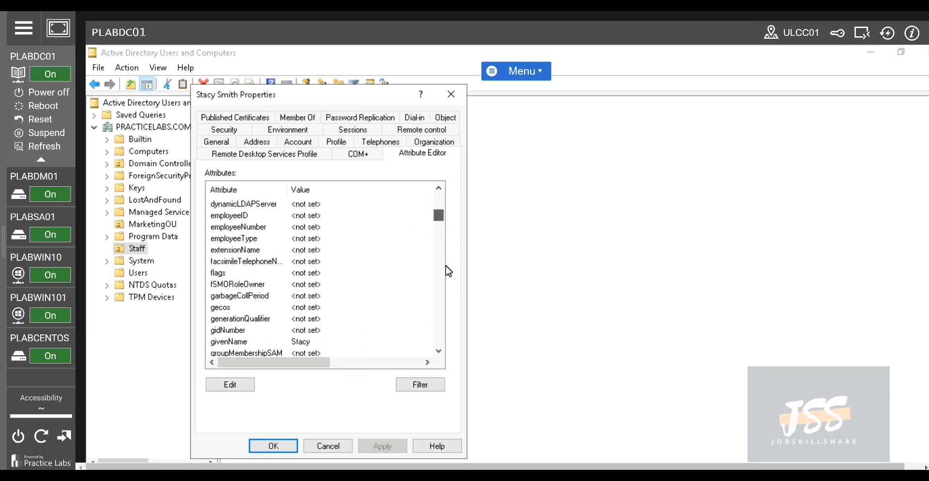
scroll(441, 302, down, 15)
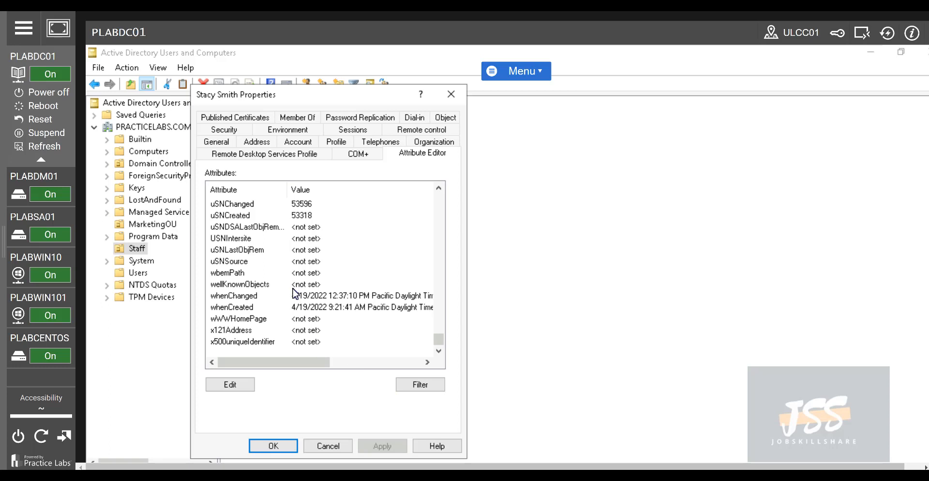
double_click(303, 275)
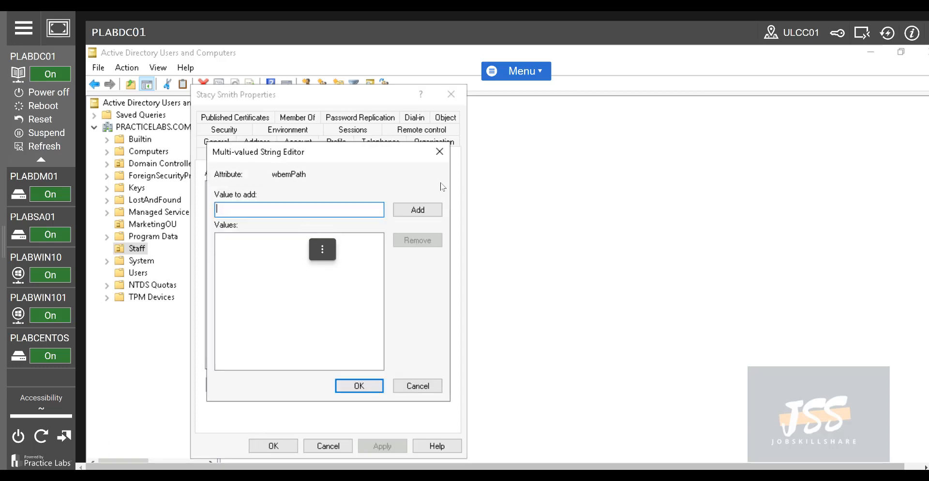
click(441, 161)
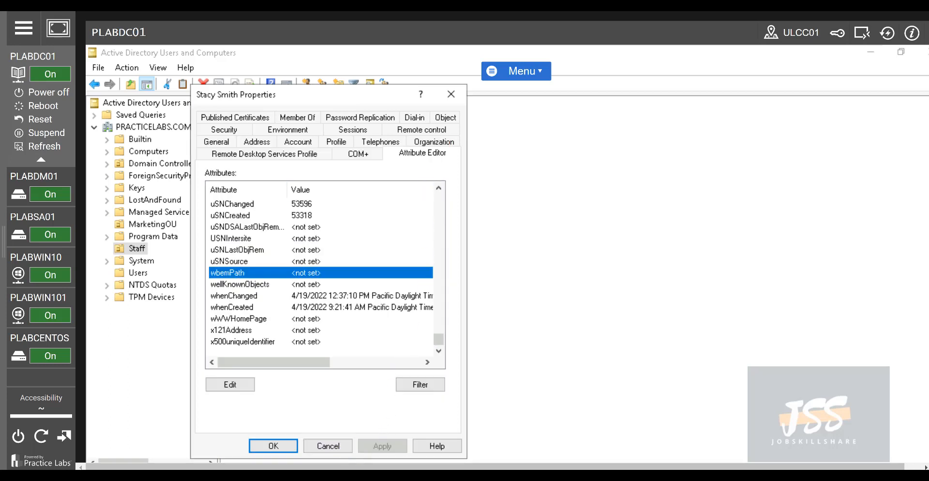
click(328, 446)
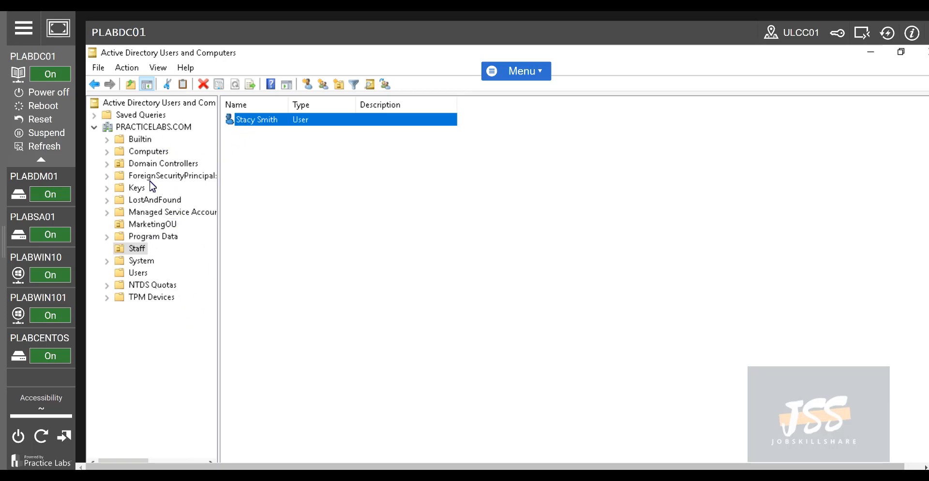
Drag the PLABWIN10 computer from Computers onto MarketingOU and confirm the move
click(148, 154)
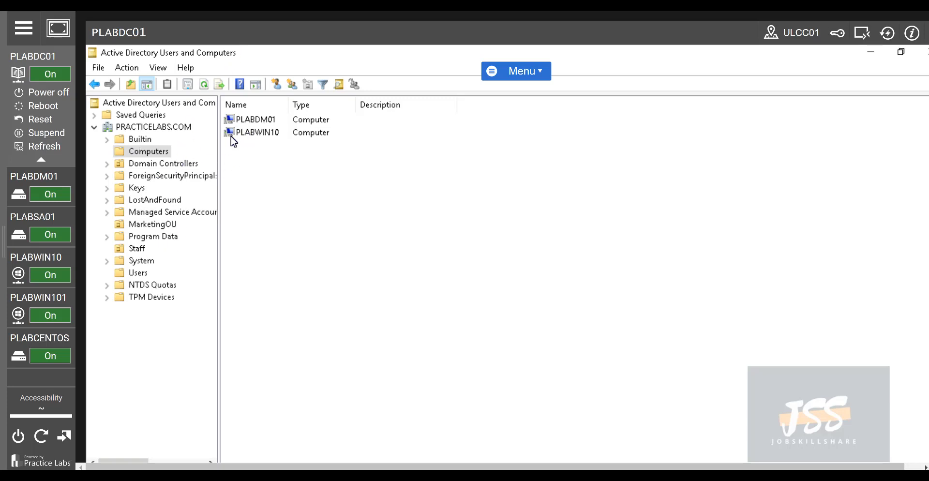
click(258, 139)
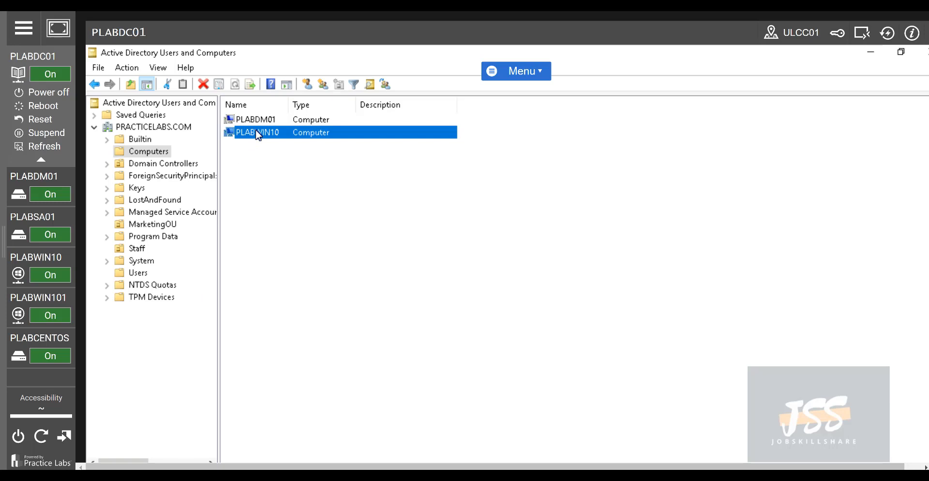
drag(258, 135, 173, 230)
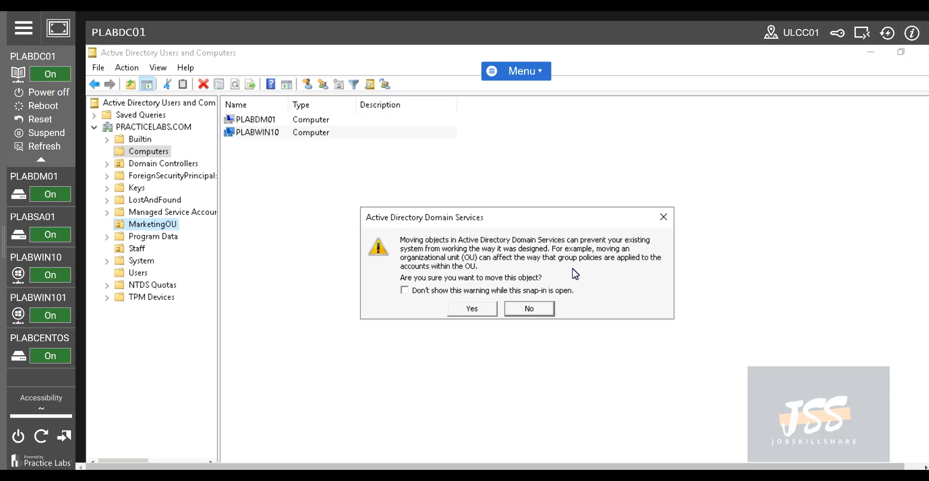
click(468, 309)
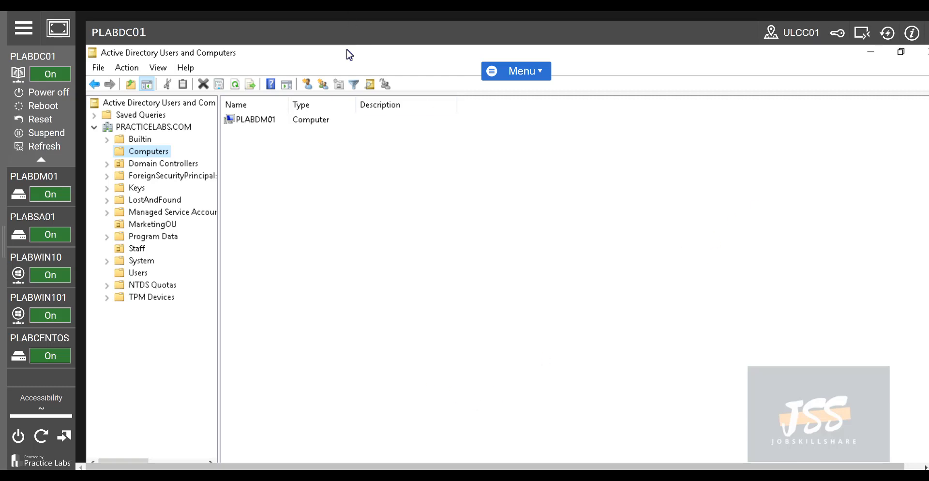
Close Active Directory Users and Computers and Server Manager on PLABDC01
drag(298, 56, 303, 67)
click(507, 59)
double_click(817, 55)
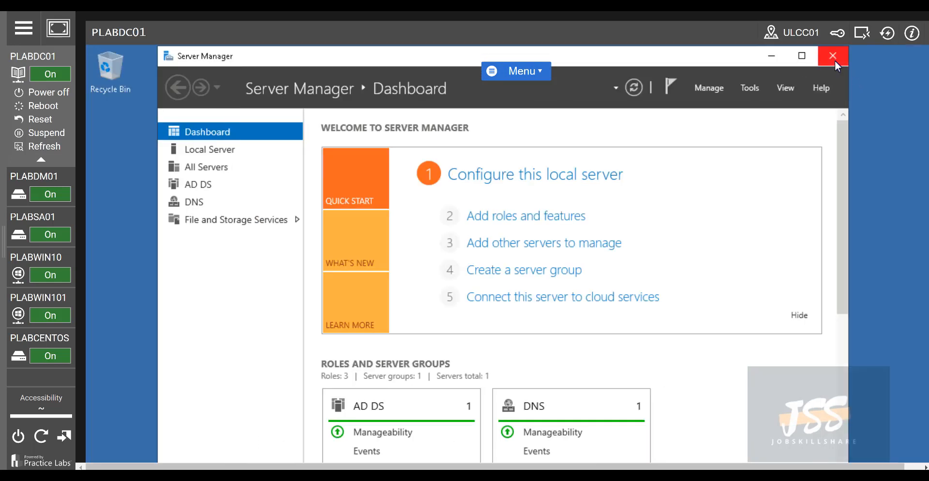
click(833, 57)
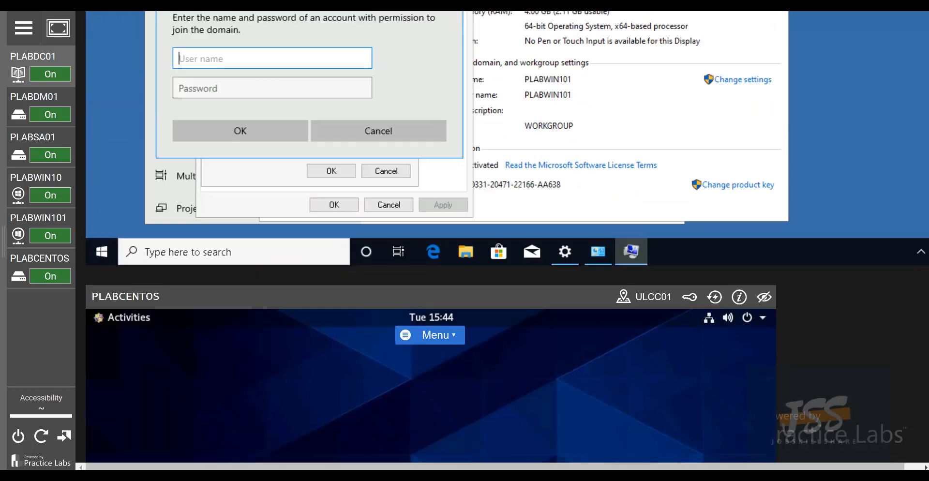
Switch to PLABDC01 and reduce the Edge page zoom so the lab screen fits
scroll(507, 237, up, 20)
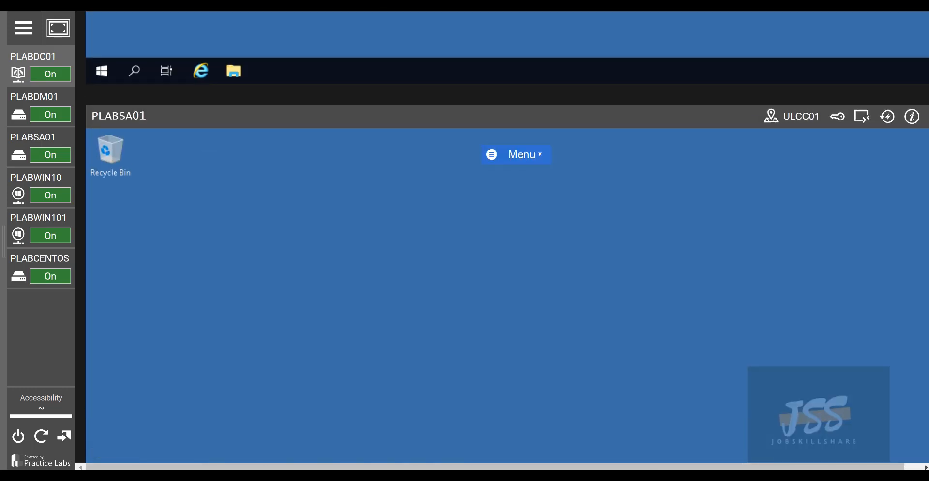
scroll(508, 237, down, 2)
click(58, 65)
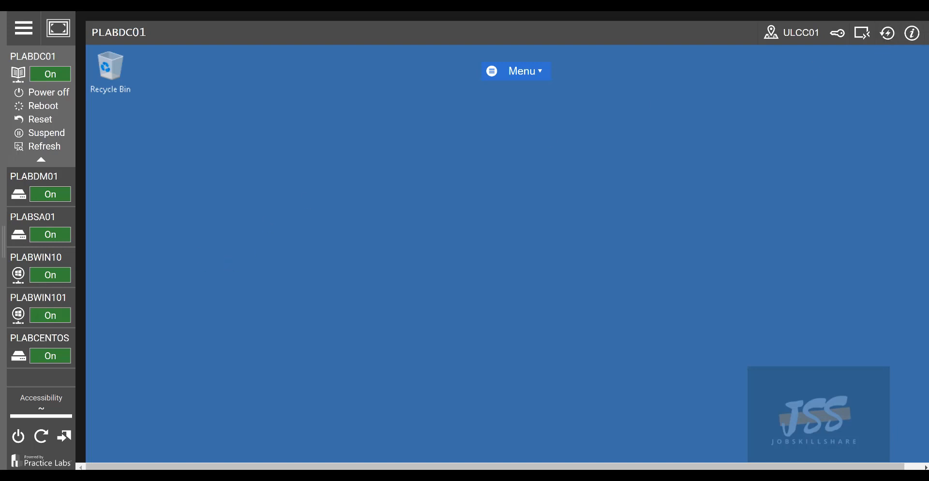
click(916, 6)
click(856, 85)
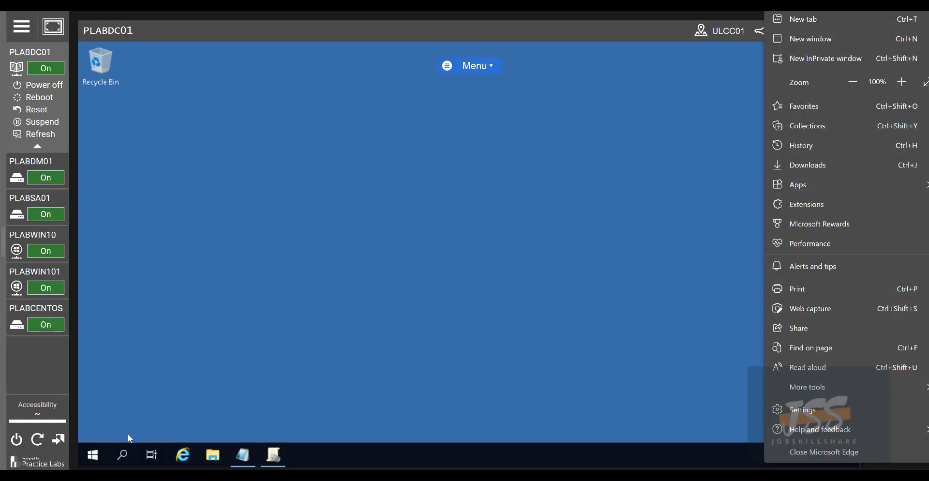
click(123, 442)
Launch Server Manager from Start, then Active Directory Users and Computers from Tools
click(103, 453)
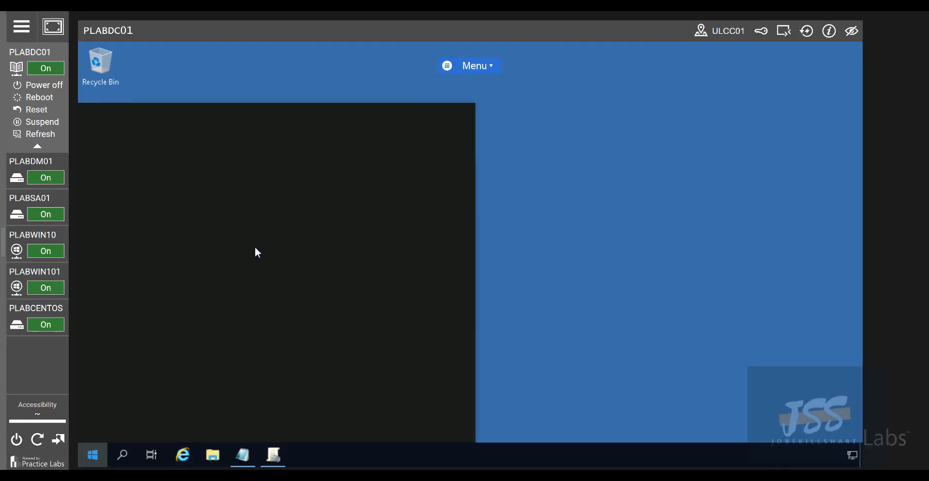
click(307, 184)
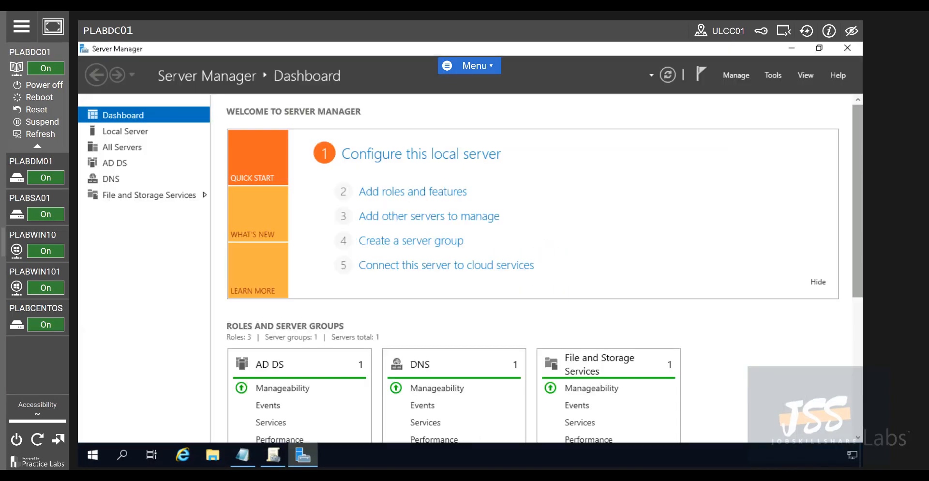
click(772, 77)
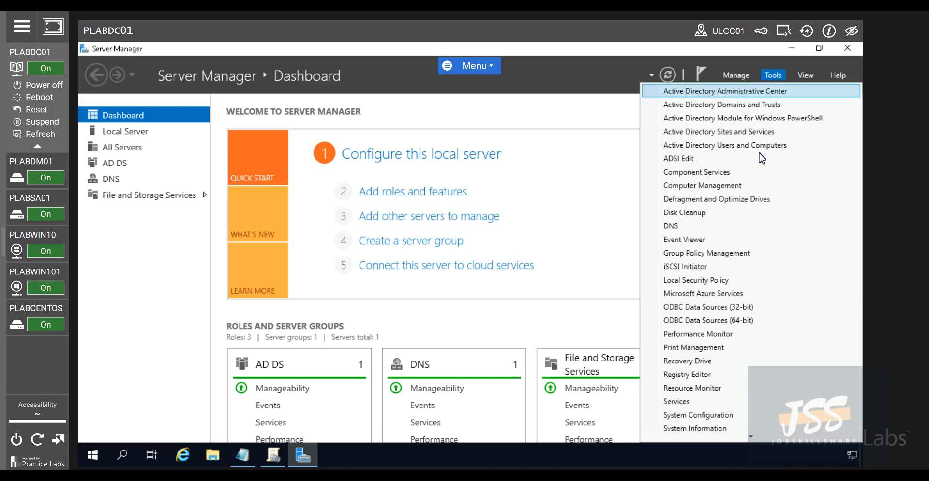
click(739, 146)
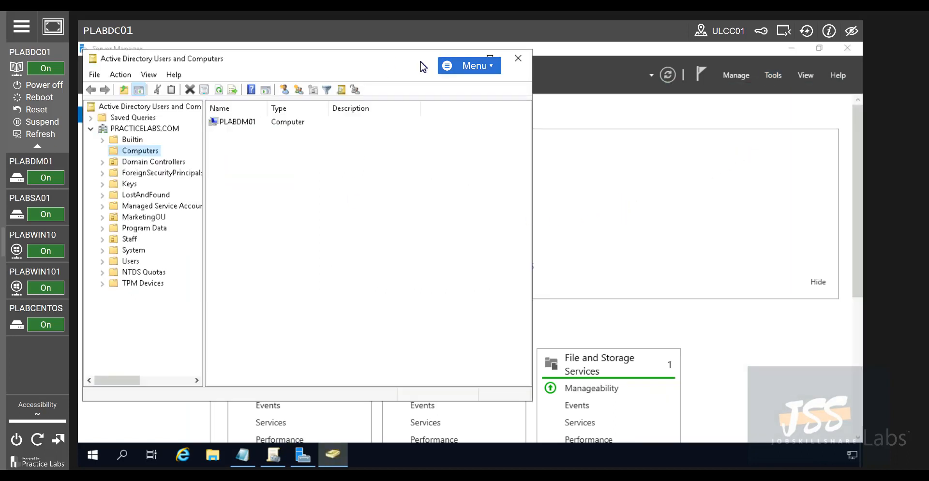
Start a new user in the Staff OU with name and logon name helpdesk
click(131, 239)
right_click(261, 210)
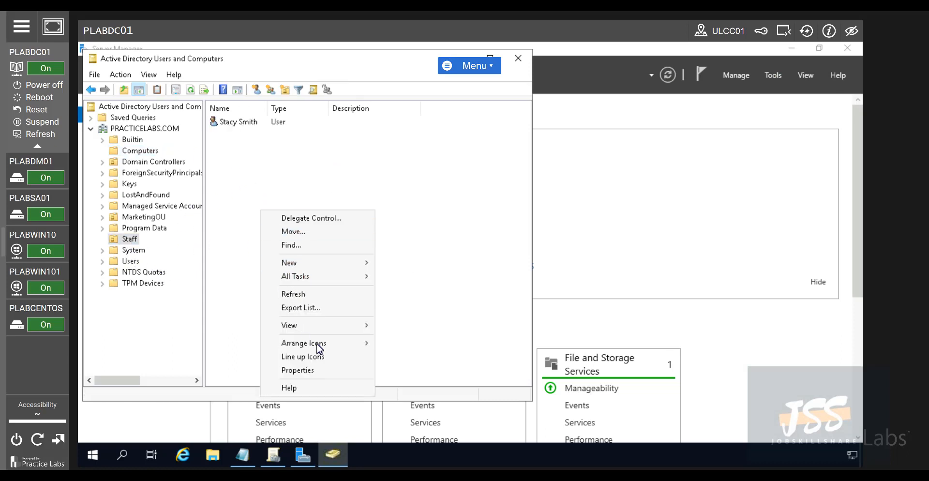
mouse_move(317, 265)
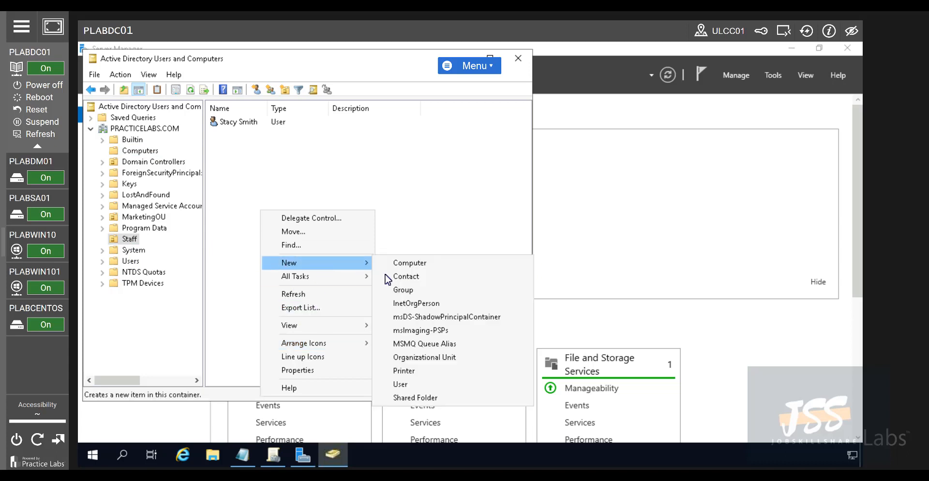
click(410, 384)
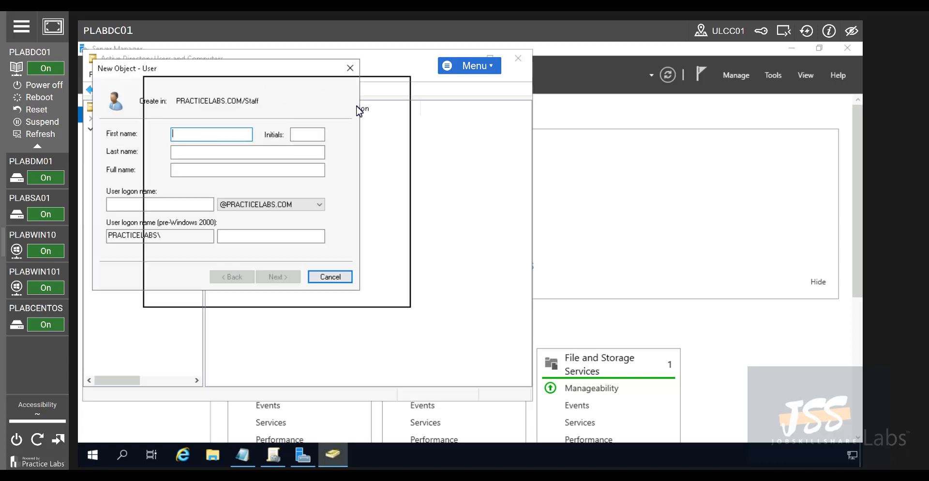
text(helpde)
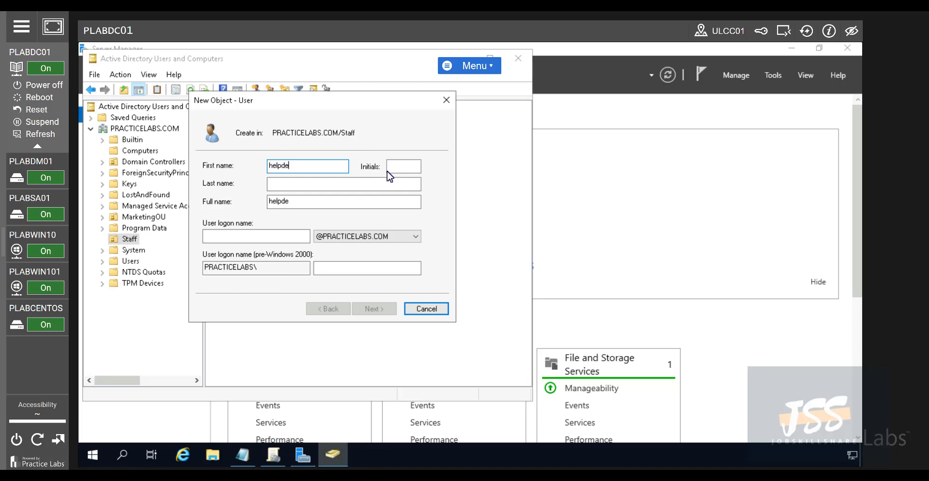
key(Tab)
key(Tab)
key(Tab)
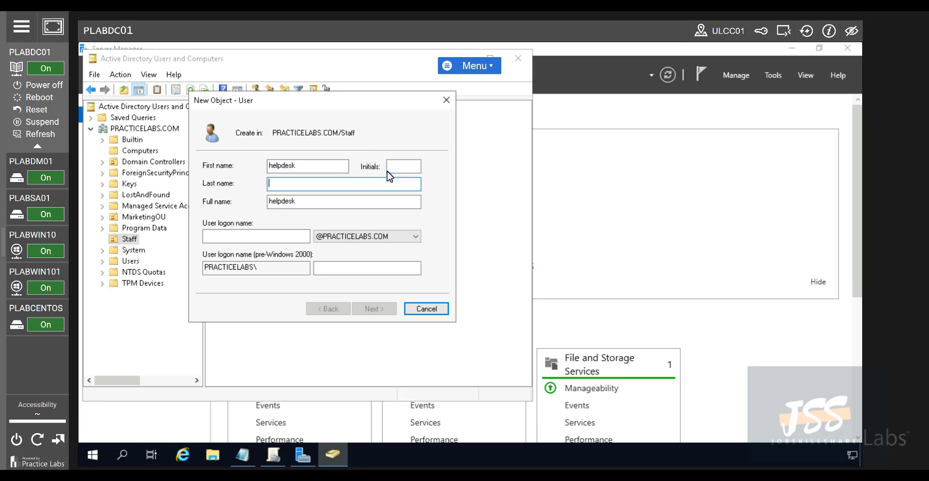
text(helpdesk)
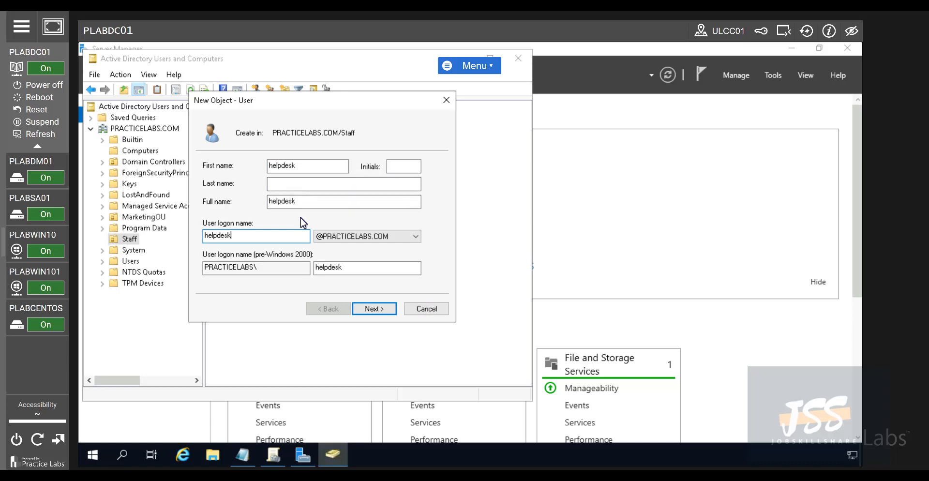
Clear 'must change password at next logon', set the account password, and finish the wizard
click(382, 312)
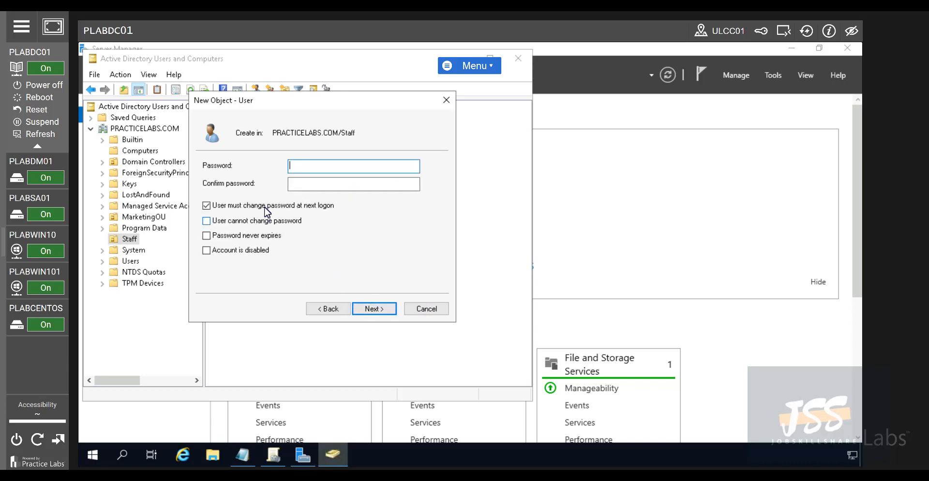
click(319, 167)
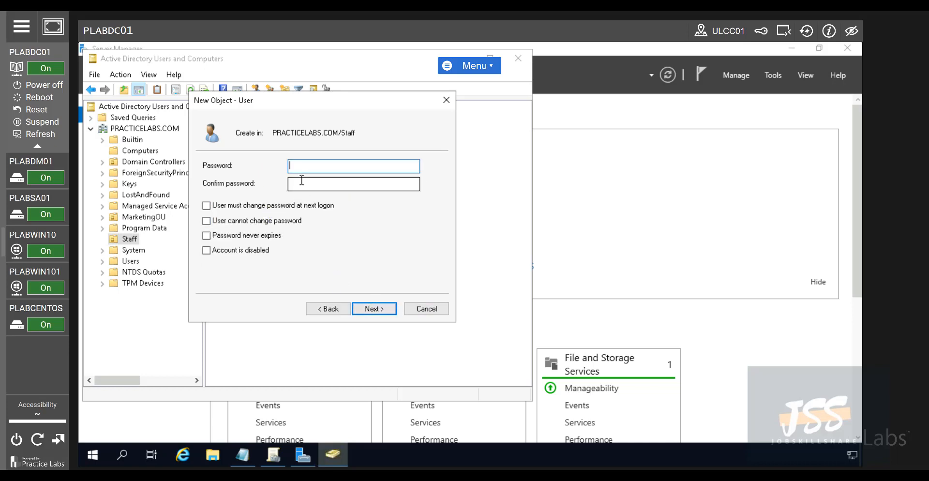
click(302, 180)
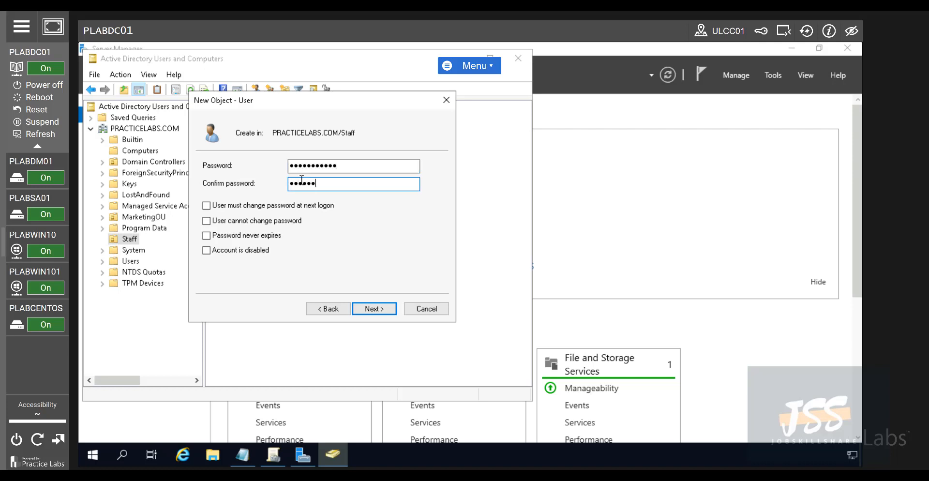
key(Return)
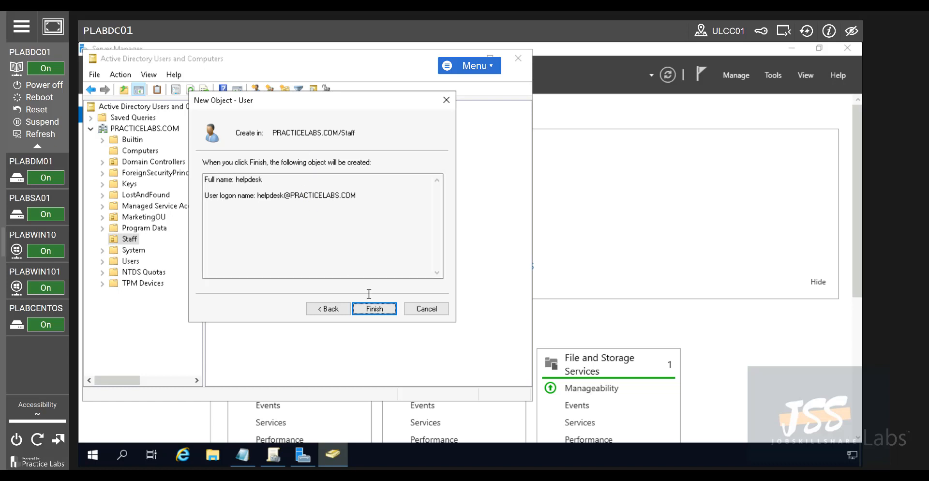
click(374, 308)
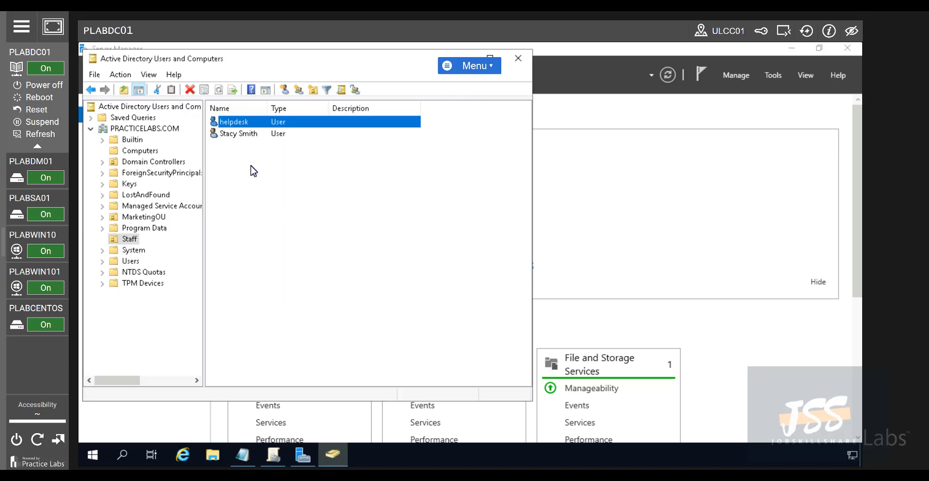
Add helpdesk to Domain Admins via Member Of, apply, then switch to PLABWIN10
right_click(248, 123)
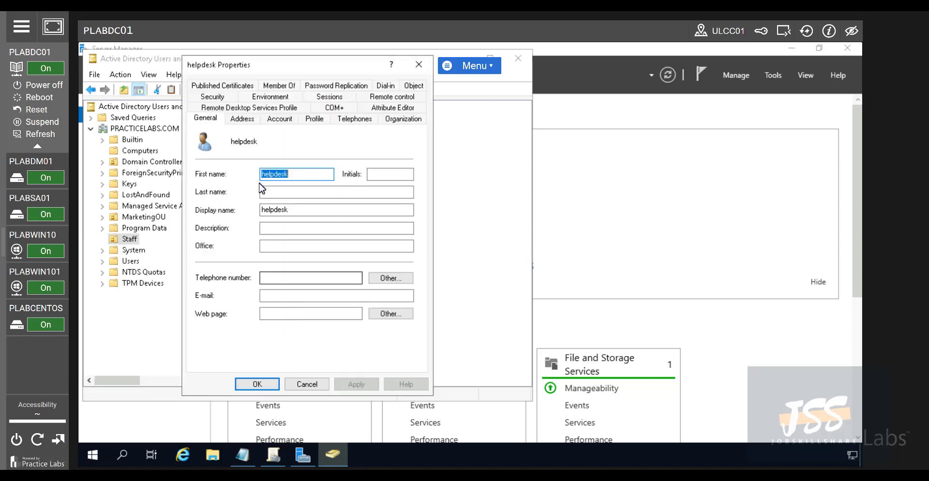
click(281, 85)
click(227, 270)
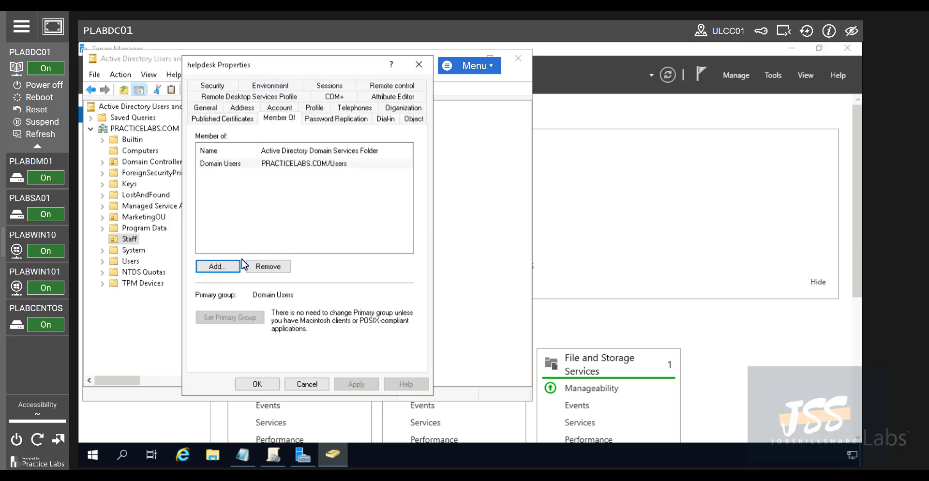
text(domain a)
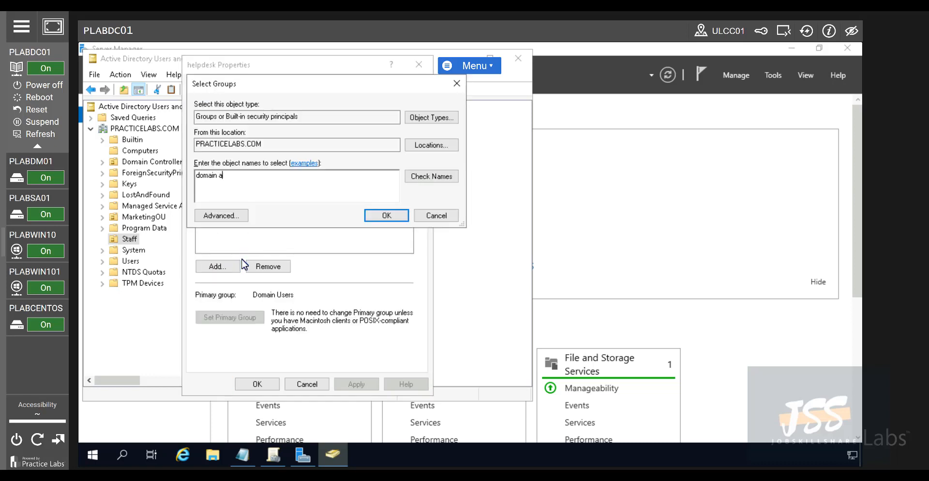
key(Return)
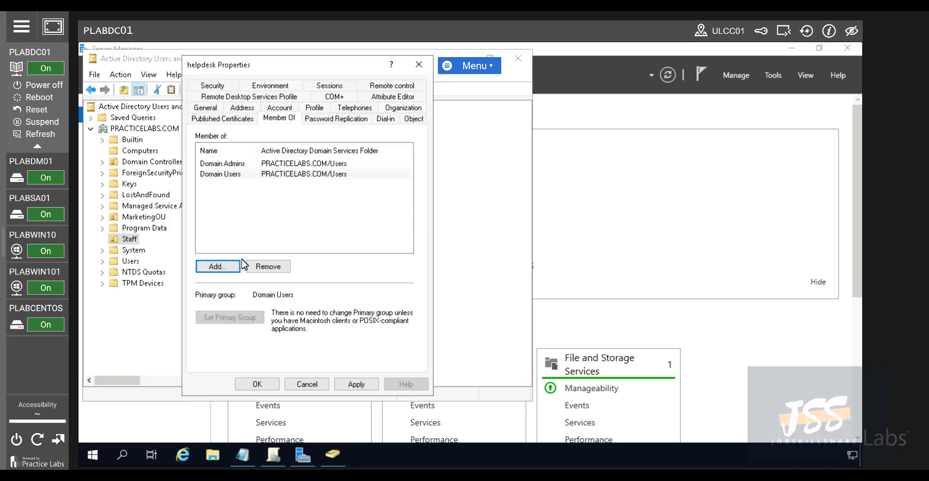
click(233, 165)
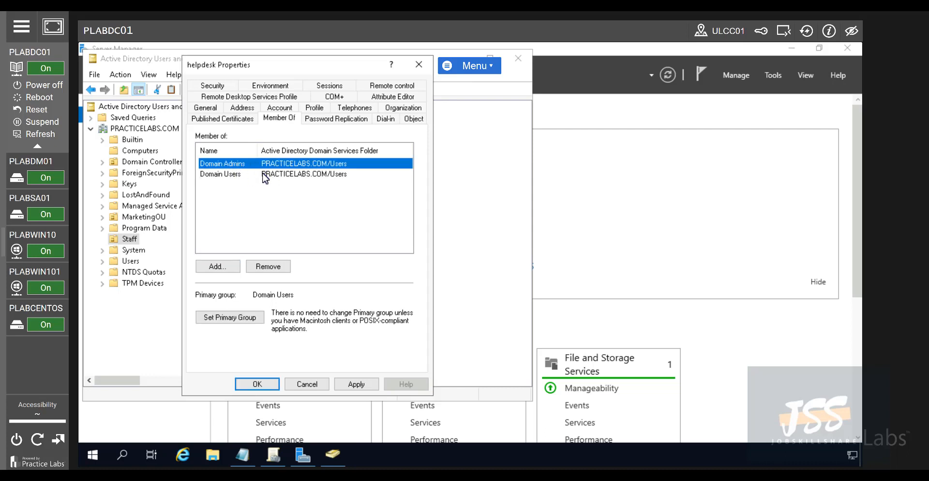
click(360, 385)
click(256, 384)
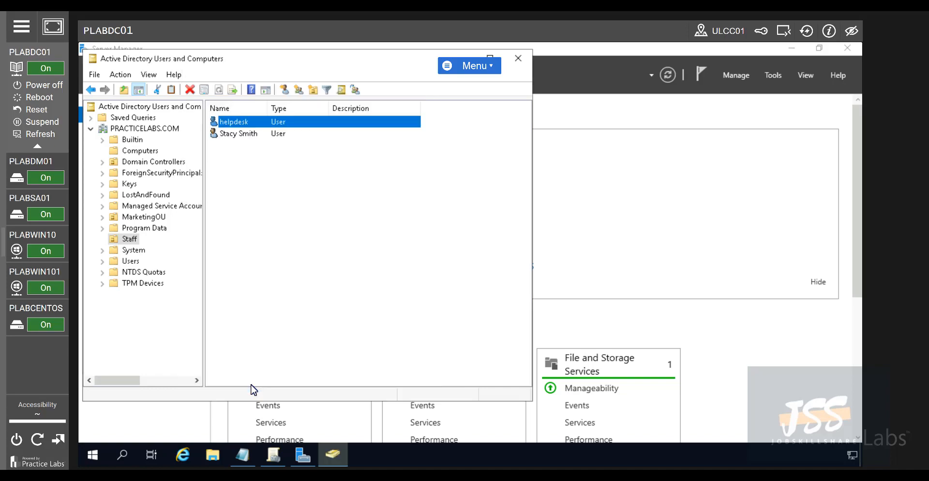
click(62, 252)
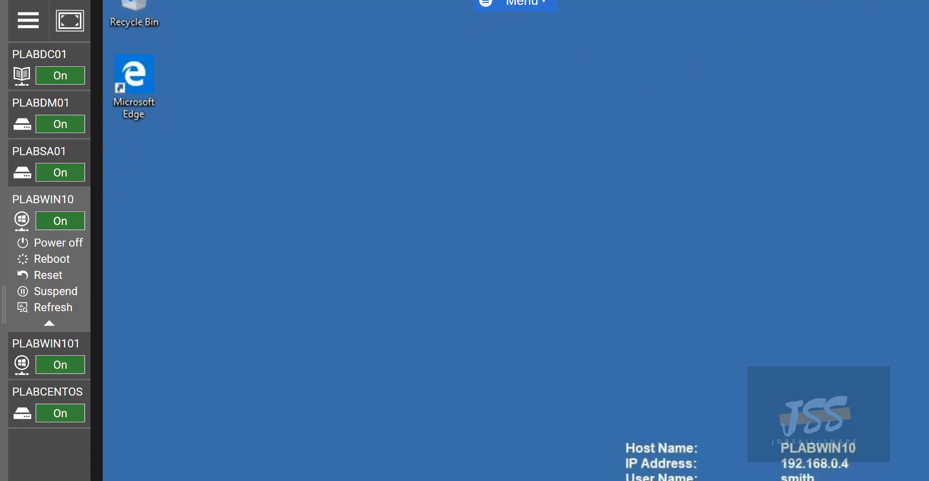
Sign out of the current account on PLABWIN10
click(116, 479)
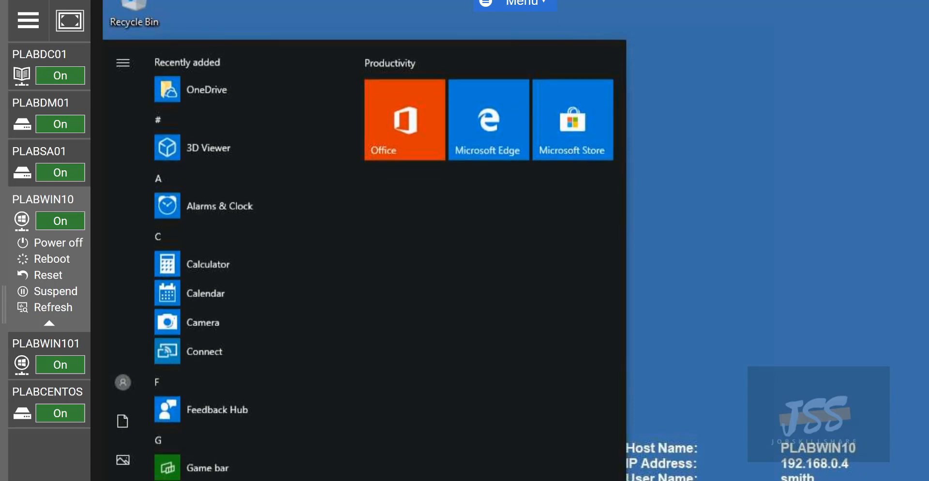
click(128, 376)
click(150, 312)
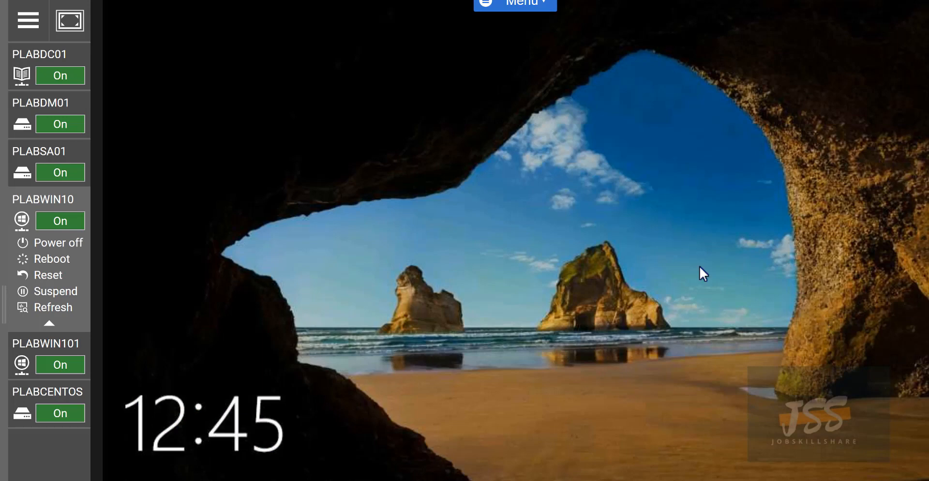
Sign in as Other user with the helpdesk account and its password
click(592, 385)
click(187, 479)
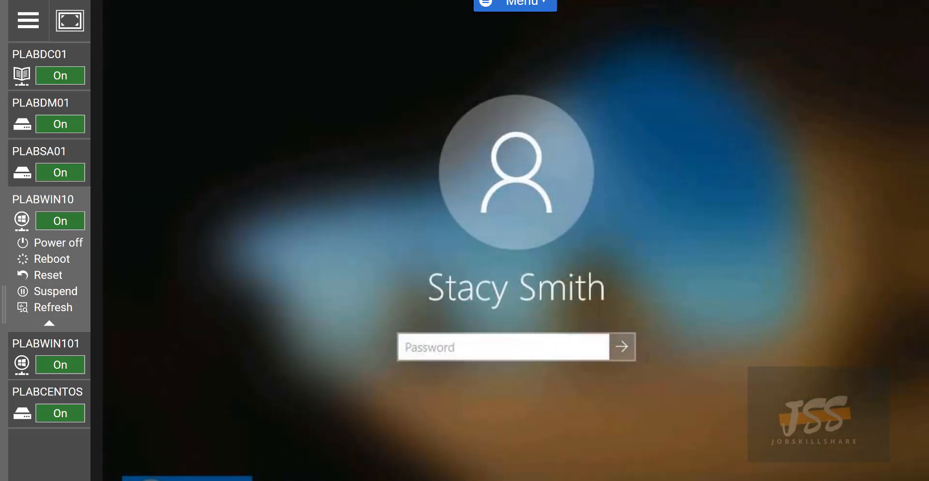
text(helpdesk)
key(Tab)
text(Passw0rd)
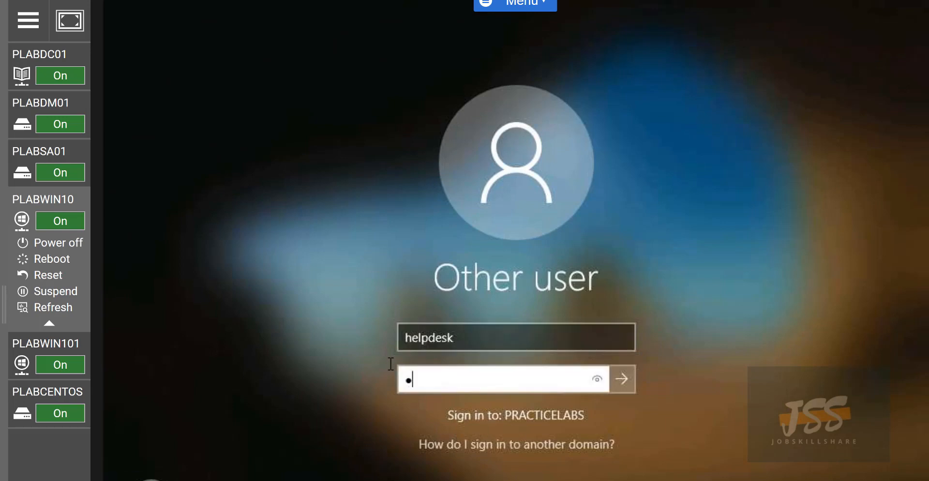
key(Return)
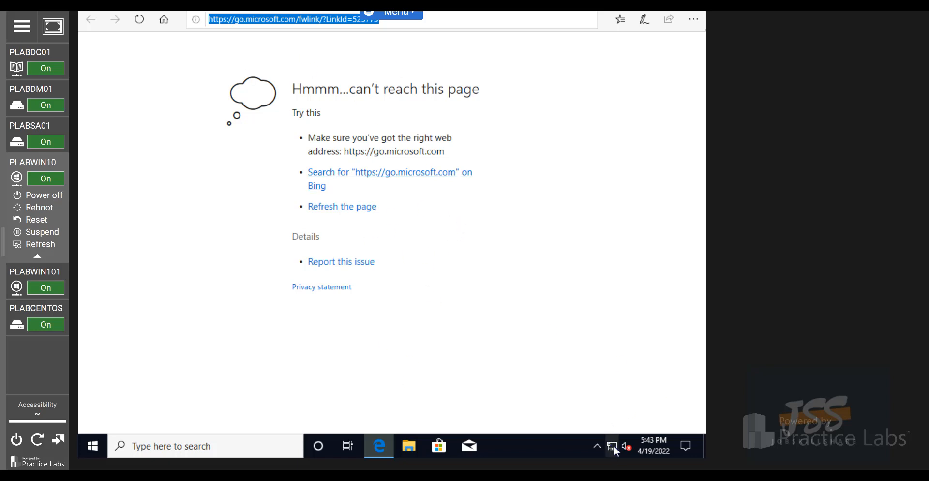
Open the Ethernet adapter's properties from Network & Internet settings' adapter options
mouse_move(613, 444)
right_click(614, 447)
click(615, 434)
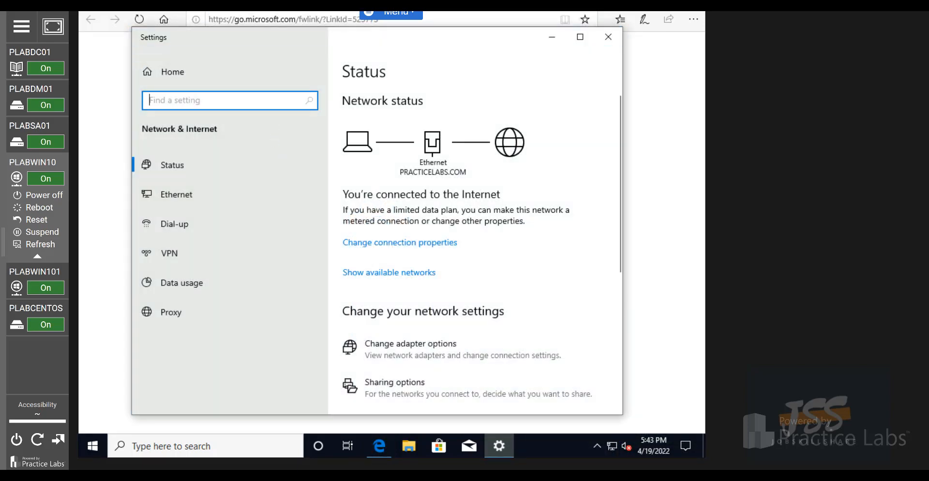
click(407, 352)
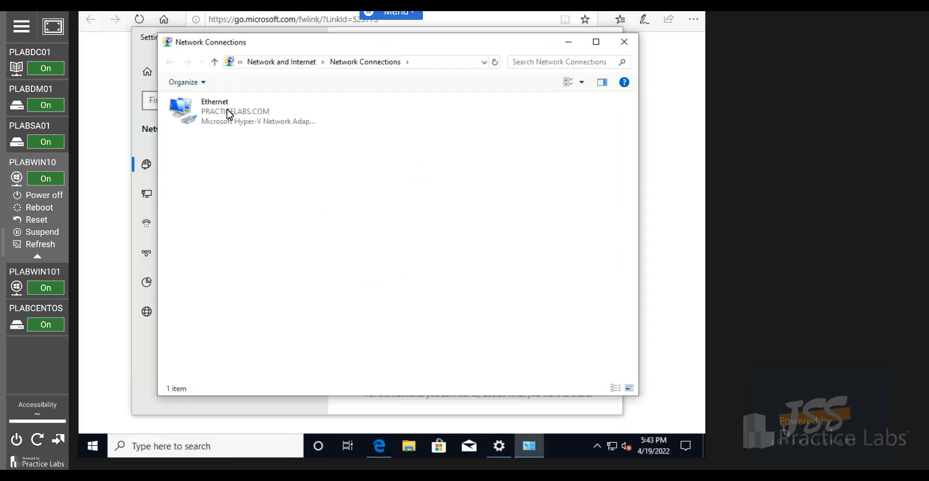
right_click(228, 111)
click(285, 225)
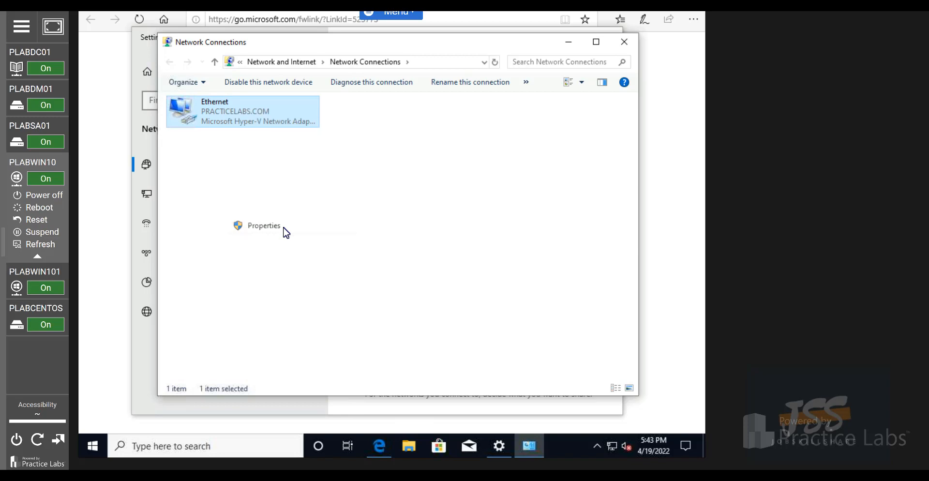
Set the IPv4 preferred DNS server to the public 8.8.8 address and close the network windows
click(256, 223)
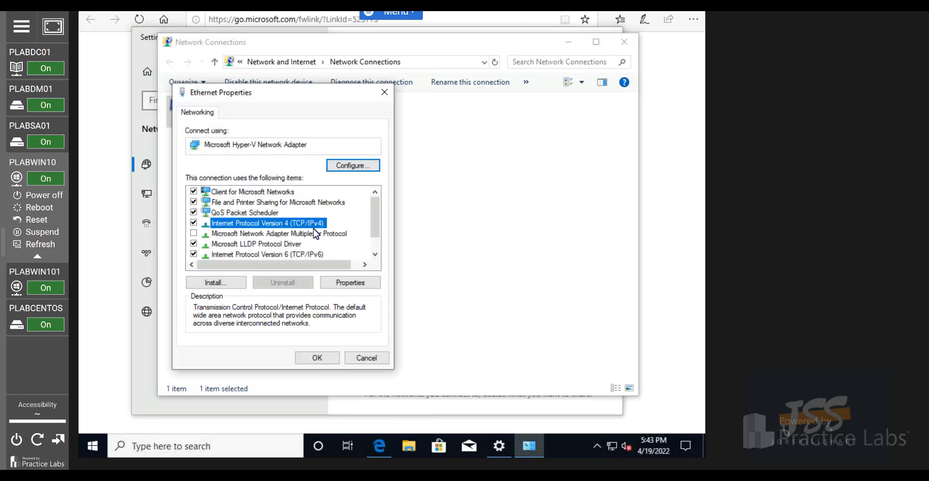
click(351, 284)
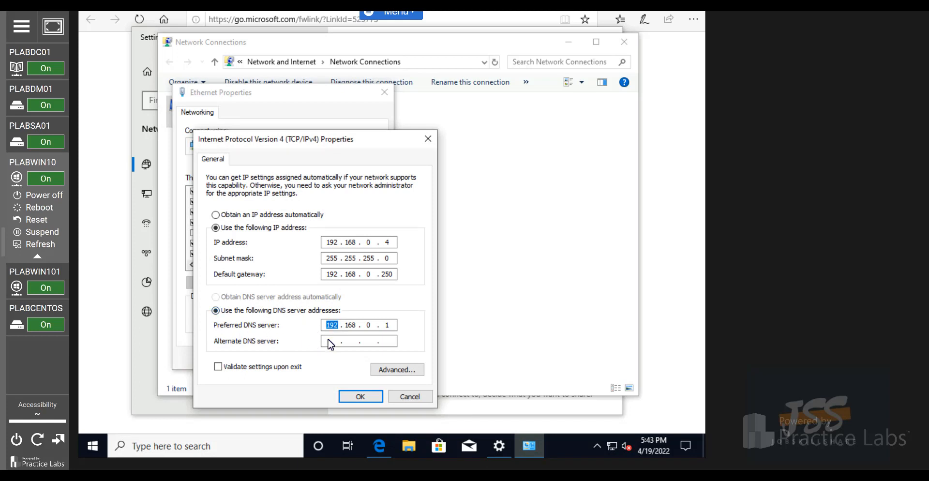
text(8.8.8.)
click(373, 398)
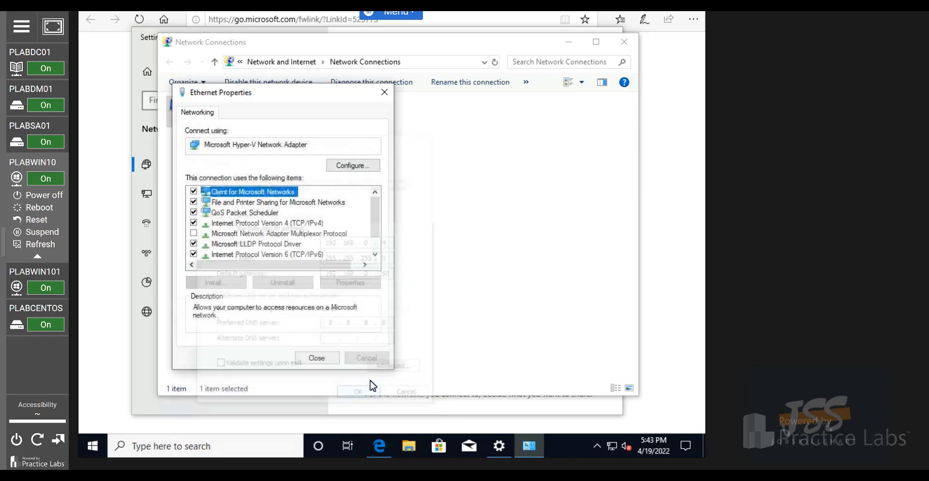
click(332, 361)
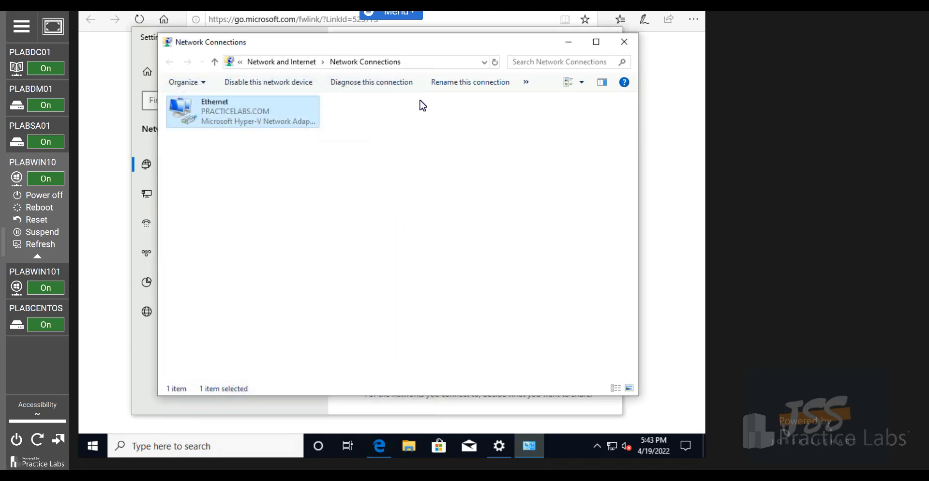
click(620, 42)
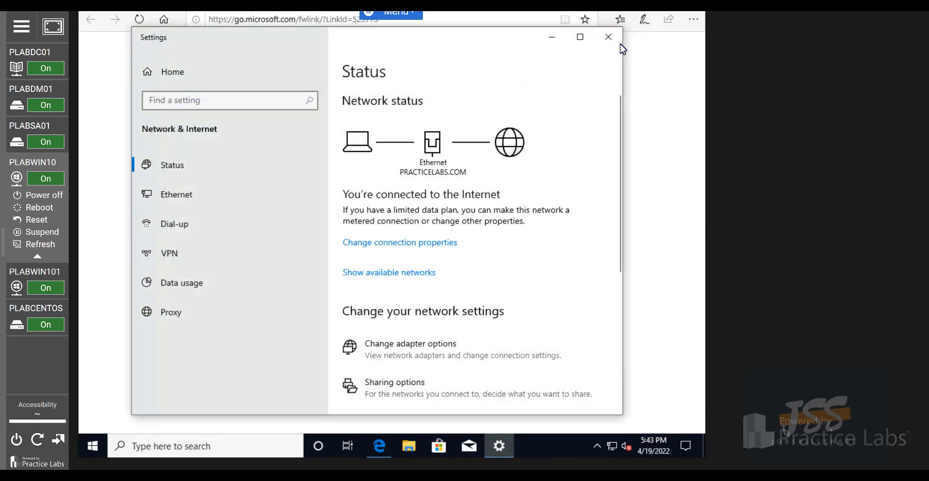
click(608, 39)
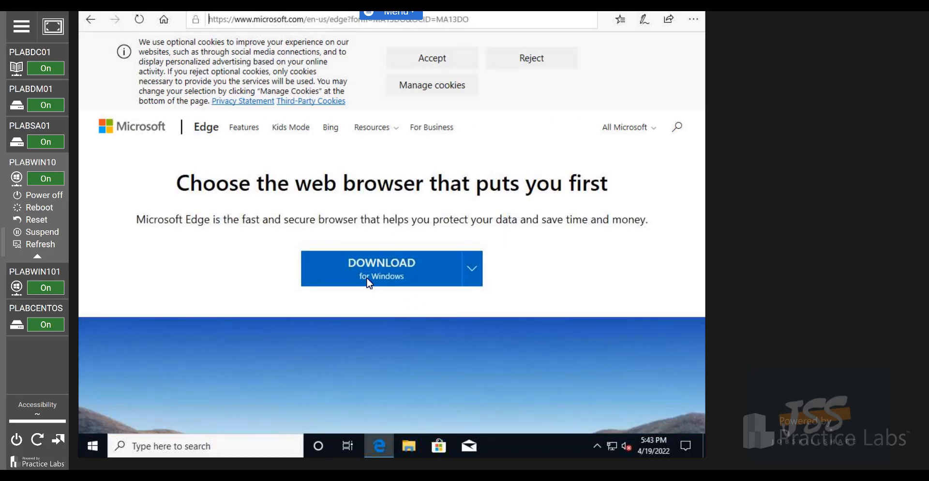
Go to google.com, search for 'chrome download', and accept Google's cookie terms
click(266, 18)
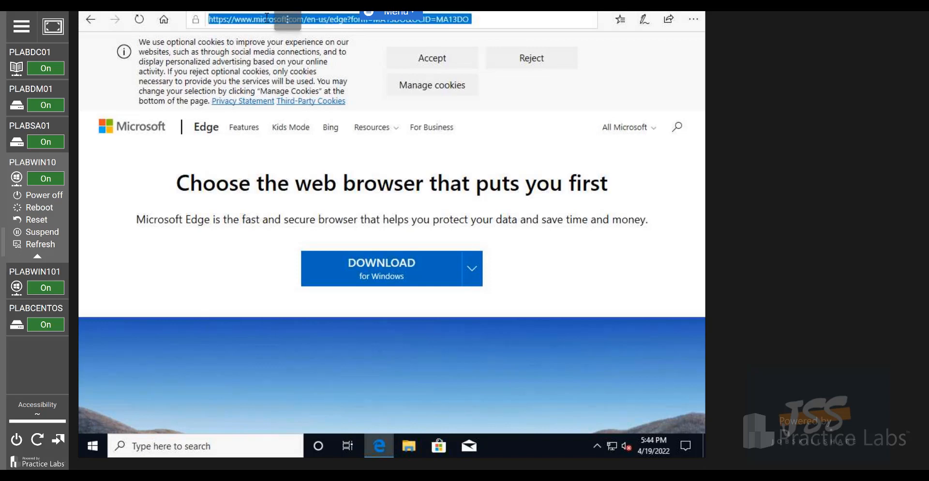
text(google.com)
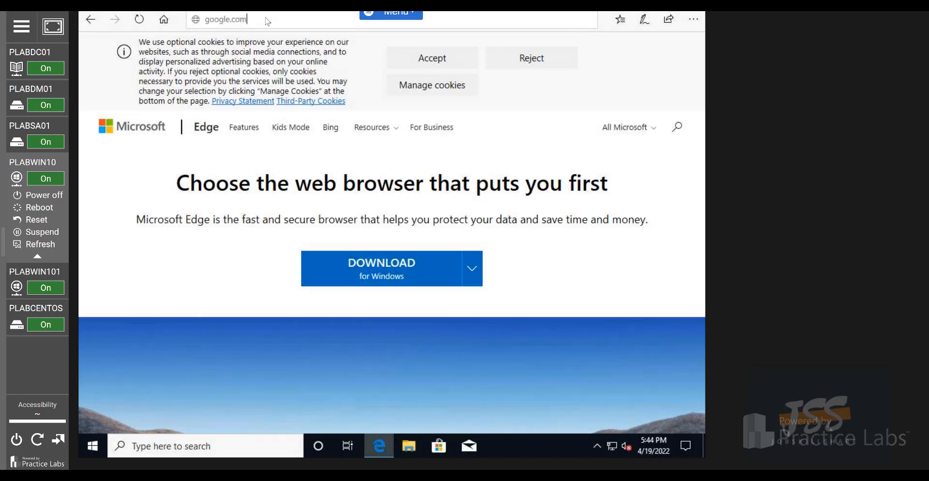
key(Return)
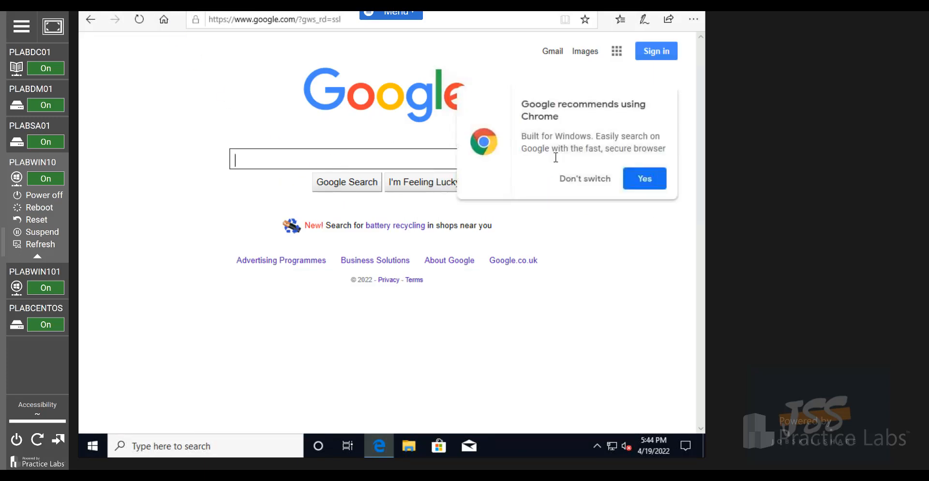
click(566, 180)
click(461, 157)
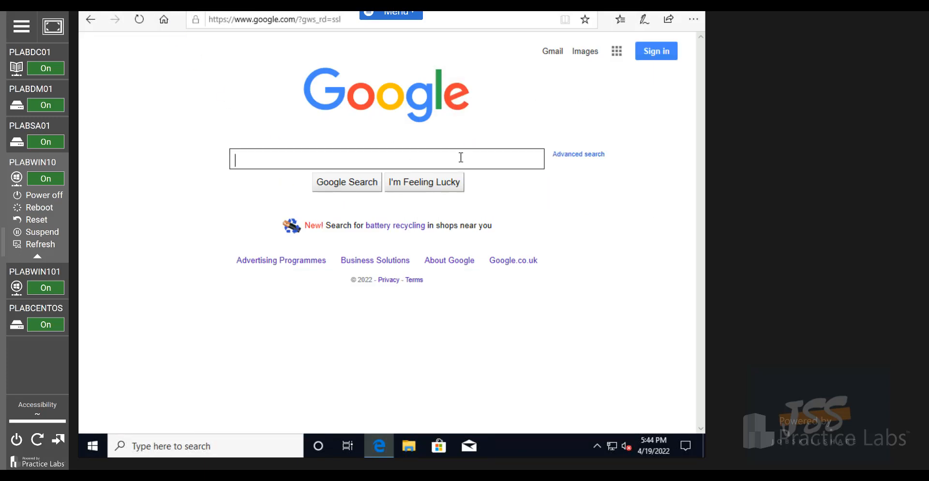
text(chrome d)
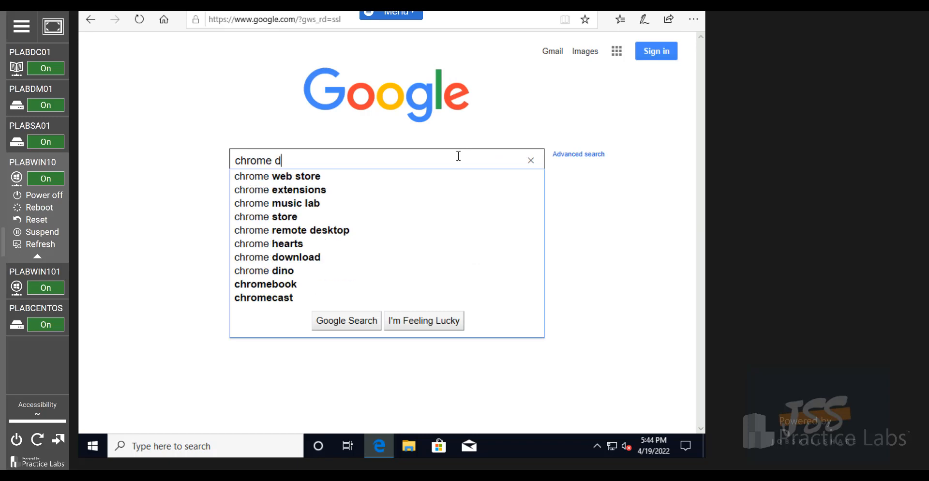
text(ownload)
key(Return)
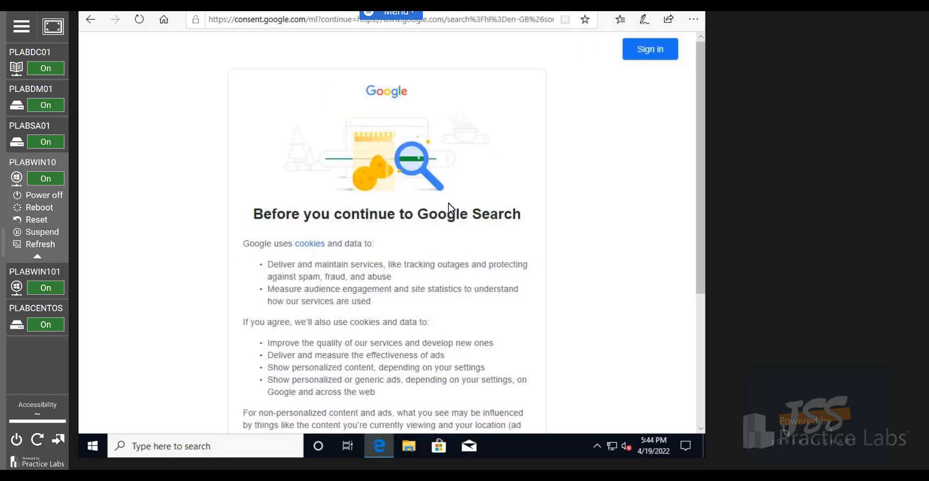
scroll(444, 267, down, 5)
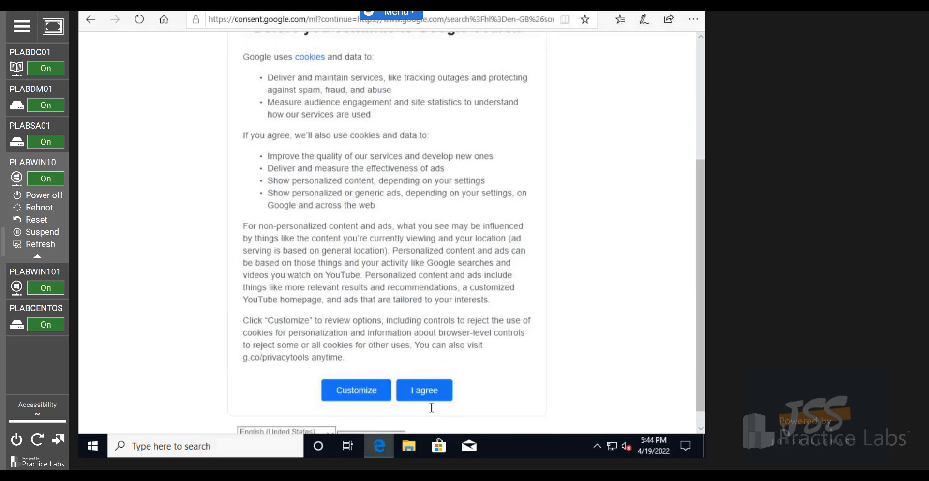
click(425, 369)
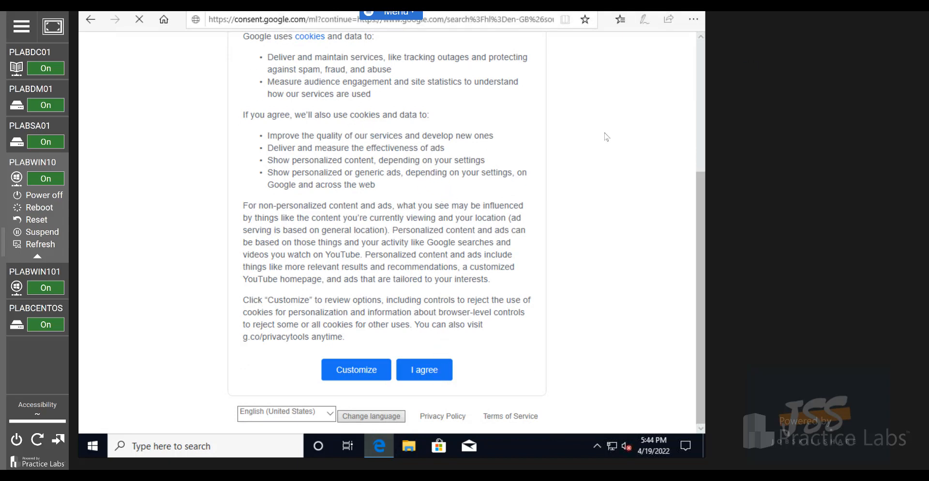
click(412, 374)
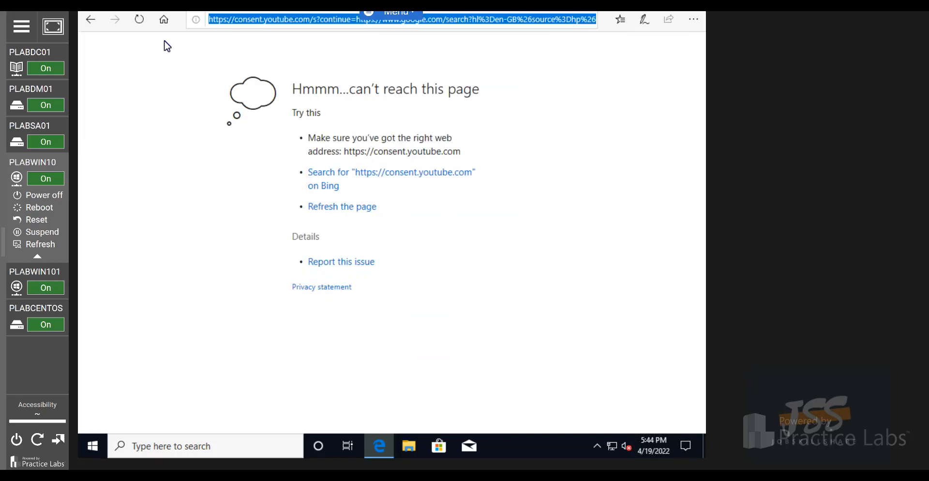
Reload google.com and search for 'download google chrome' using the suggestion
click(242, 21)
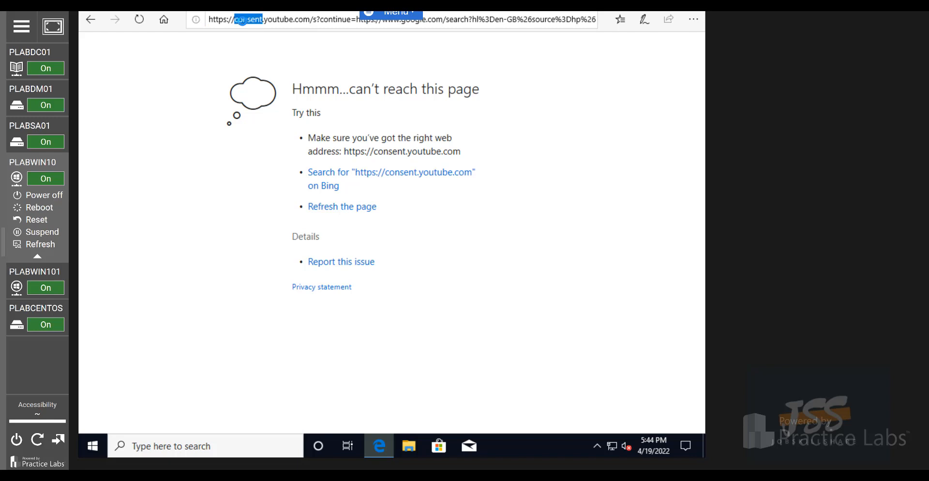
key(ctrl+a)
text(goog)
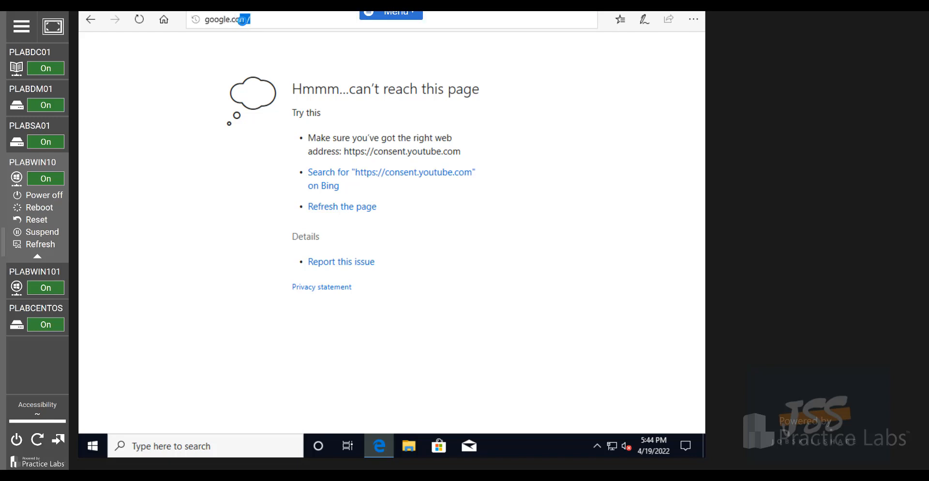
key(Return)
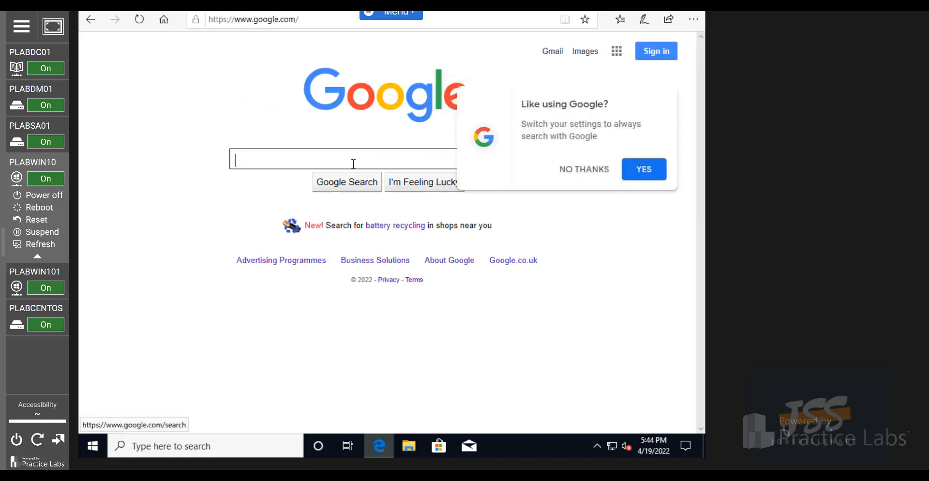
text(downlaod )
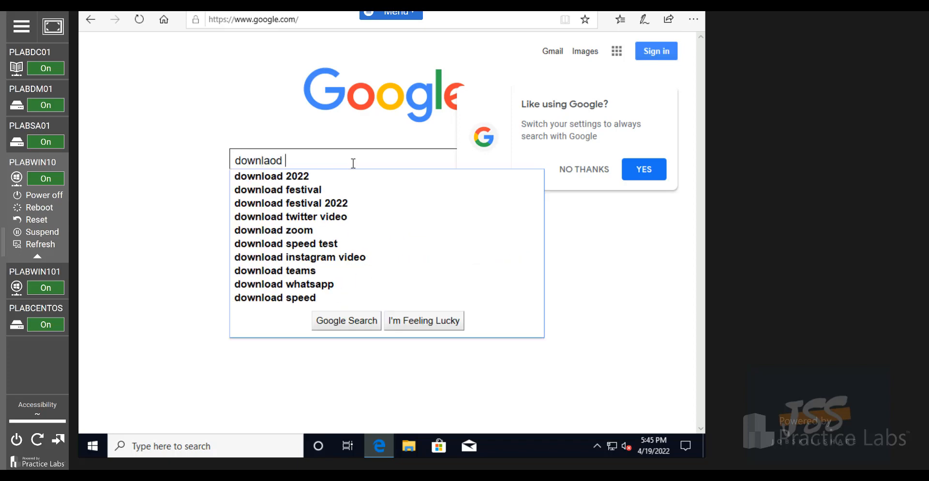
text(google)
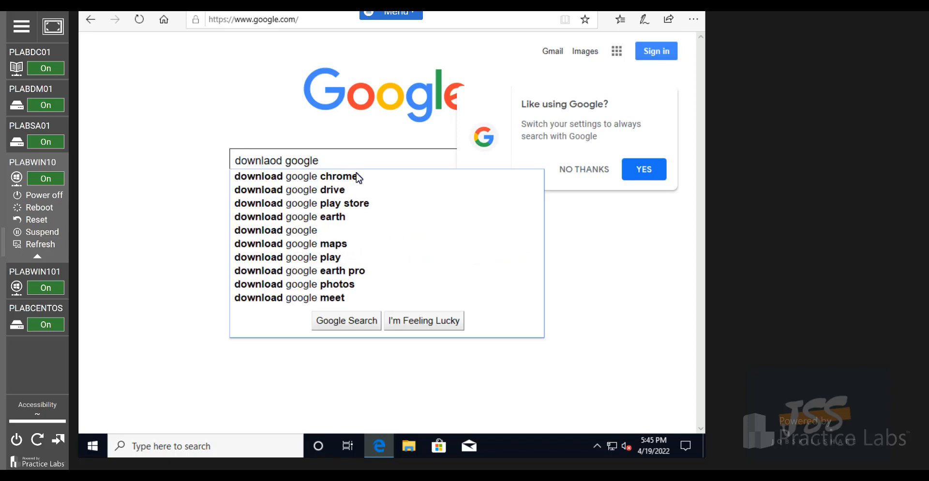
click(398, 176)
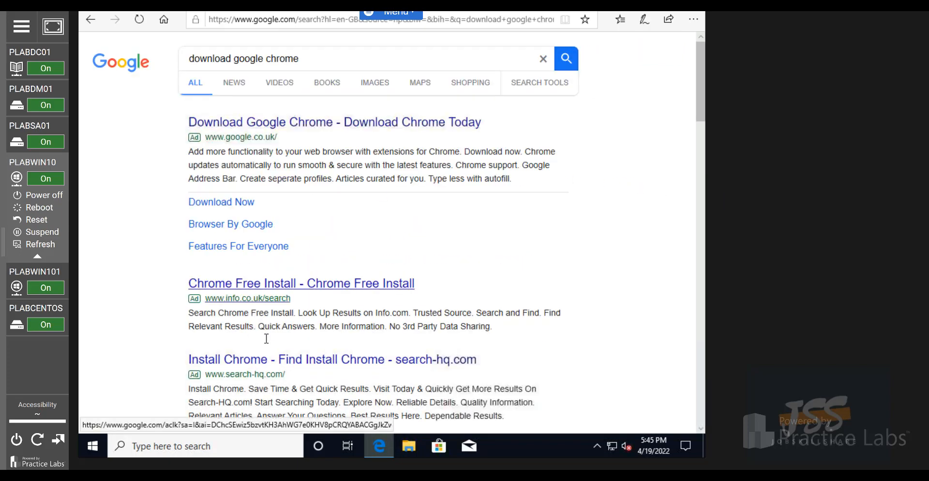
Download the Chrome installer from Google's Chrome page with usage statistics turned off
scroll(266, 339, down, 3)
scroll(277, 331, down, 3)
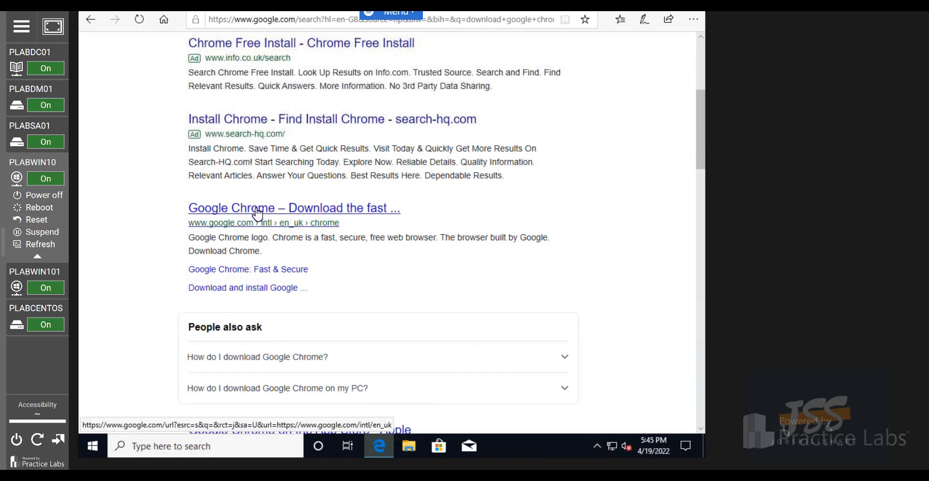
click(256, 212)
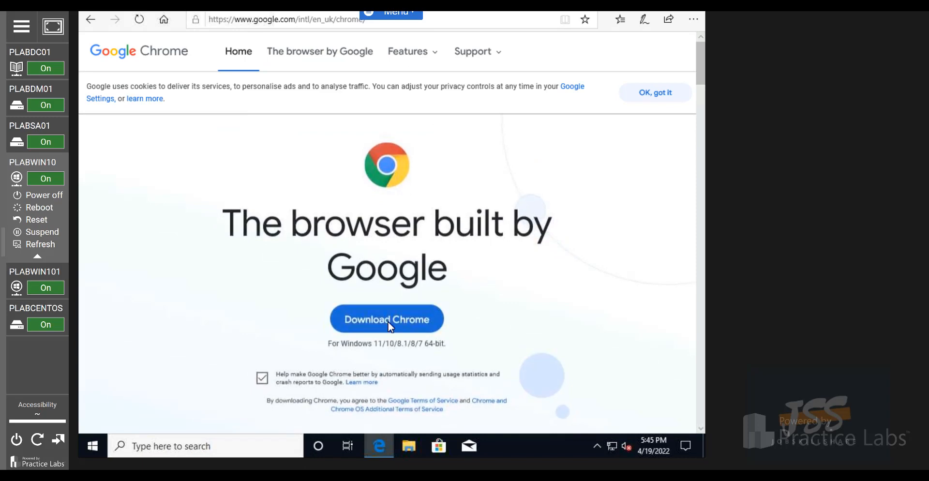
click(260, 379)
click(375, 321)
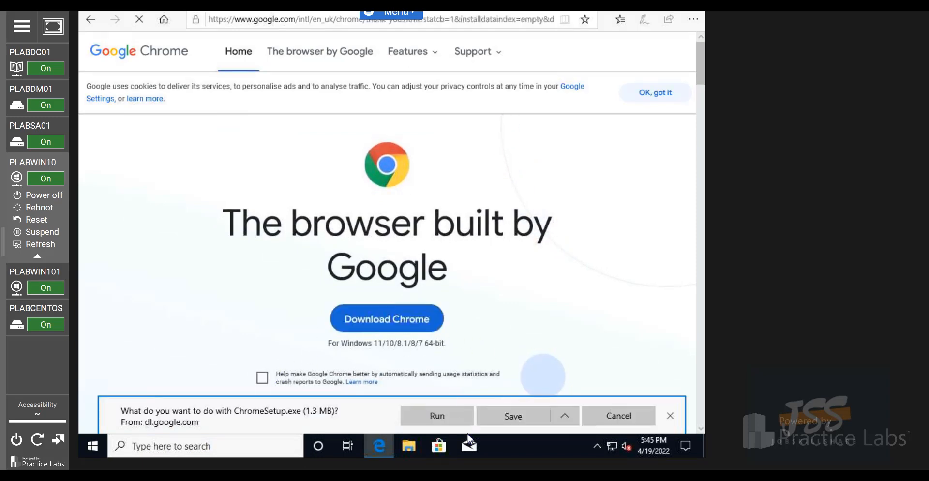
Run the Chrome installer and allow it in the UAC prompt
click(451, 421)
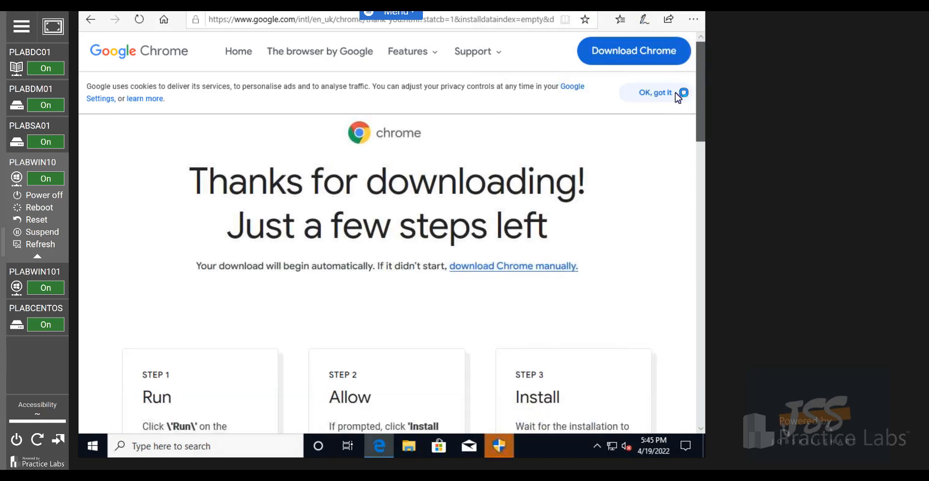
click(496, 456)
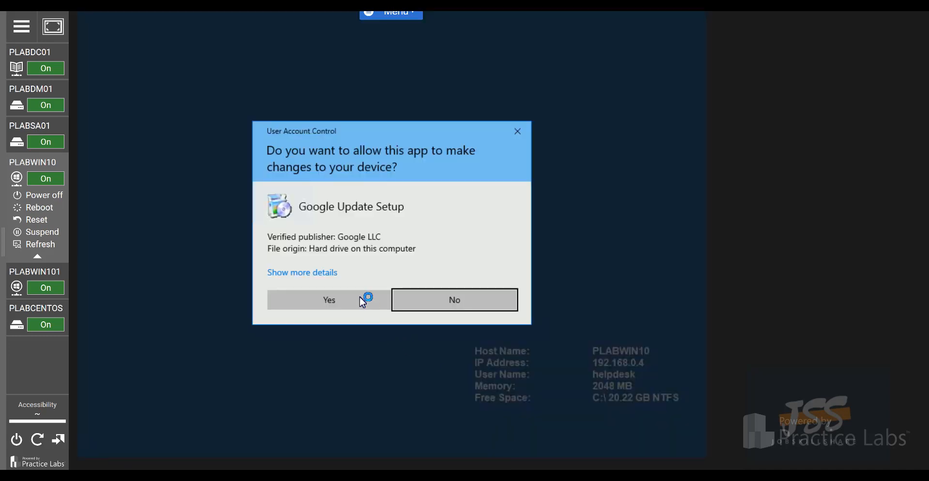
click(361, 299)
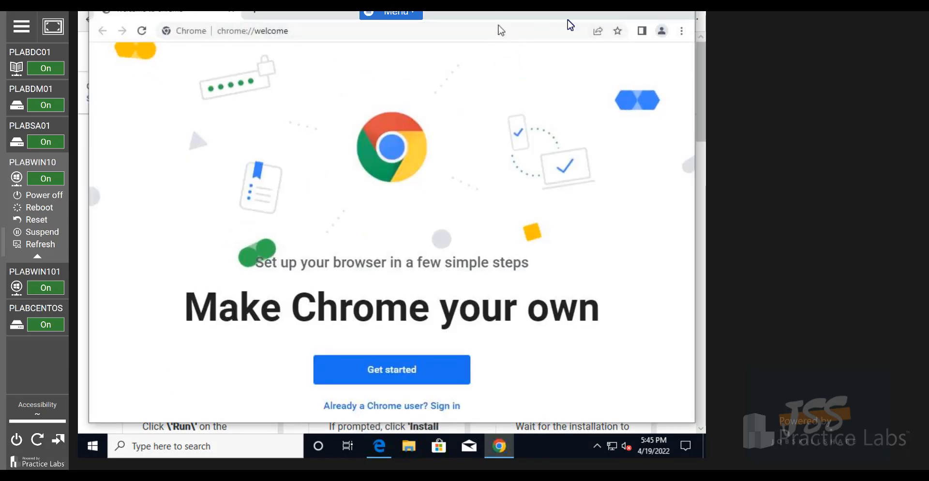
Maximize Chrome and search Google for 'manageengine admanager plus'
drag(500, 17, 499, 28)
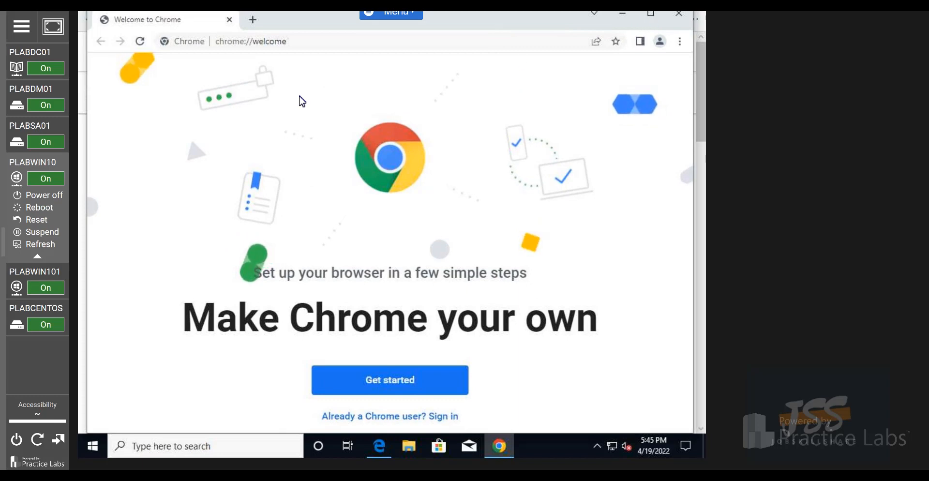
click(651, 14)
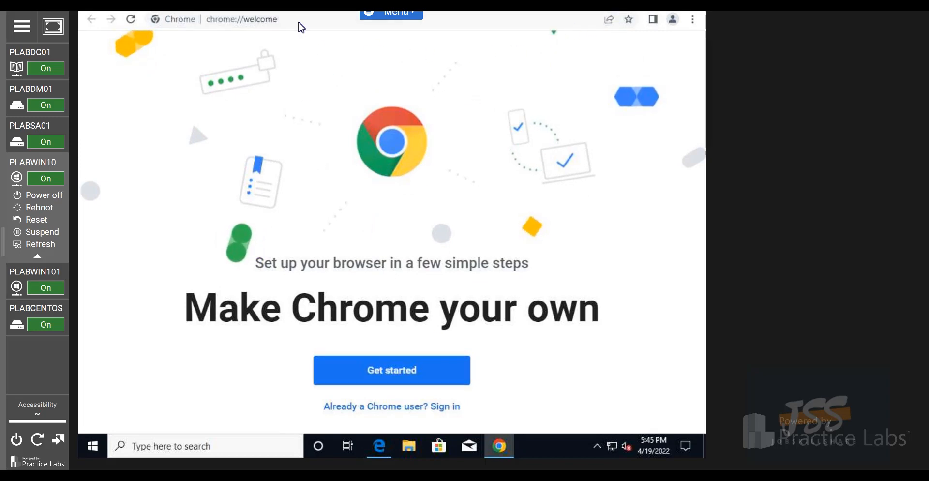
click(267, 19)
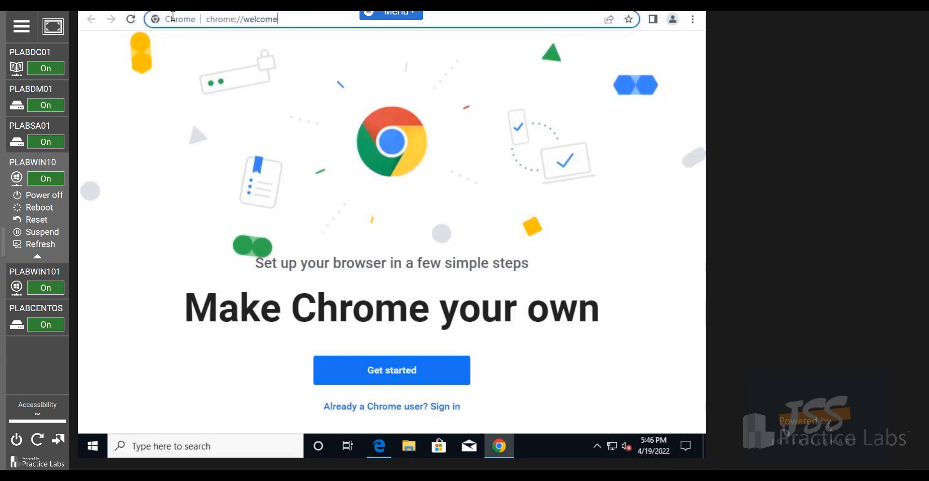
key(ctrl+a)
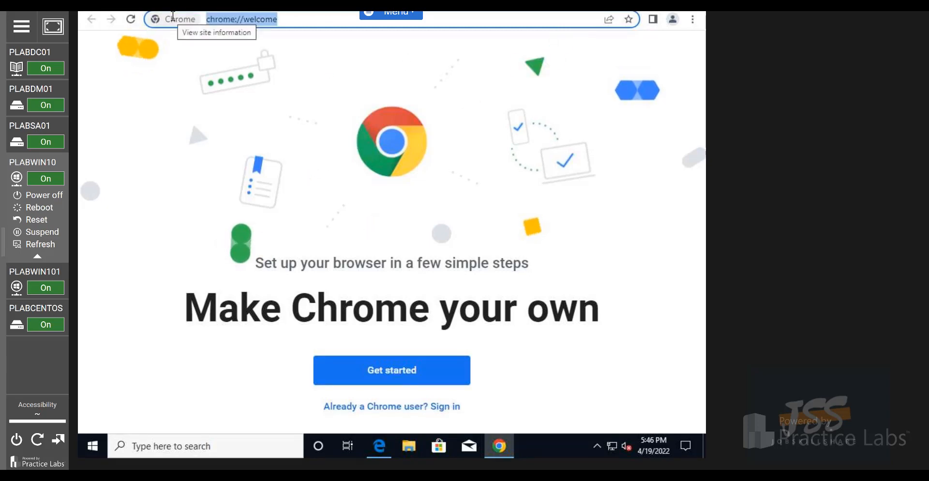
text(mana)
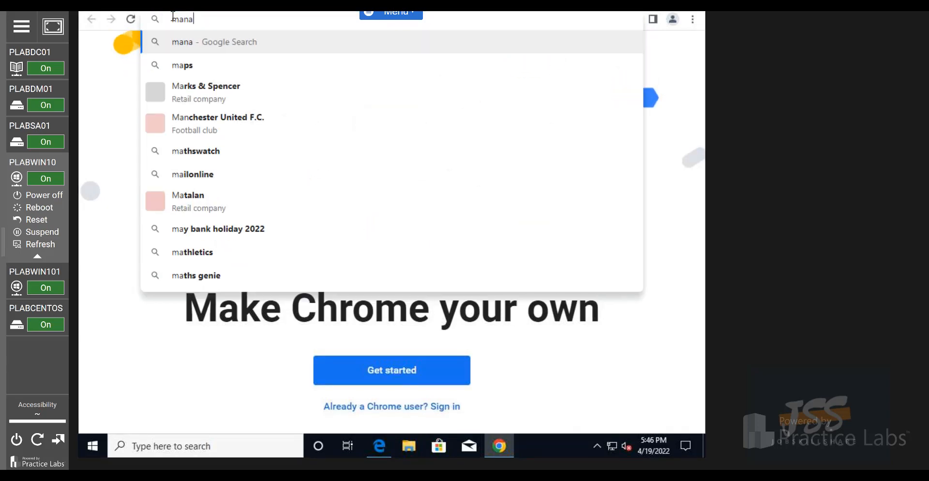
text(g)
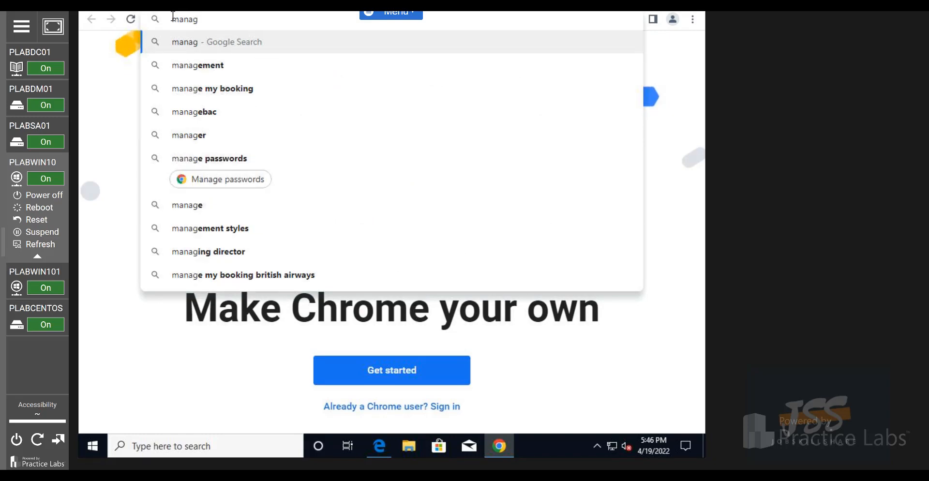
text(engine ad)
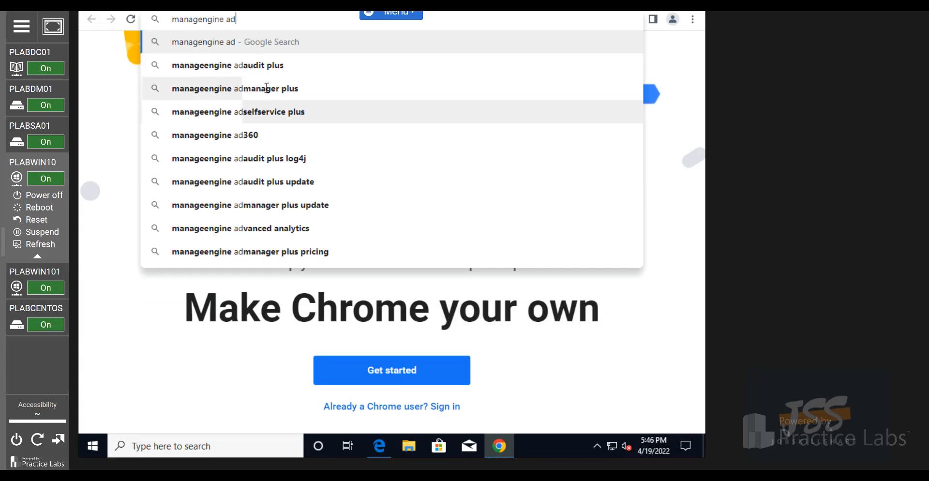
click(266, 88)
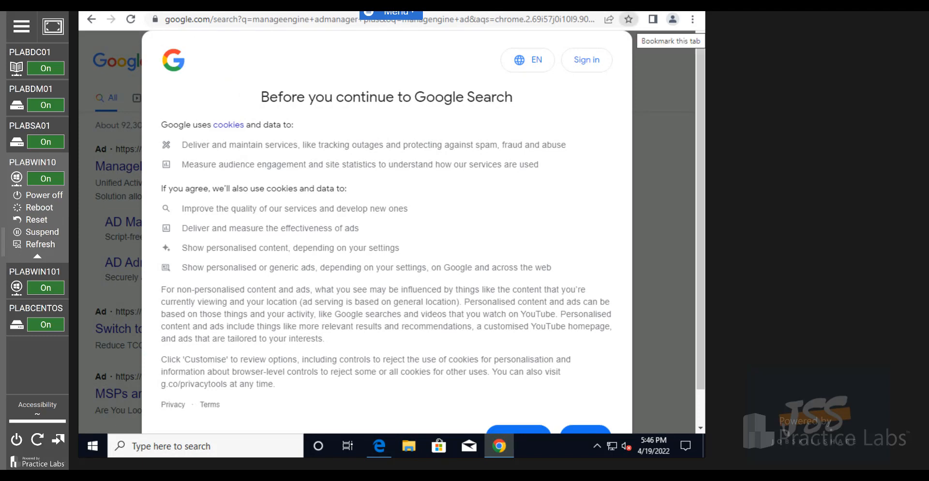
Accept Google's cookie terms and open the ADManager Plus download result
scroll(387, 232, down, 2)
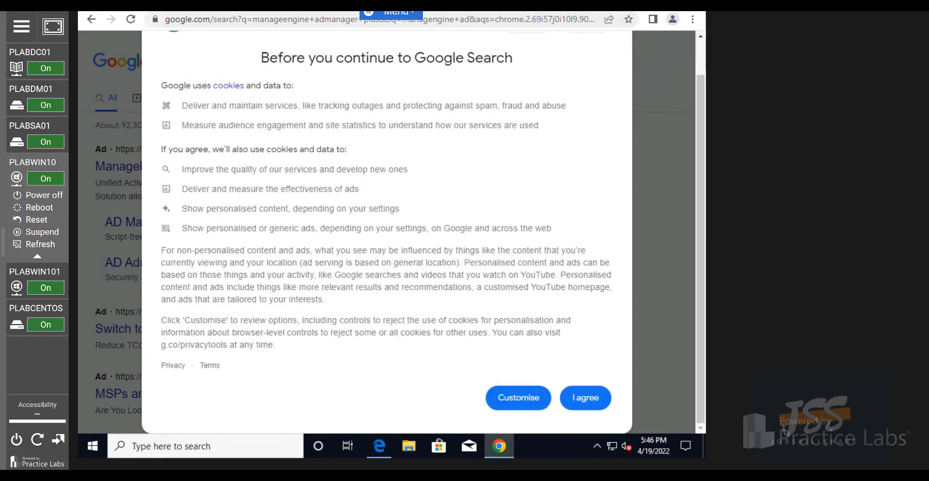
click(582, 405)
scroll(251, 290, down, 2)
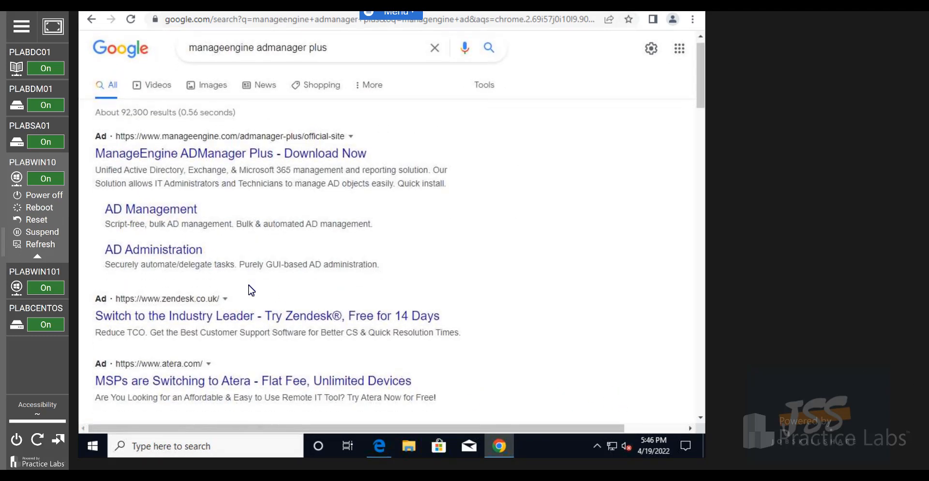
scroll(252, 290, down, 3)
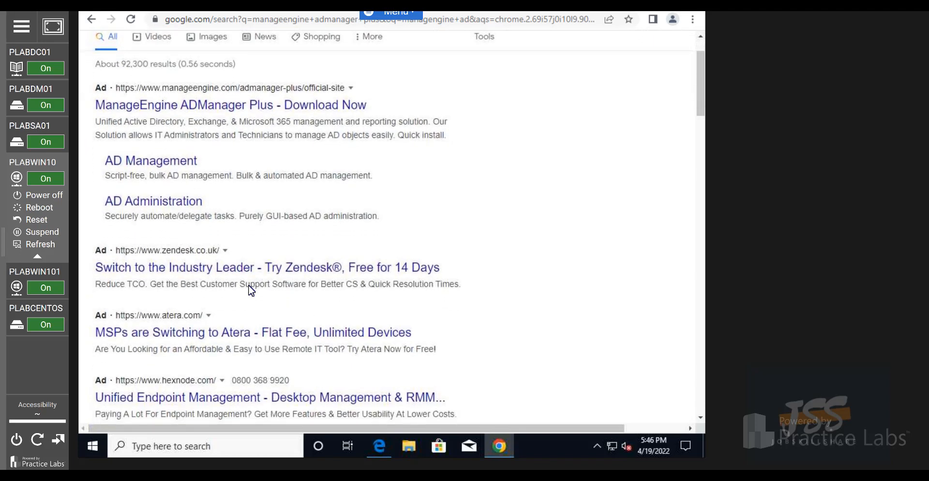
scroll(175, 295, down, 2)
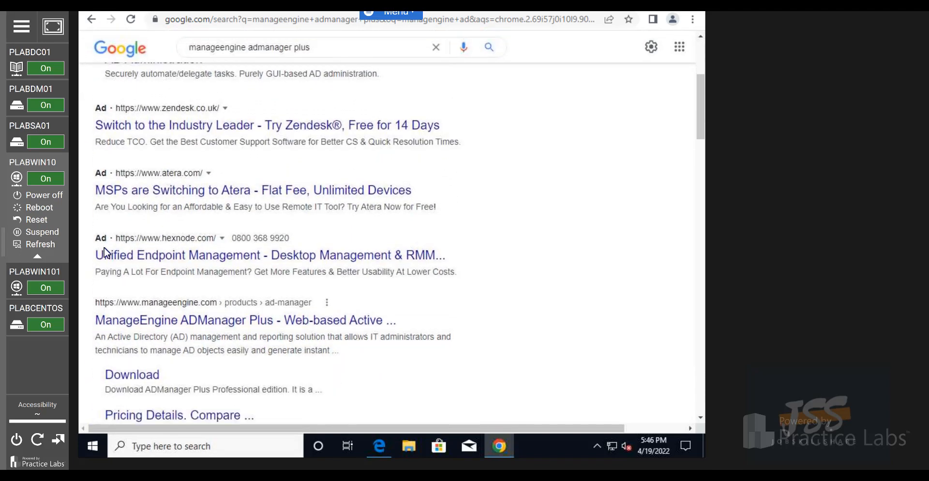
scroll(160, 289, down, 2)
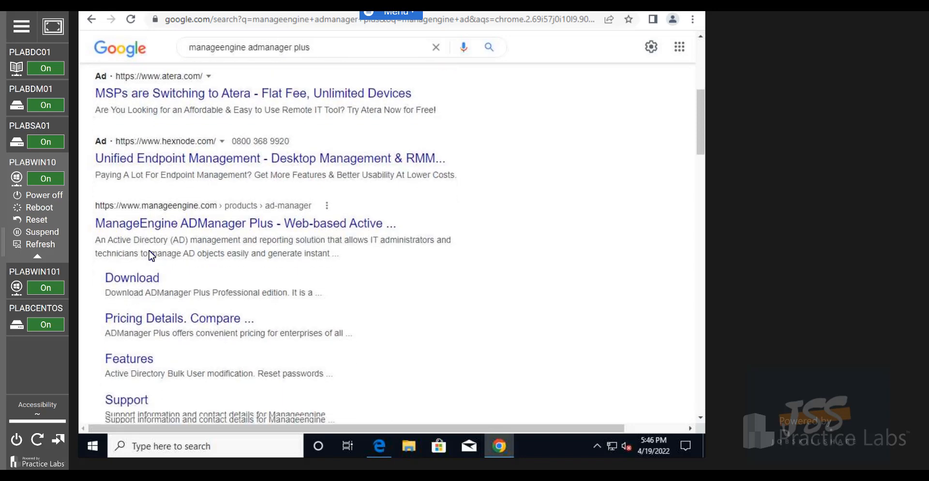
scroll(143, 189, down, 4)
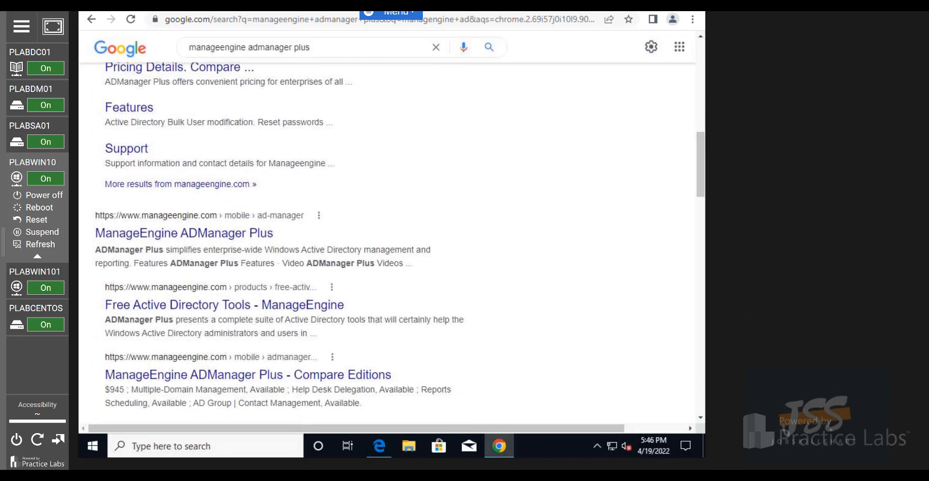
scroll(423, 322, up, 4)
click(148, 239)
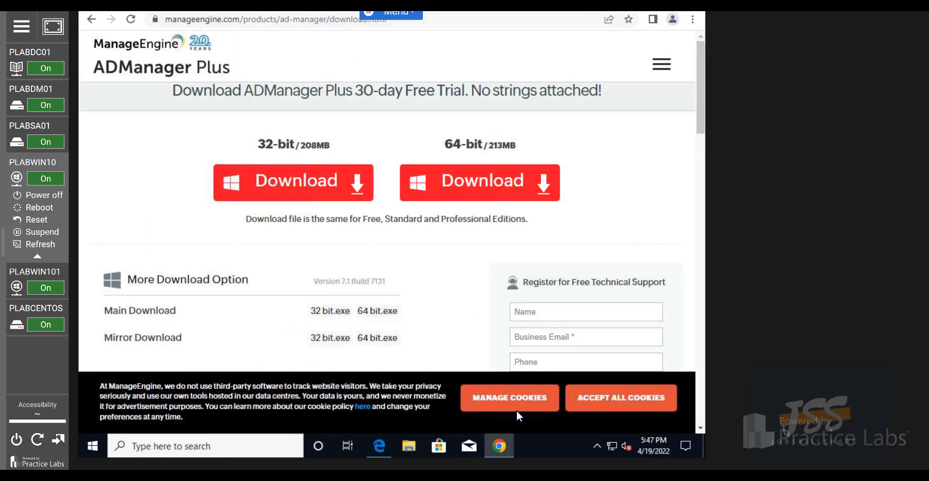
Accept the site's cookies and confirm in System settings that Windows is 64-bit
click(632, 411)
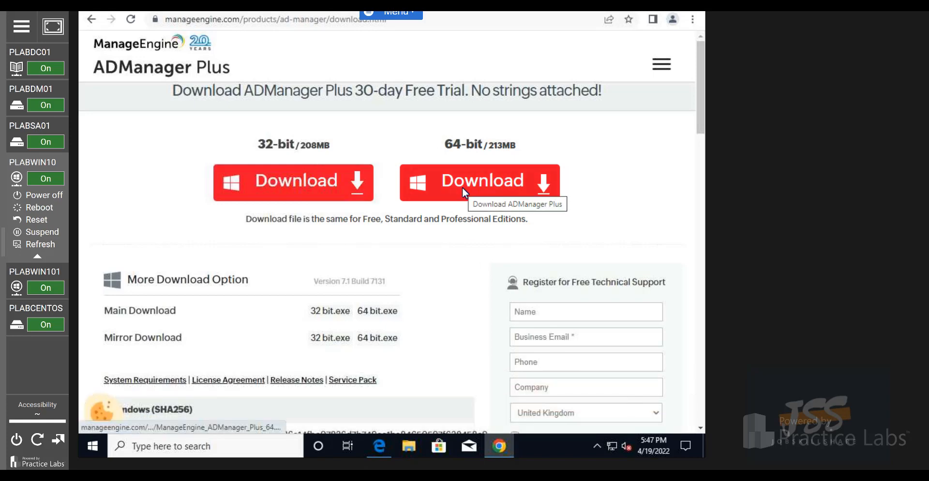
right_click(100, 450)
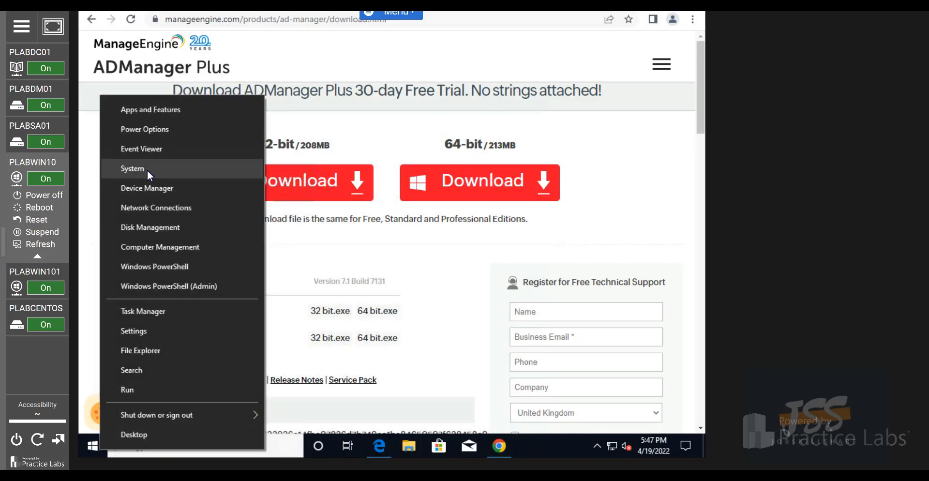
click(123, 169)
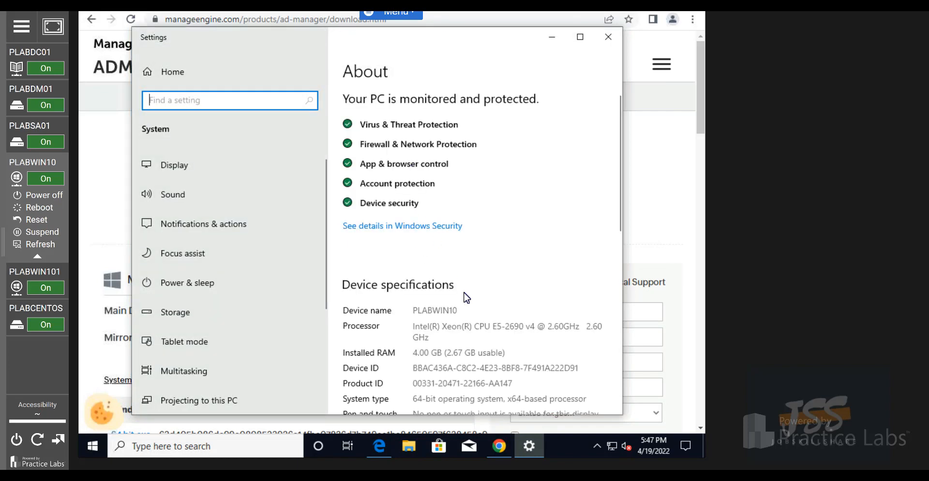
scroll(453, 359, down, 1)
scroll(454, 359, down, 3)
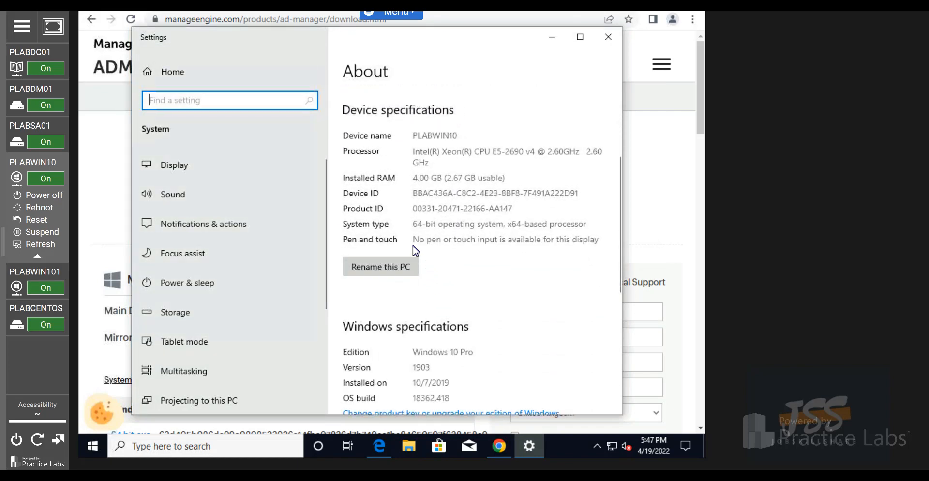
click(608, 37)
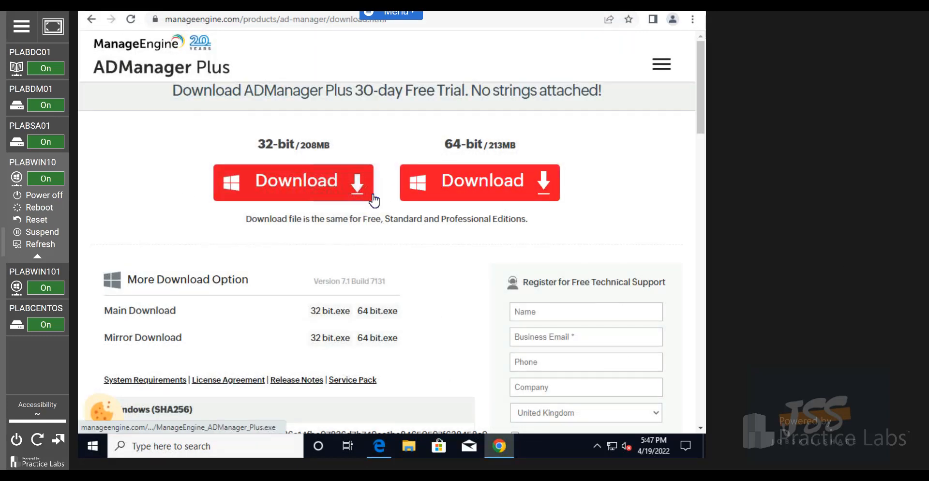
Download the ADManager Plus installer, leaving Advanced accessibility on after toggling it off and back on
click(471, 186)
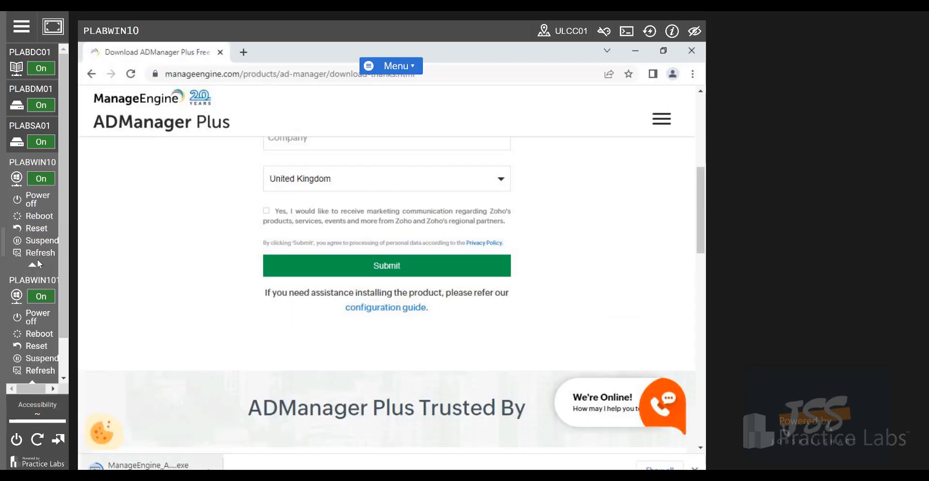
click(21, 27)
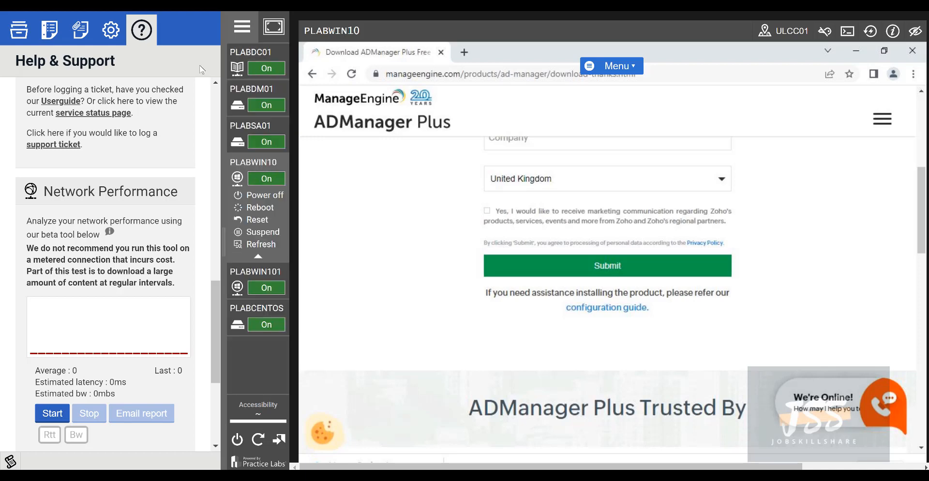
click(111, 39)
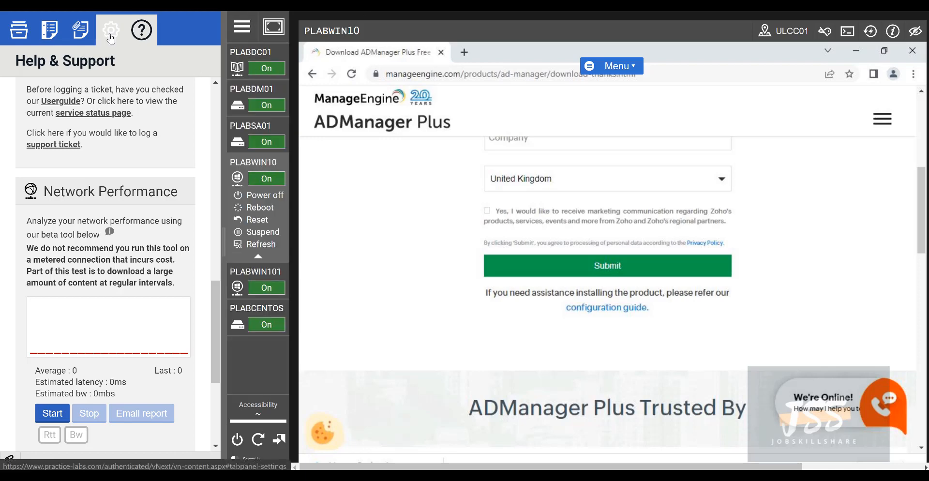
scroll(174, 197, down, 7)
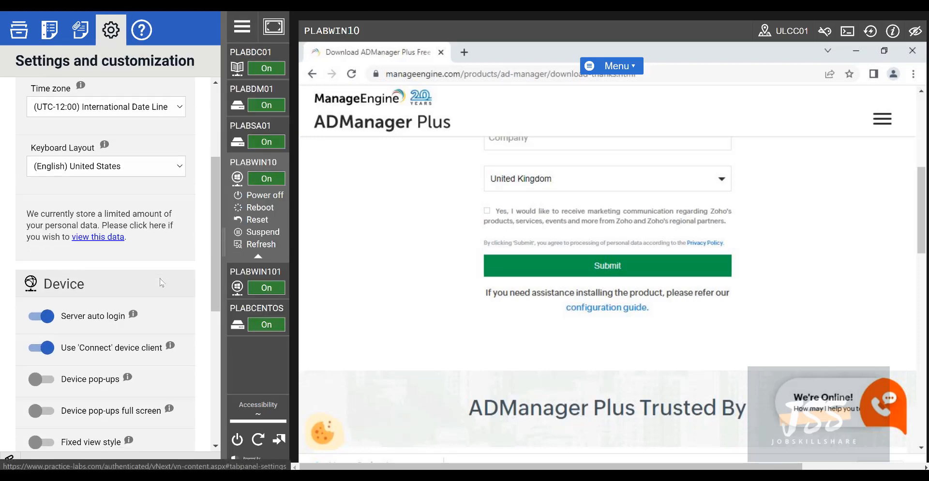
scroll(147, 307, down, 2)
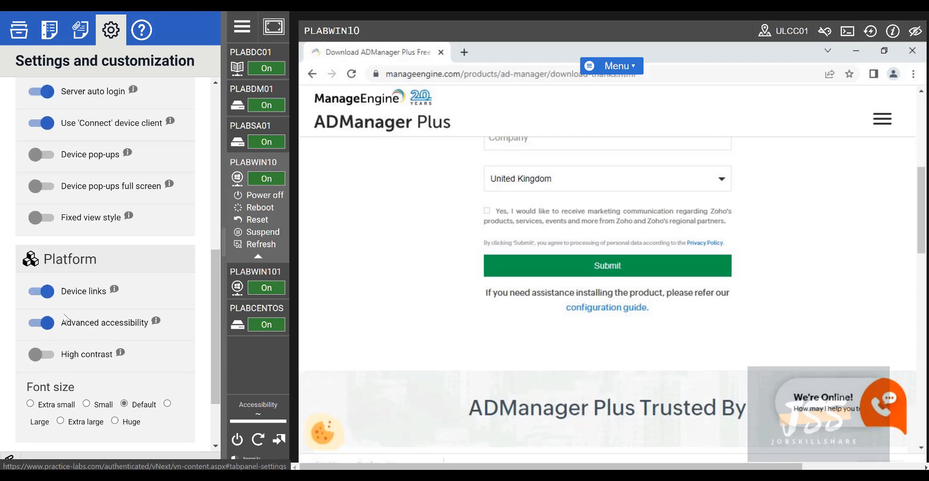
click(51, 329)
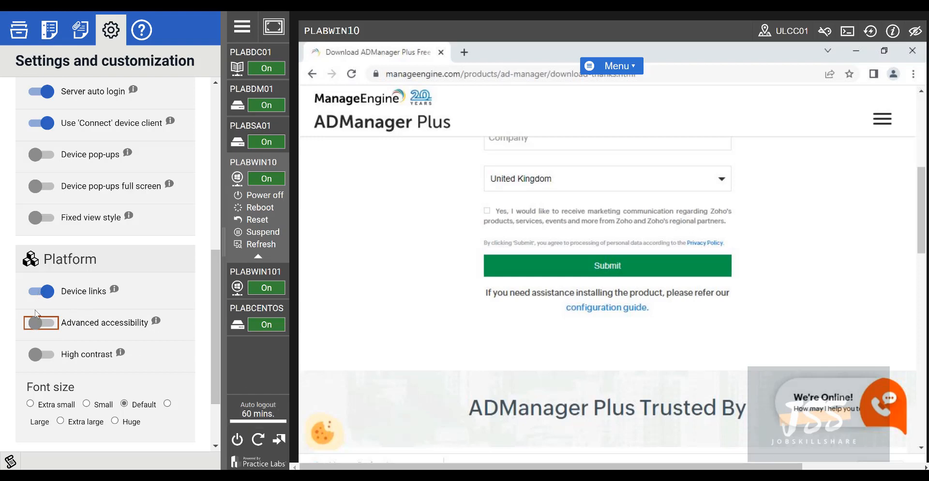
click(43, 329)
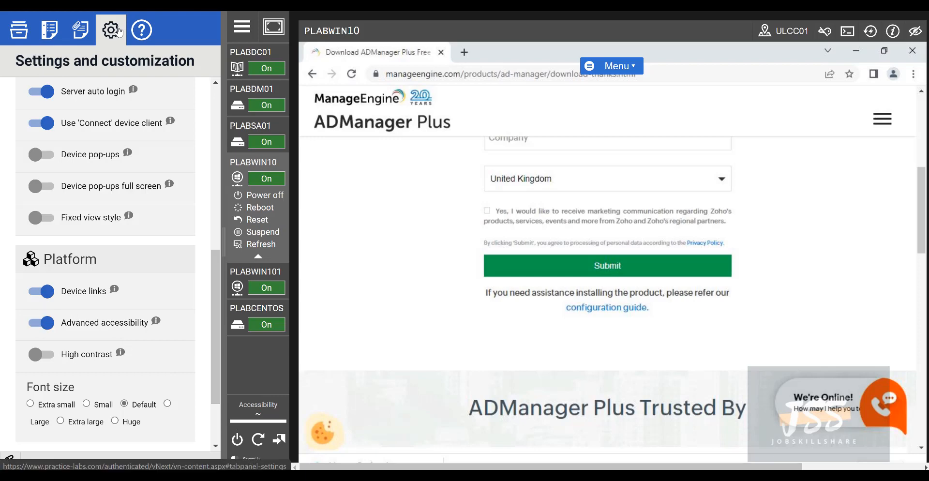
click(232, 26)
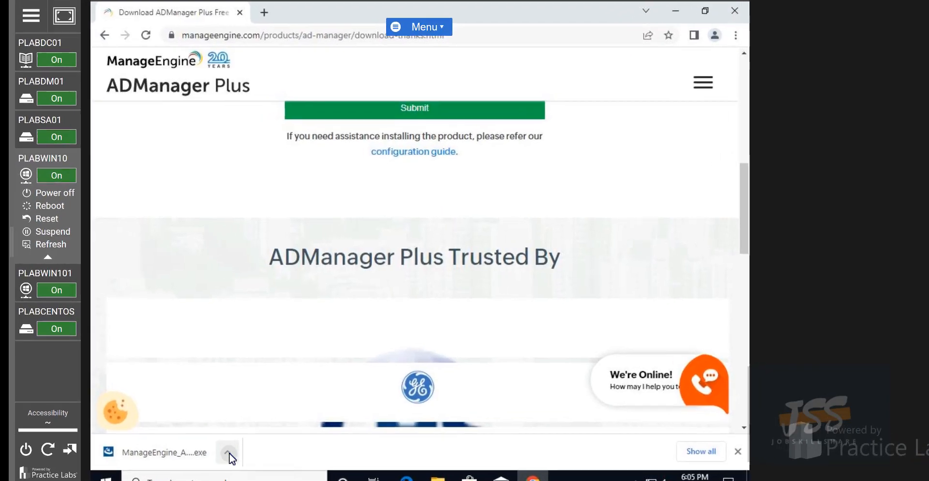
Show the downloaded ManageEngine_ADManager_Plus_64 installer in its folder and run it as administrator
click(210, 443)
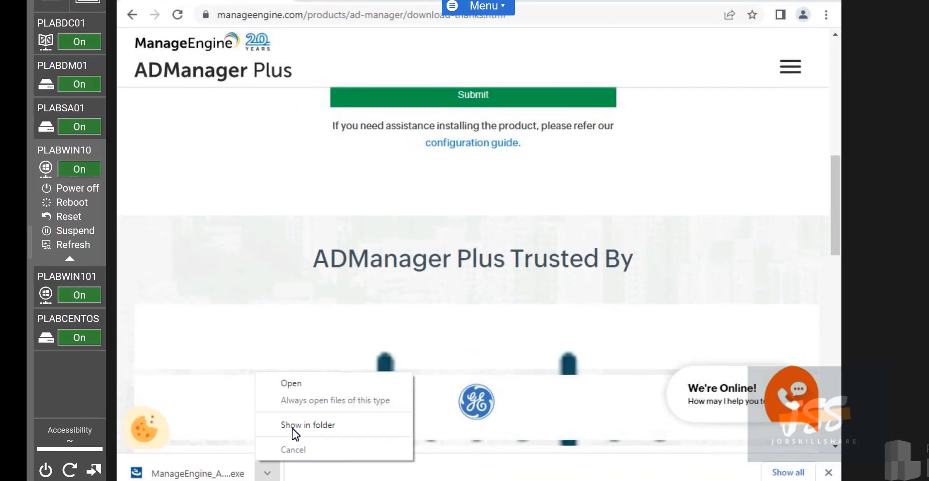
click(292, 429)
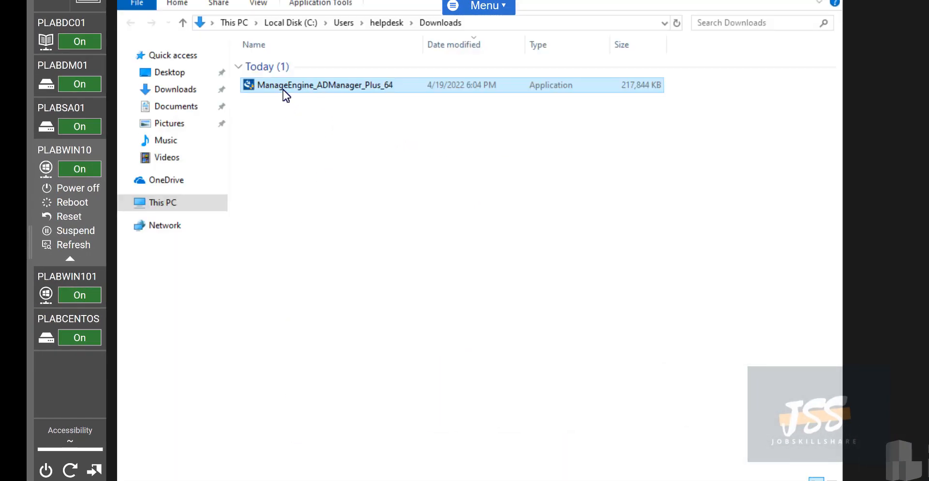
right_click(283, 89)
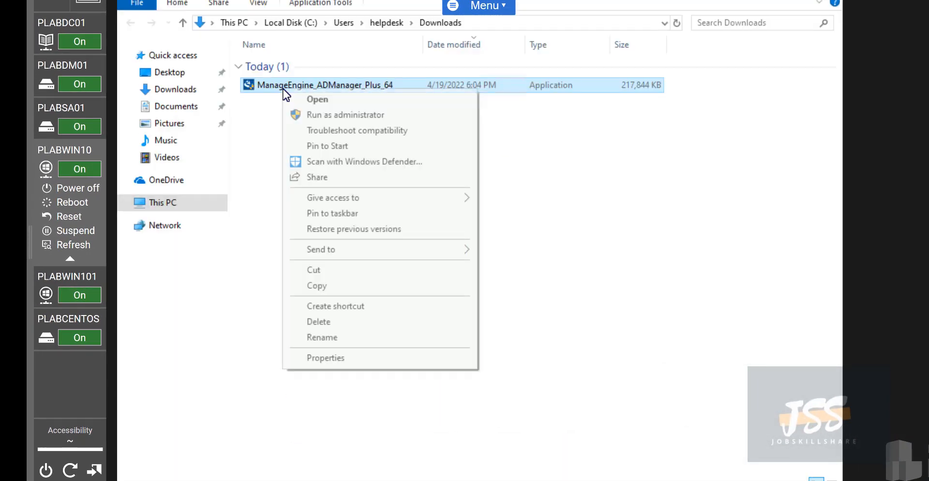
click(311, 116)
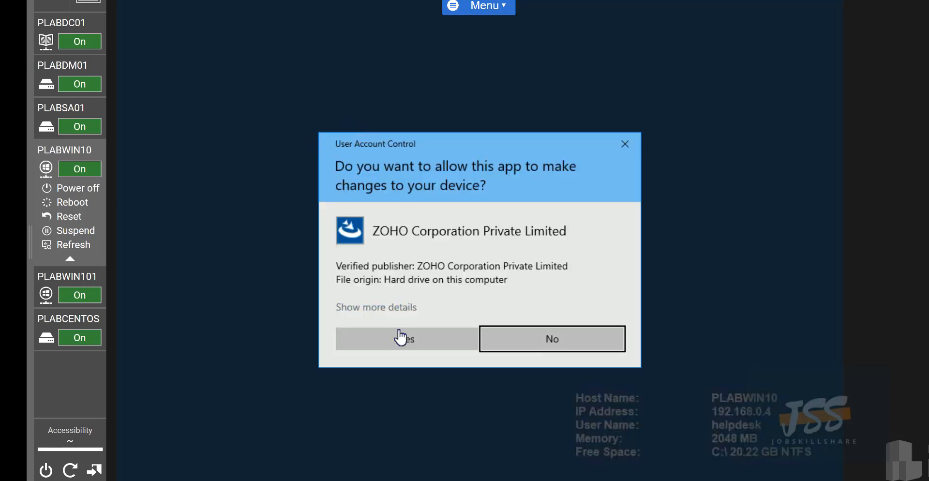
click(400, 338)
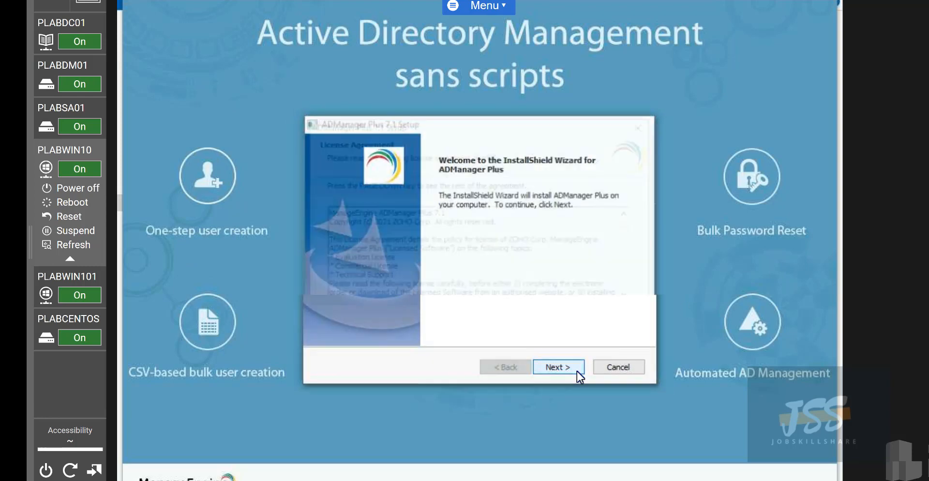
Install ADManager Plus 7.1 with default folders and port 8080, skipping registration and the readme
click(578, 371)
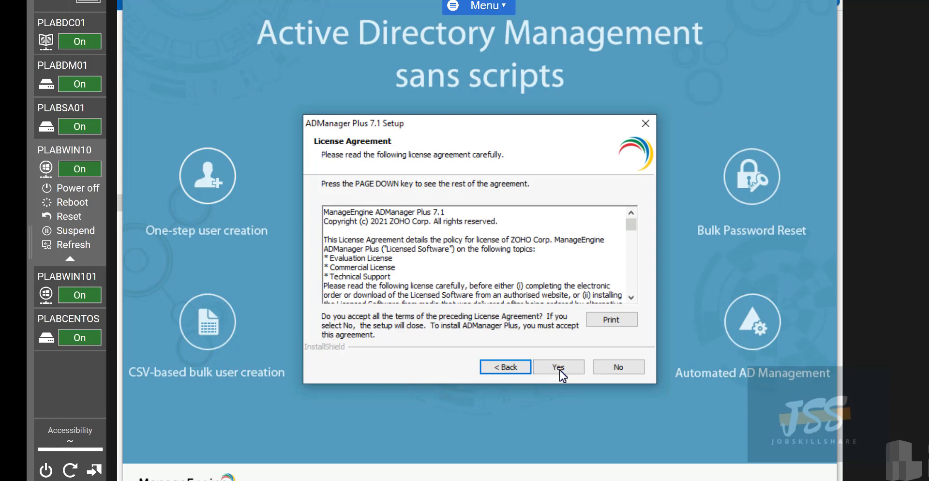
click(561, 369)
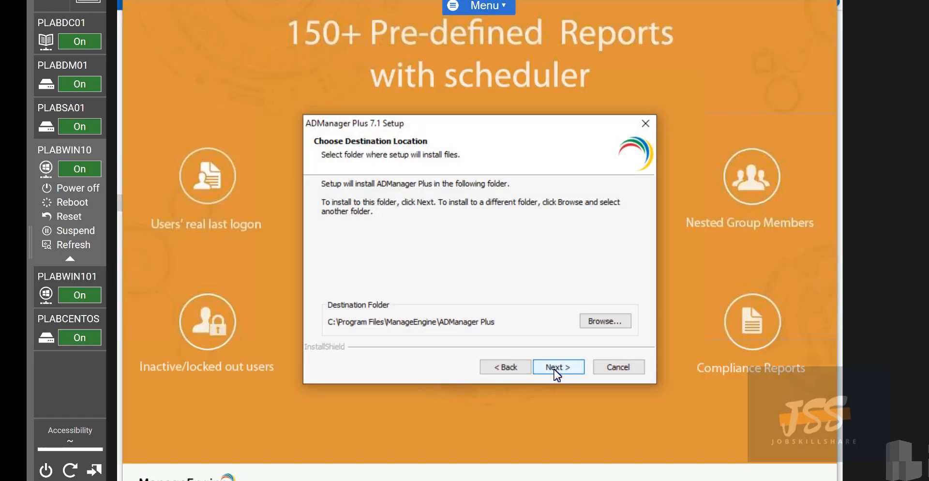
click(555, 370)
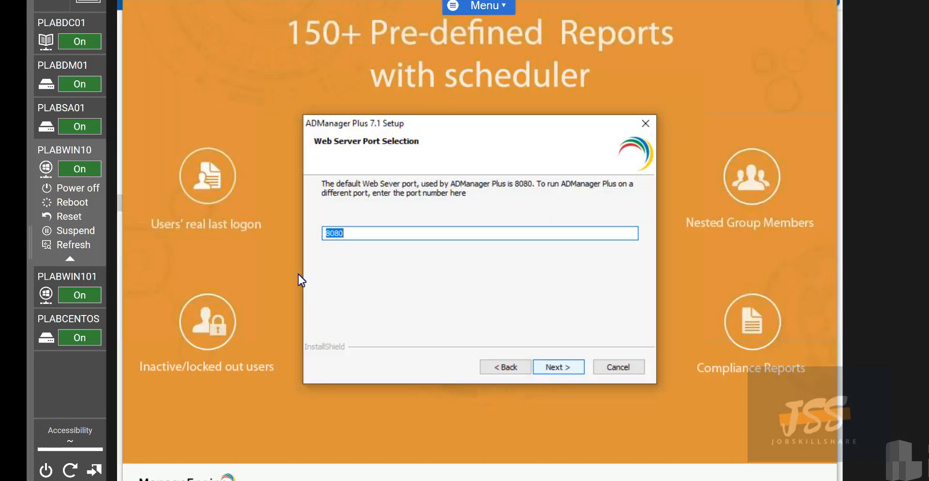
click(359, 232)
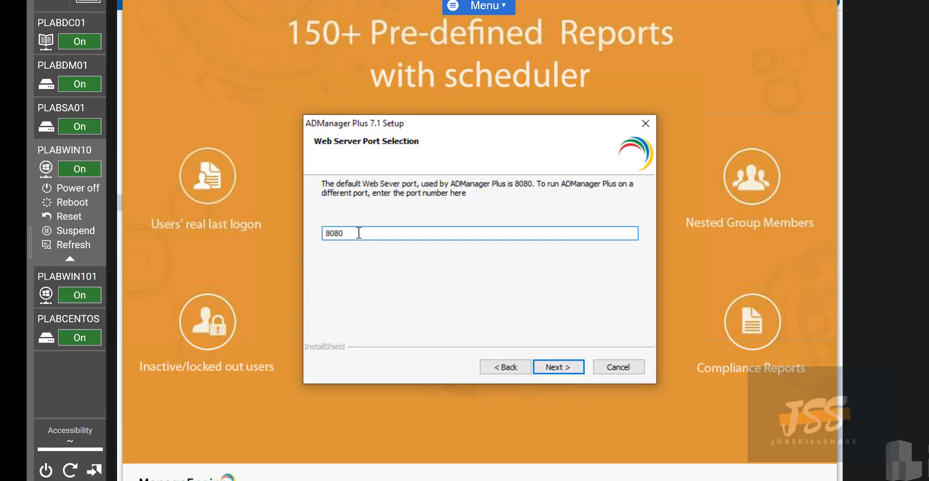
click(546, 372)
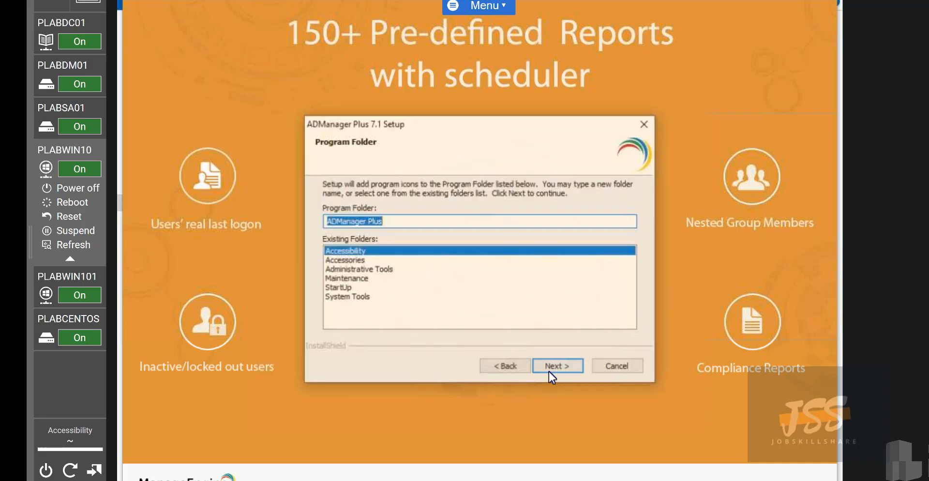
click(561, 370)
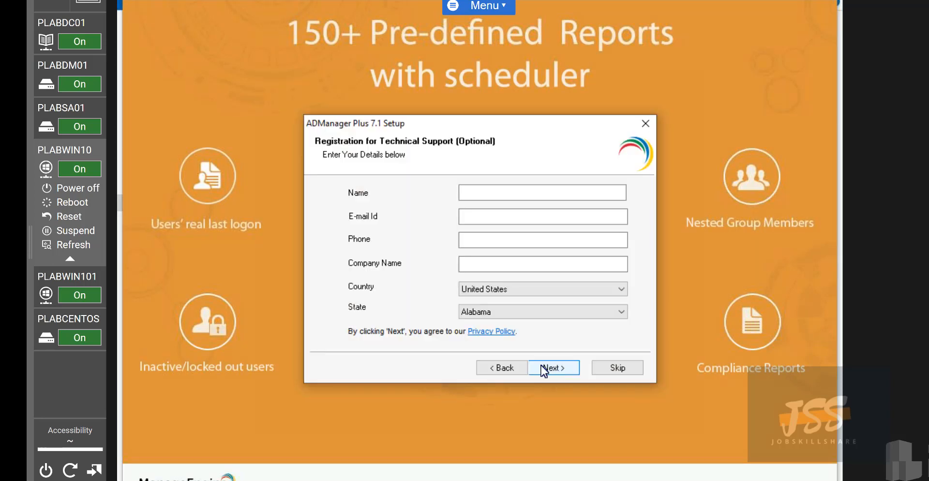
click(614, 369)
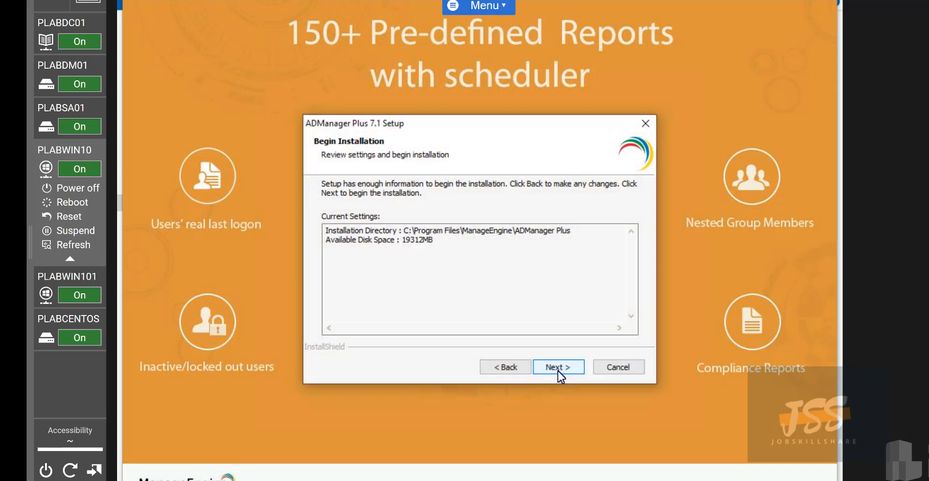
click(556, 367)
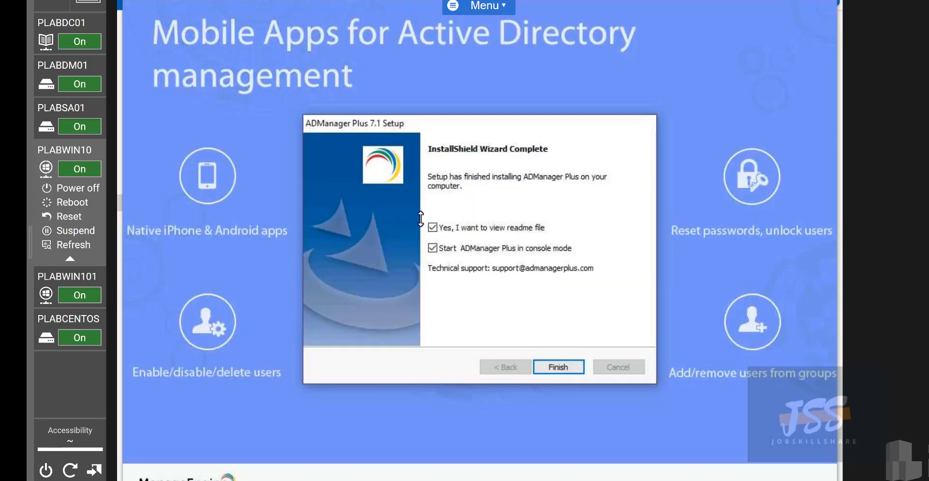
click(433, 229)
click(563, 365)
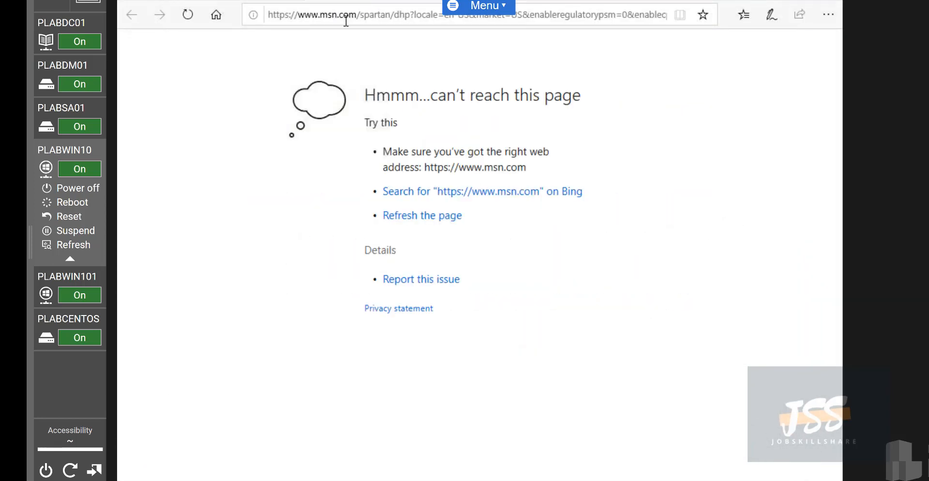
Close all Edge tabs, allow Zulu Platform through the firewall, and always open the console in Chrome
click(827, 2)
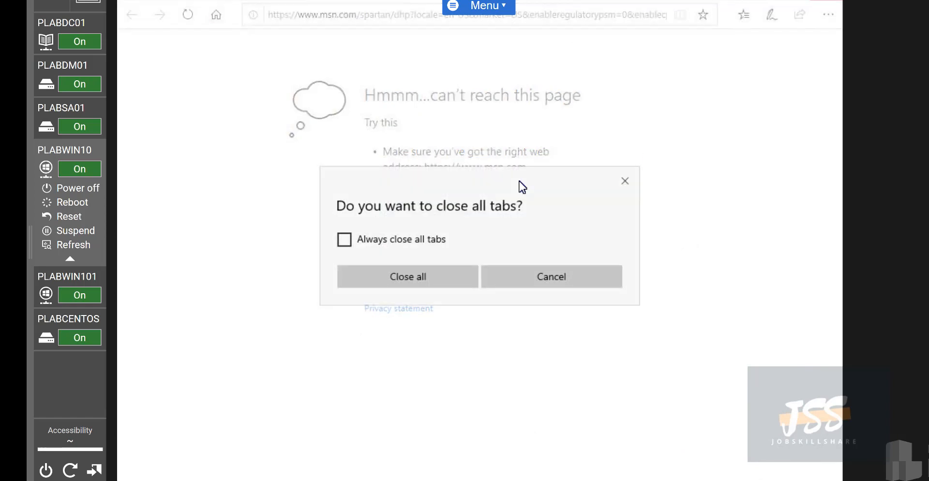
click(439, 278)
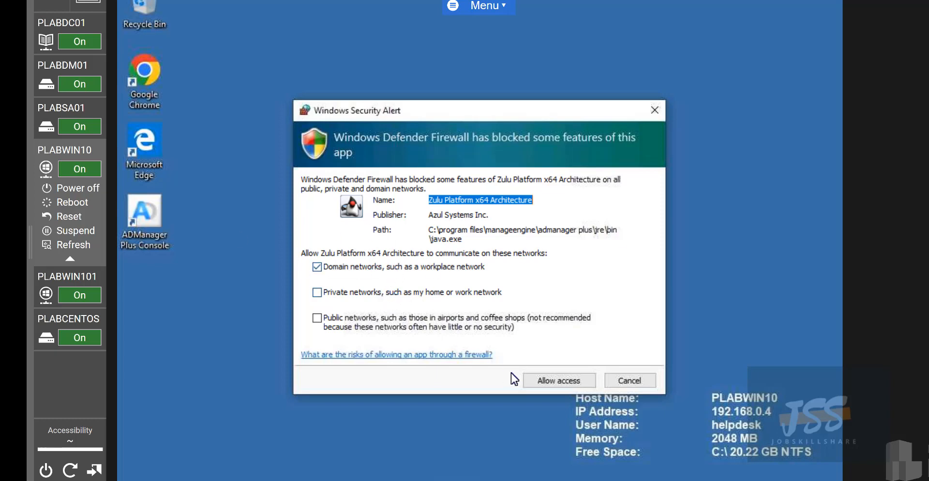
click(558, 385)
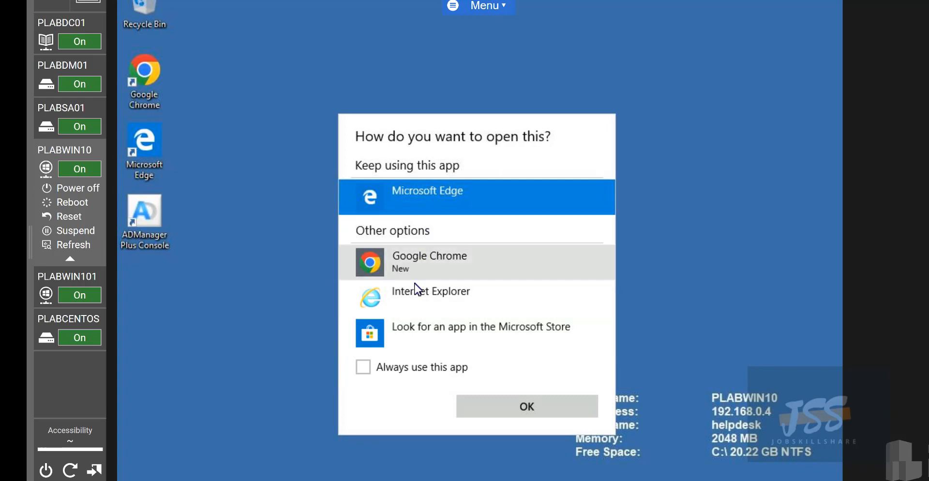
click(365, 367)
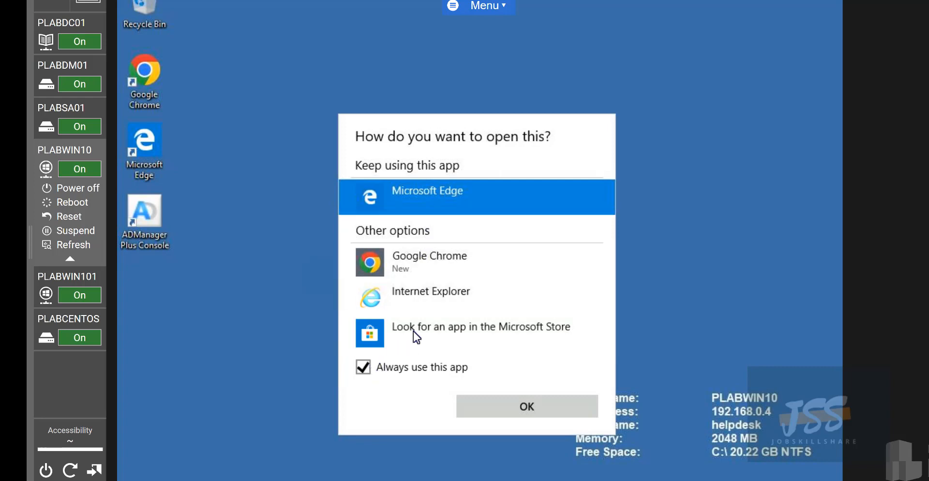
click(417, 275)
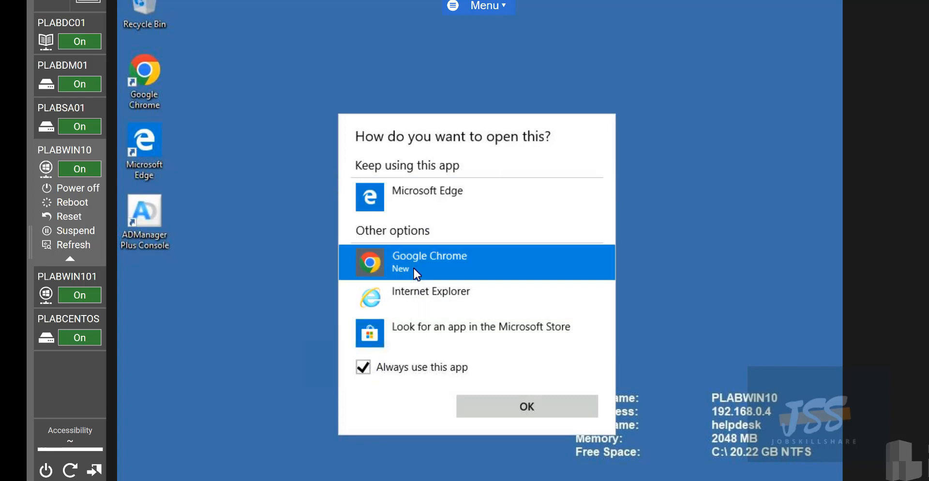
click(489, 408)
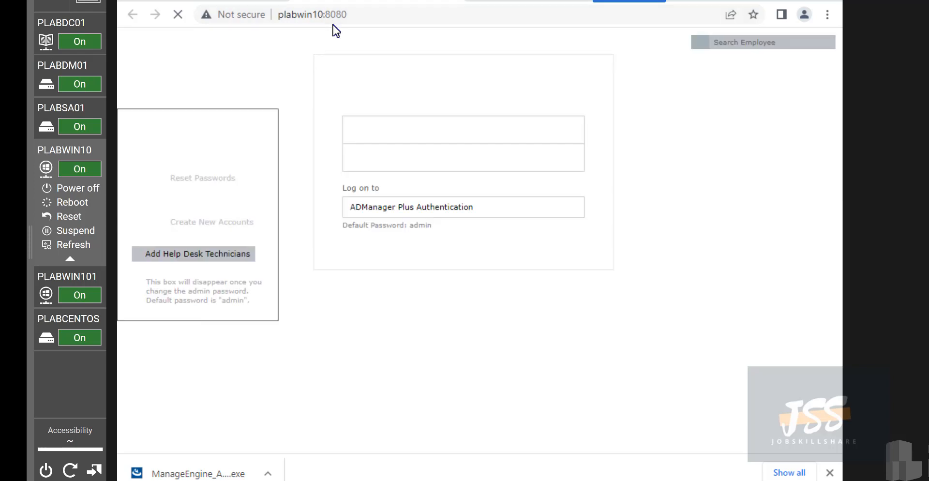
Hide the downloads bar, log in with the default admin account, and decline saving the password
drag(323, 14, 263, 19)
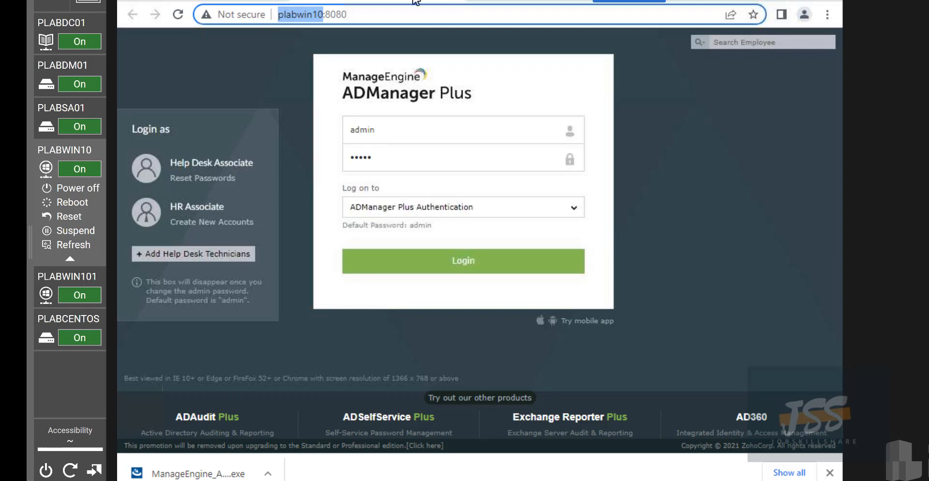
click(831, 473)
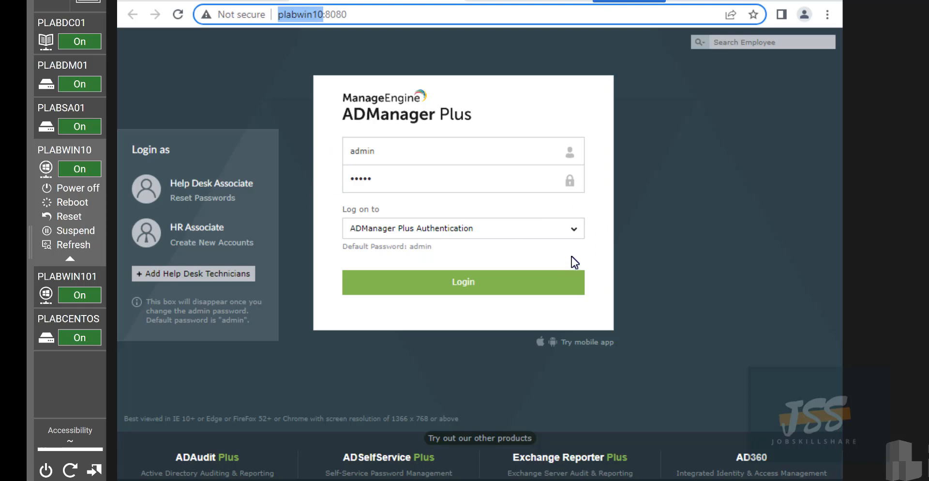
click(69, 28)
click(463, 229)
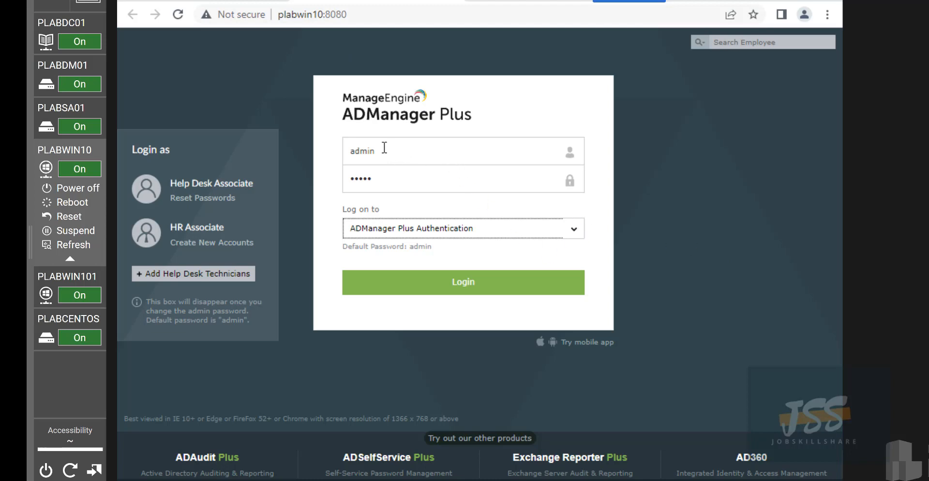
click(398, 285)
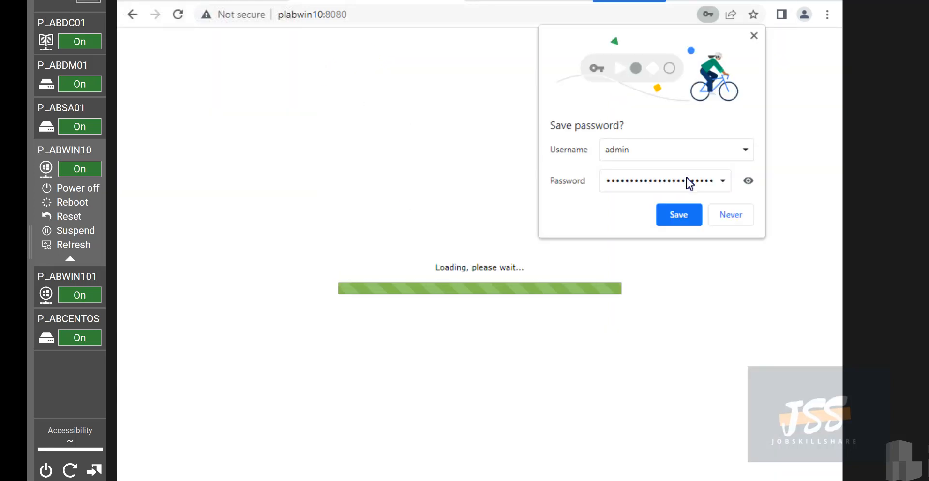
click(724, 216)
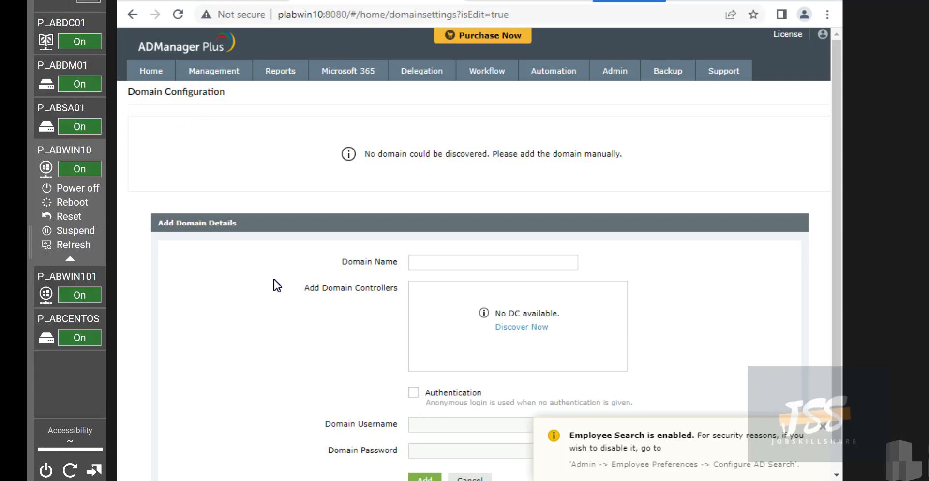
After a failed discovery attempt, enter practicelabs.com as the domain name
scroll(778, 238, down, 1)
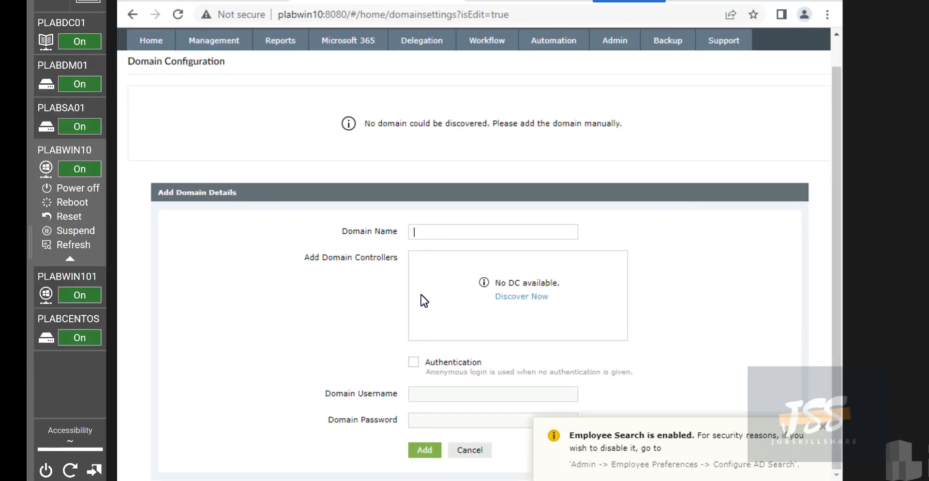
click(530, 299)
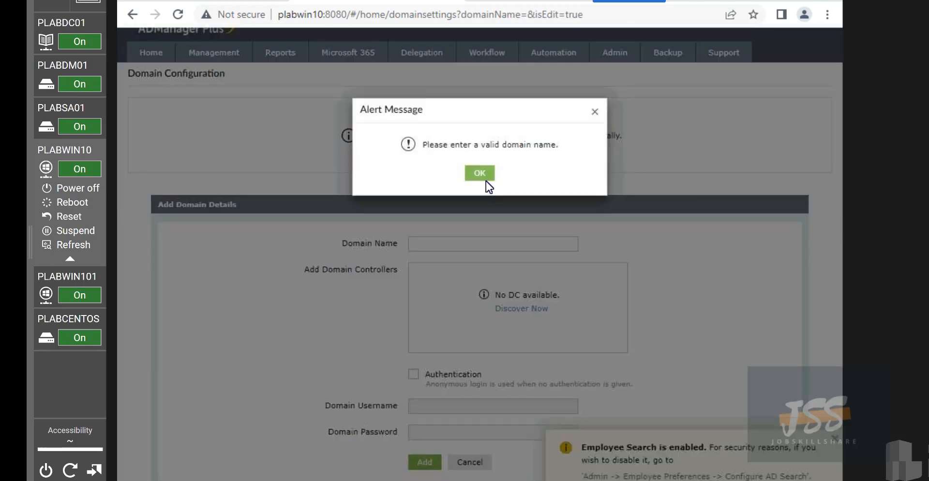
click(484, 178)
click(447, 244)
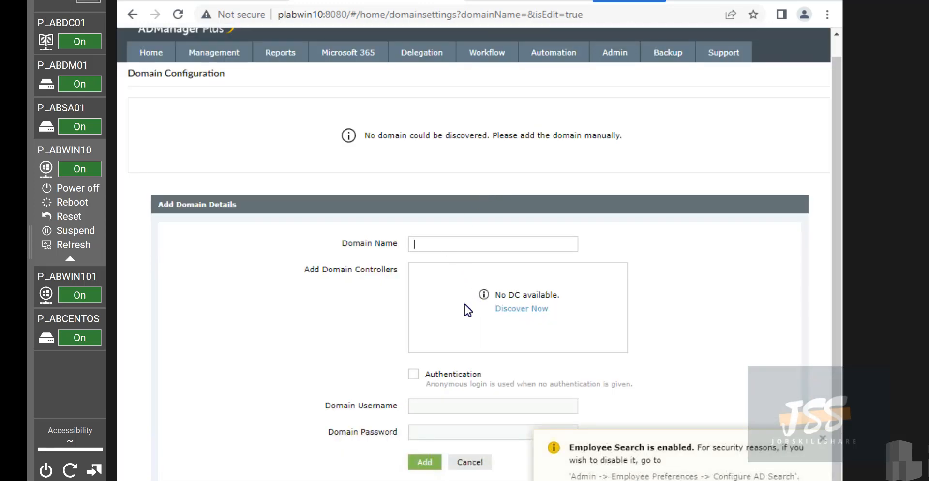
text(pract)
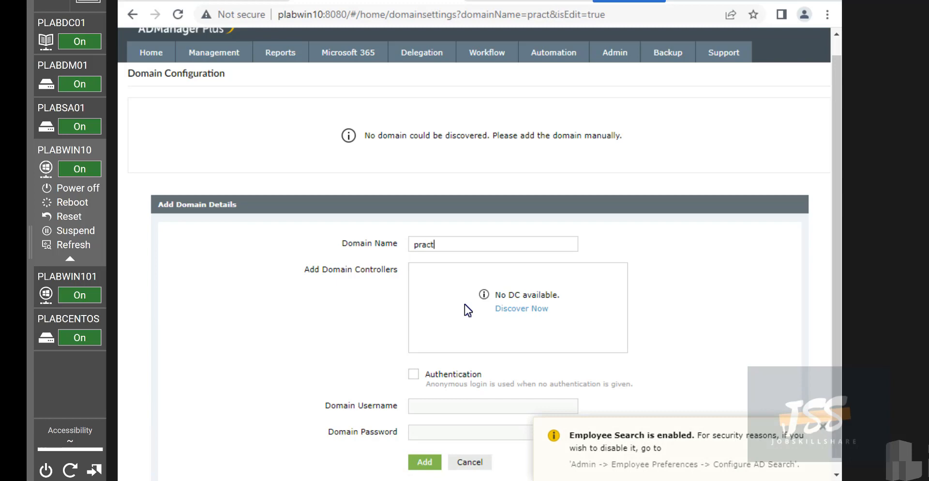
text(icelabs.com)
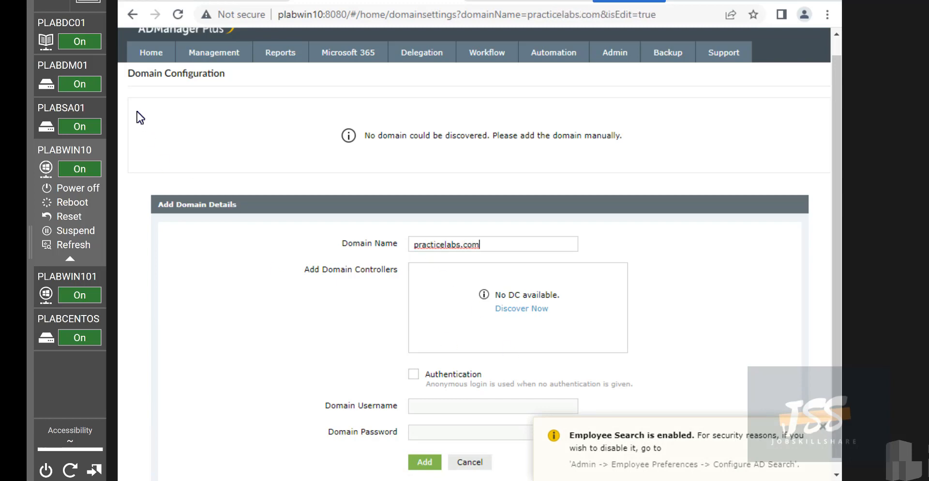
On PLABDC01, open Active Directory Users and Computers and expand PRACTICELABS.COM
click(70, 41)
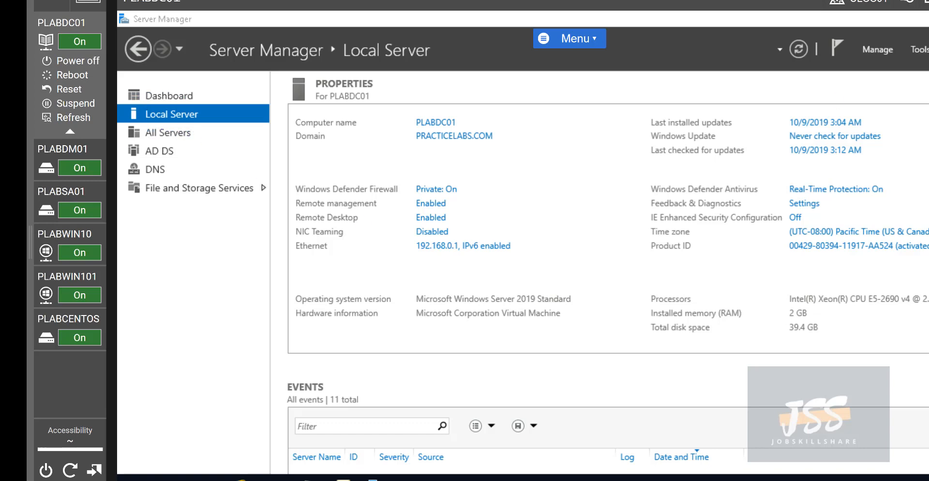
click(919, 49)
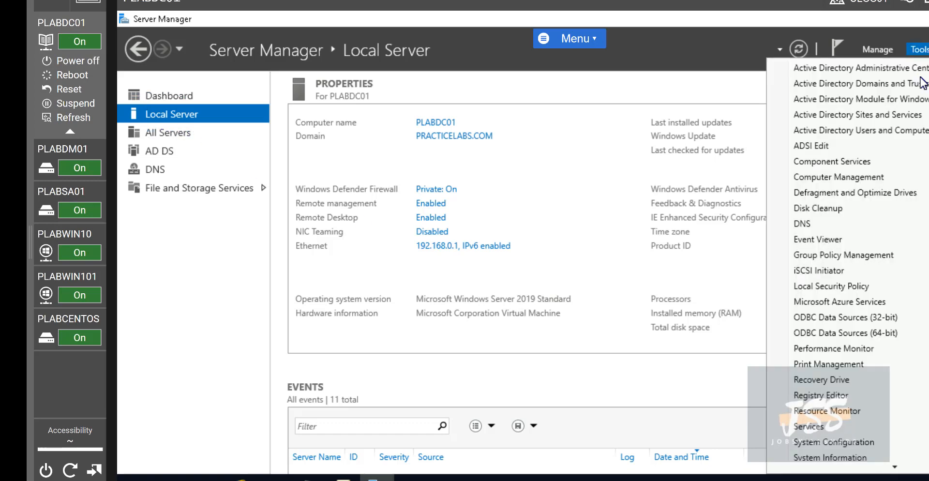
click(916, 133)
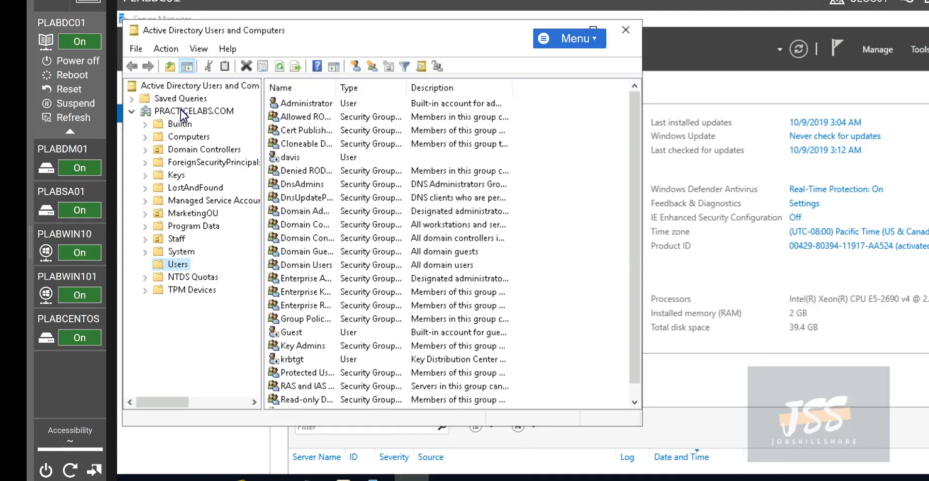
click(187, 111)
Back on PLABWIN10, try Discover Now, cancel the failed discovery, and close the Employee Search notice
mouse_move(69, 282)
click(60, 252)
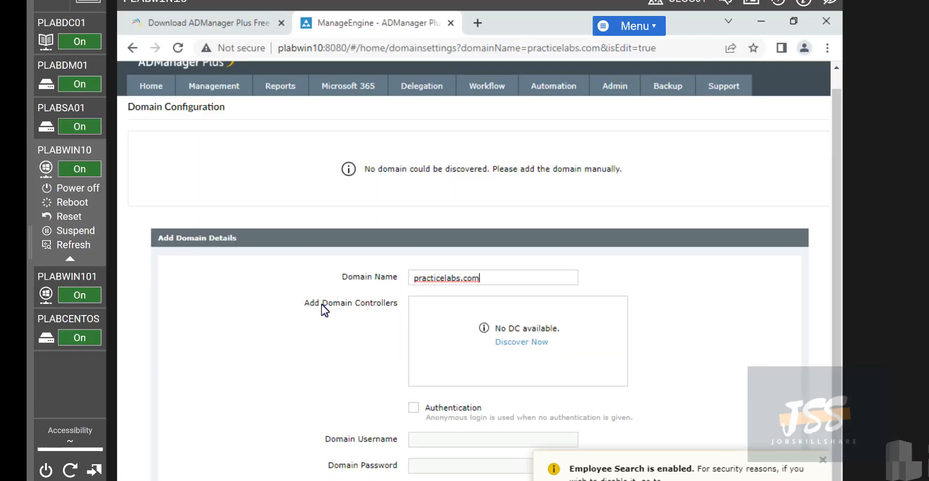
click(523, 344)
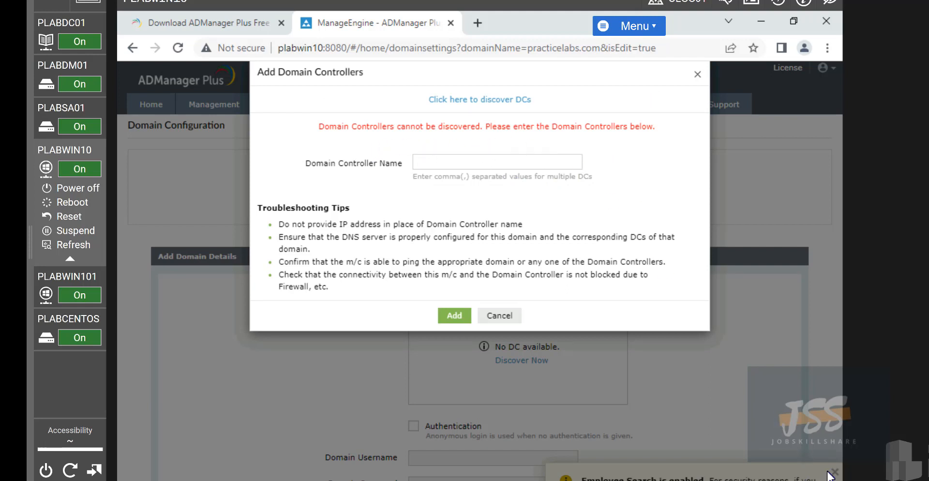
click(499, 315)
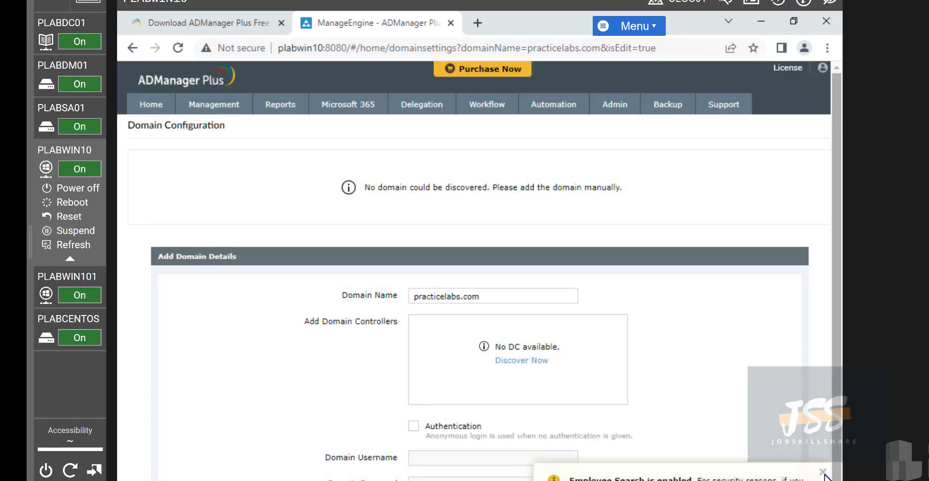
click(822, 460)
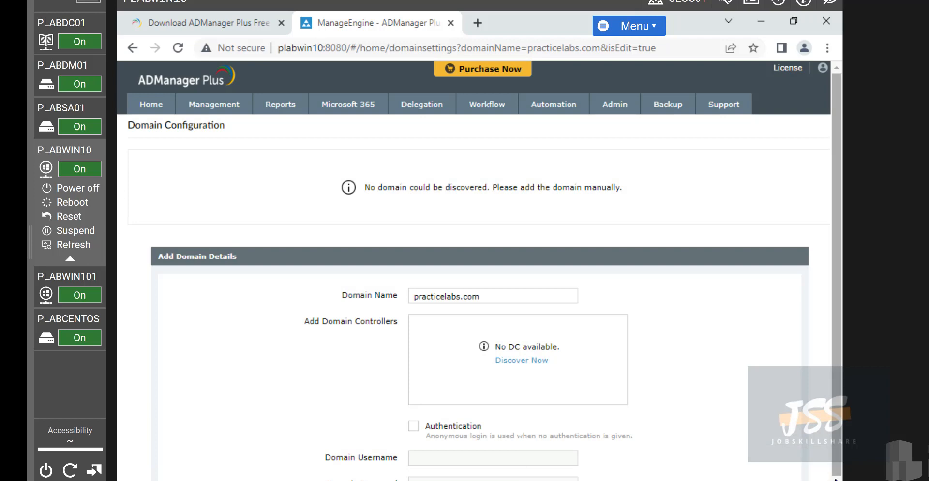
scroll(823, 460, down, 1)
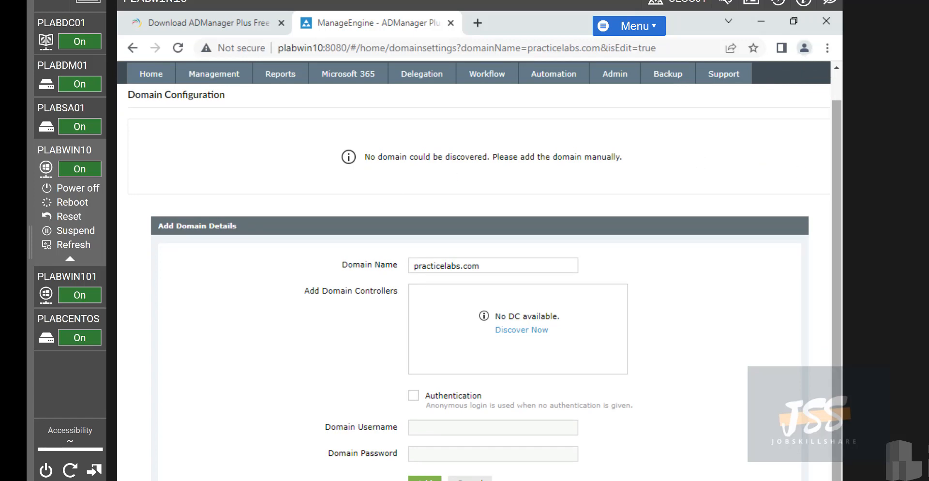
scroll(885, 242, down, 3)
Open PLABWIN10's Network & Internet settings and bring up the network adapters list
scroll(885, 242, up, 1)
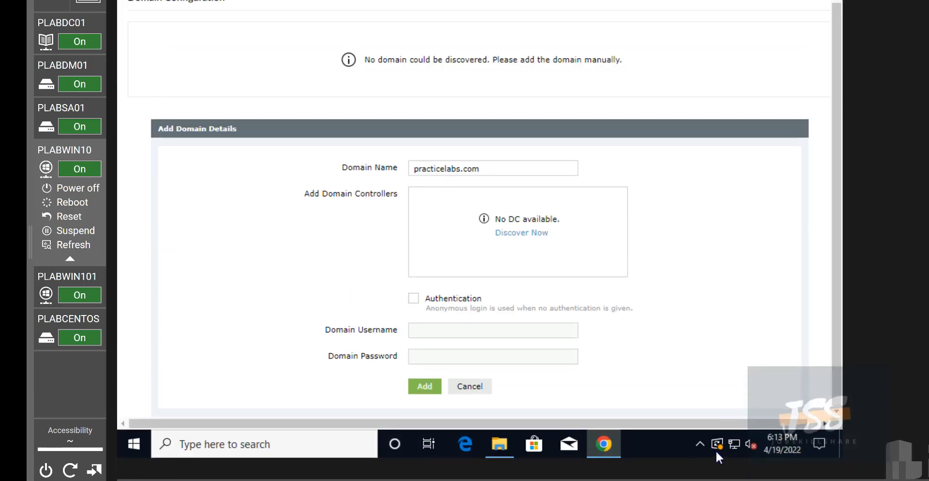
right_click(734, 443)
click(741, 426)
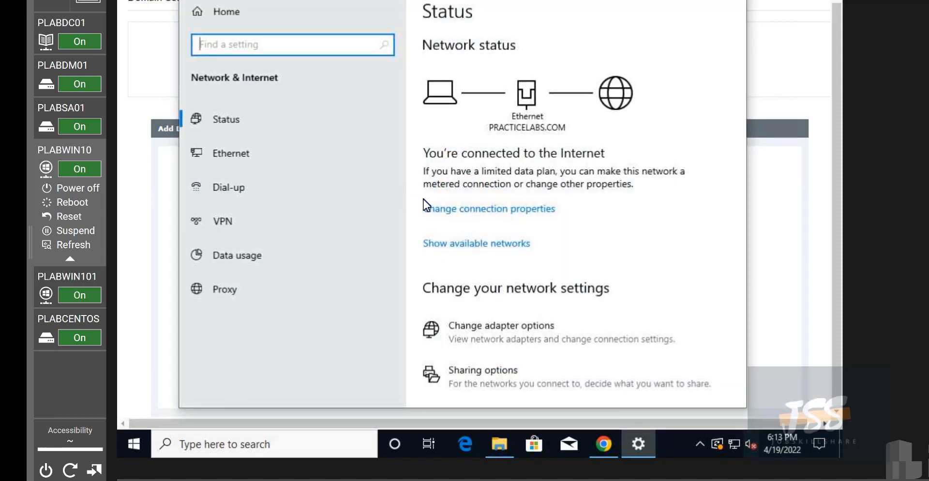
click(441, 210)
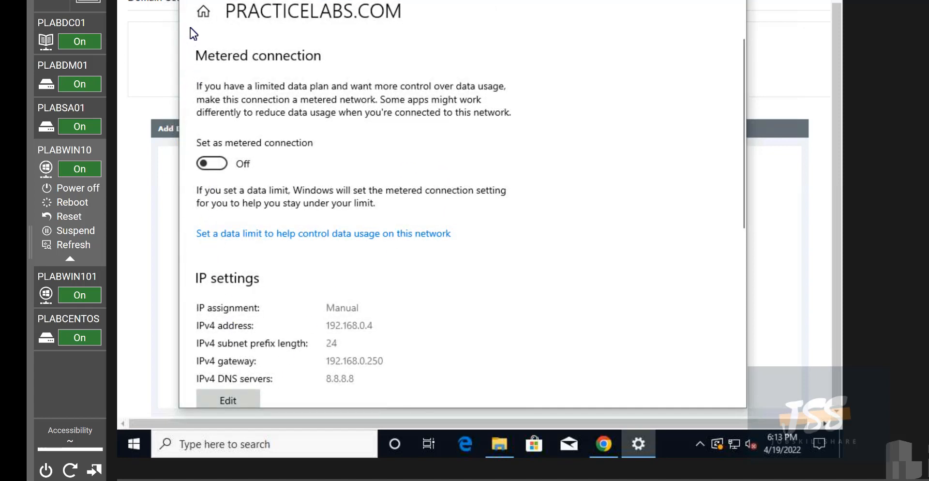
click(203, 15)
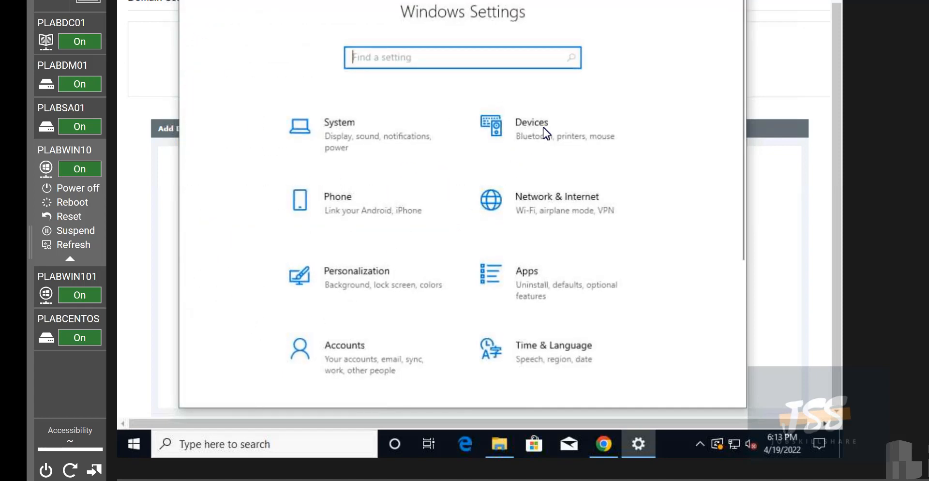
click(560, 196)
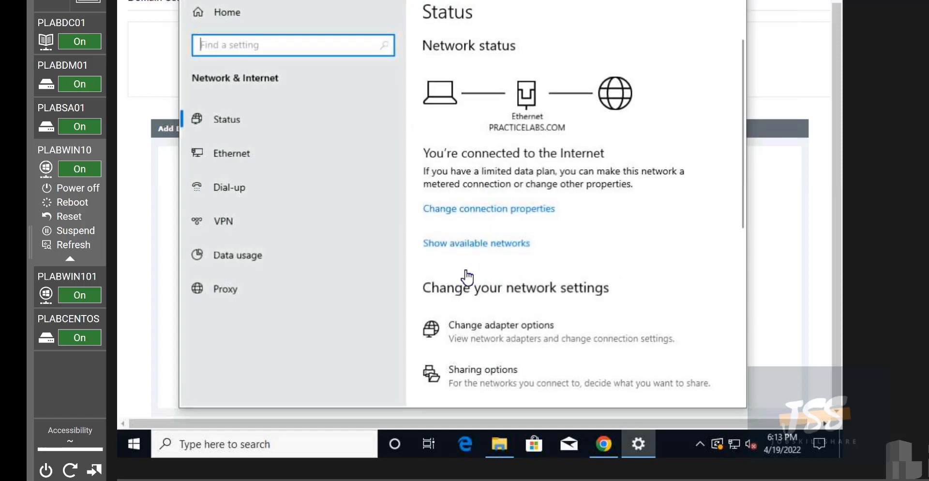
click(543, 329)
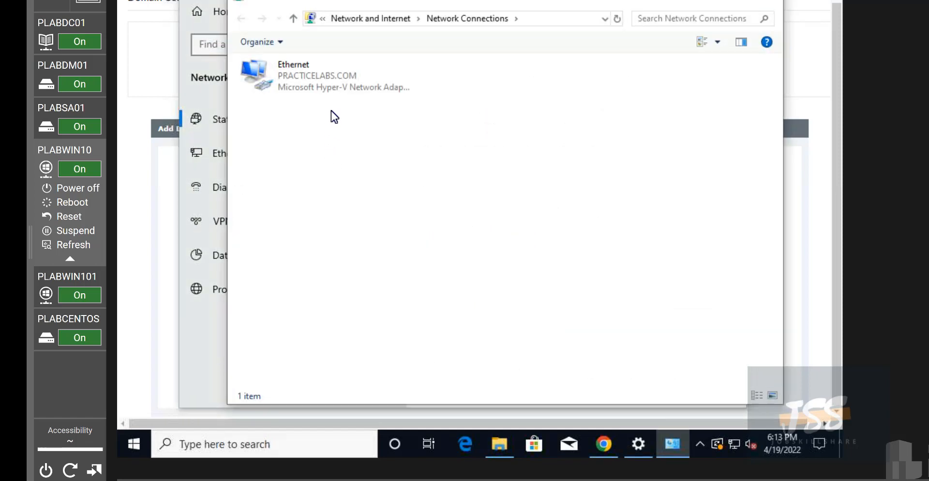
Set the Ethernet adapter's IPv4 preferred DNS server to 192.168.0.6
right_click(324, 86)
click(371, 220)
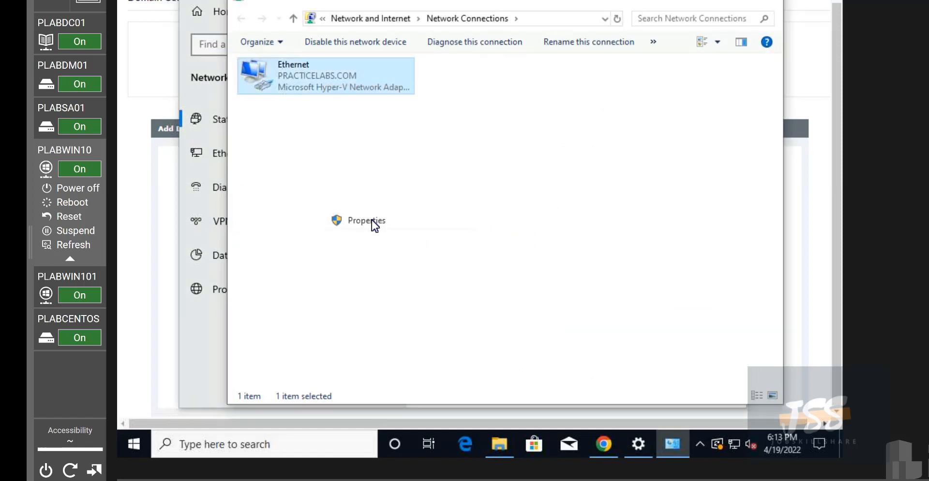
click(373, 205)
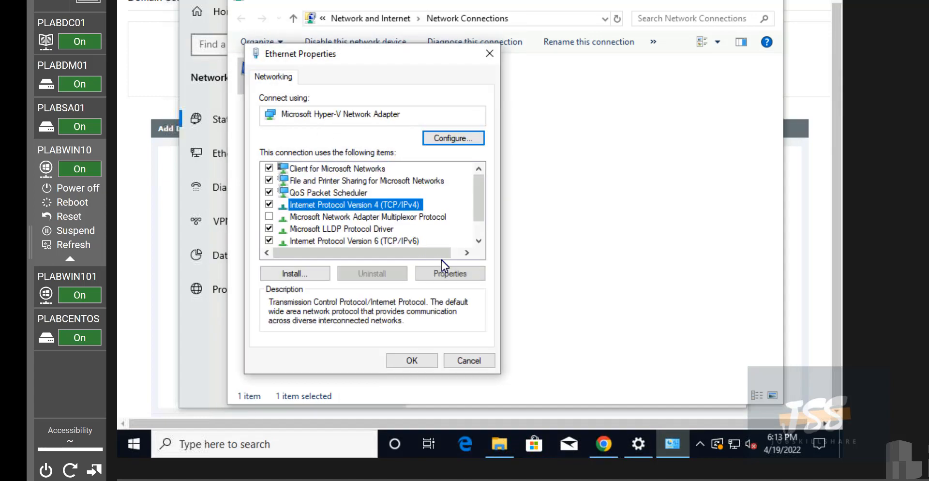
click(446, 274)
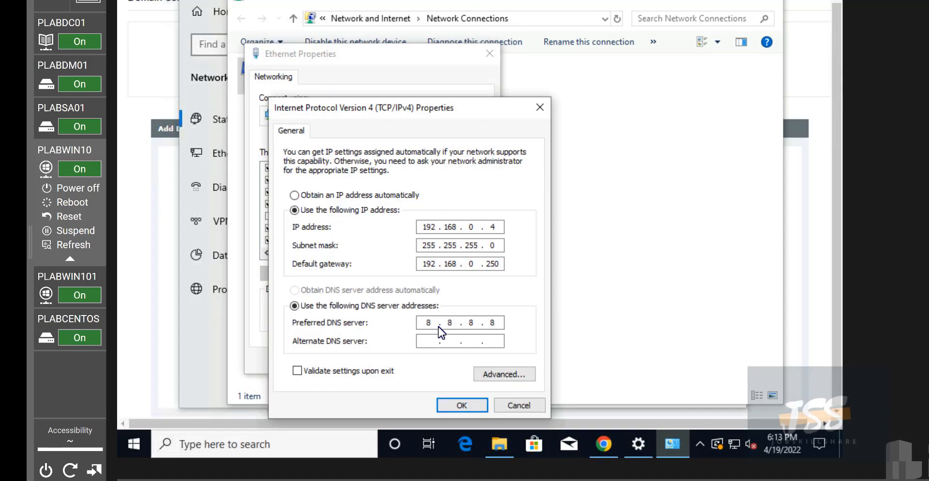
drag(369, 322, 316, 339)
text(192 . )
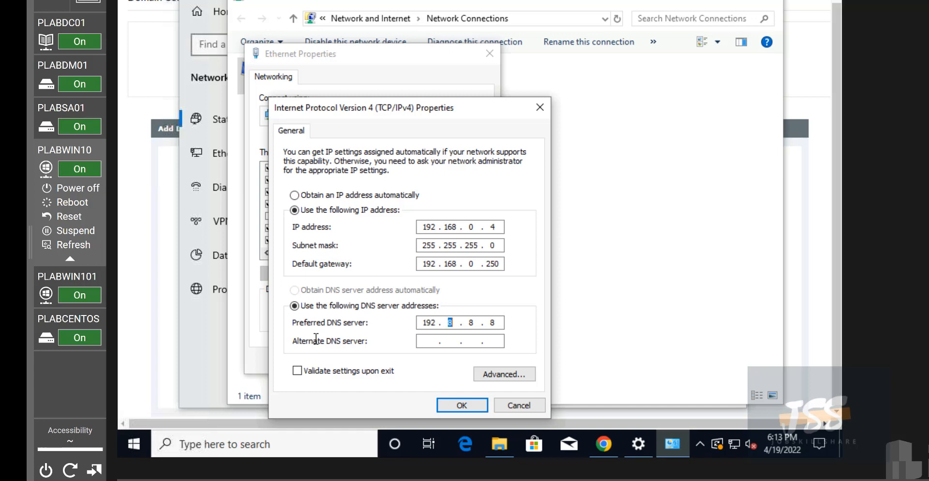
text(168 . 0 . 6)
click(449, 405)
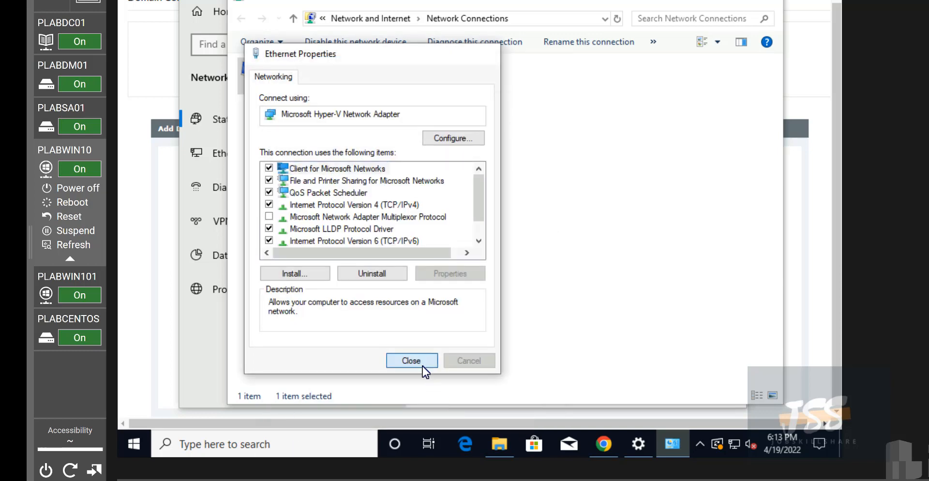
click(422, 366)
On PLABDC01, run ipconfig in Command Prompt to check the domain controller's address
click(97, 22)
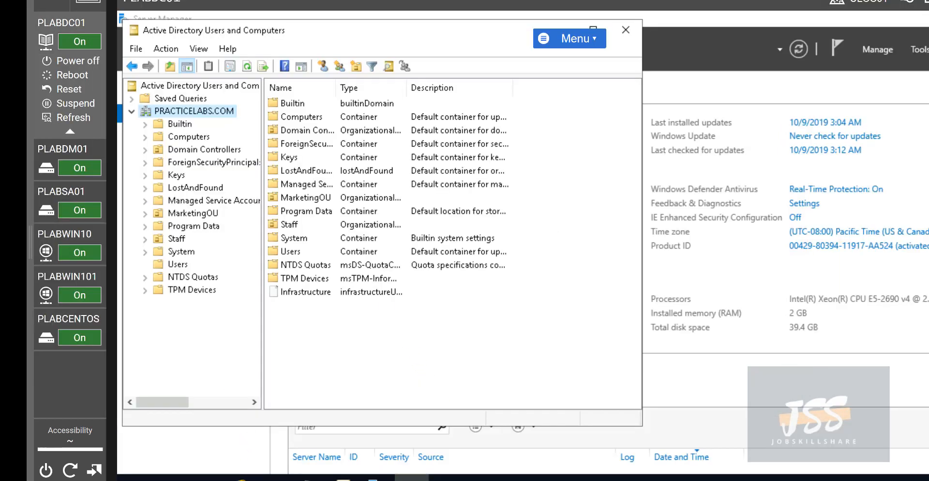
click(168, 478)
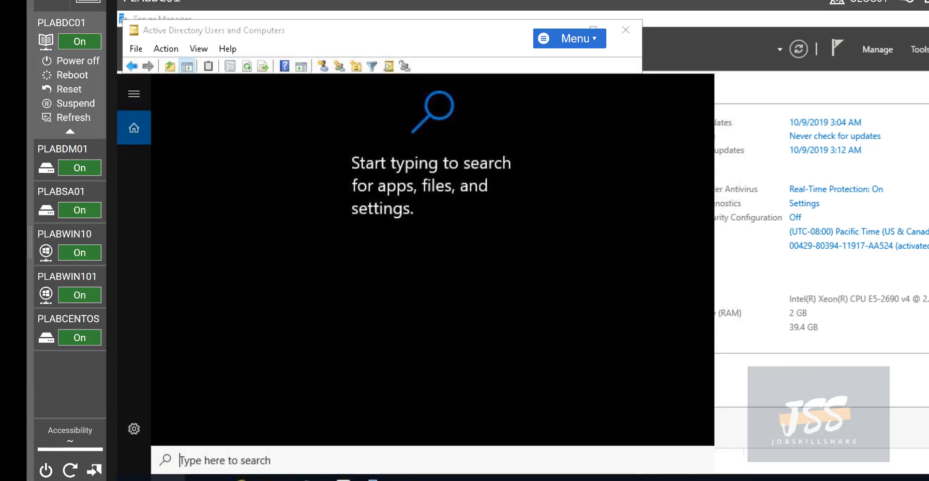
text(cmd)
key(Return)
text(ipconfig)
key(Return)
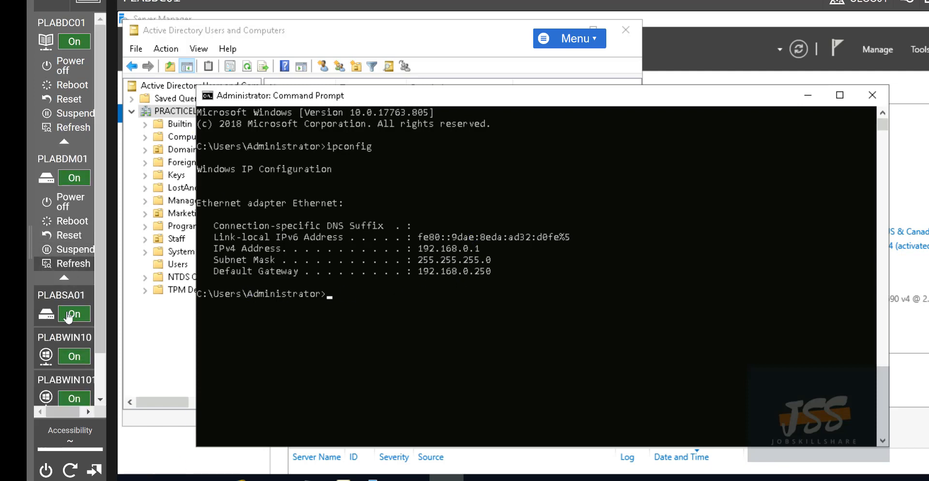
Correct PLABWIN10's preferred DNS to 192.168.0.1 and close the network windows
mouse_move(53, 351)
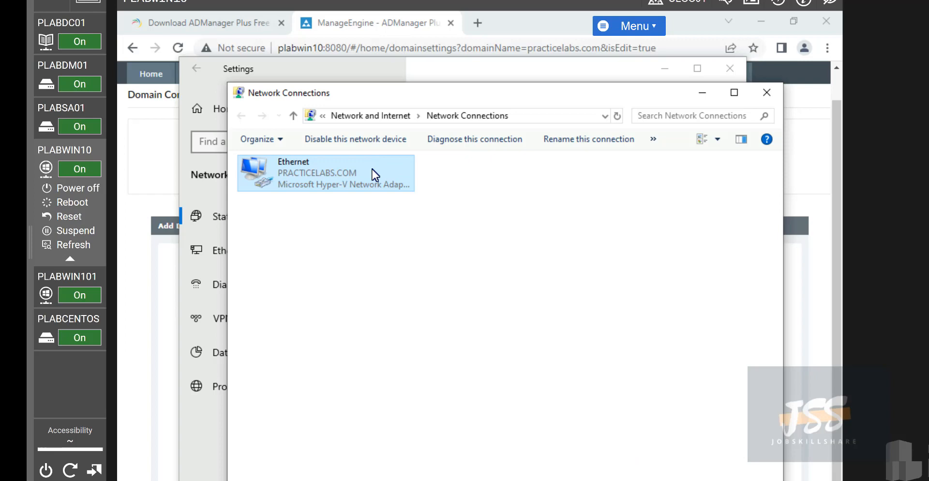
right_click(373, 170)
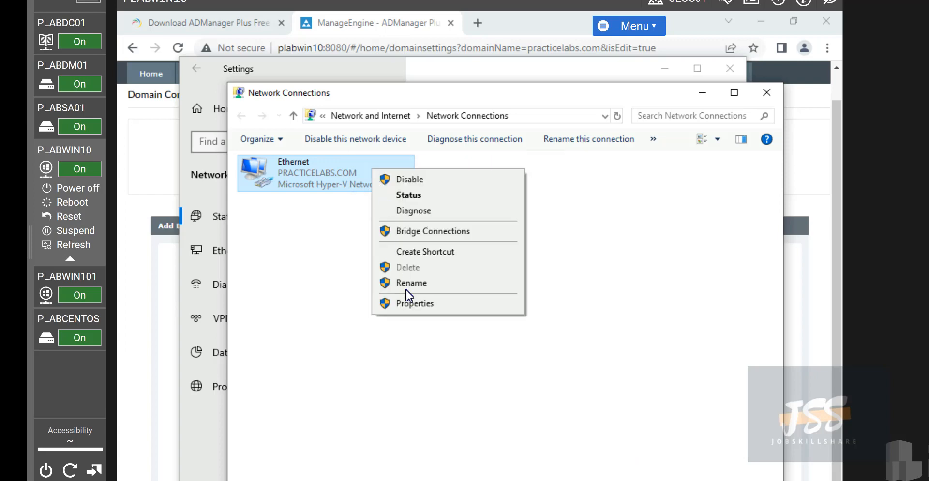
click(410, 304)
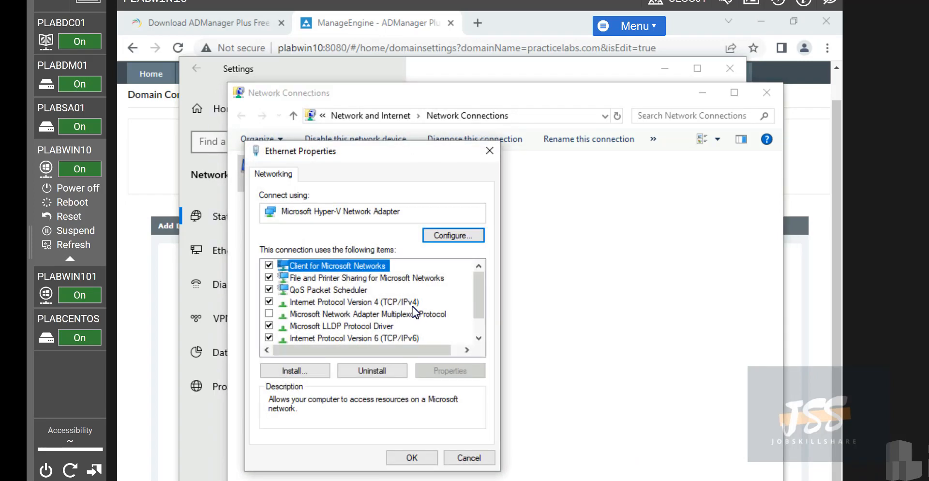
click(354, 302)
click(450, 370)
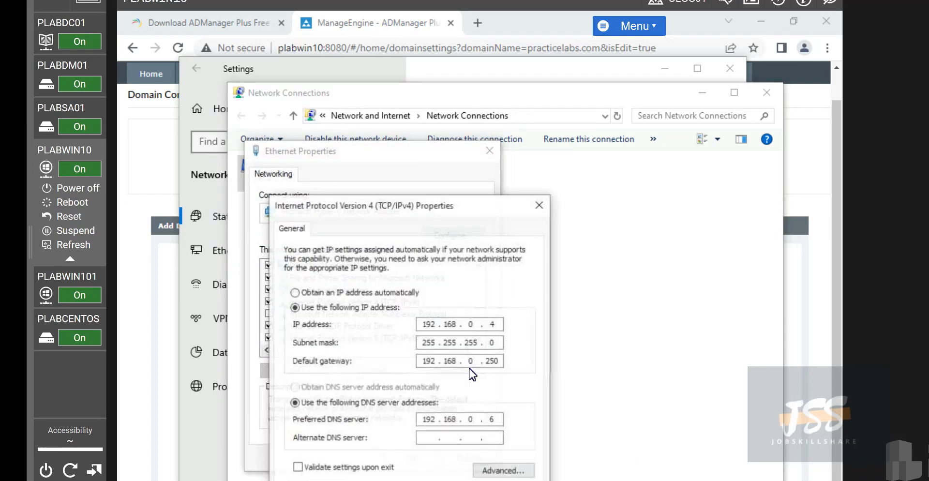
double_click(488, 419)
text(1)
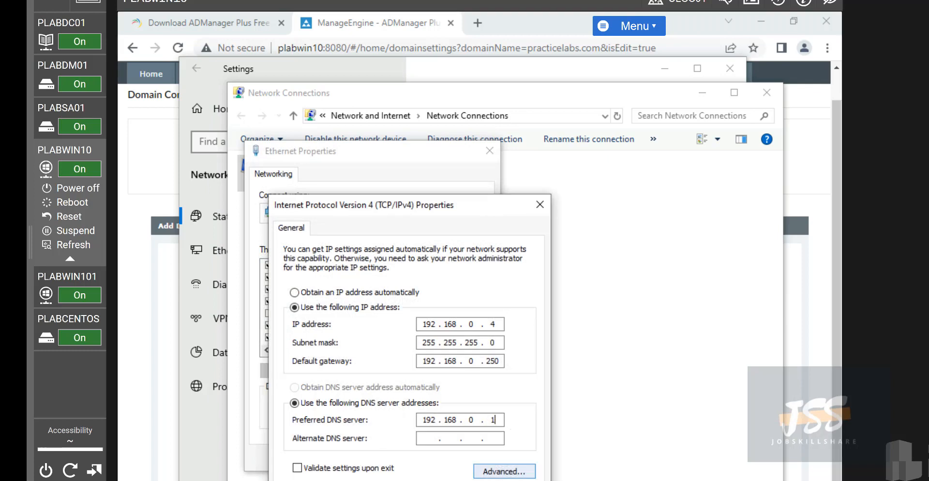
key(Return)
click(426, 459)
click(766, 92)
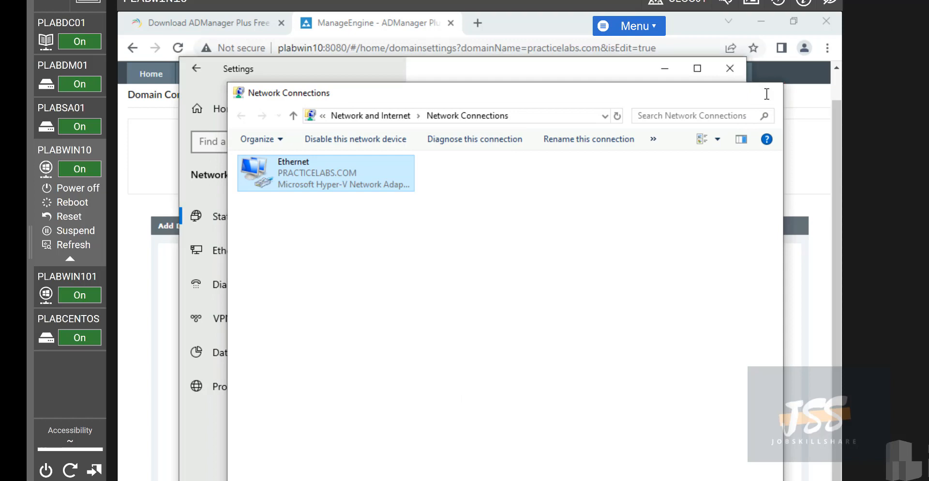
click(730, 69)
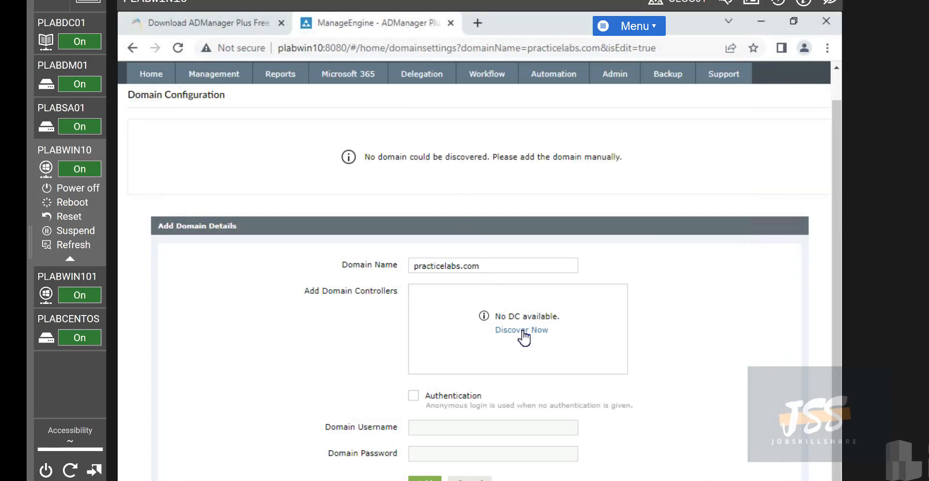
Rediscover and add PLABDC01.PRACTICELABS.COM as the domain controller, then tick Authentication
click(522, 330)
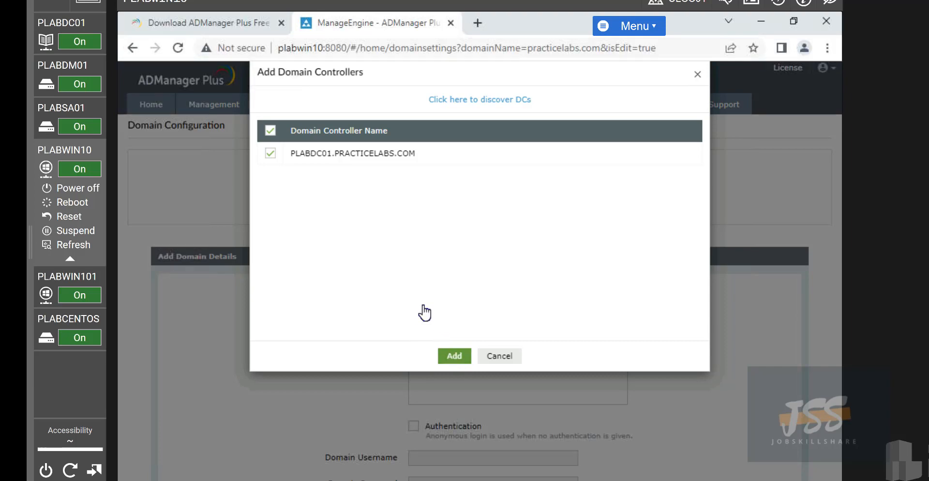
click(453, 361)
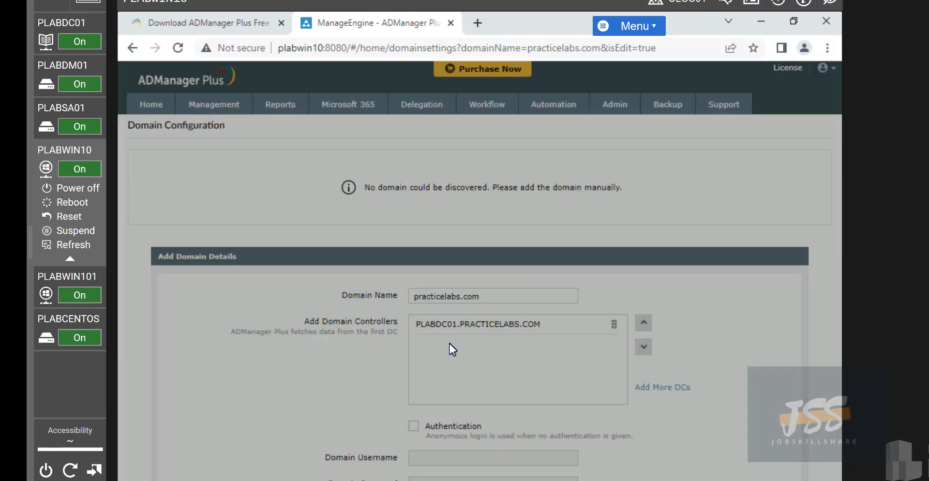
scroll(412, 411, down, 1)
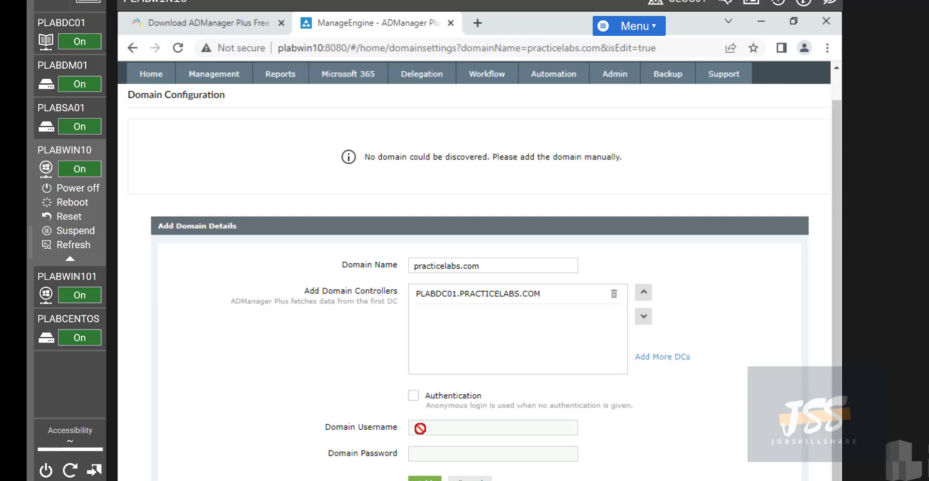
click(415, 396)
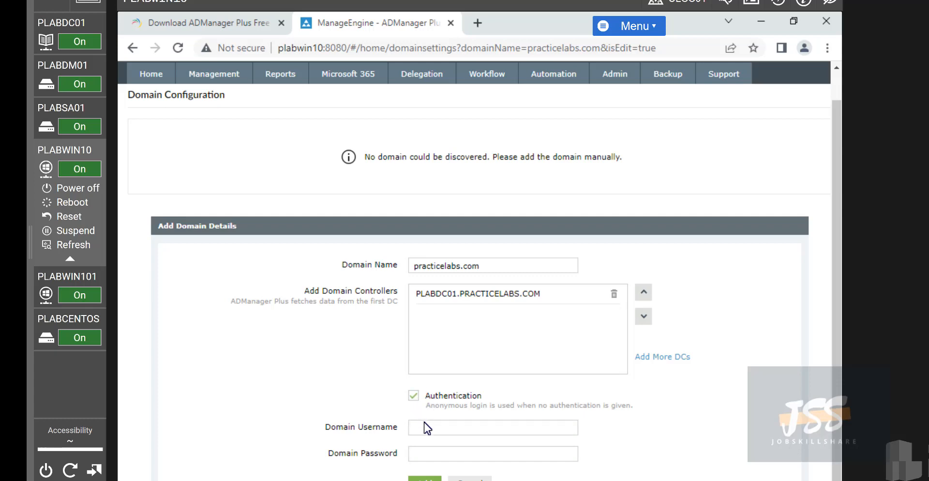